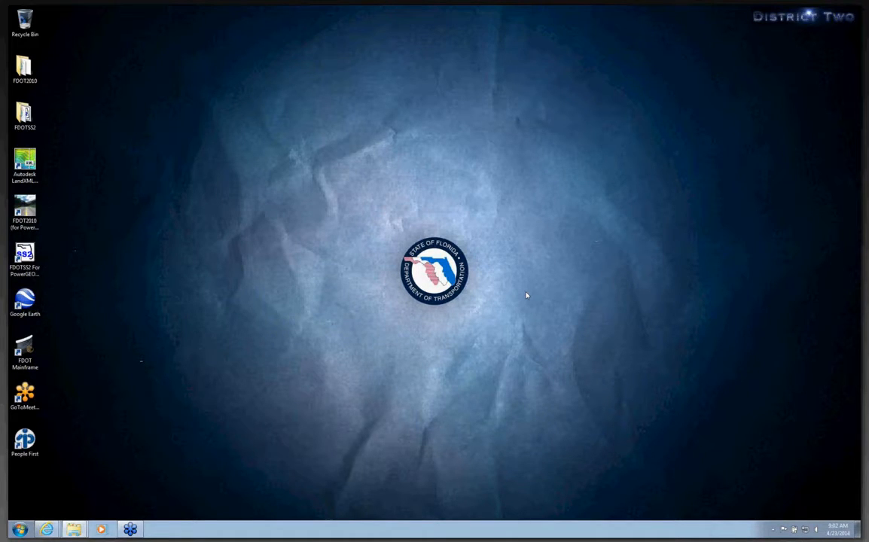
Launch FDOTSS2 for Power GEOPAK and dismiss the product activation wizard without activating a license.
{"action": "double_click", "coordinate": [25, 256]}
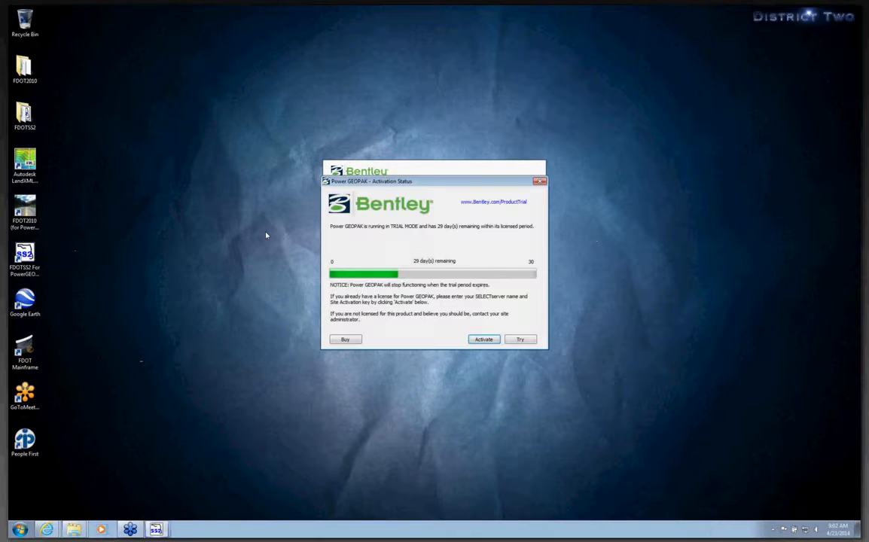
{"action": "left_click", "coordinate": [484, 339]}
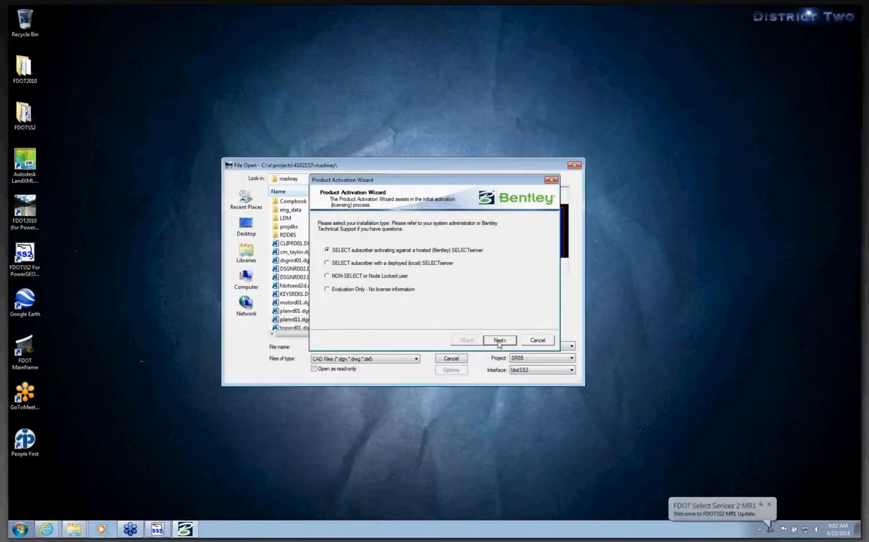
{"action": "left_click", "coordinate": [489, 342]}
{"action": "left_click", "coordinate": [533, 341]}
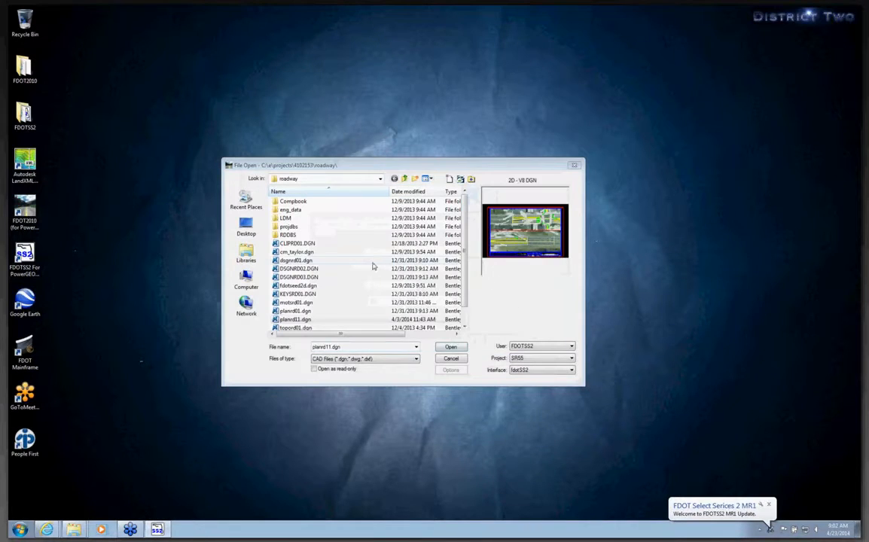
Switch the project to guidesign and open DSGNRD01.DGN from its signing folder.
{"action": "left_click", "coordinate": [547, 359]}
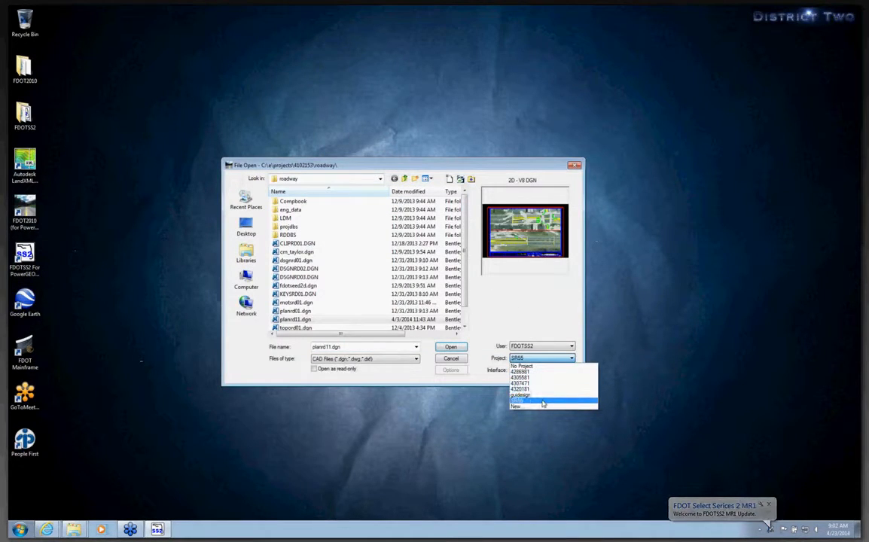
{"action": "left_click", "coordinate": [542, 395]}
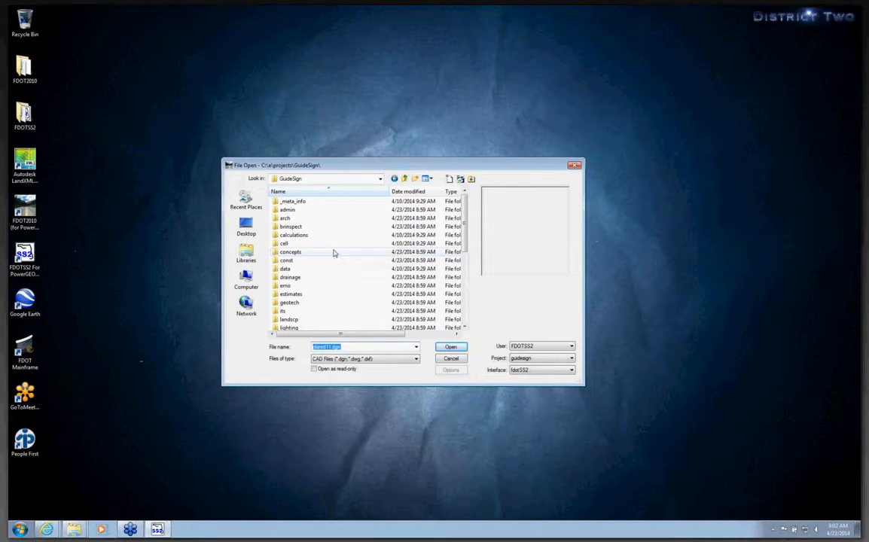
{"action": "scroll", "coordinate": [335, 253], "scroll_direction": "down", "scroll_amount": 5}
{"action": "scroll", "coordinate": [335, 255], "scroll_direction": "down", "scroll_amount": 1}
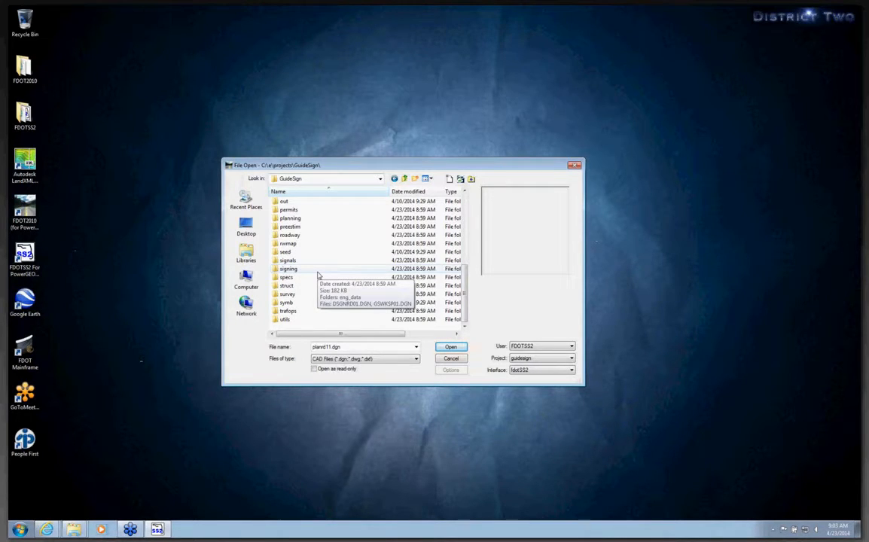
{"action": "double_click", "coordinate": [319, 269]}
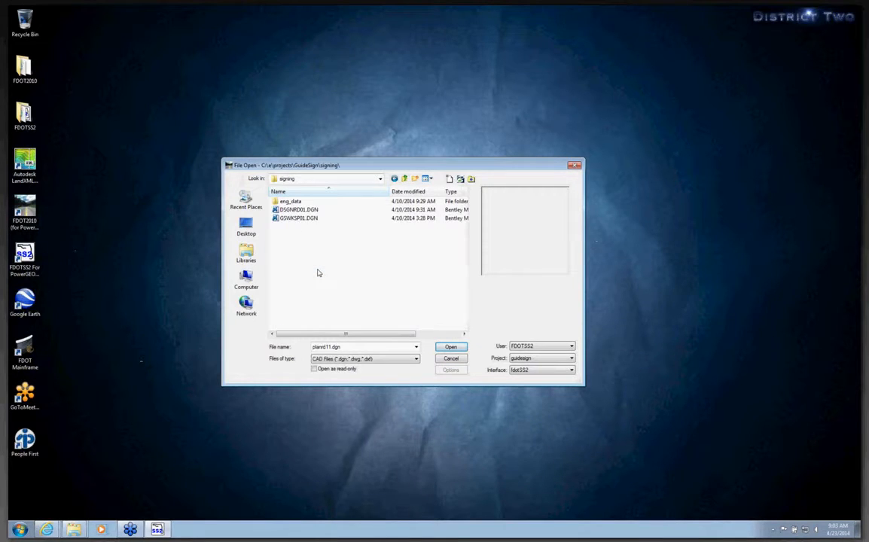
{"action": "left_click_drag", "start_coordinate": [326, 166], "coordinate": [276, 133]}
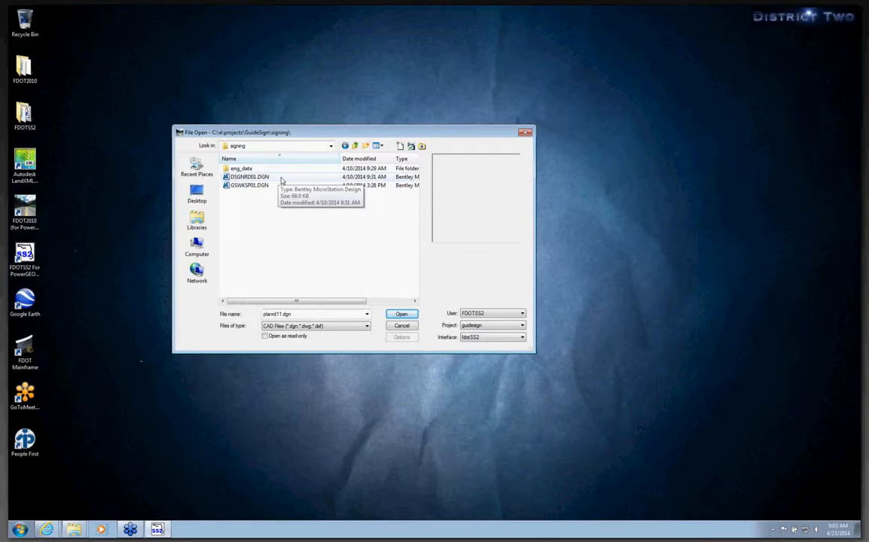
{"action": "left_click", "coordinate": [284, 179]}
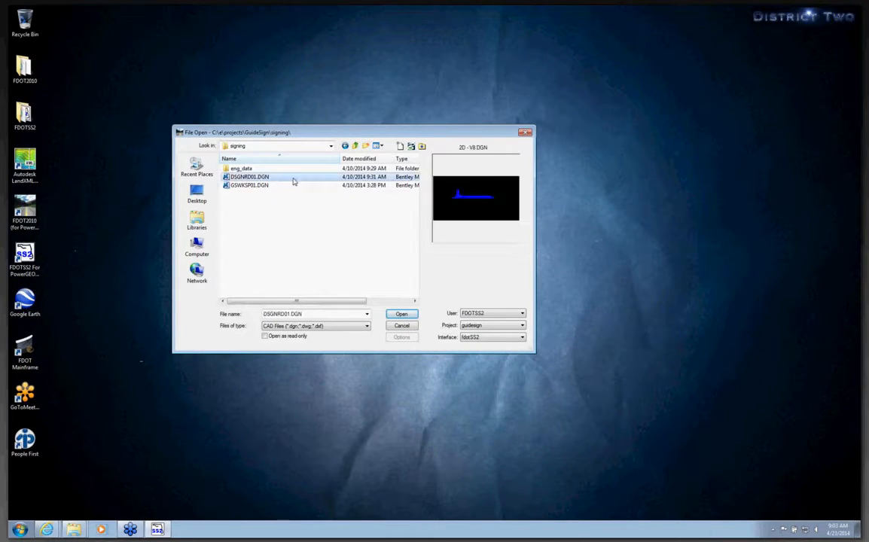
{"action": "double_click", "coordinate": [297, 180]}
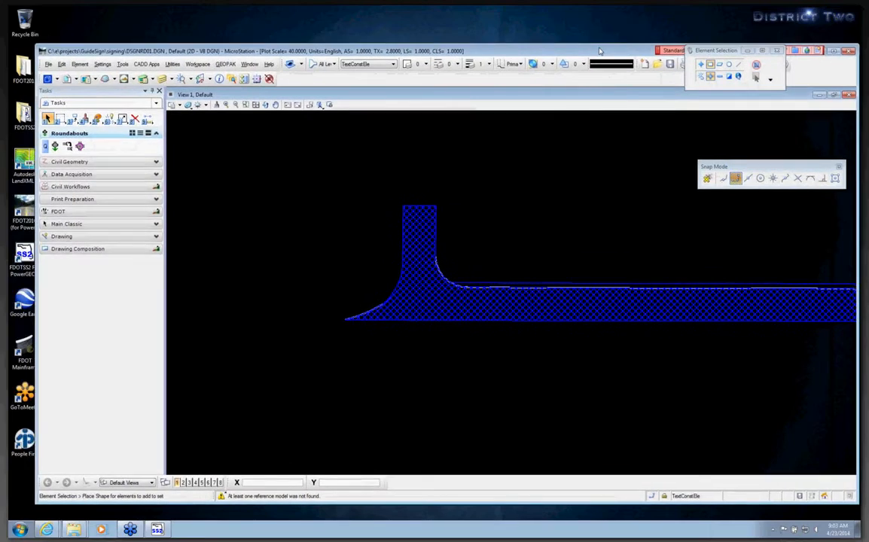
Maximize the application window and reposition the FDOT menu bar and the Element Selection tool settings clear of the drawing.
{"action": "double_click", "coordinate": [600, 51]}
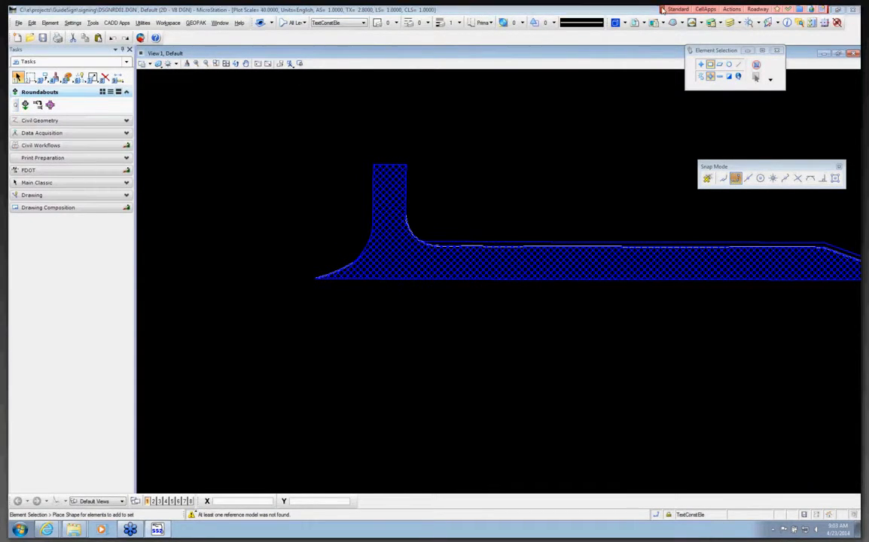
{"action": "left_click_drag", "start_coordinate": [668, 9], "coordinate": [455, 39]}
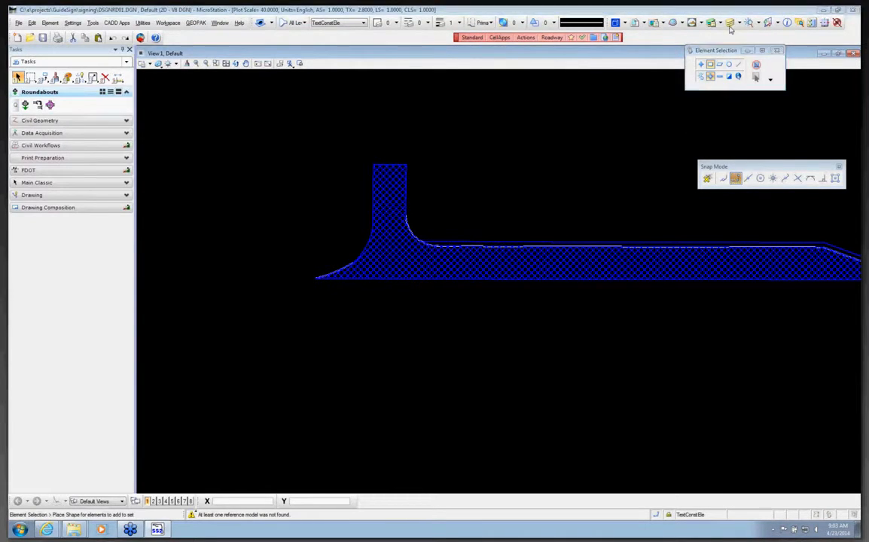
{"action": "left_click_drag", "start_coordinate": [722, 51], "coordinate": [782, 79]}
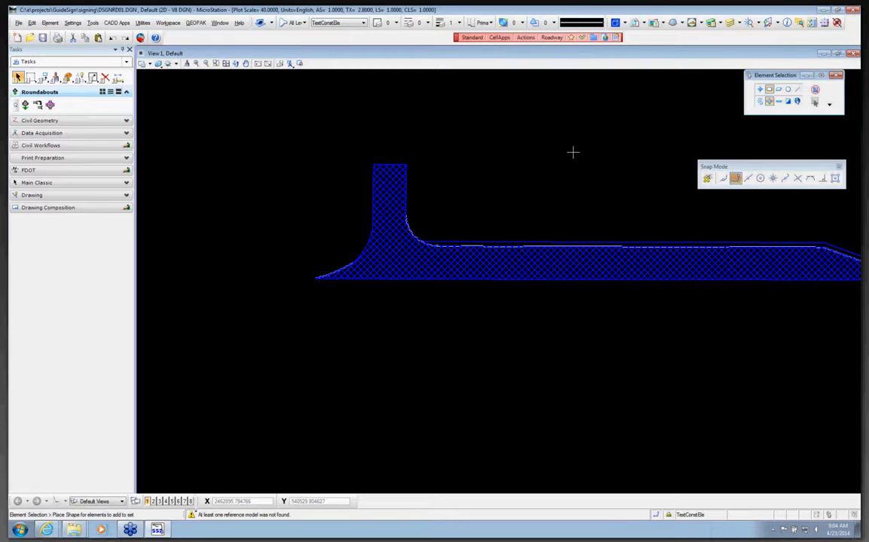
{"action": "left_click_drag", "start_coordinate": [456, 39], "coordinate": [461, 53]}
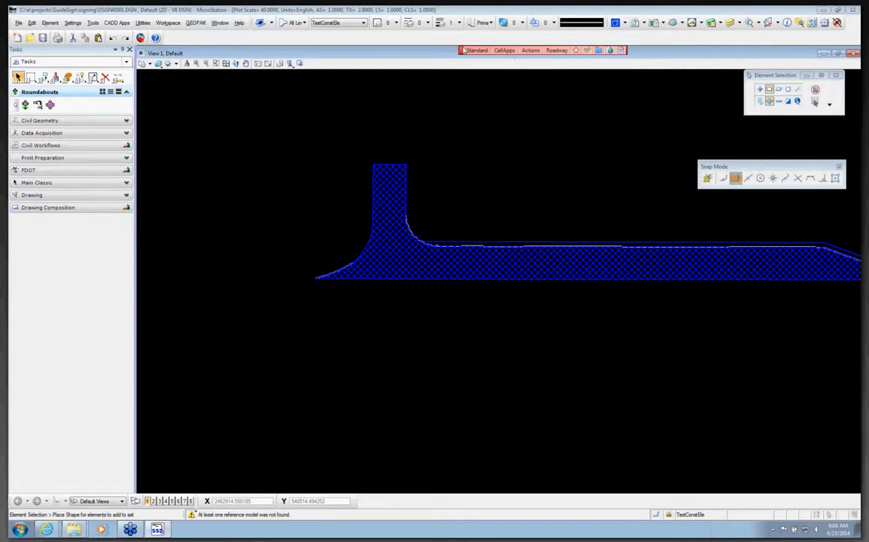
{"action": "left_click_drag", "start_coordinate": [463, 49], "coordinate": [461, 52]}
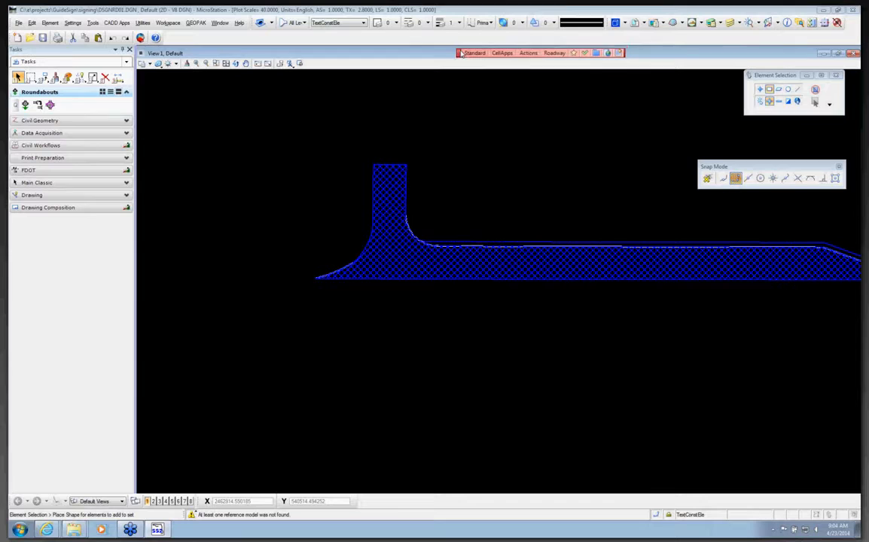
Review the Guide Sign Work Sheet and Details file type under Signing & Pavement Marking Files in the roadway Create/Edit File tool.
{"action": "left_click", "coordinate": [554, 53]}
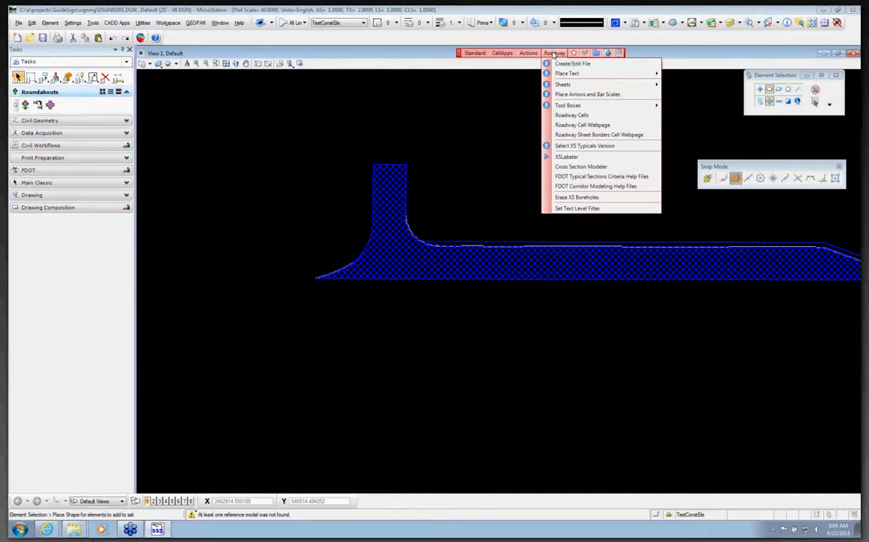
{"action": "left_click", "coordinate": [568, 65]}
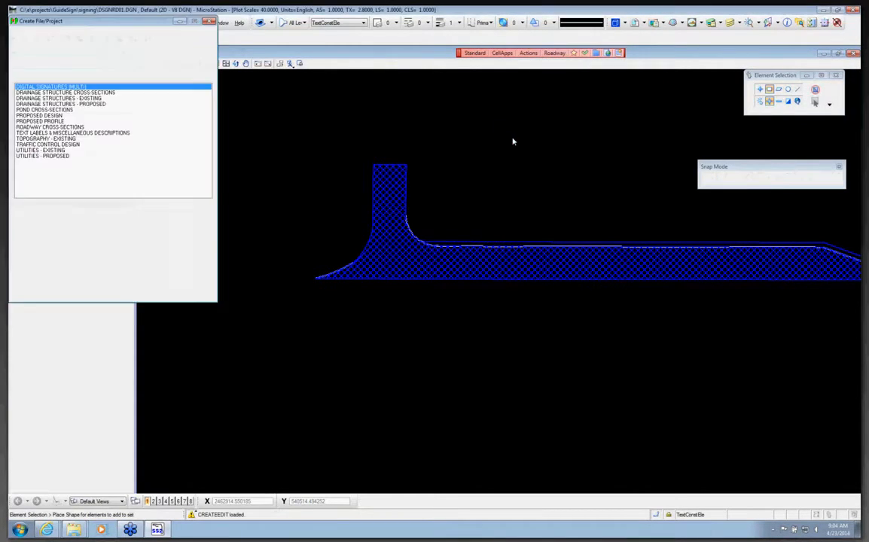
{"action": "left_click_drag", "start_coordinate": [407, 126], "coordinate": [423, 91]}
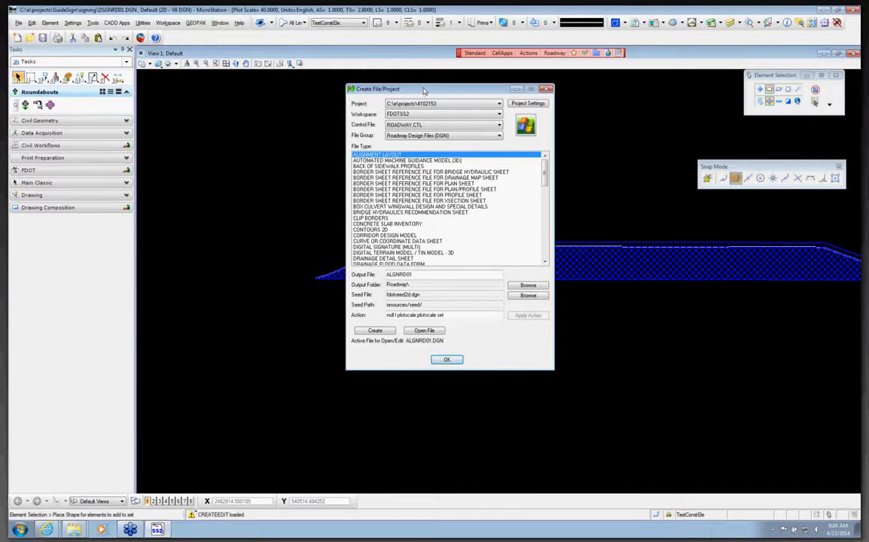
{"action": "left_click_drag", "start_coordinate": [423, 91], "coordinate": [438, 79]}
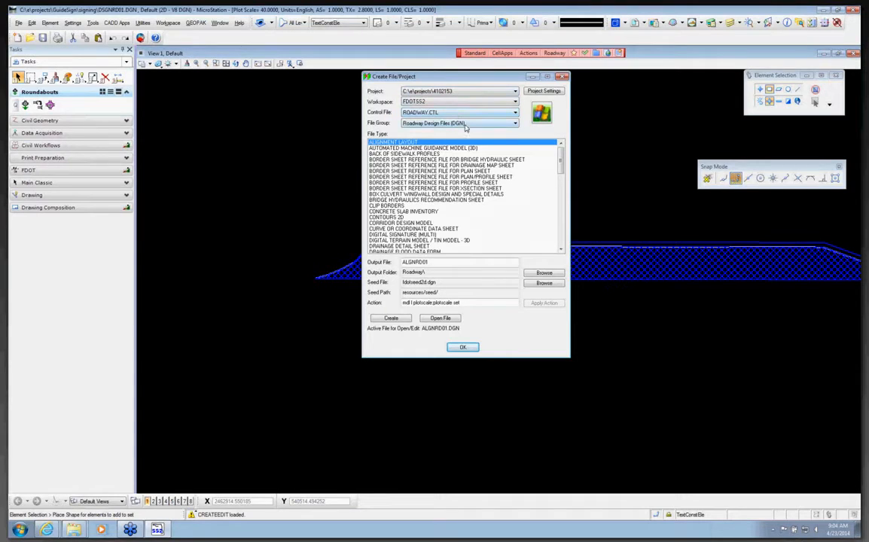
{"action": "left_click", "coordinate": [421, 122]}
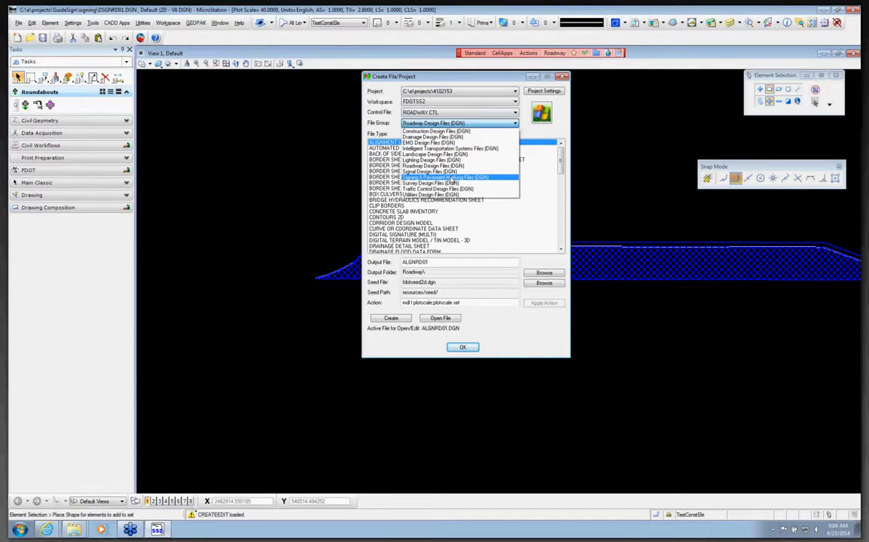
{"action": "left_click", "coordinate": [449, 178]}
{"action": "left_click", "coordinate": [422, 183]}
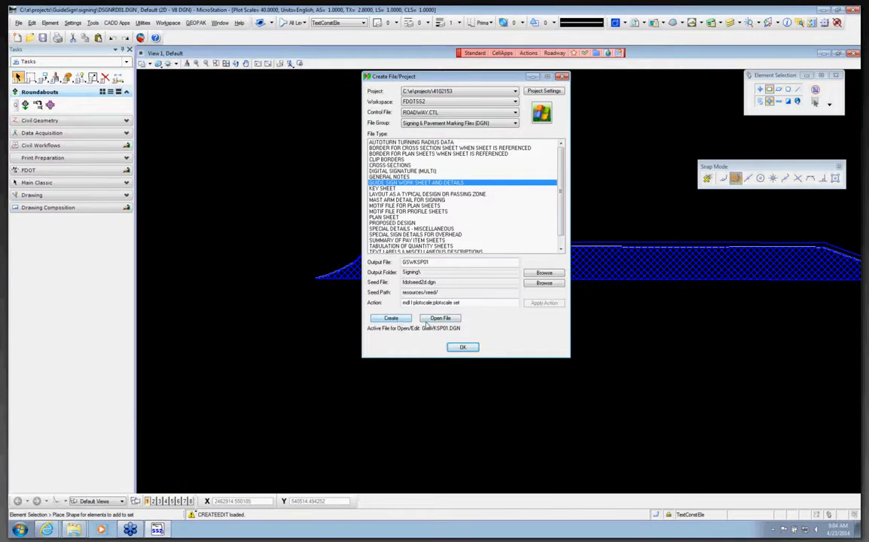
{"action": "left_click", "coordinate": [462, 348]}
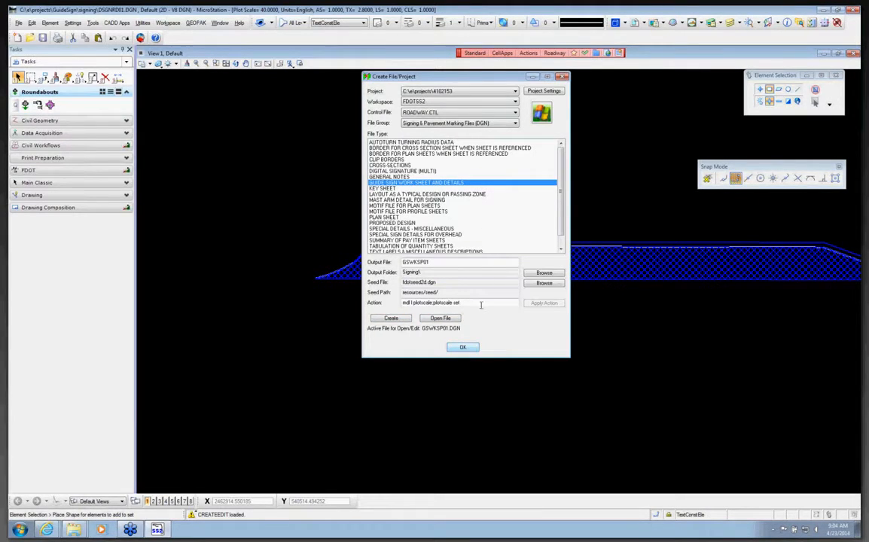
Open the guide sign worksheet file GSWKSP01.DGN from the signing folder.
{"action": "left_click", "coordinate": [19, 23]}
{"action": "left_click", "coordinate": [37, 40]}
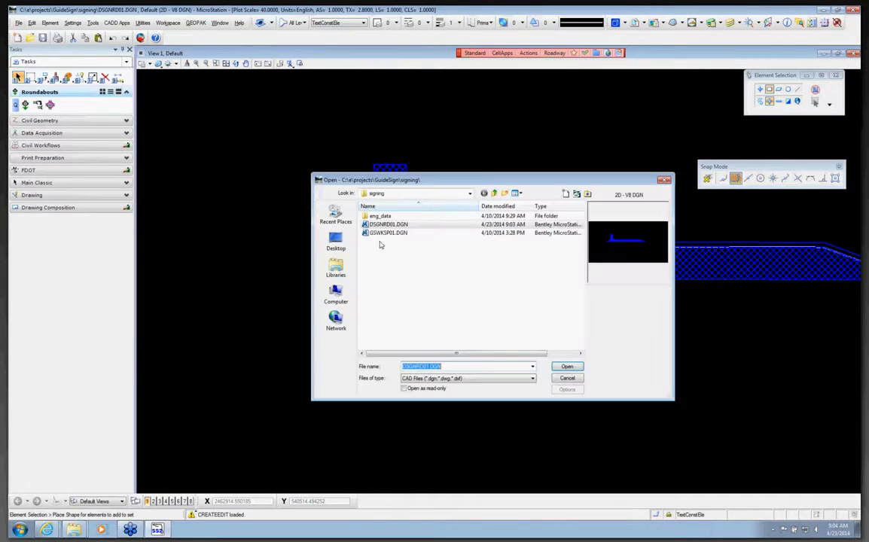
{"action": "key", "text": "Return"}
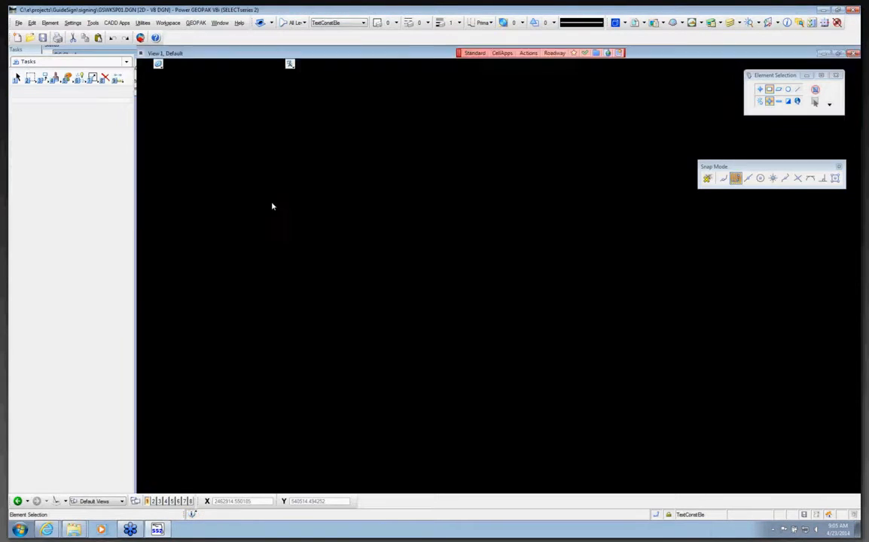
{"action": "scroll", "coordinate": [274, 198], "scroll_direction": "down", "scroll_amount": 5}
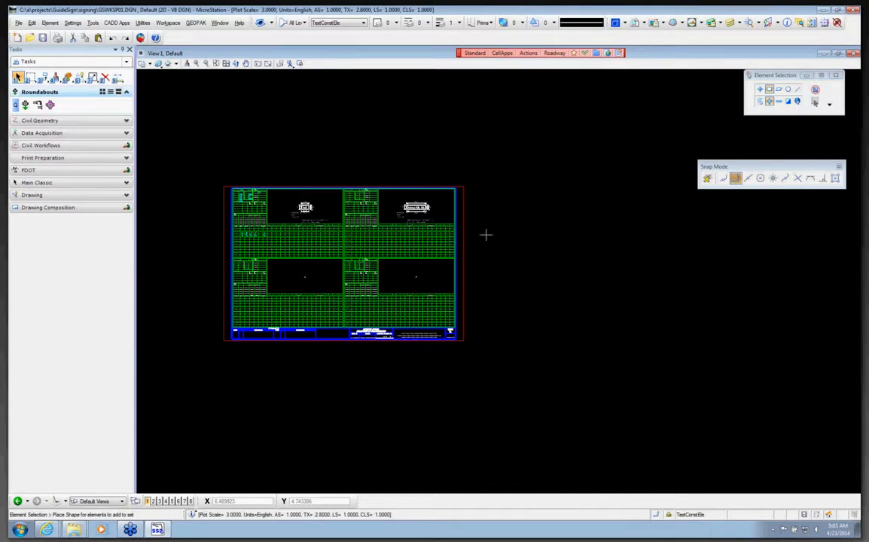
{"action": "scroll", "coordinate": [306, 216], "scroll_direction": "up", "scroll_amount": 3}
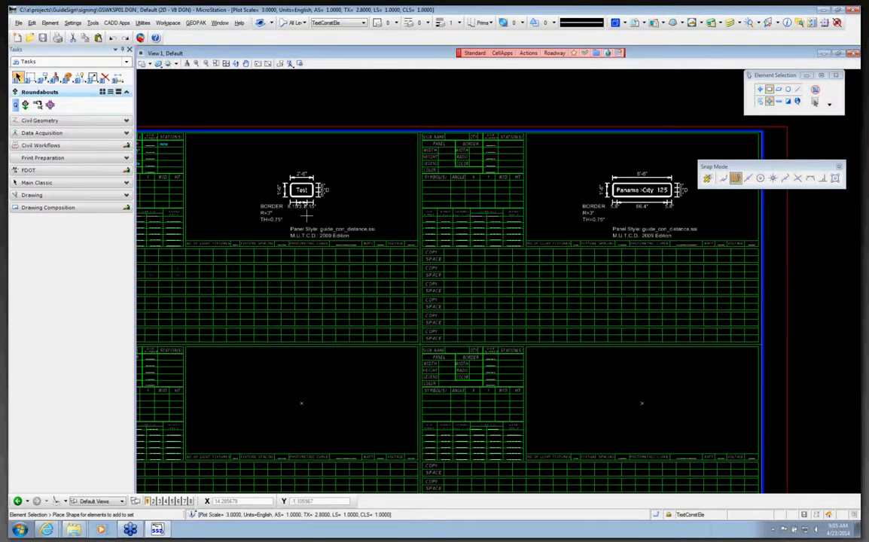
{"action": "scroll", "coordinate": [305, 211], "scroll_direction": "down", "scroll_amount": 3}
{"action": "scroll", "coordinate": [309, 202], "scroll_direction": "down", "scroll_amount": 7}
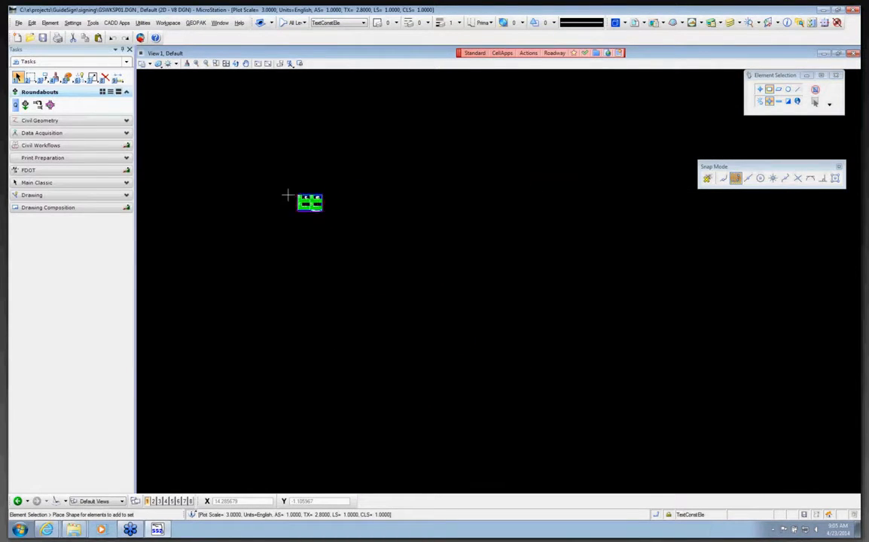
{"action": "scroll", "coordinate": [288, 195], "scroll_direction": "down", "scroll_amount": 4}
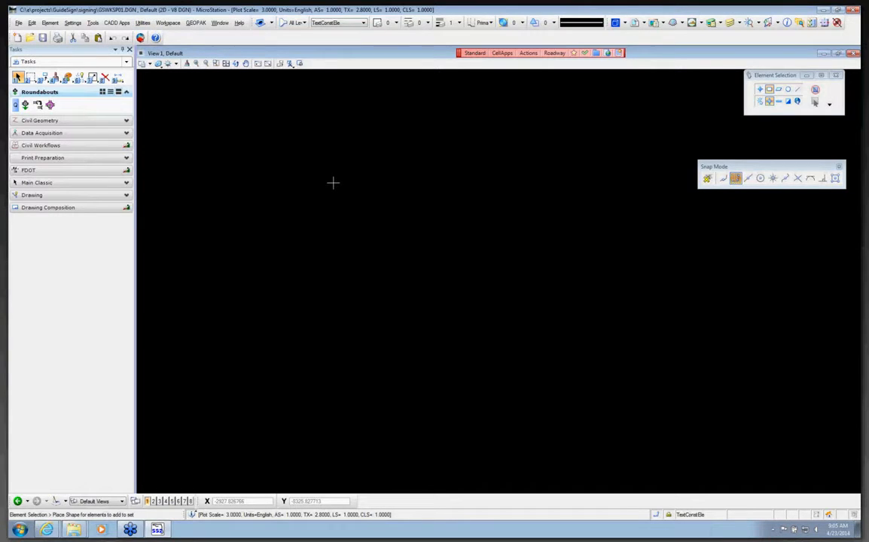
Start the GuideSign 6.0 roadway application, close its welcome screen and place its toolbar over the empty drawing area.
{"action": "left_click", "coordinate": [116, 23]}
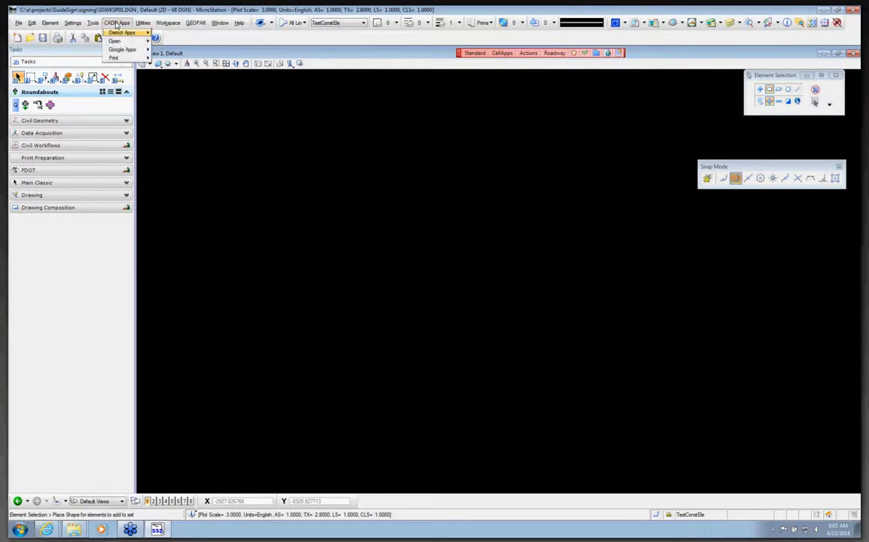
{"action": "mouse_move", "coordinate": [124, 33]}
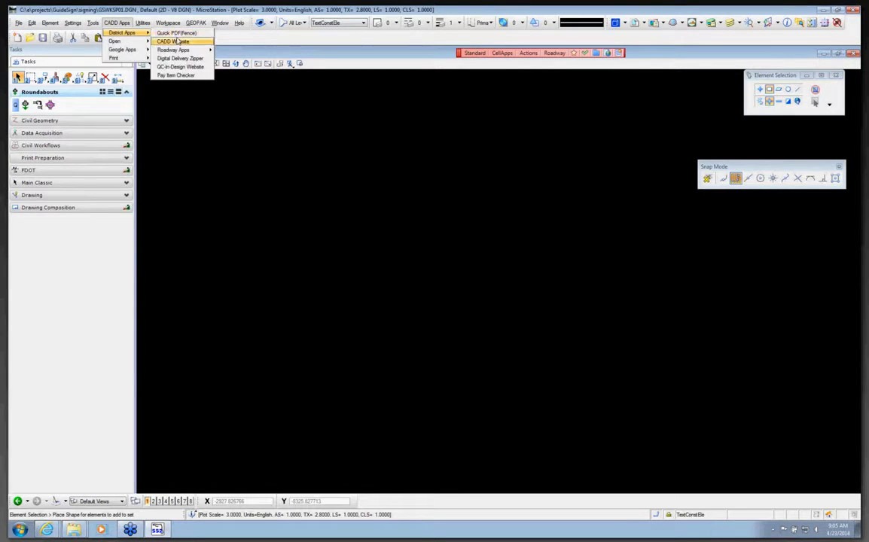
{"action": "mouse_move", "coordinate": [181, 50]}
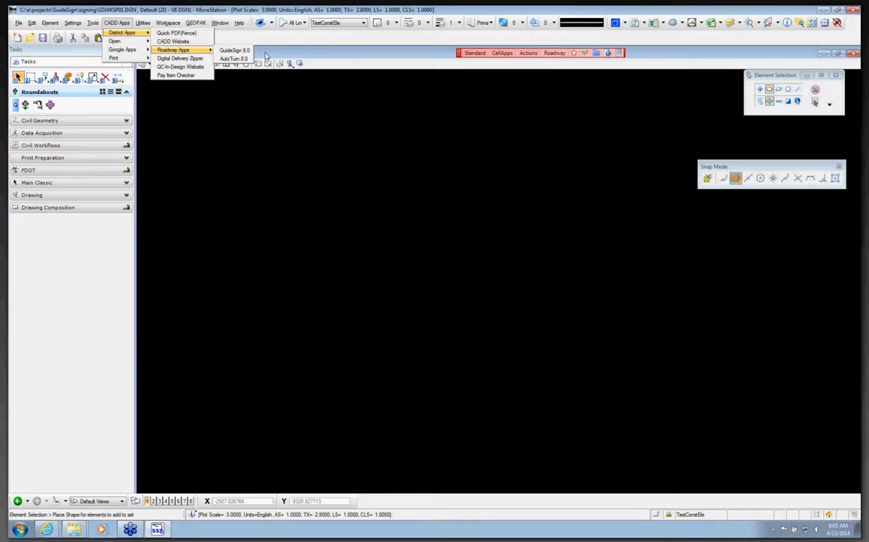
{"action": "left_click", "coordinate": [248, 53]}
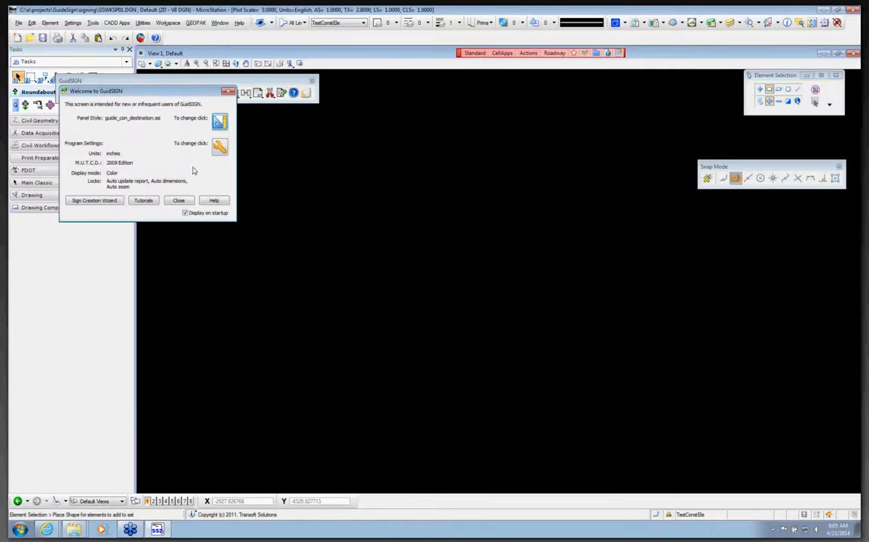
{"action": "left_click", "coordinate": [177, 201]}
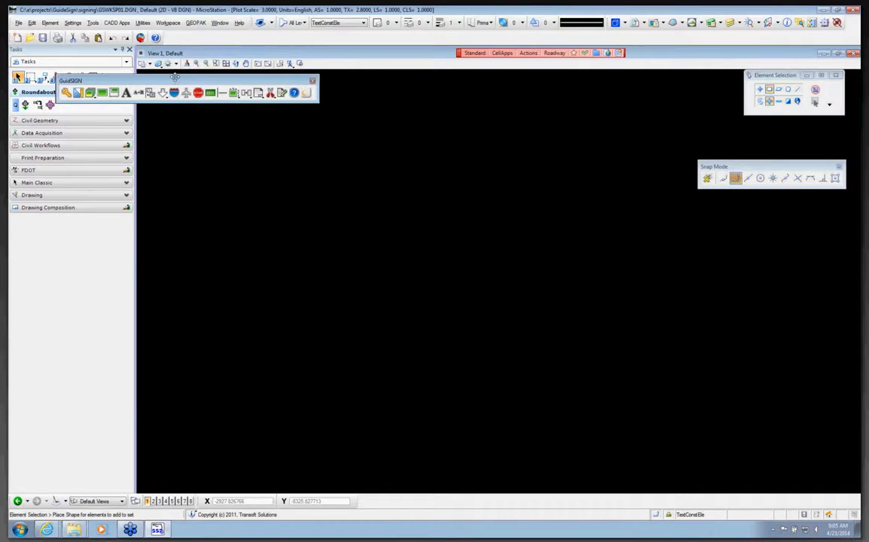
{"action": "left_click_drag", "start_coordinate": [180, 76], "coordinate": [401, 160]}
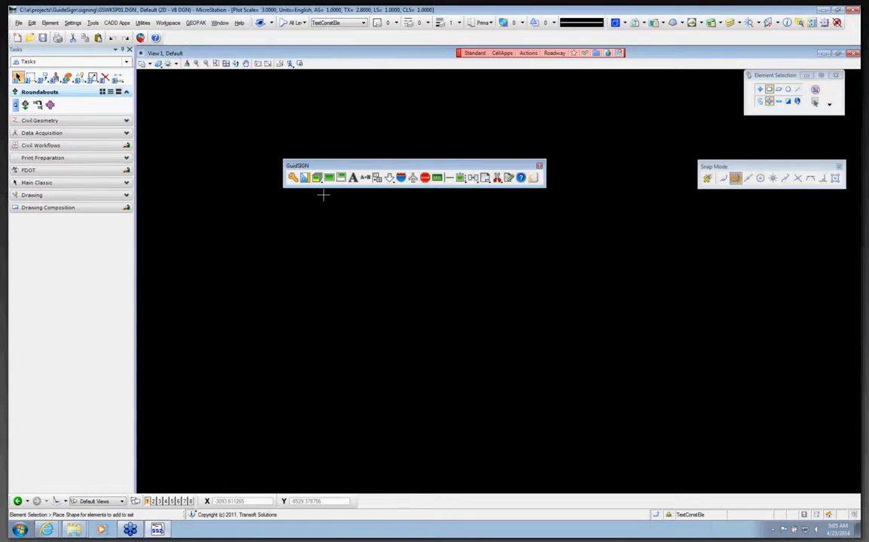
{"action": "left_click_drag", "start_coordinate": [298, 165], "coordinate": [301, 134]}
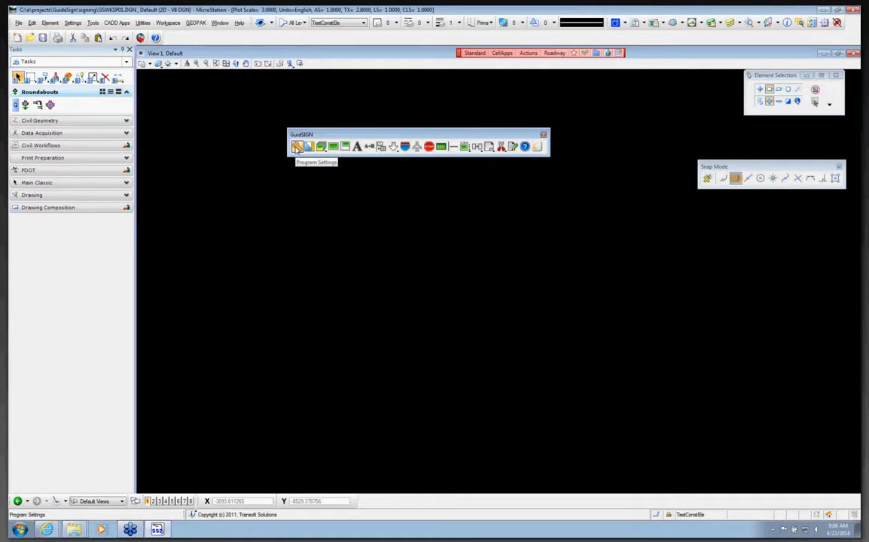
In the GuidSIGN program settings, set the general units to inches and the M.U.T.C.D. edition to 2009 Edition.
{"action": "left_click", "coordinate": [297, 148]}
{"action": "left_click_drag", "start_coordinate": [357, 132], "coordinate": [374, 76]}
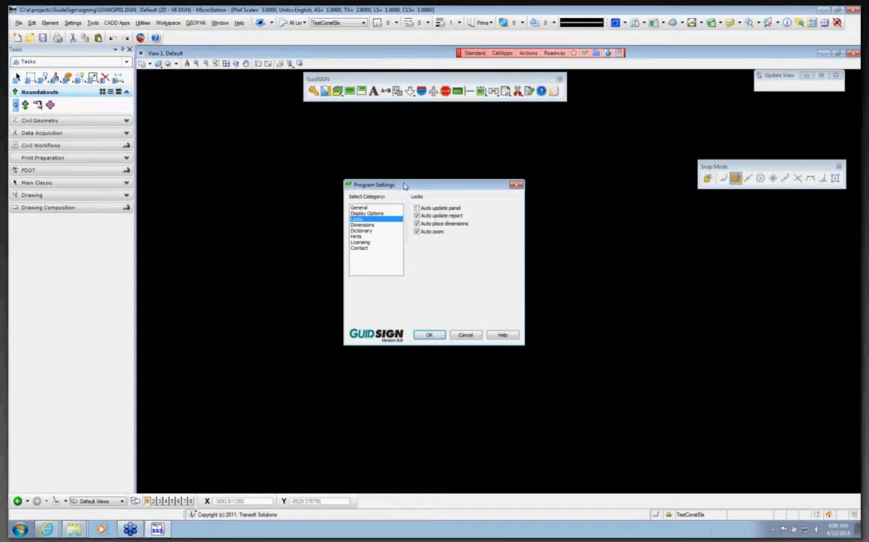
{"action": "left_click_drag", "start_coordinate": [397, 188], "coordinate": [349, 137]}
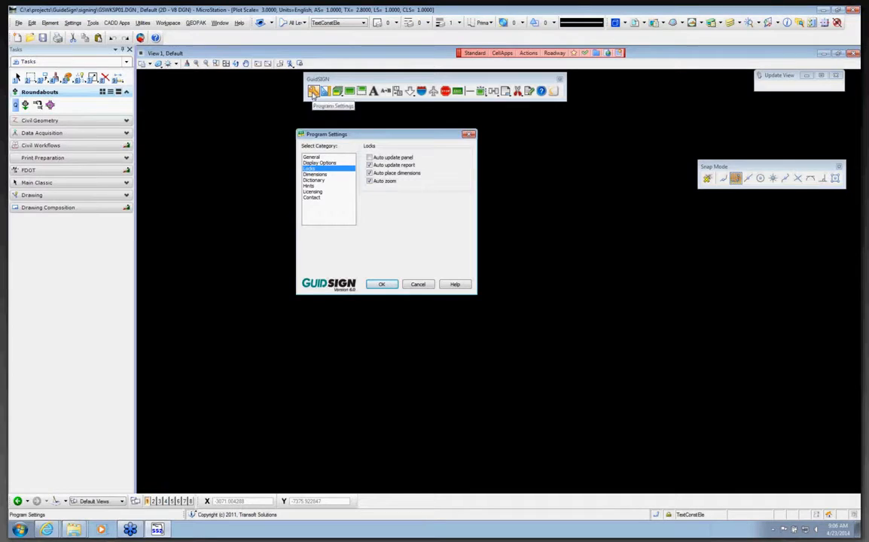
{"action": "left_click", "coordinate": [324, 157]}
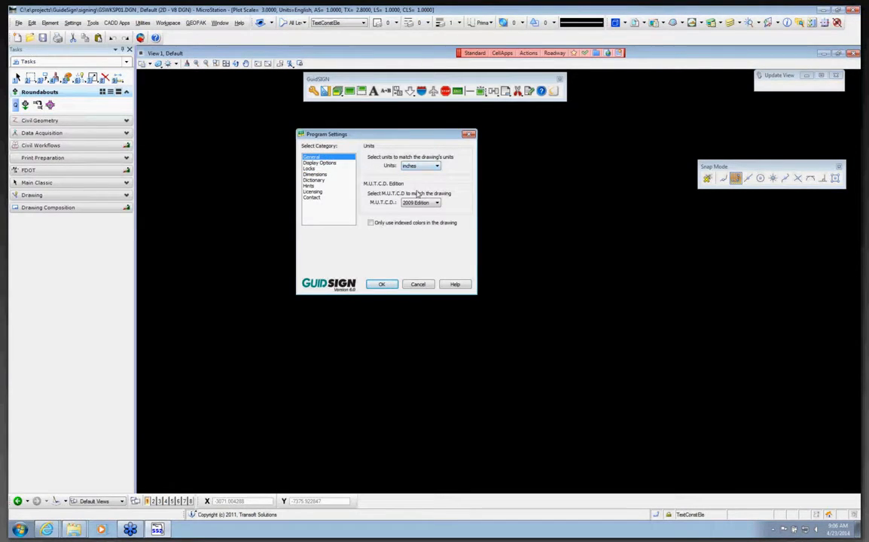
{"action": "left_click", "coordinate": [422, 167]}
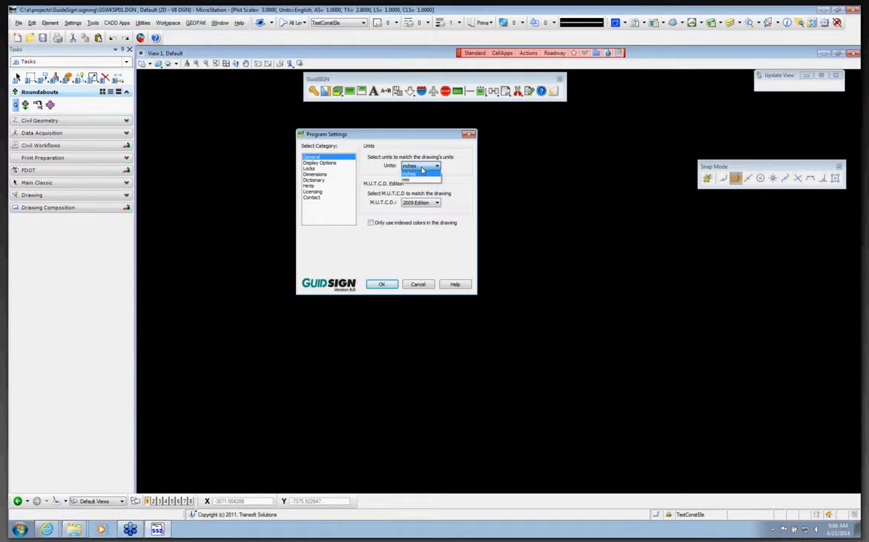
{"action": "left_click", "coordinate": [420, 173]}
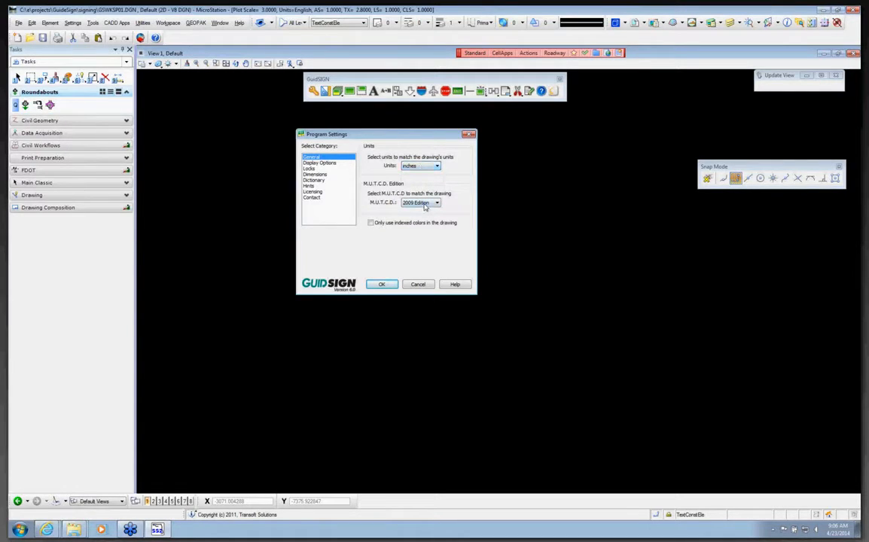
{"action": "left_click", "coordinate": [425, 204]}
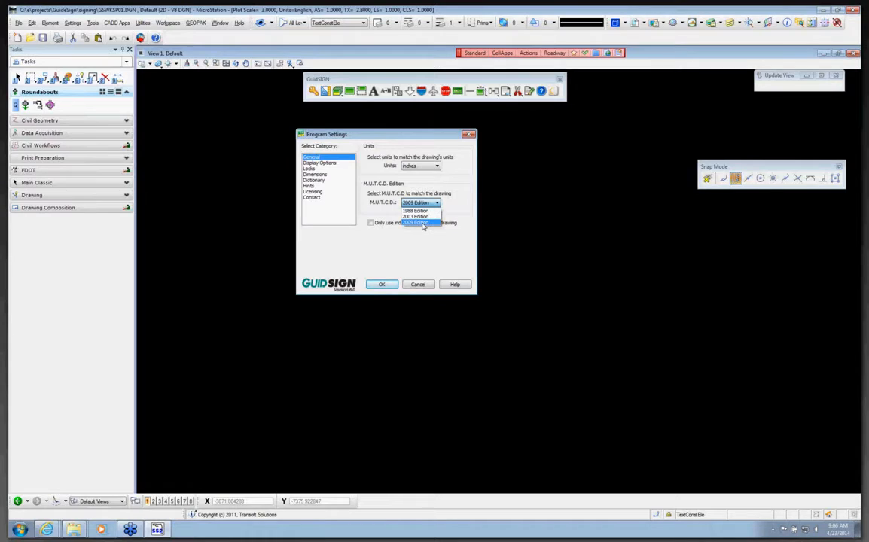
{"action": "left_click", "coordinate": [423, 223]}
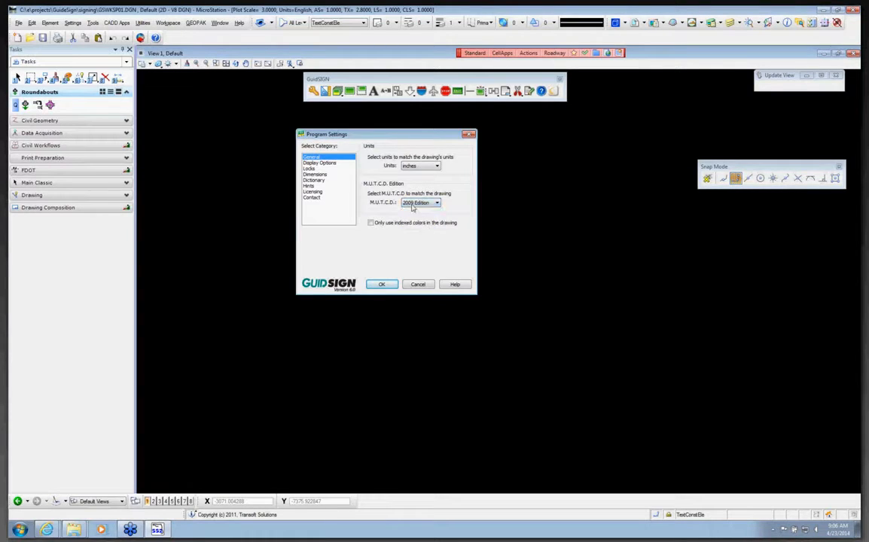
Check the display mode options and enable the Auto update panel lock in the program settings.
{"action": "left_click", "coordinate": [325, 164]}
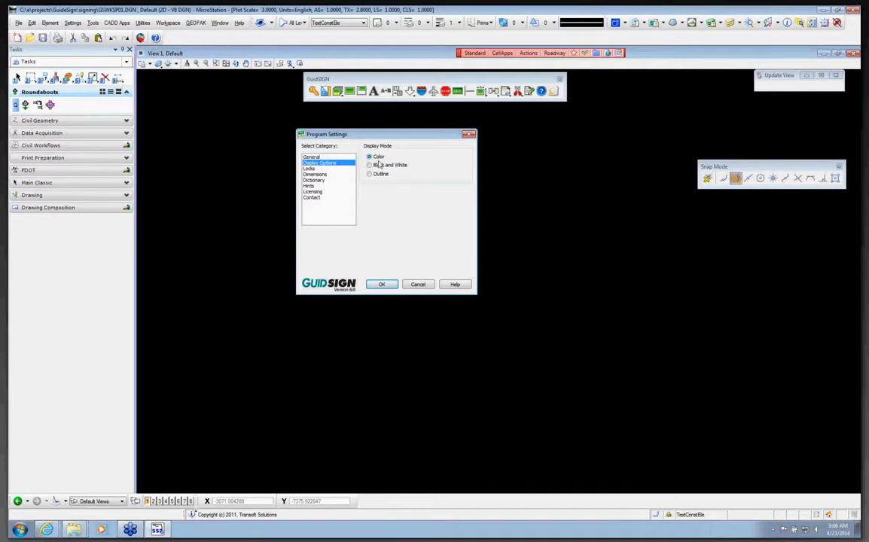
{"action": "left_click", "coordinate": [315, 168]}
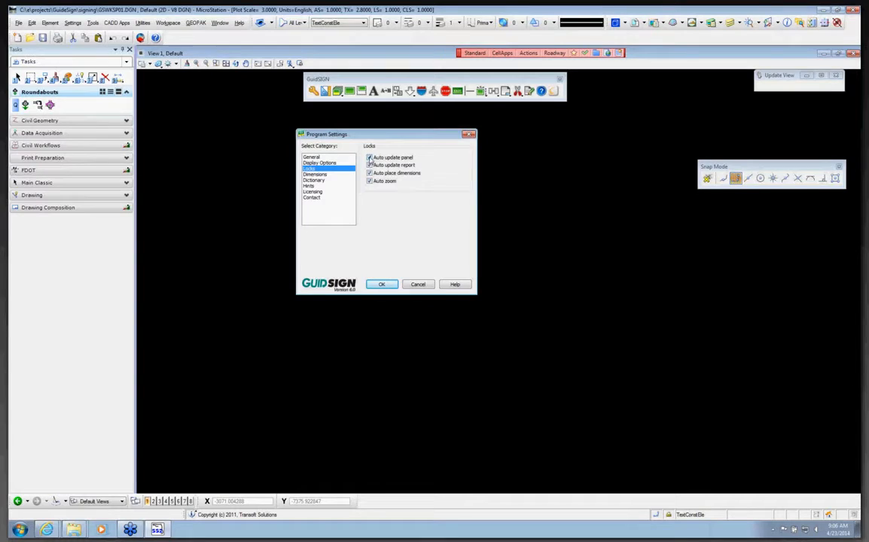
{"action": "left_click", "coordinate": [370, 157]}
Review the Dimensions, Dictionary, Hints, Licensing and Contact categories, return to General and accept the program settings.
{"action": "left_click", "coordinate": [335, 174]}
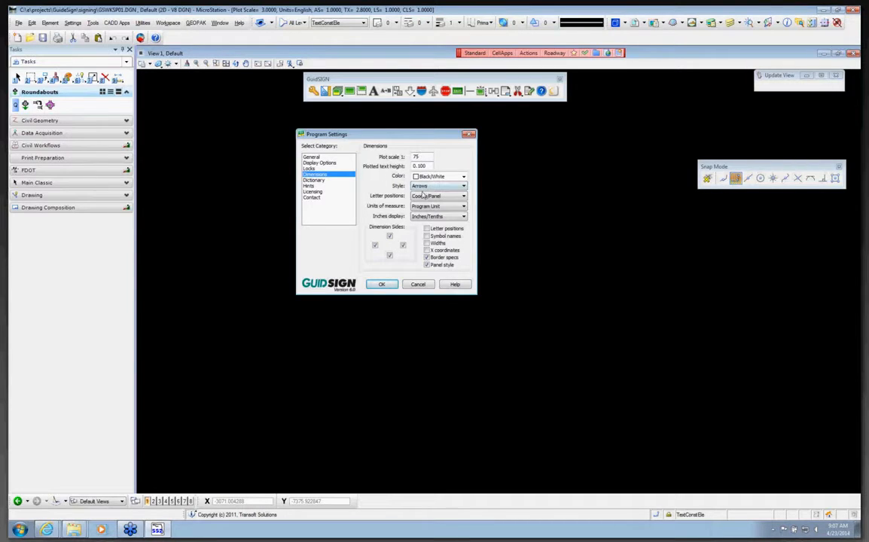
{"action": "left_click", "coordinate": [324, 181]}
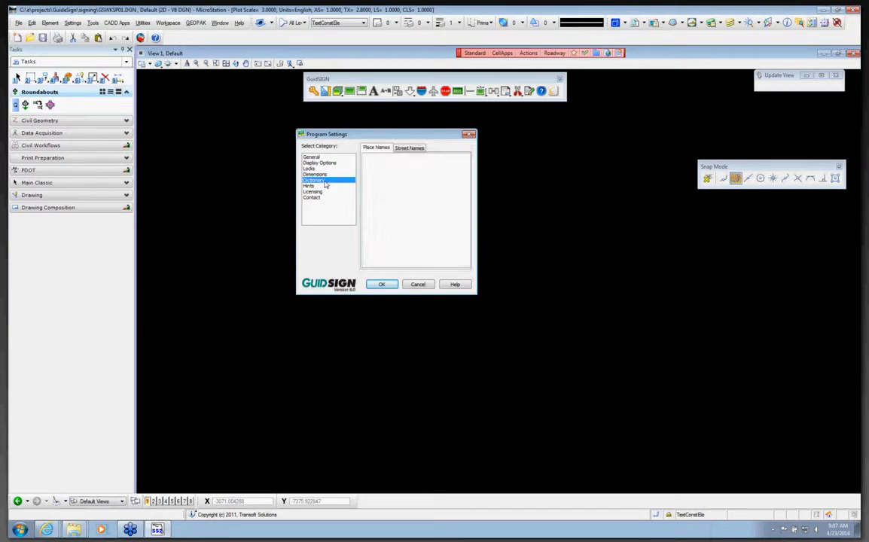
{"action": "left_click", "coordinate": [403, 149]}
{"action": "left_click", "coordinate": [370, 148]}
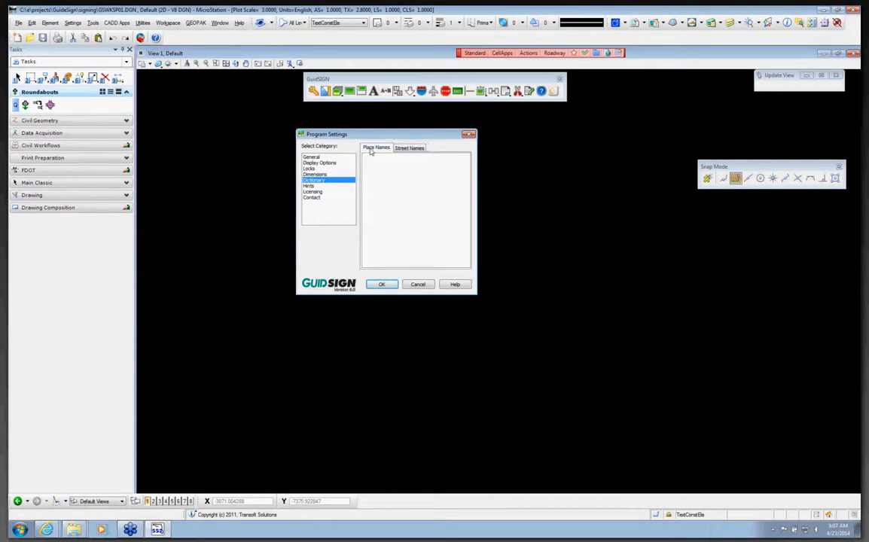
{"action": "left_click", "coordinate": [322, 186]}
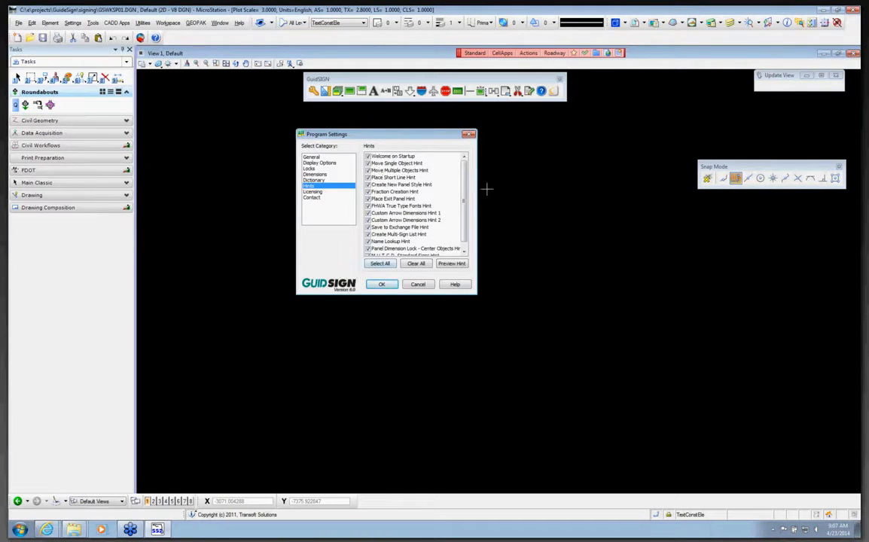
{"action": "left_click_drag", "start_coordinate": [463, 192], "coordinate": [463, 159]}
{"action": "left_click", "coordinate": [329, 191]}
{"action": "left_click", "coordinate": [324, 197]}
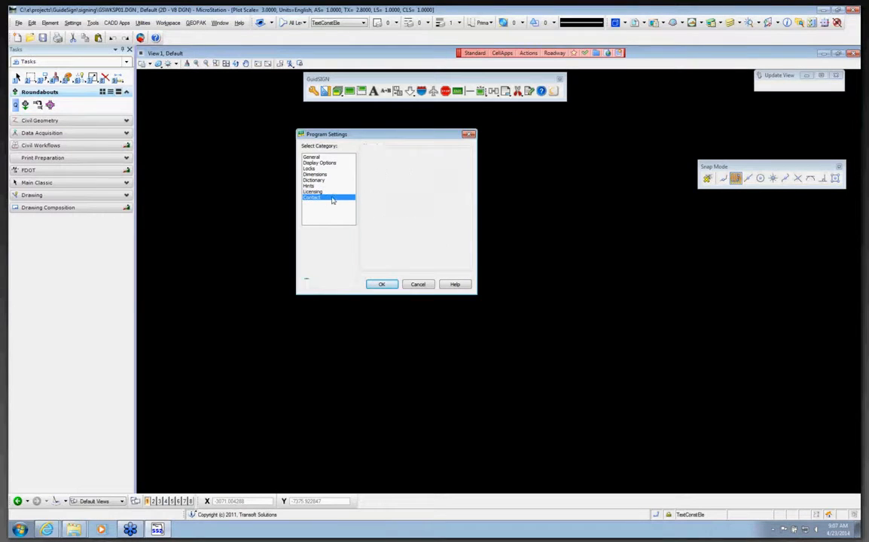
{"action": "left_click", "coordinate": [329, 157]}
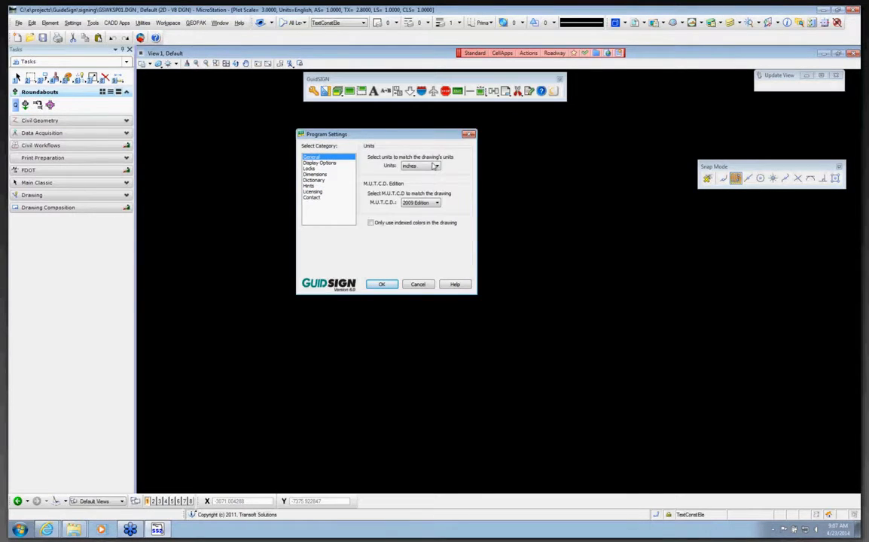
{"action": "left_click", "coordinate": [382, 284]}
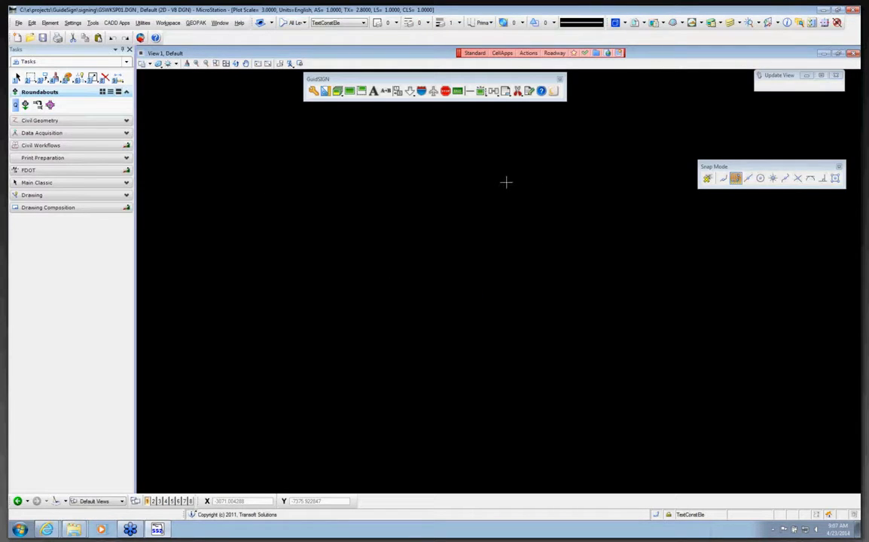
Browse the sign panel styles and make guide_con_destination the current panel style.
{"action": "left_click_drag", "start_coordinate": [373, 75], "coordinate": [368, 77]}
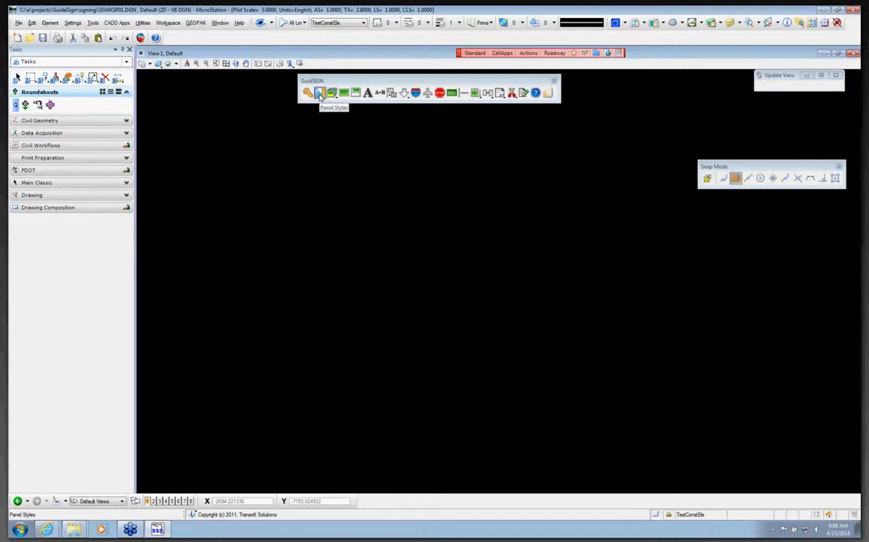
{"action": "left_click", "coordinate": [320, 92]}
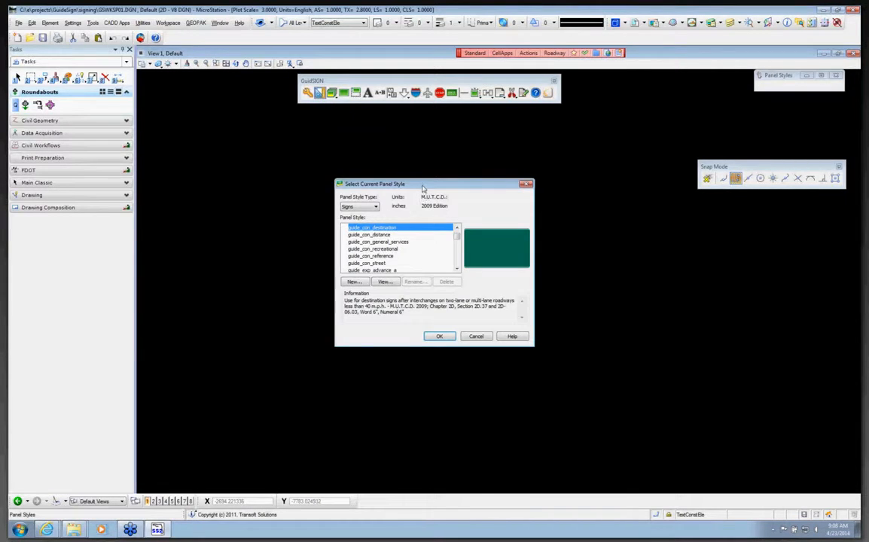
{"action": "left_click_drag", "start_coordinate": [425, 185], "coordinate": [358, 133]}
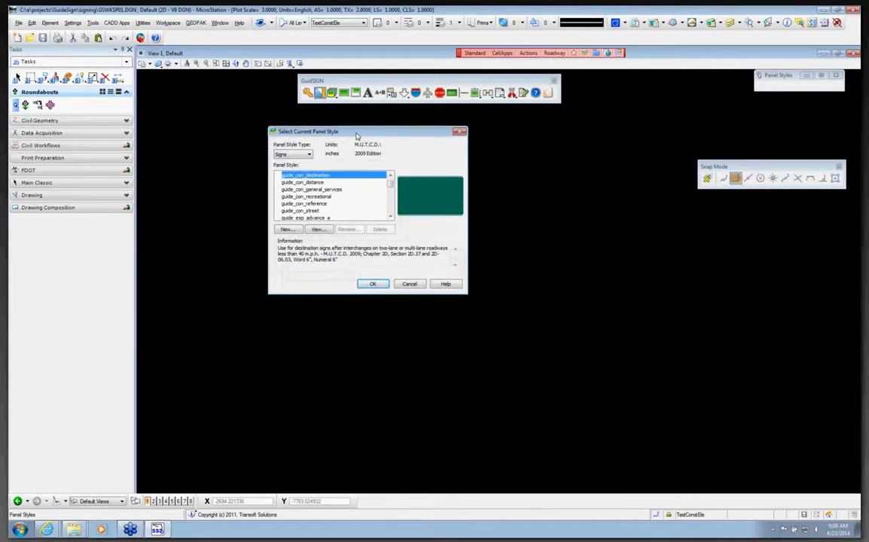
{"action": "left_click", "coordinate": [391, 217]}
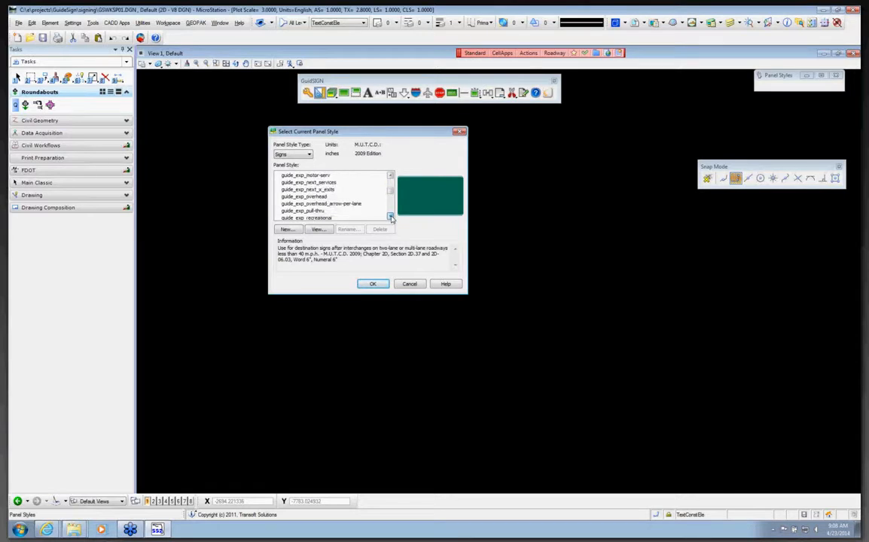
{"action": "mouse_move", "coordinate": [391, 197]}
{"action": "left_mouse_down"}
{"action": "mouse_move", "coordinate": [390, 214]}
{"action": "mouse_move", "coordinate": [390, 177]}
{"action": "left_mouse_up"}
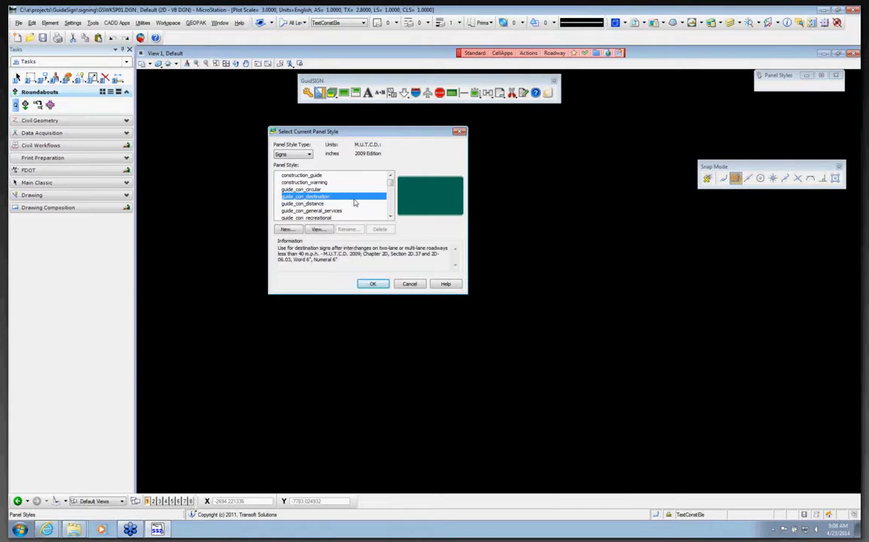
{"action": "left_click", "coordinate": [390, 217]}
{"action": "scroll", "coordinate": [354, 197], "scroll_direction": "down", "scroll_amount": 3}
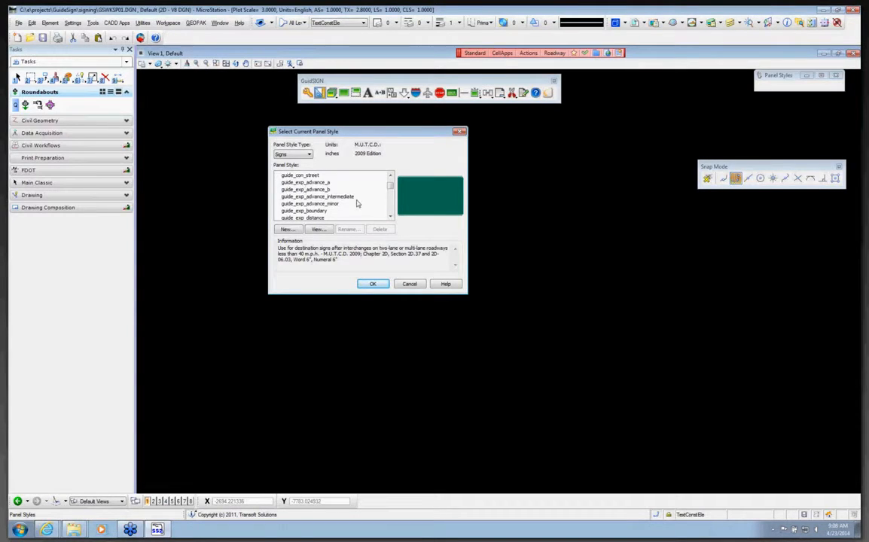
{"action": "scroll", "coordinate": [354, 198], "scroll_direction": "down", "scroll_amount": 1}
{"action": "scroll", "coordinate": [353, 197], "scroll_direction": "up", "scroll_amount": 1}
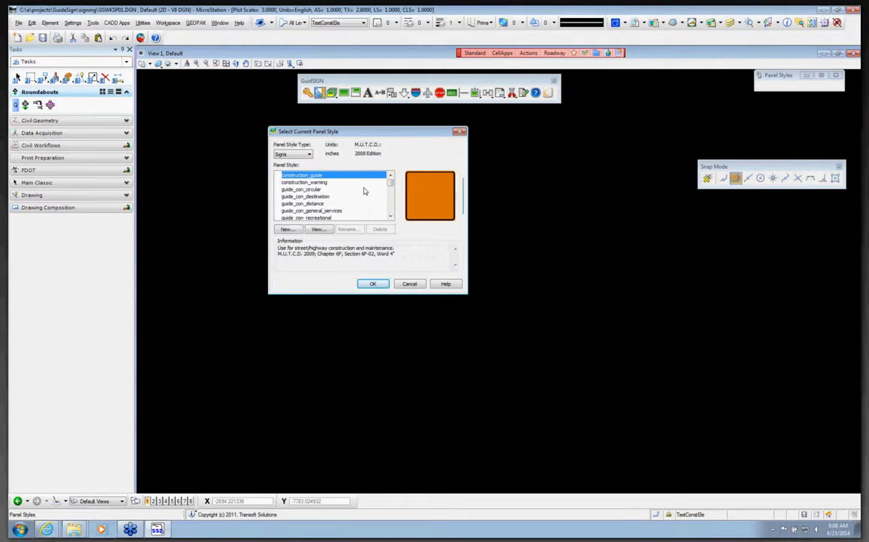
{"action": "left_click", "coordinate": [317, 198]}
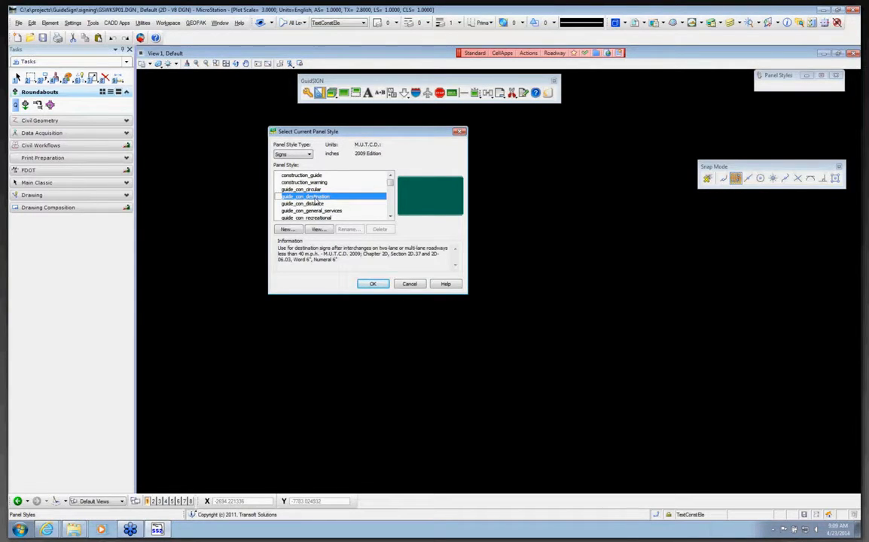
{"action": "left_click", "coordinate": [373, 283]}
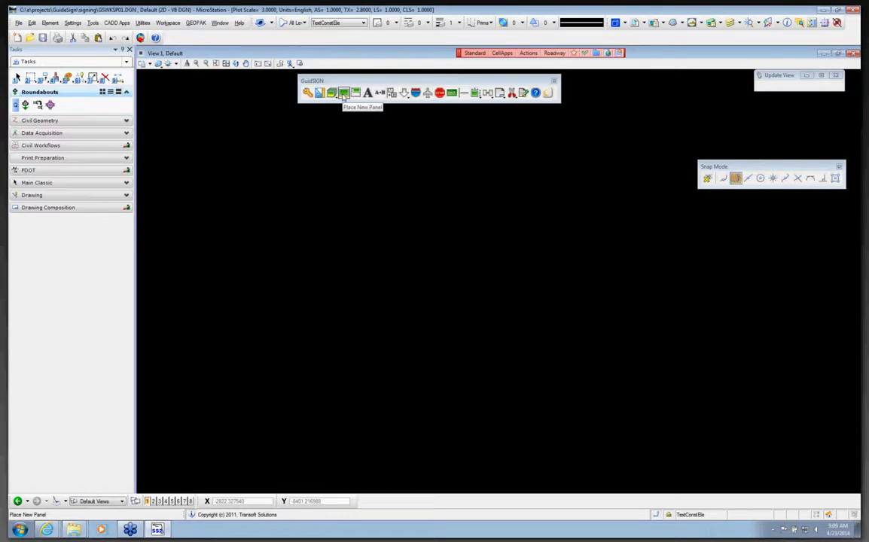
Start a new sign panel, move its dialog aside and name the panel 100.
{"action": "left_click", "coordinate": [343, 93]}
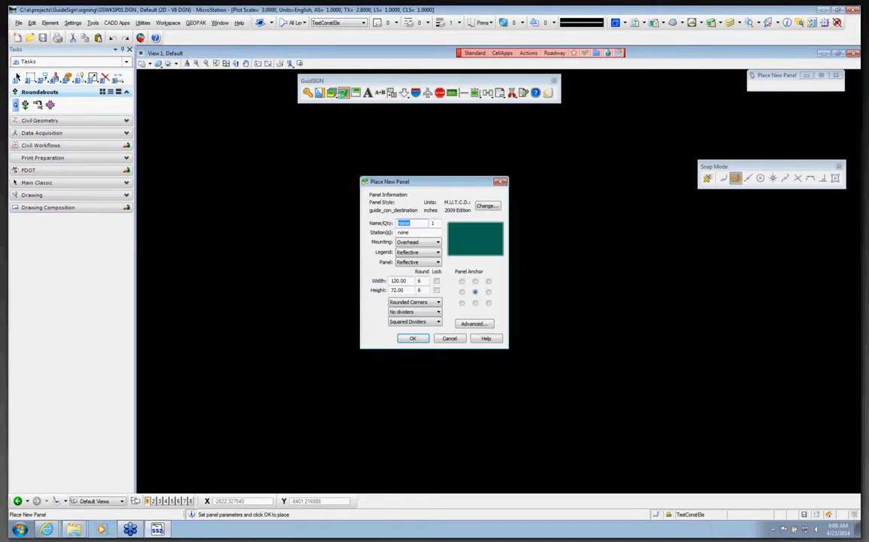
{"action": "left_click_drag", "start_coordinate": [392, 182], "coordinate": [284, 155]}
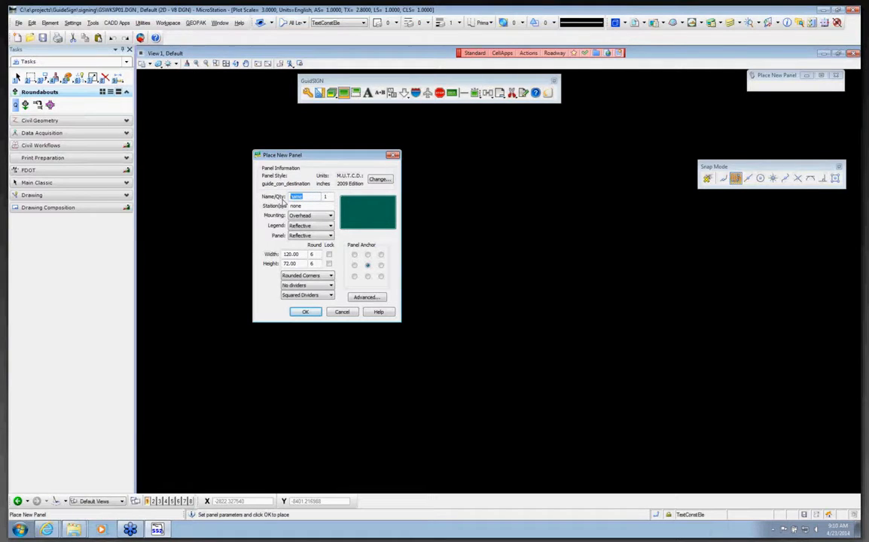
{"action": "key", "text": "End"}
{"action": "type", "text": "100"}
{"action": "key", "text": "BackSpace"}
{"action": "key", "text": "BackSpace"}
{"action": "key", "text": "BackSpace"}
{"action": "key", "text": "BackSpace"}
{"action": "key", "text": "BackSpace"}
{"action": "key", "text": "BackSpace"}
{"action": "key", "text": "BackSpace"}
{"action": "type", "text": "100"}
Set the new panel's station to 150+00.00 and its mounting to Ground.
{"action": "left_click", "coordinate": [300, 205]}
{"action": "left_click_drag", "start_coordinate": [303, 206], "coordinate": [288, 208]}
{"action": "type", "text": "150+00.00"}
{"action": "left_click", "coordinate": [302, 215]}
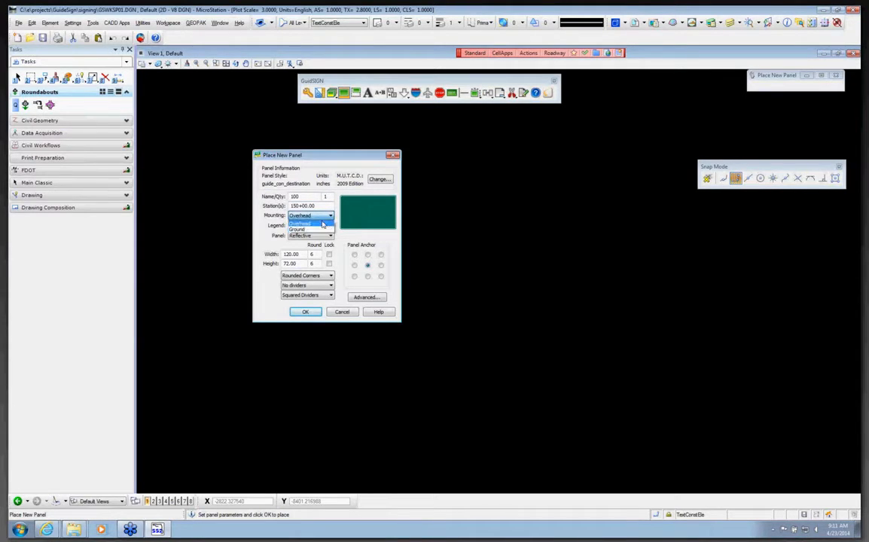
{"action": "left_click", "coordinate": [316, 229]}
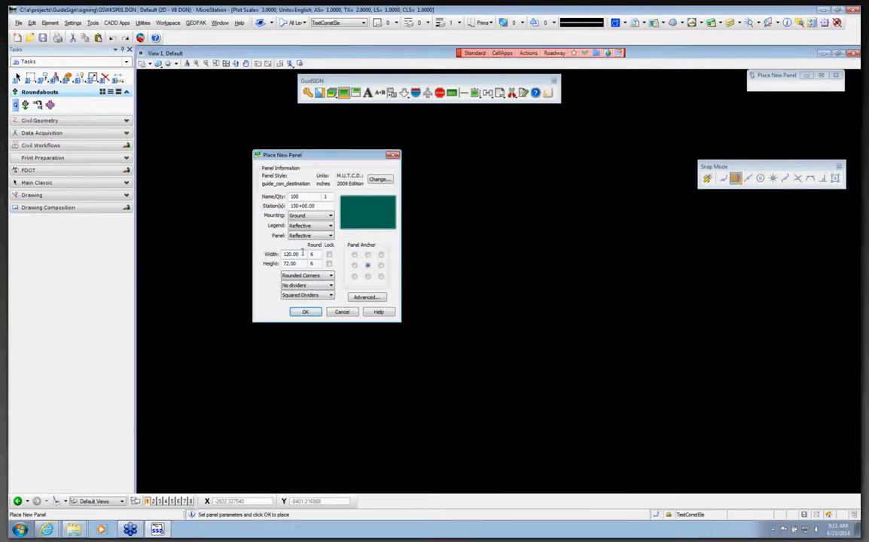
Accept the panel parameters and place the ground-mounted sign panel in the empty drawing area.
{"action": "left_click", "coordinate": [305, 313]}
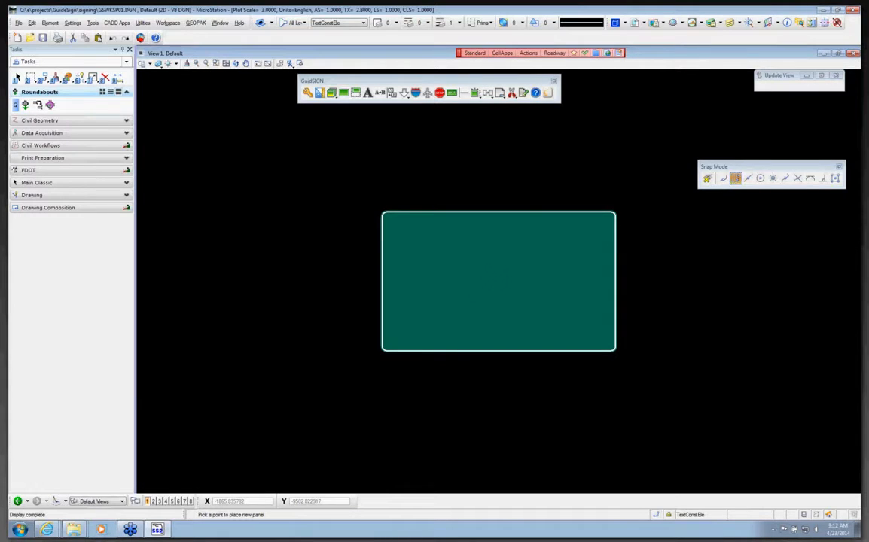
{"action": "scroll", "coordinate": [719, 280], "scroll_direction": "up", "scroll_amount": 2}
{"action": "scroll", "coordinate": [363, 245], "scroll_direction": "down", "scroll_amount": 2}
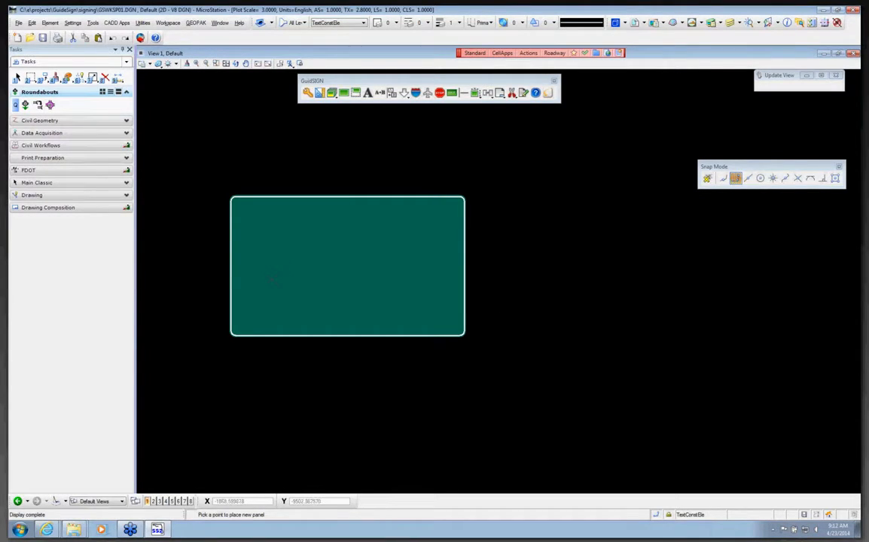
{"action": "left_click", "coordinate": [368, 92]}
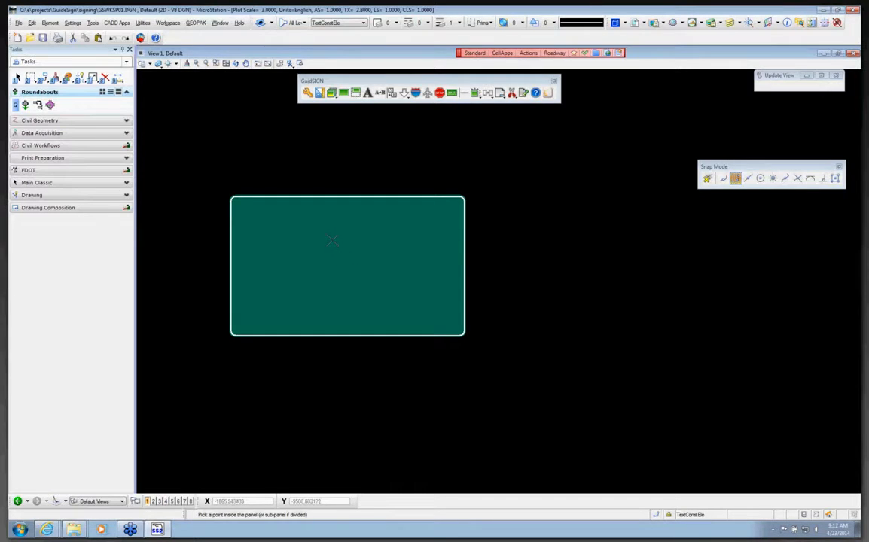
{"action": "left_click", "coordinate": [332, 240]}
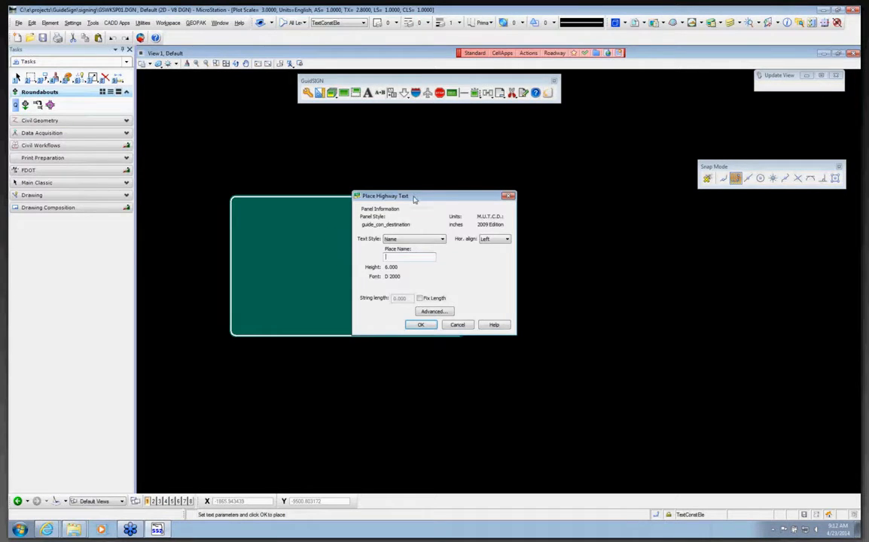
{"action": "left_click_drag", "start_coordinate": [413, 199], "coordinate": [338, 151]}
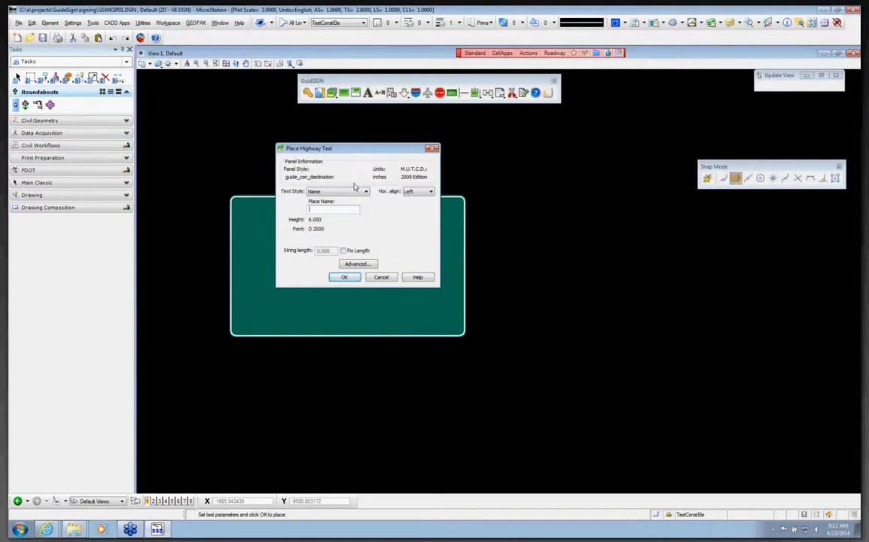
{"action": "left_click", "coordinate": [340, 194]}
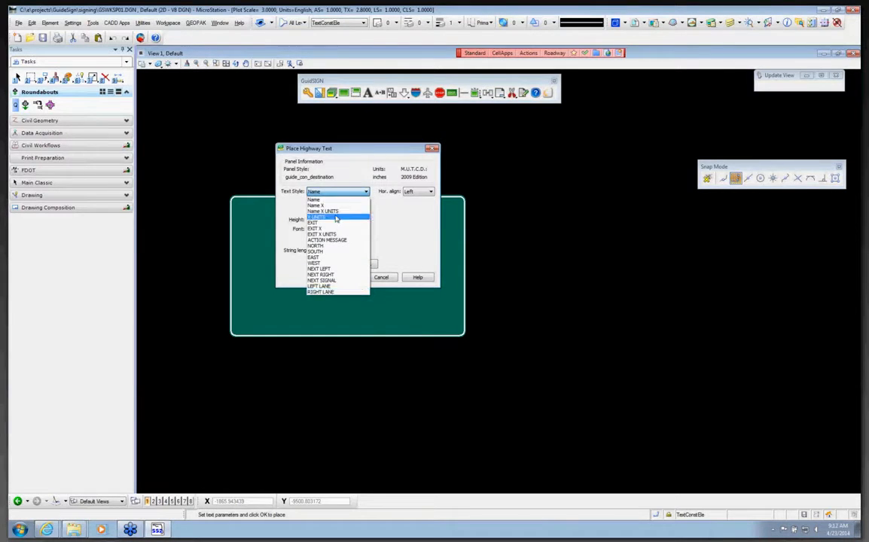
{"action": "left_click", "coordinate": [339, 196]}
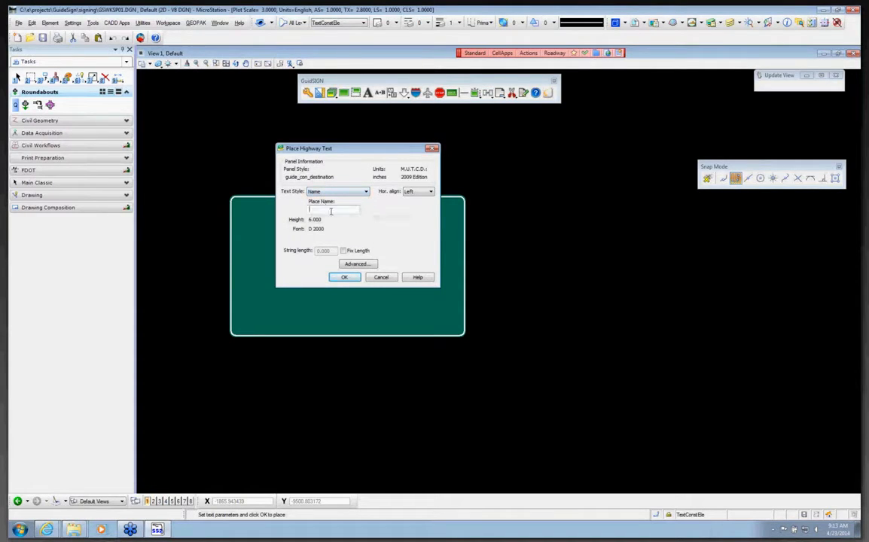
{"action": "left_click", "coordinate": [311, 212]}
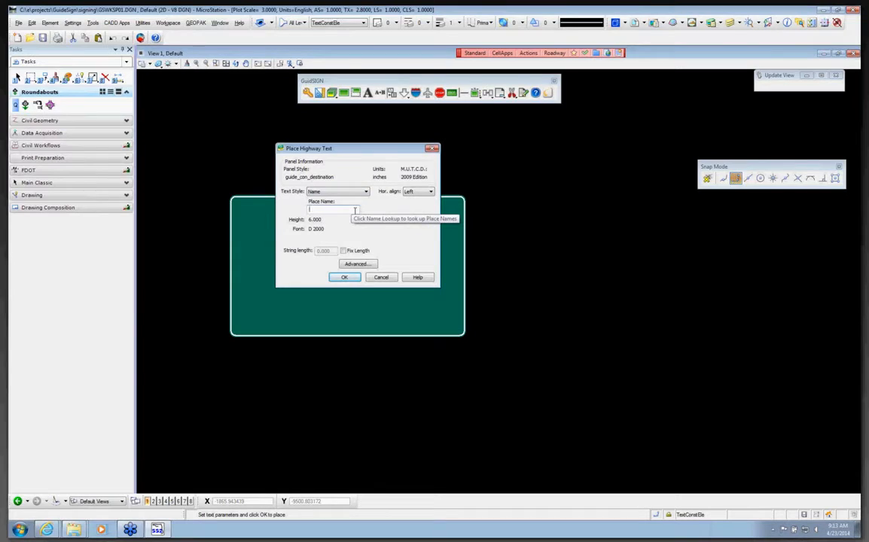
{"action": "left_click", "coordinate": [381, 278]}
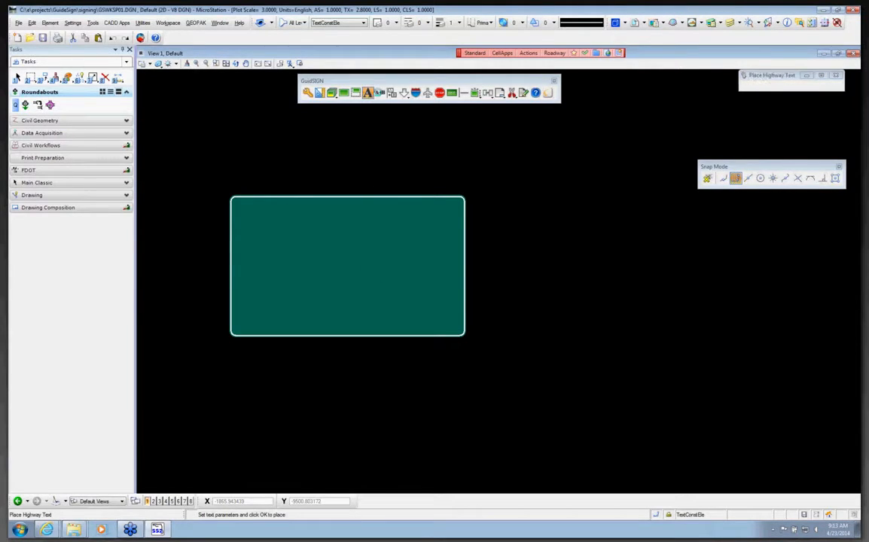
{"action": "left_click", "coordinate": [382, 94]}
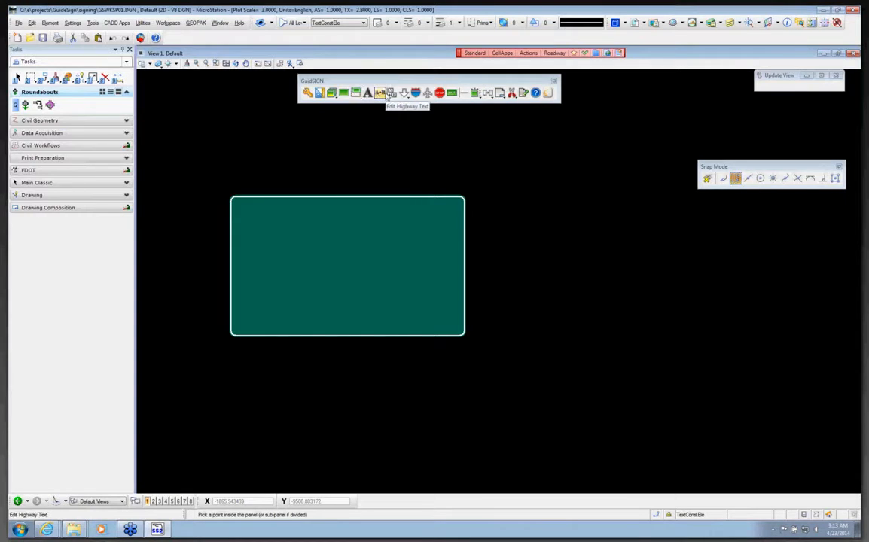
Browse the guide sign templates and choose the conventional destination template D1-1 (1 Dest - Arrow L or R).
{"action": "left_click", "coordinate": [332, 94]}
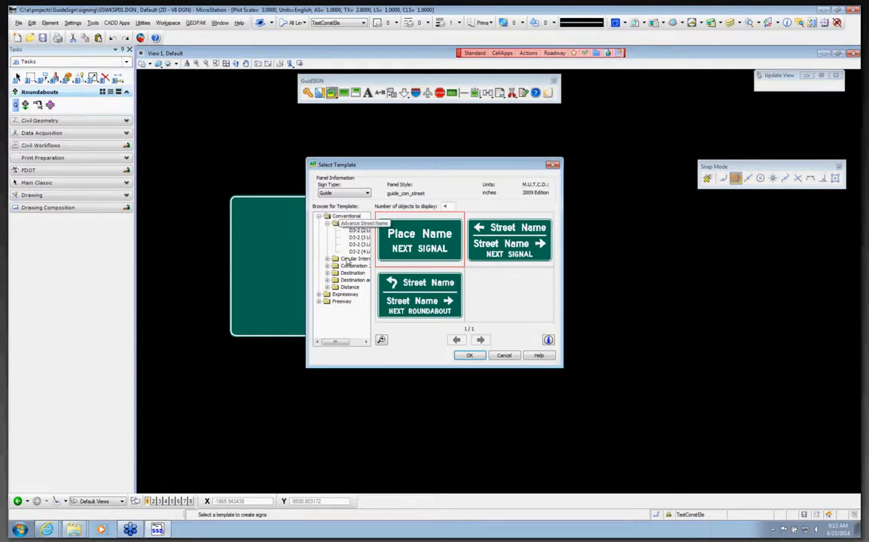
{"action": "left_click_drag", "start_coordinate": [381, 167], "coordinate": [558, 177]}
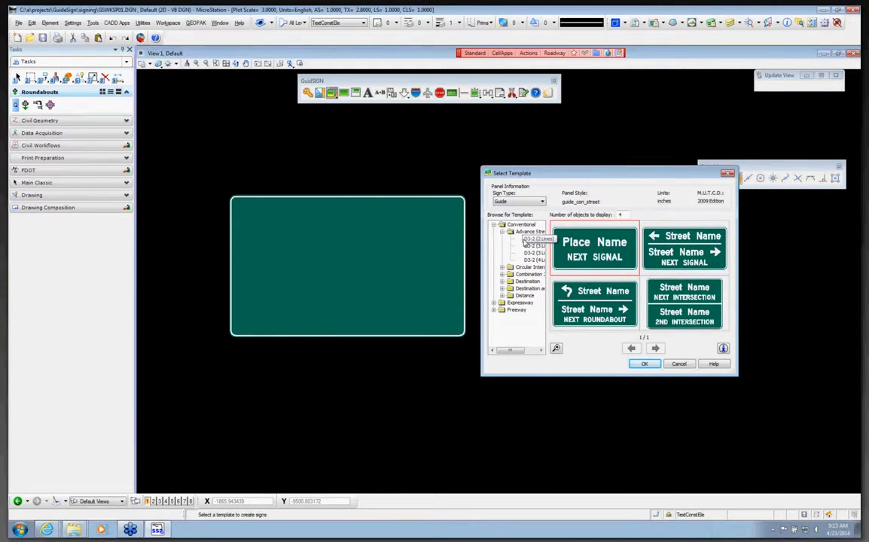
{"action": "left_click", "coordinate": [530, 241]}
{"action": "left_click", "coordinate": [541, 351]}
{"action": "left_click", "coordinate": [541, 351]}
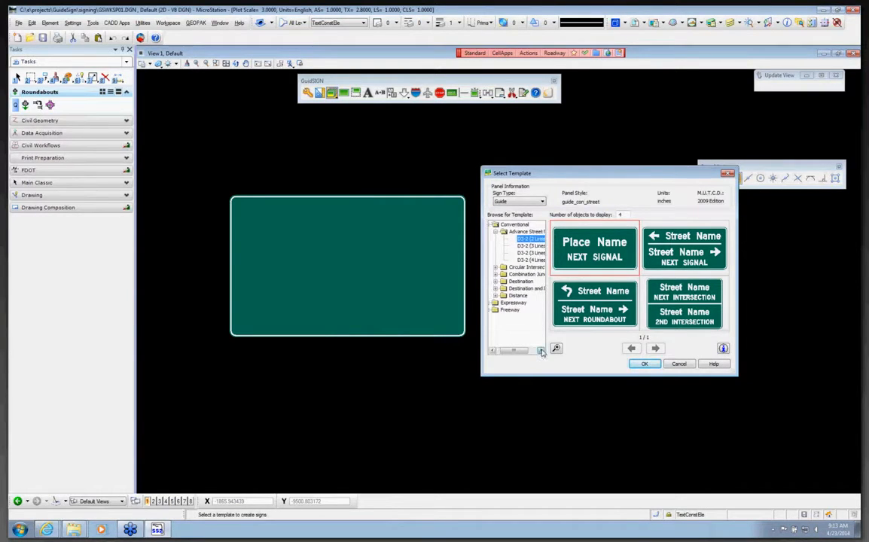
{"action": "left_click", "coordinate": [541, 350]}
{"action": "left_click", "coordinate": [540, 350]}
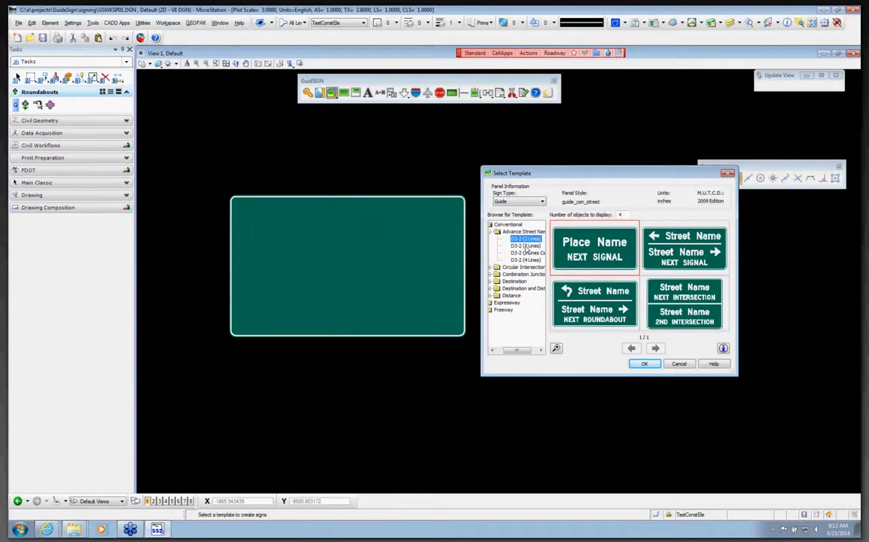
{"action": "left_click", "coordinate": [526, 253]}
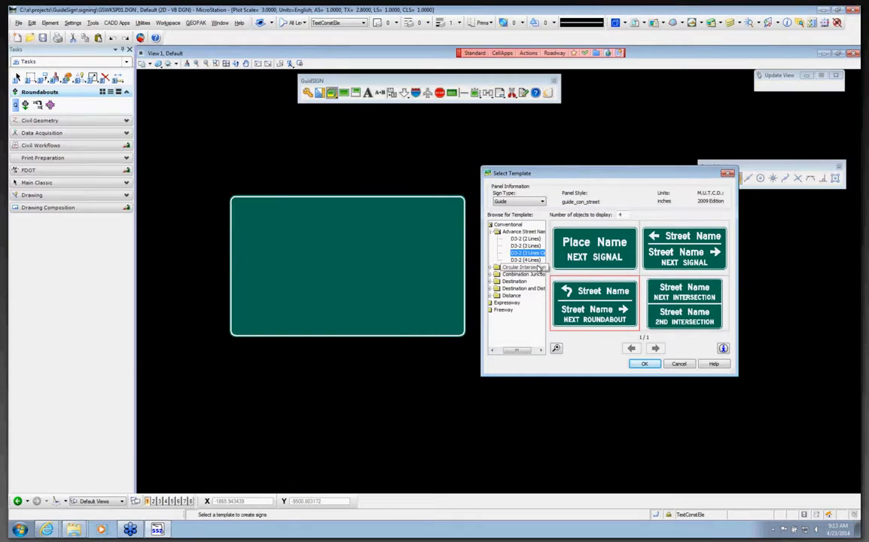
{"action": "double_click", "coordinate": [525, 281]}
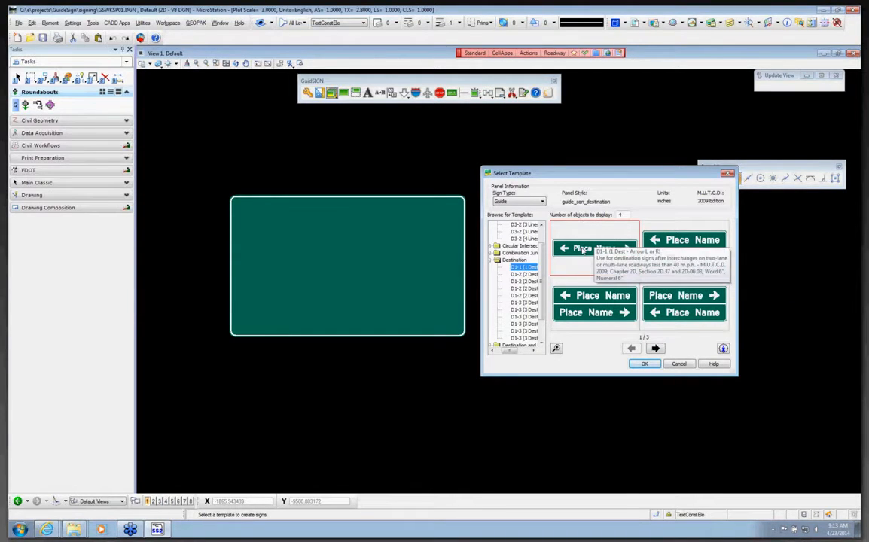
{"action": "left_click", "coordinate": [635, 364]}
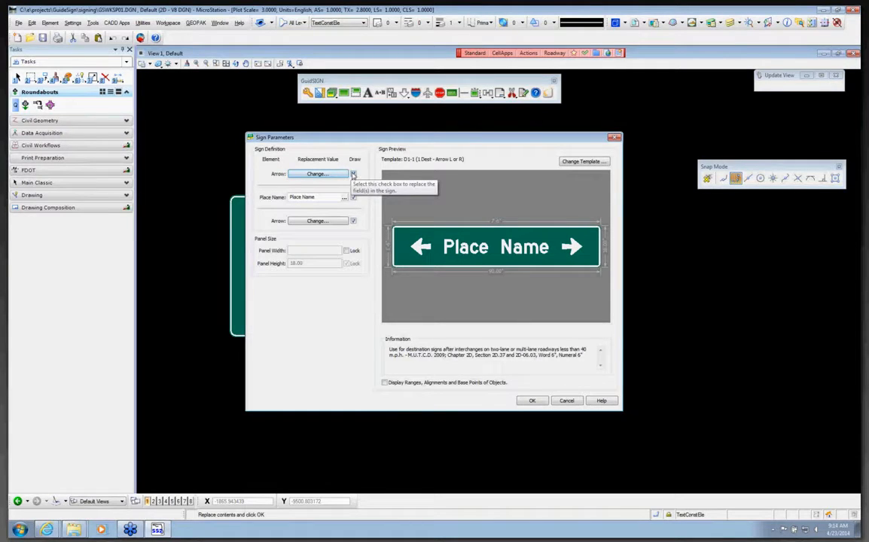
Preview the D1-1 sign with its arrows switched off, and restore both arrows.
{"action": "left_click", "coordinate": [354, 174]}
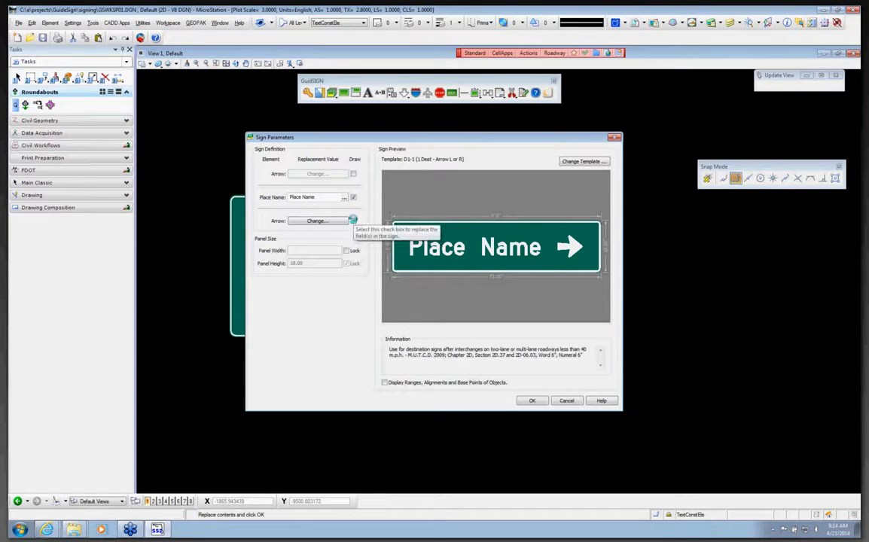
{"action": "left_click", "coordinate": [353, 221]}
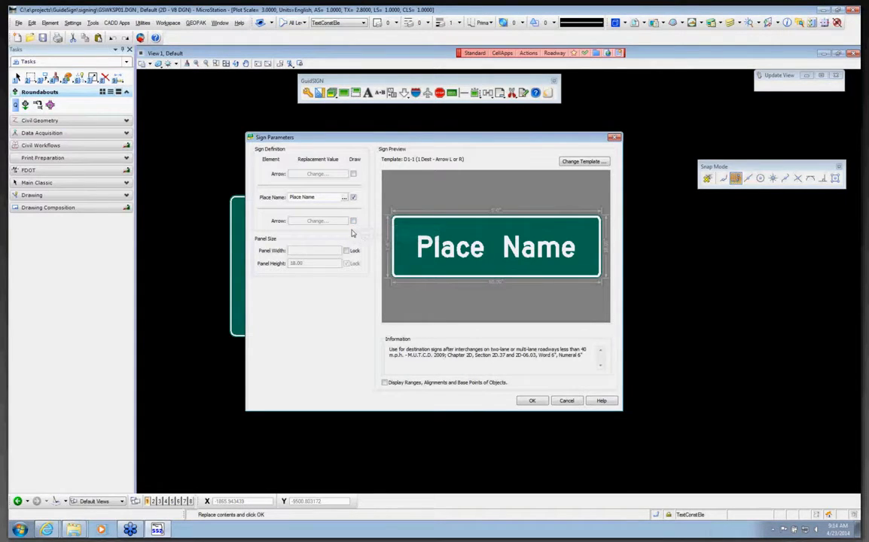
{"action": "left_click", "coordinate": [353, 220]}
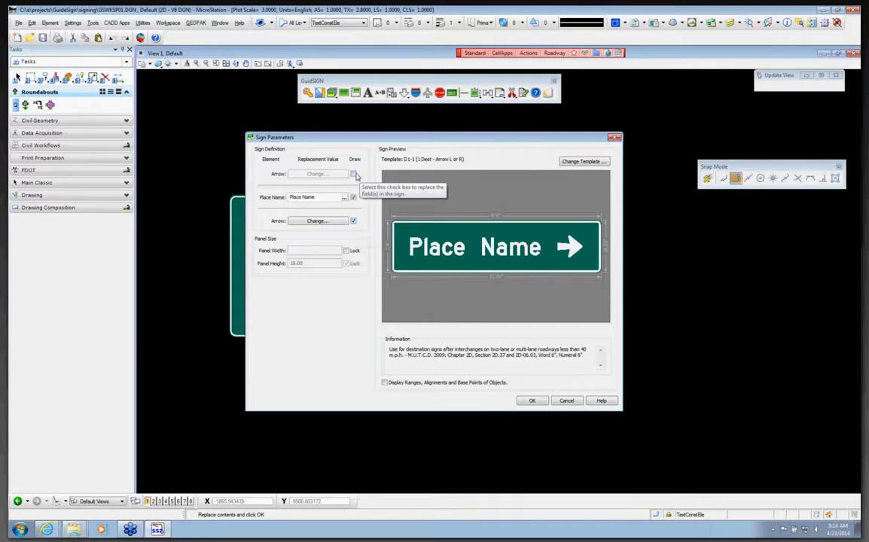
{"action": "left_click", "coordinate": [353, 174]}
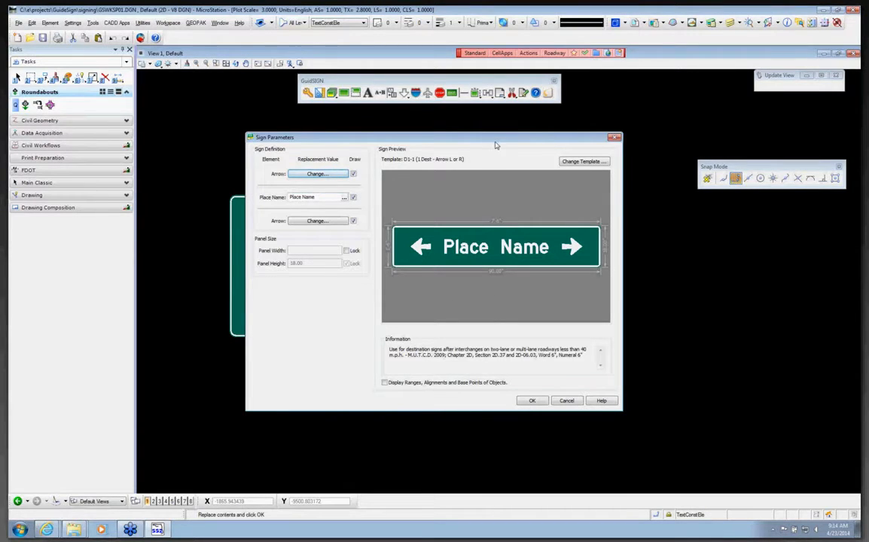
Exclude the first arrow from the D1-1 sign, accept its parameters and place it beside the empty green panel.
{"action": "left_click_drag", "start_coordinate": [495, 146], "coordinate": [616, 152]}
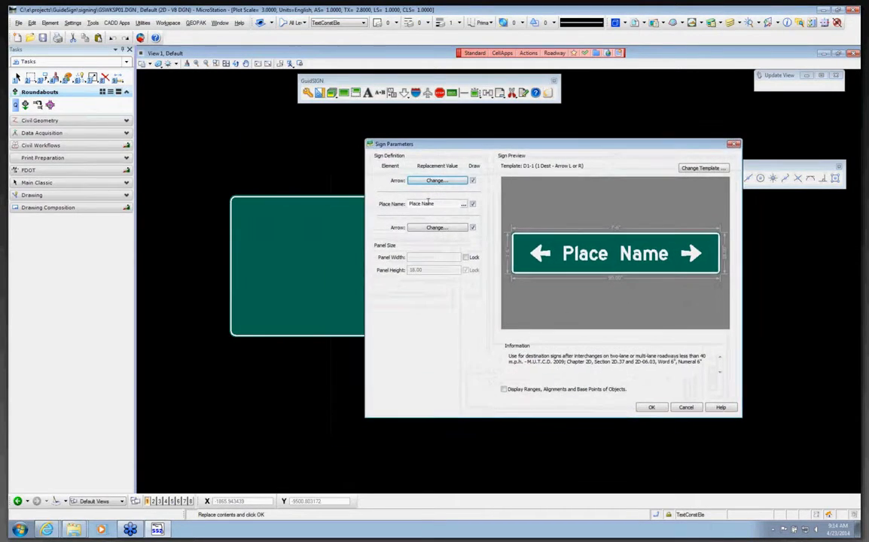
{"action": "left_click", "coordinate": [472, 181]}
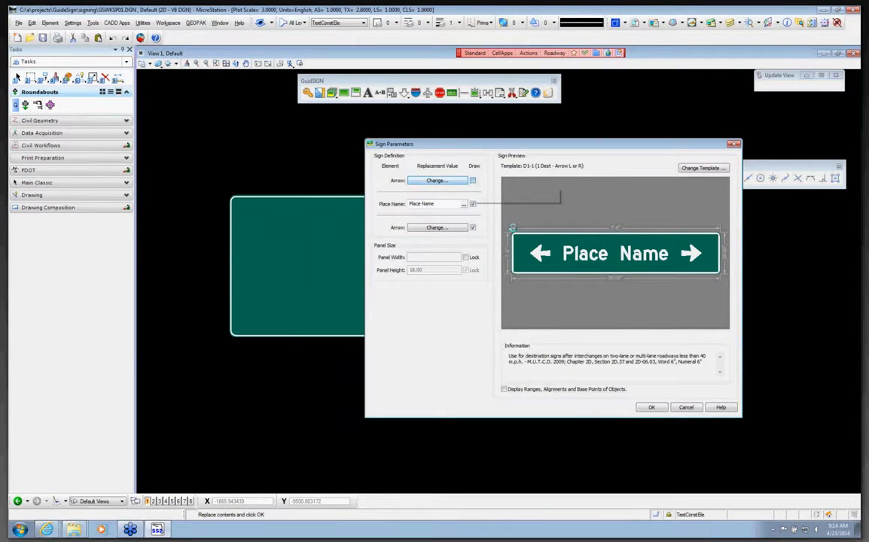
{"action": "left_click", "coordinate": [651, 407]}
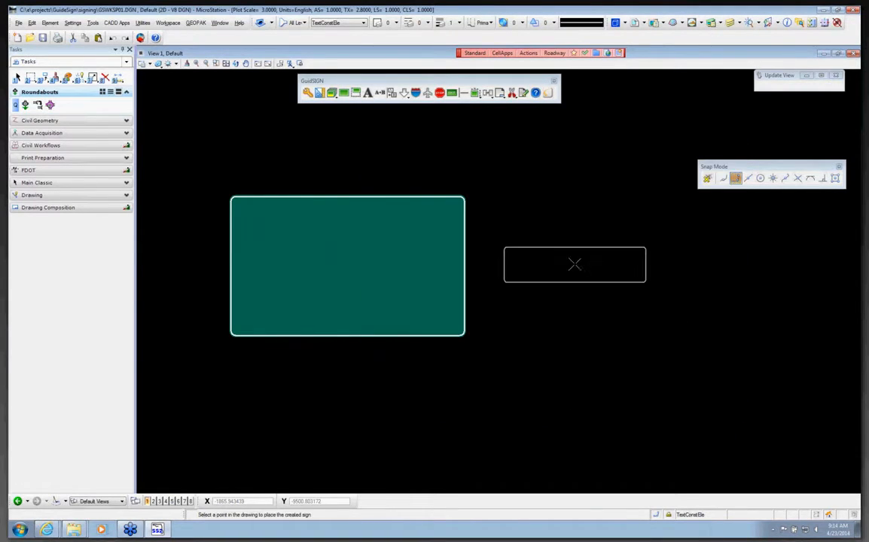
{"action": "scroll", "coordinate": [635, 281], "scroll_direction": "up", "scroll_amount": 4}
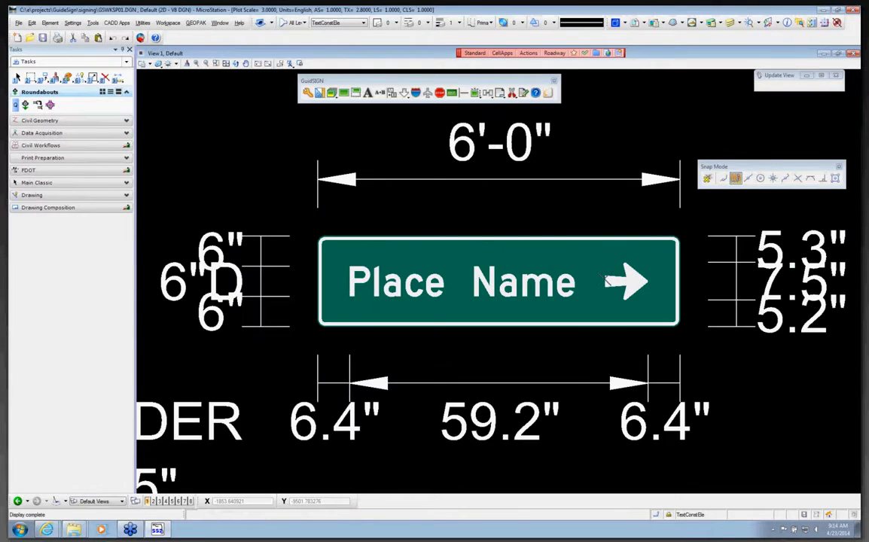
{"action": "scroll", "coordinate": [532, 279], "scroll_direction": "down", "scroll_amount": 5}
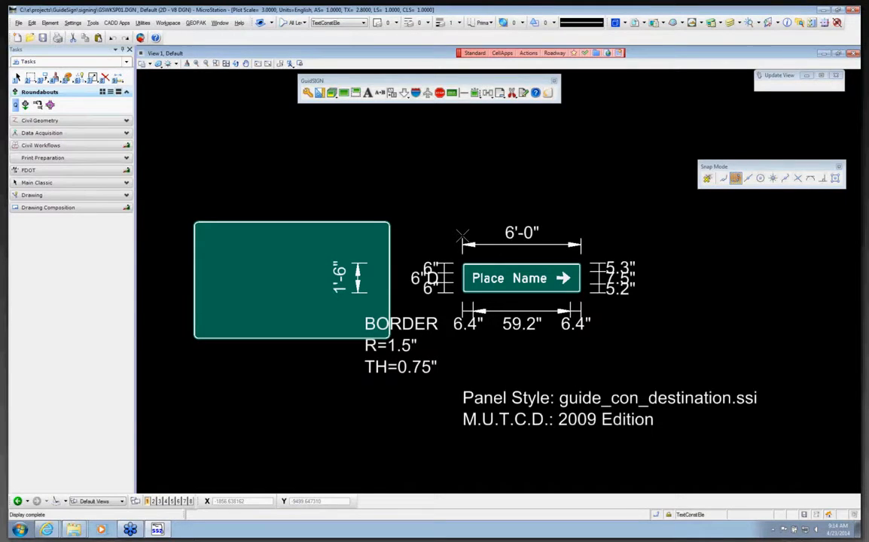
Delete the placed Place Name template sign together with its dimensions and notes, keeping the empty green panel.
{"action": "left_click", "coordinate": [17, 78]}
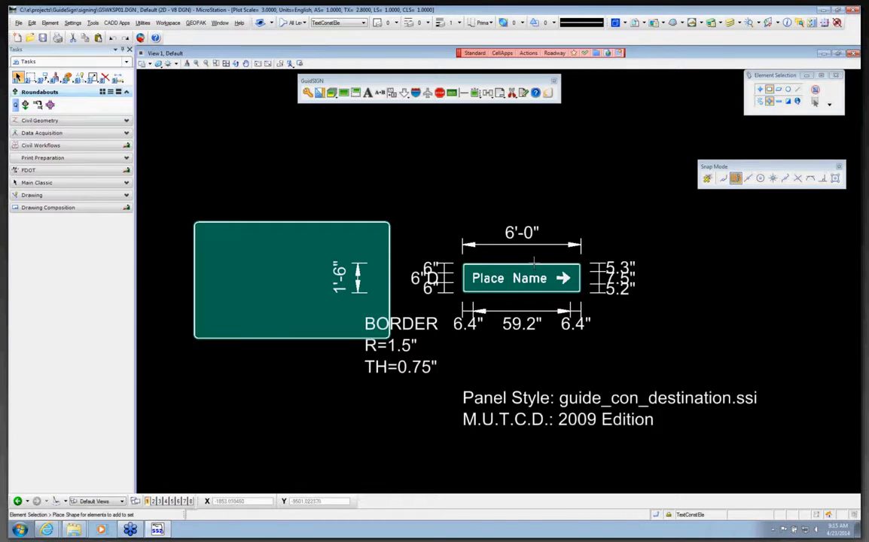
{"action": "left_click_drag", "start_coordinate": [638, 442], "coordinate": [384, 169]}
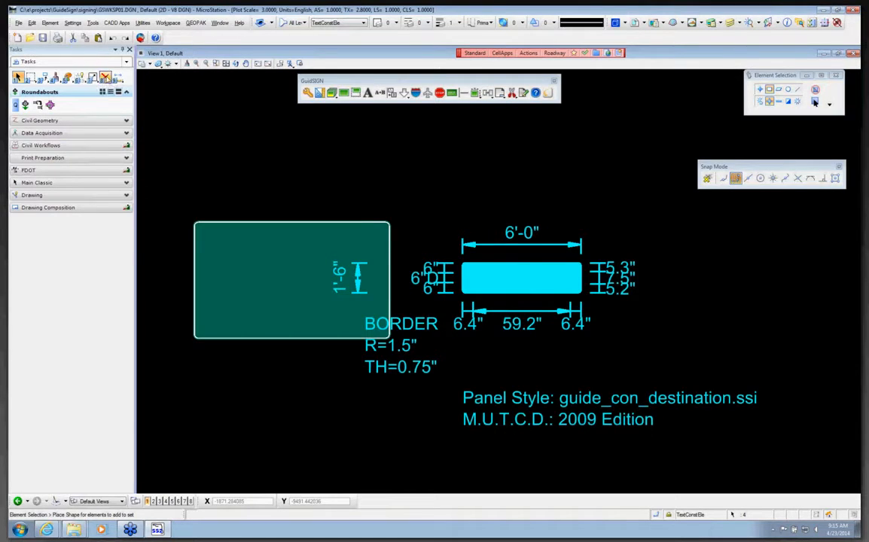
{"action": "left_click", "coordinate": [105, 77]}
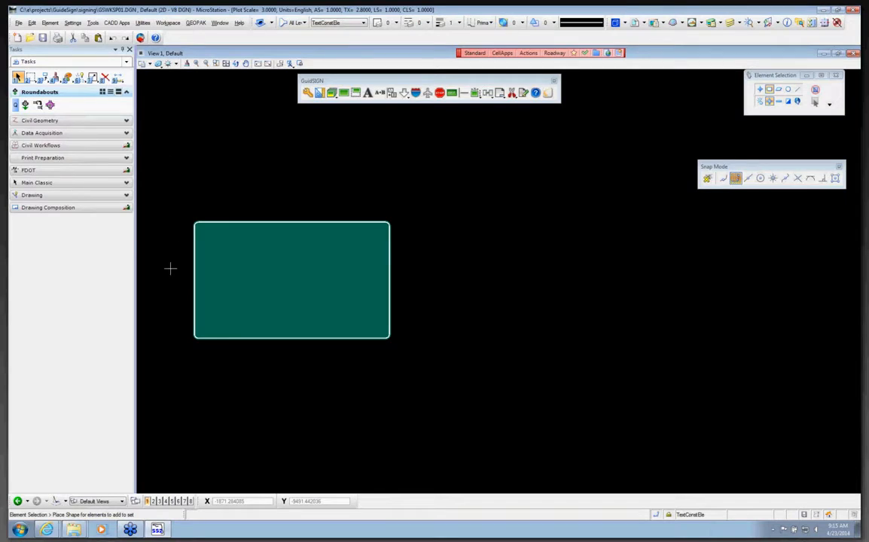
{"action": "scroll", "coordinate": [171, 268], "scroll_direction": "up", "scroll_amount": 2}
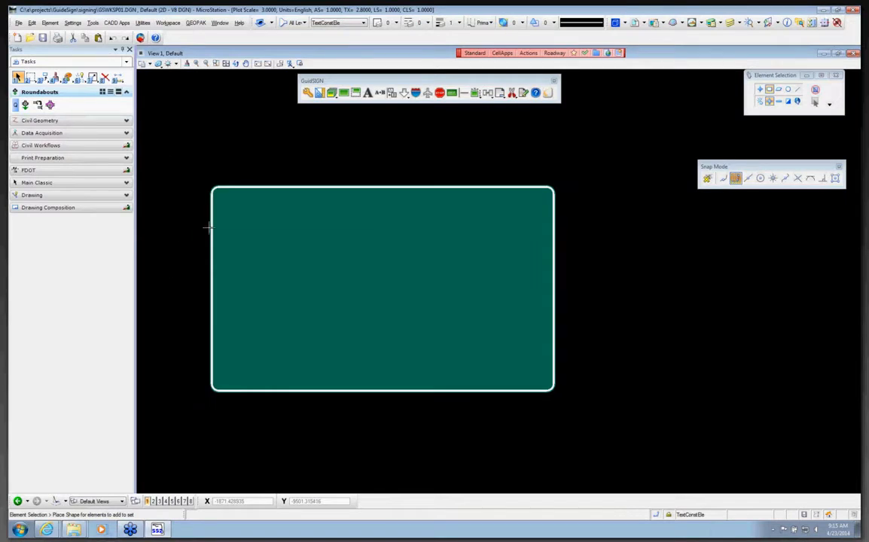
Start placing highway text in the green panel, try the Name X text style and set the style back to Name.
{"action": "left_click", "coordinate": [368, 92]}
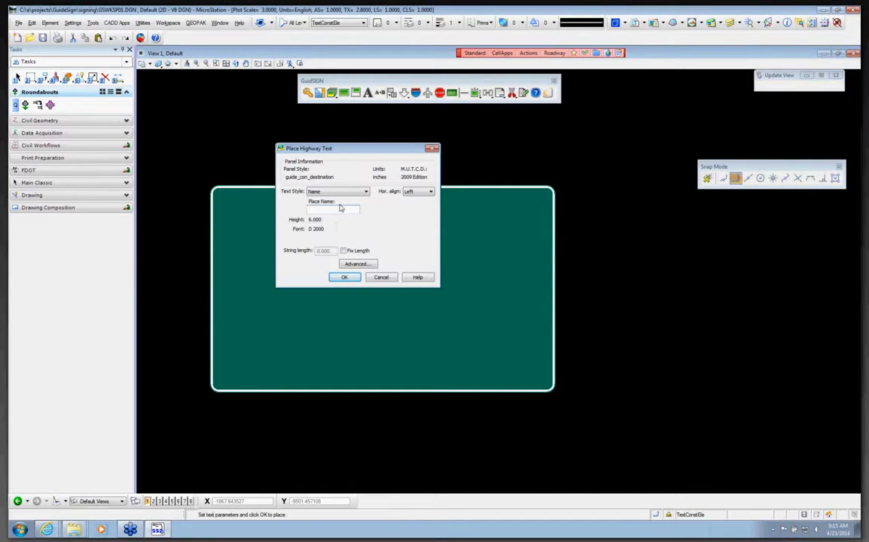
{"action": "left_click", "coordinate": [341, 191]}
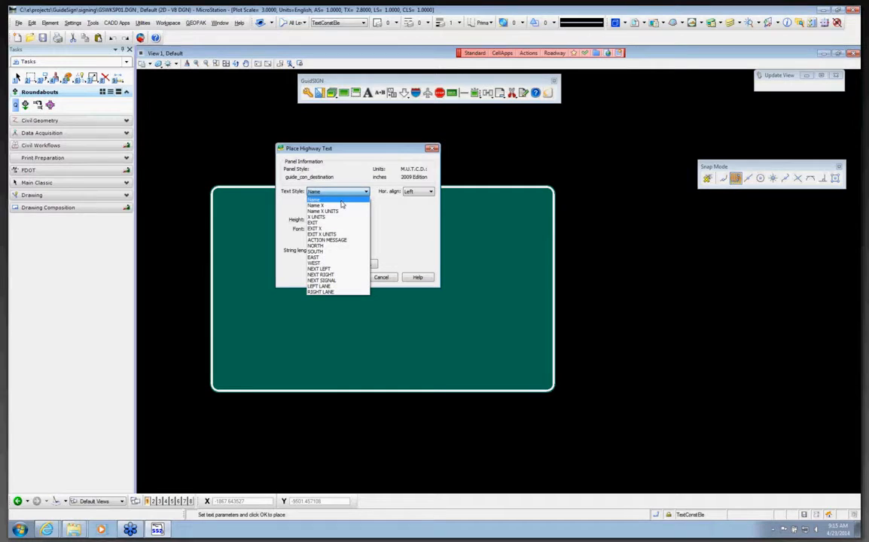
{"action": "left_click", "coordinate": [338, 207]}
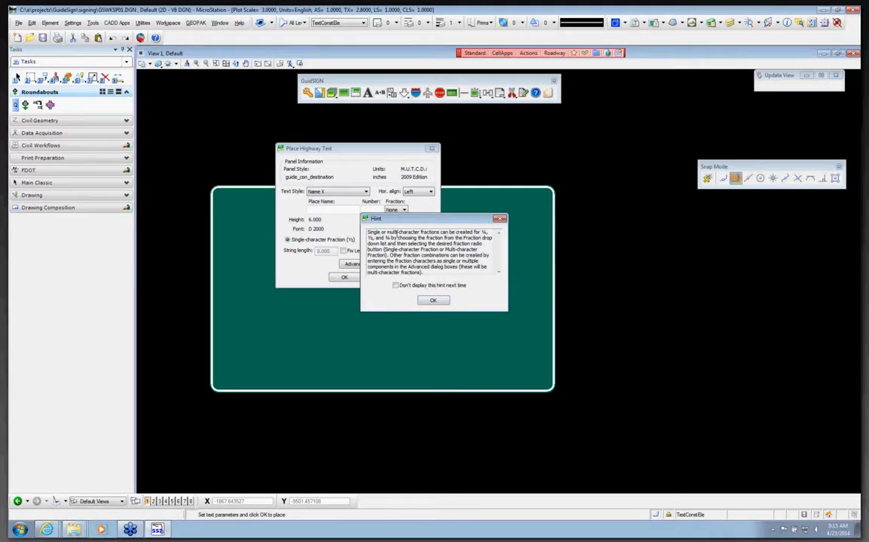
{"action": "left_click", "coordinate": [396, 286]}
{"action": "left_click", "coordinate": [395, 285]}
{"action": "left_click", "coordinate": [433, 301]}
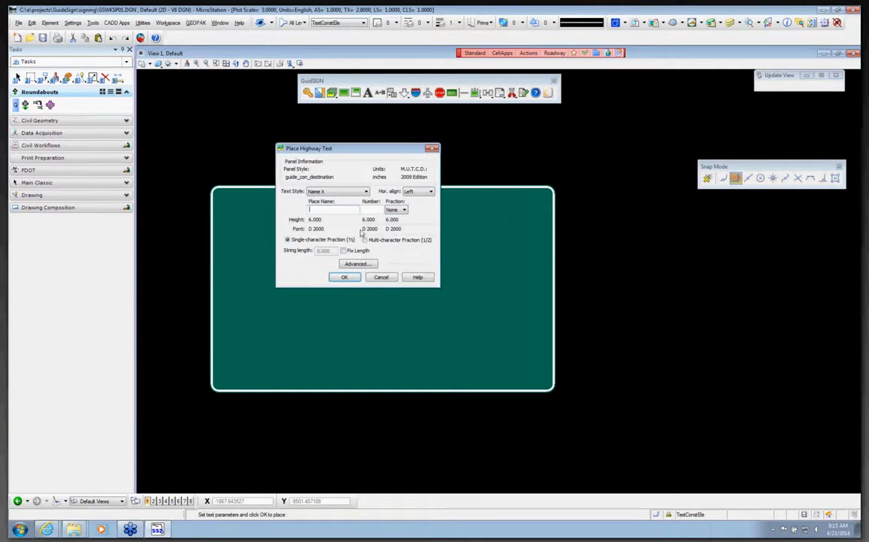
{"action": "left_click", "coordinate": [338, 191]}
{"action": "left_click", "coordinate": [354, 207]}
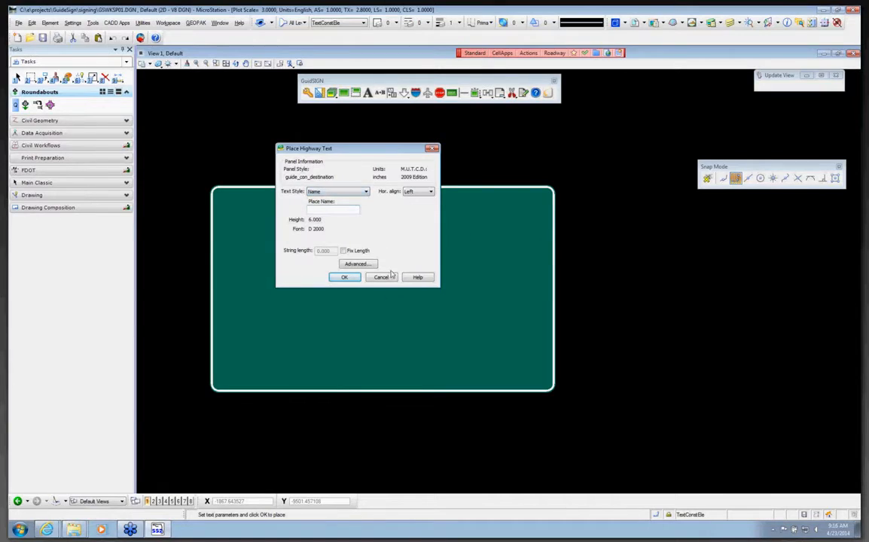
Define the highway text component TALLAHASSEE in the advanced text settings with height 8 and font EM 2000.
{"action": "left_click_drag", "start_coordinate": [356, 155], "coordinate": [429, 155]}
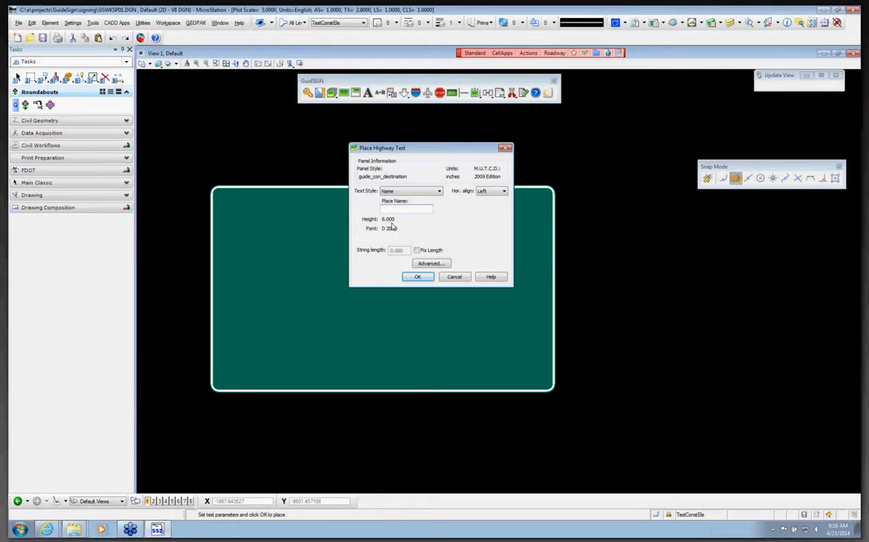
{"action": "left_click", "coordinate": [428, 264]}
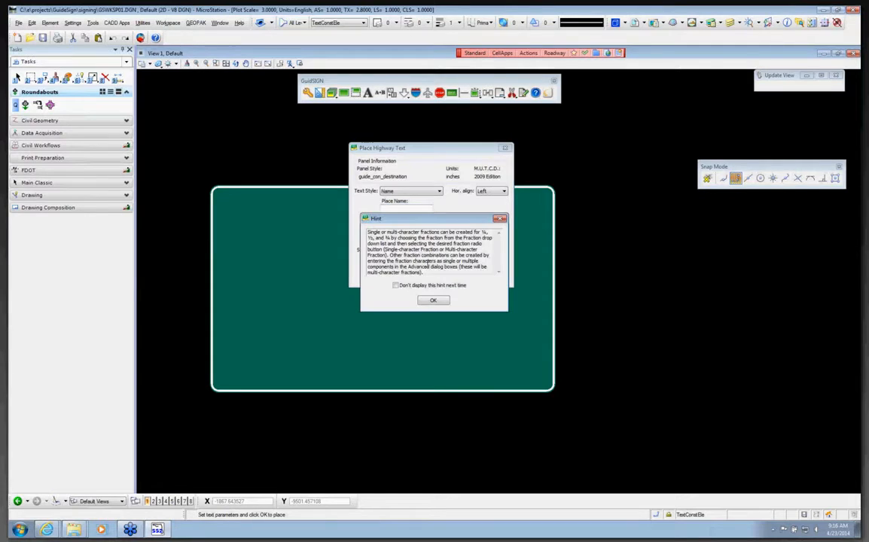
{"action": "left_click", "coordinate": [426, 301]}
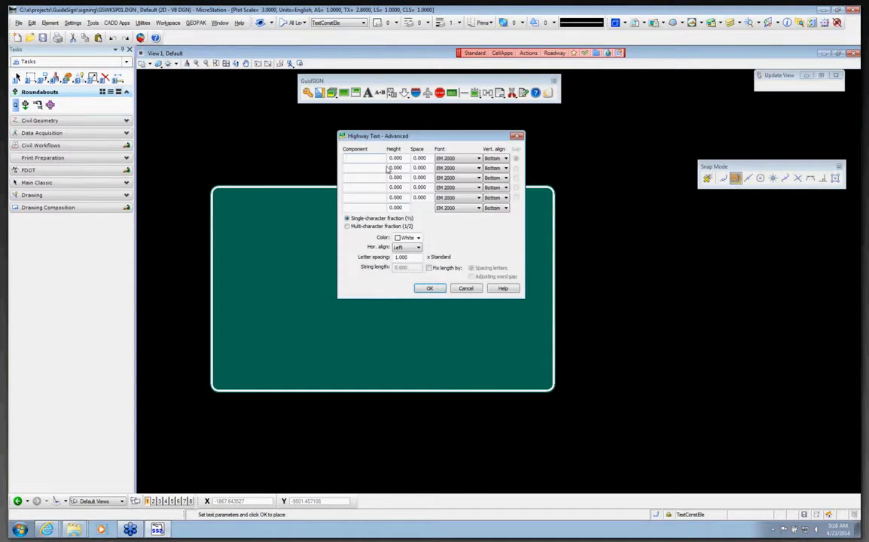
{"action": "left_click_drag", "start_coordinate": [412, 138], "coordinate": [376, 175]}
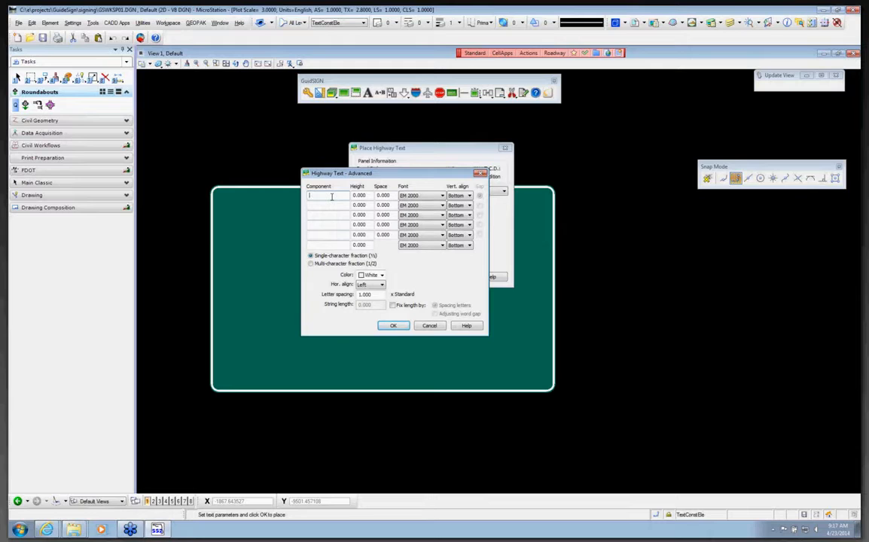
{"action": "type", "text": "TALLAHASSEE"}
{"action": "key", "text": "Tab"}
{"action": "type", "text": "8"}
{"action": "left_click", "coordinate": [426, 196]}
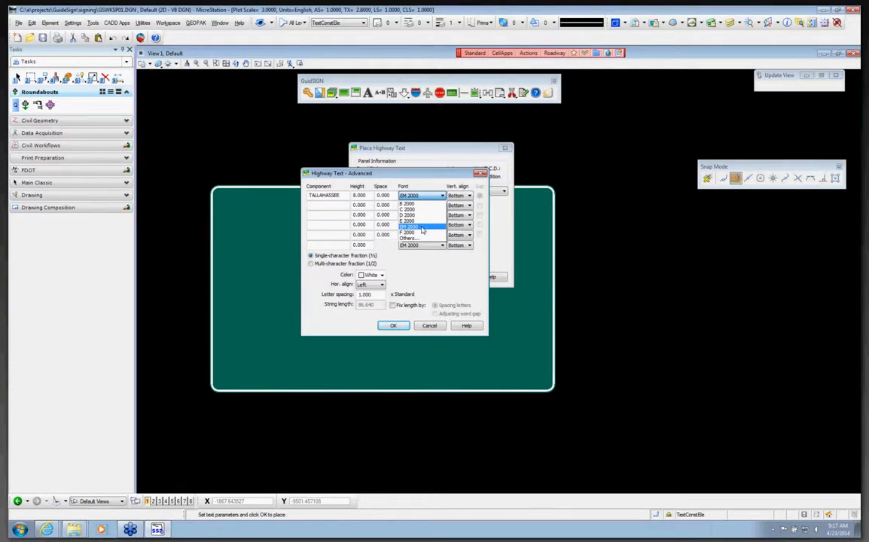
{"action": "left_click", "coordinate": [422, 228]}
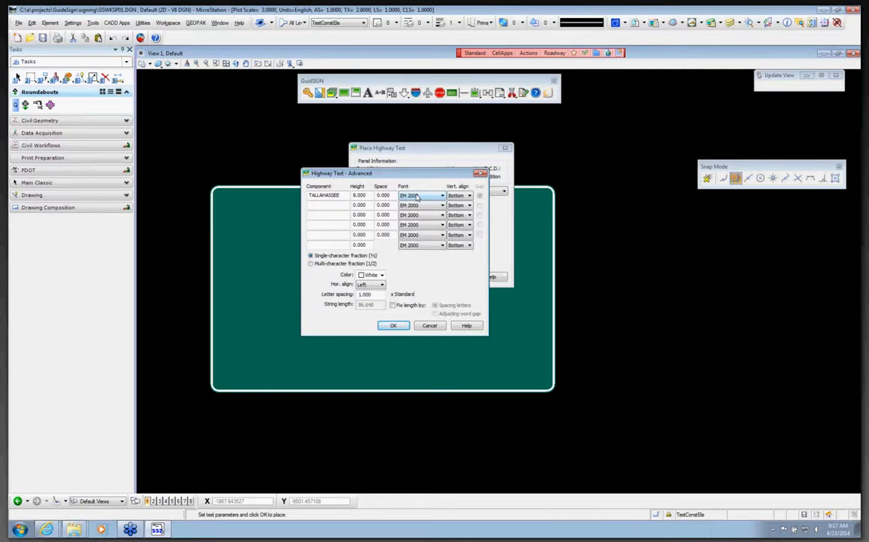
Accept the text settings and place TALLAHASSEE in the centre of the green panel, snapped to the margins.
{"action": "left_click", "coordinate": [393, 327]}
{"action": "left_click", "coordinate": [393, 325]}
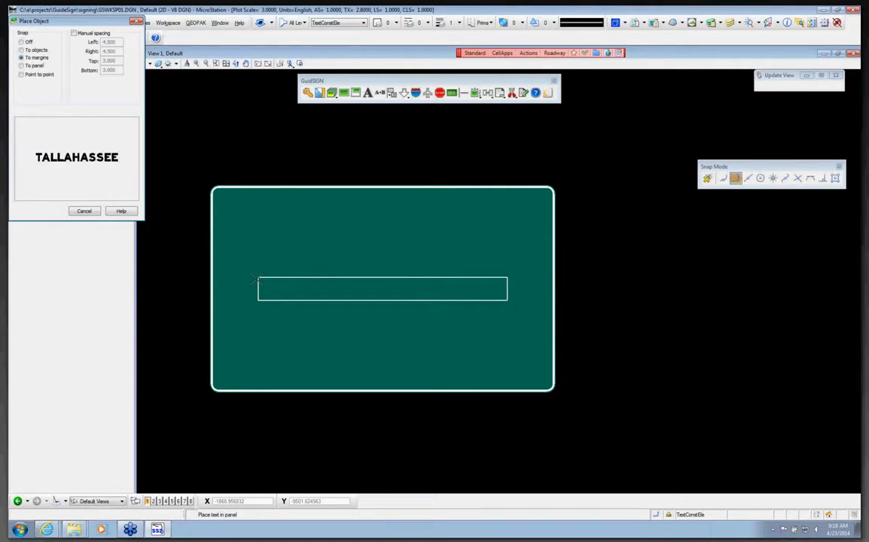
{"action": "left_click", "coordinate": [255, 280]}
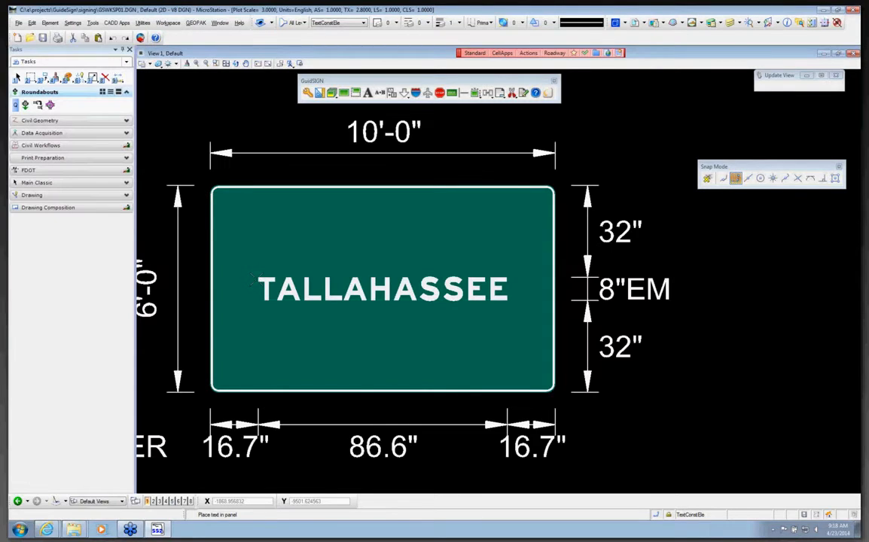
Edit the placed TALLAHASSEE text so its component reads Tallahassee in upper and lower case.
{"action": "scroll", "coordinate": [405, 236], "scroll_direction": "down", "scroll_amount": 2}
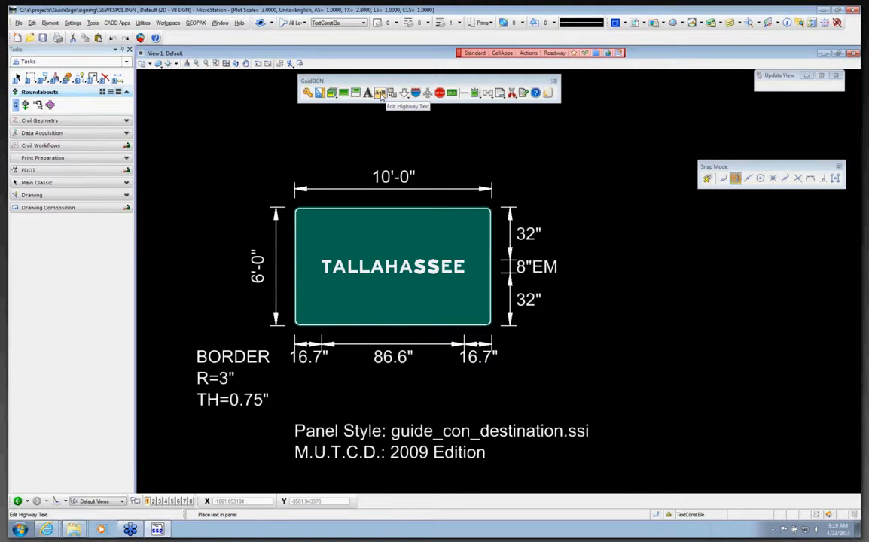
{"action": "left_click", "coordinate": [381, 91]}
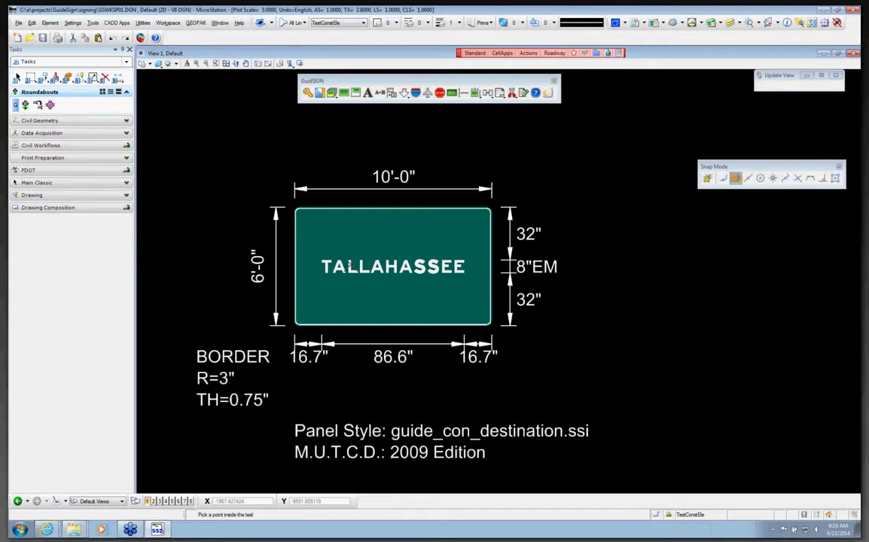
{"action": "left_click", "coordinate": [341, 267]}
{"action": "left_click", "coordinate": [434, 277]}
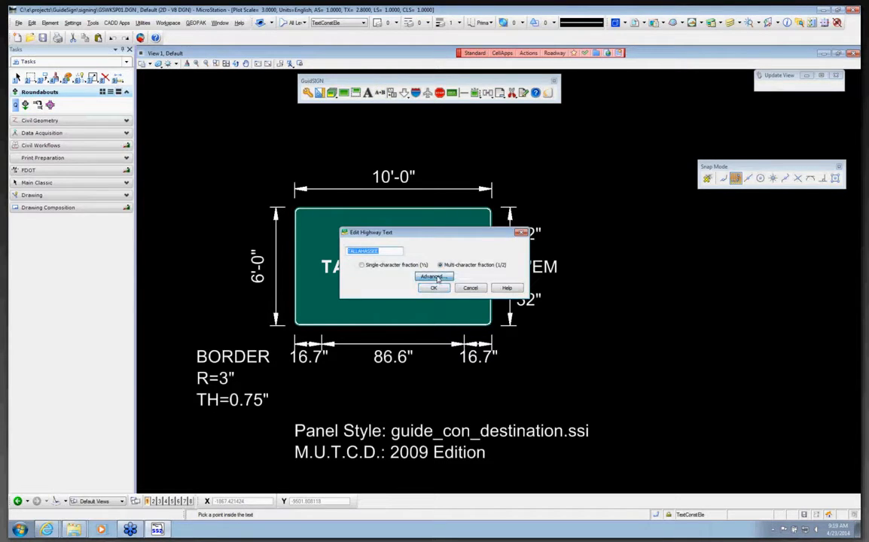
{"action": "left_click", "coordinate": [395, 285]}
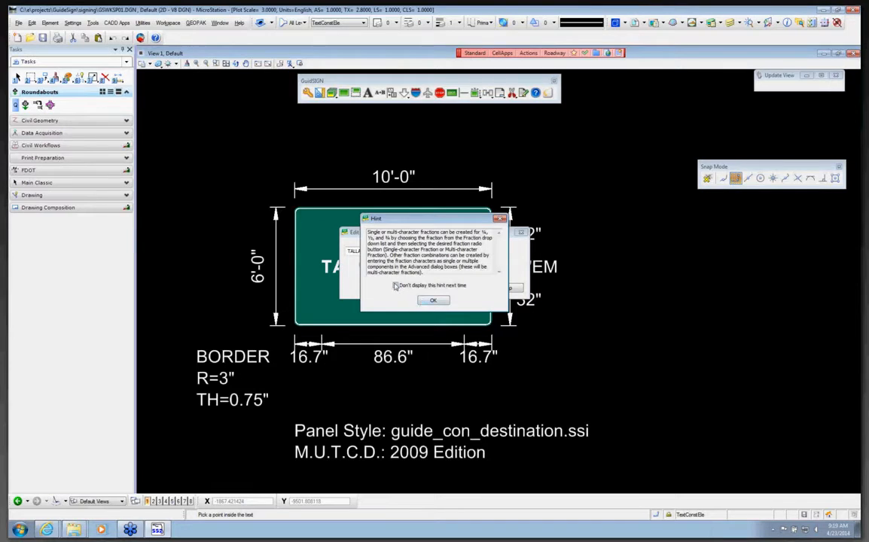
{"action": "left_click", "coordinate": [428, 300]}
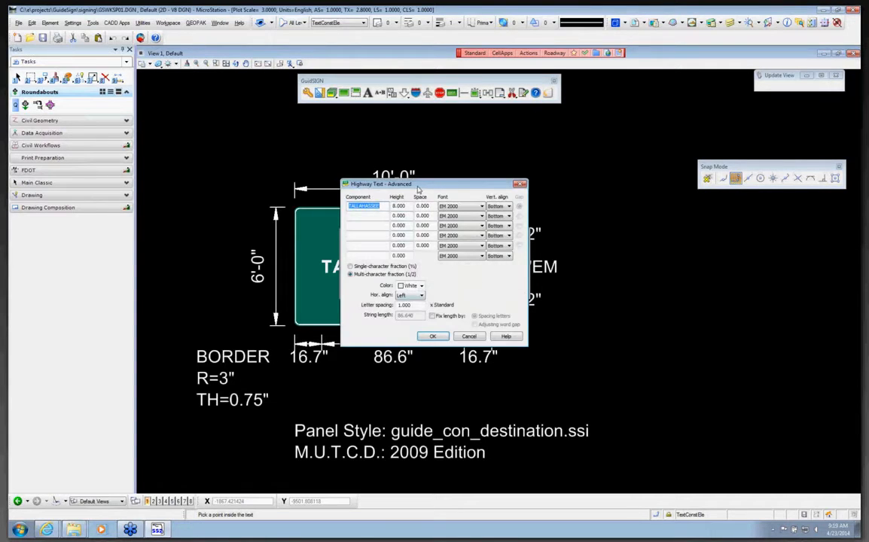
{"action": "left_click_drag", "start_coordinate": [354, 188], "coordinate": [299, 188]}
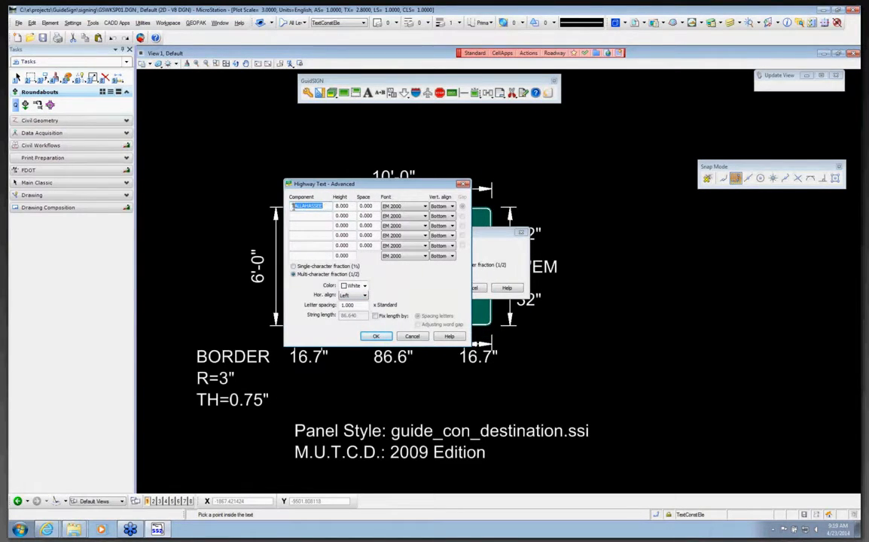
{"action": "type", "text": "t"}
{"action": "left_click_drag", "start_coordinate": [324, 184], "coordinate": [344, 325]}
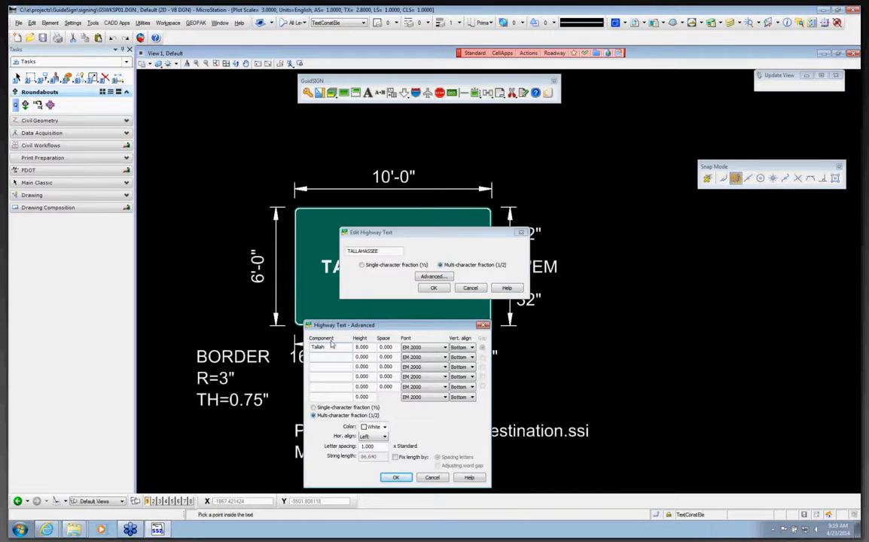
{"action": "type", "text": "assee"}
{"action": "left_click", "coordinate": [393, 478]}
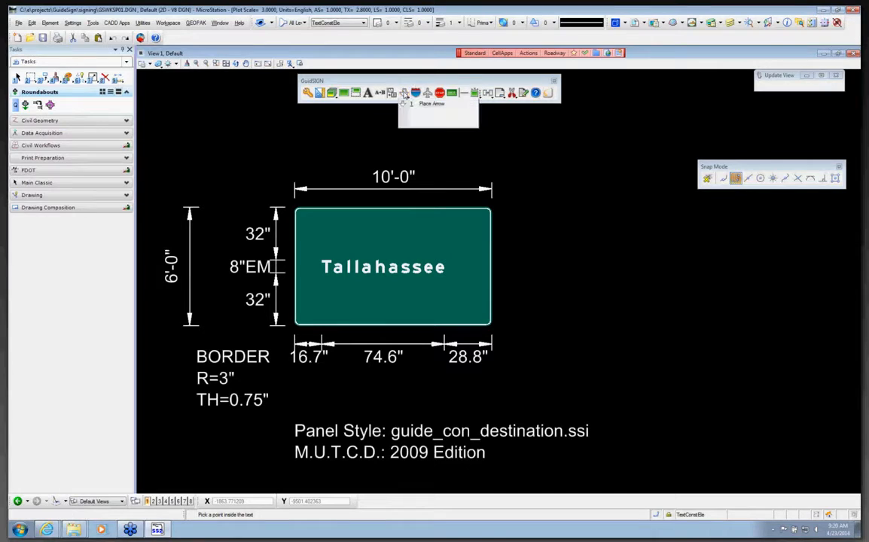
Start placing an arrow in the Tallahassee panel and browse the Arrow 2 and Arrow 1 libraries, widening the arrow selection window.
{"action": "left_click", "coordinate": [405, 92]}
{"action": "left_click", "coordinate": [404, 93]}
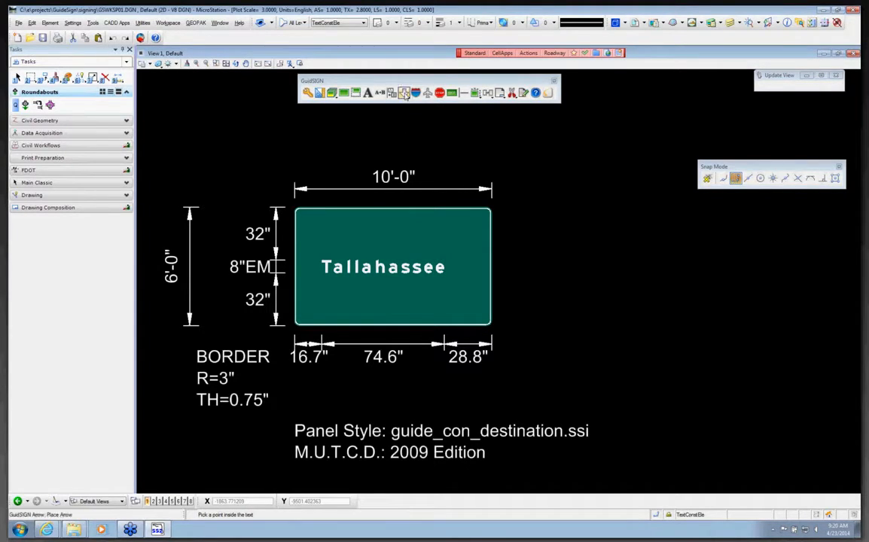
{"action": "left_click", "coordinate": [403, 92]}
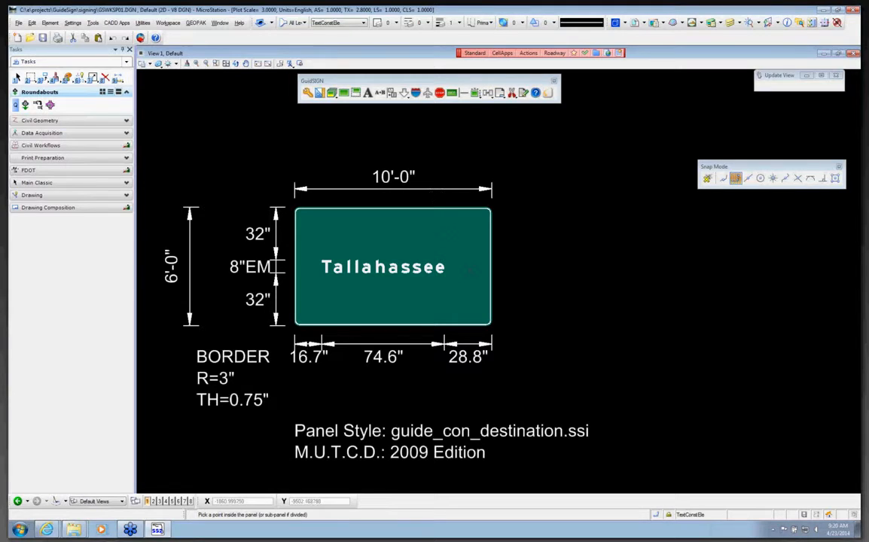
{"action": "left_click", "coordinate": [470, 271]}
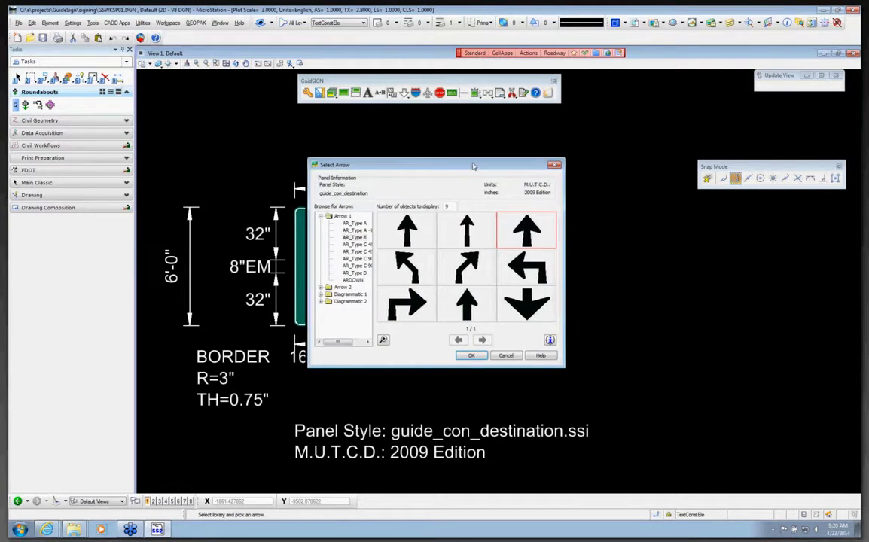
{"action": "left_click_drag", "start_coordinate": [473, 166], "coordinate": [679, 186]}
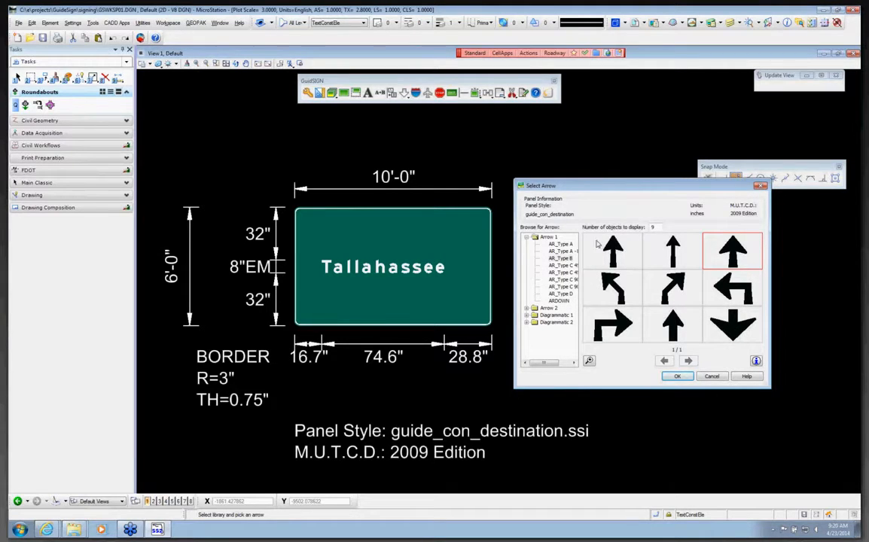
{"action": "double_click", "coordinate": [544, 309]}
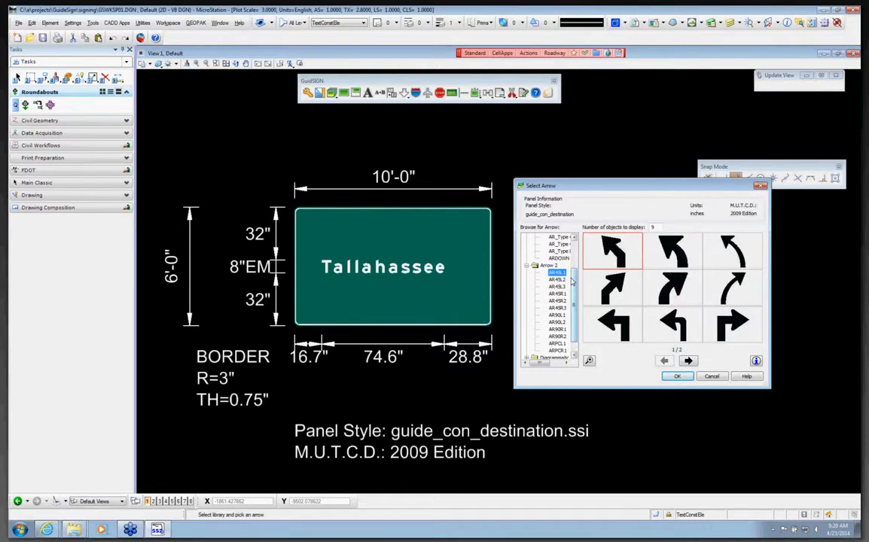
{"action": "scroll", "coordinate": [561, 263], "scroll_direction": "up", "scroll_amount": 2}
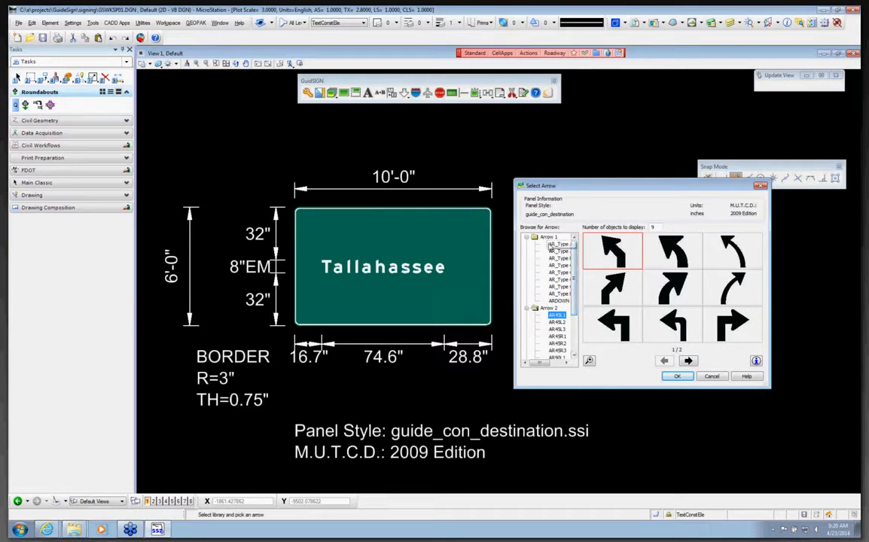
{"action": "left_click", "coordinate": [552, 245]}
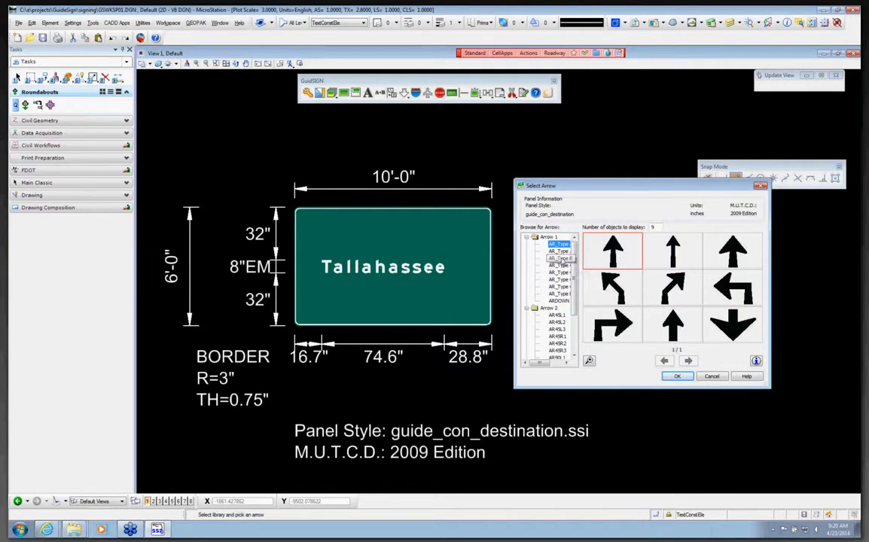
{"action": "left_click_drag", "start_coordinate": [542, 364], "coordinate": [564, 364]}
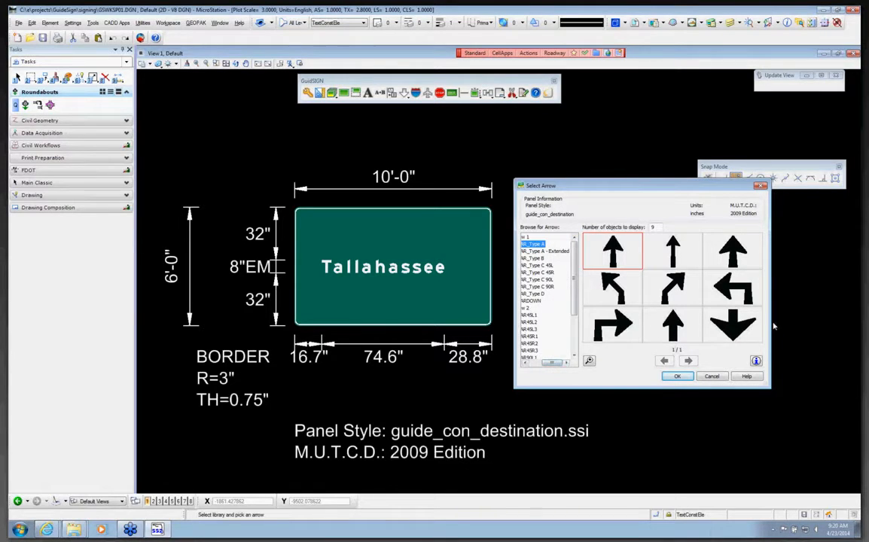
{"action": "left_click_drag", "start_coordinate": [770, 324], "coordinate": [854, 327]}
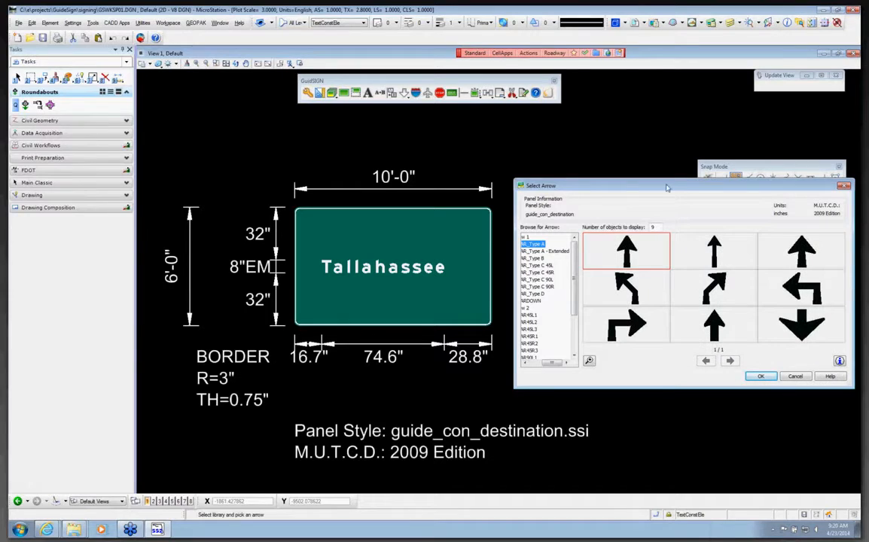
{"action": "left_click_drag", "start_coordinate": [621, 185], "coordinate": [598, 179]}
Choose the AR_Type D arrow, accept its default parameters without rotation and place it to the right of the Tallahassee text.
{"action": "mouse_move", "coordinate": [684, 328]}
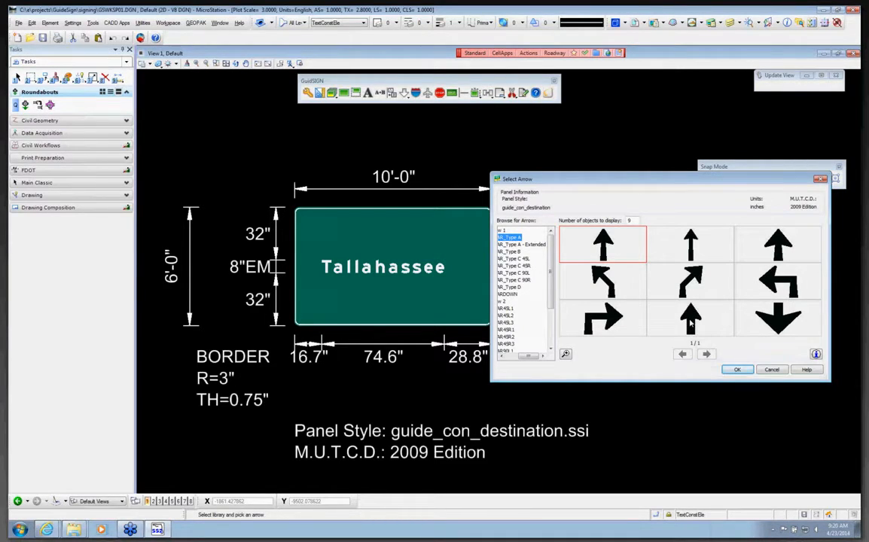
{"action": "left_click", "coordinate": [690, 322]}
{"action": "left_click", "coordinate": [736, 369]}
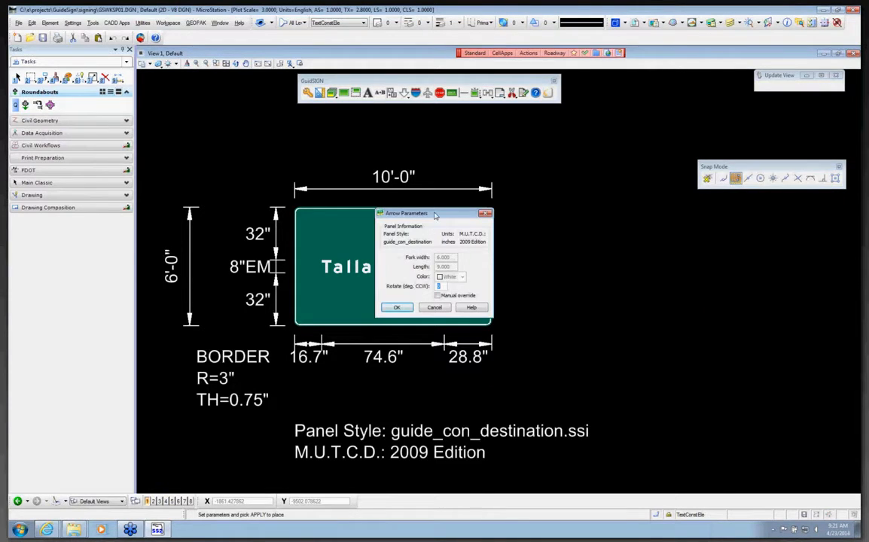
{"action": "left_click_drag", "start_coordinate": [434, 215], "coordinate": [592, 228]}
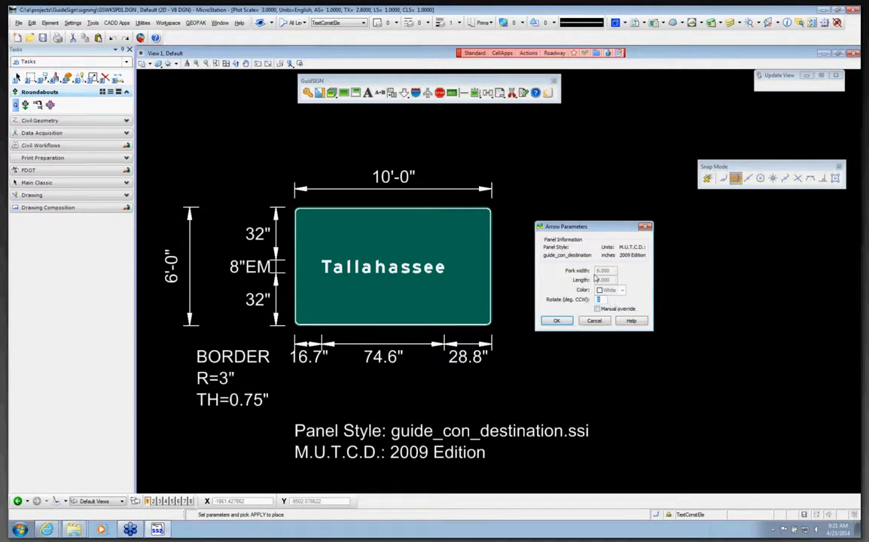
{"action": "left_click", "coordinate": [556, 321]}
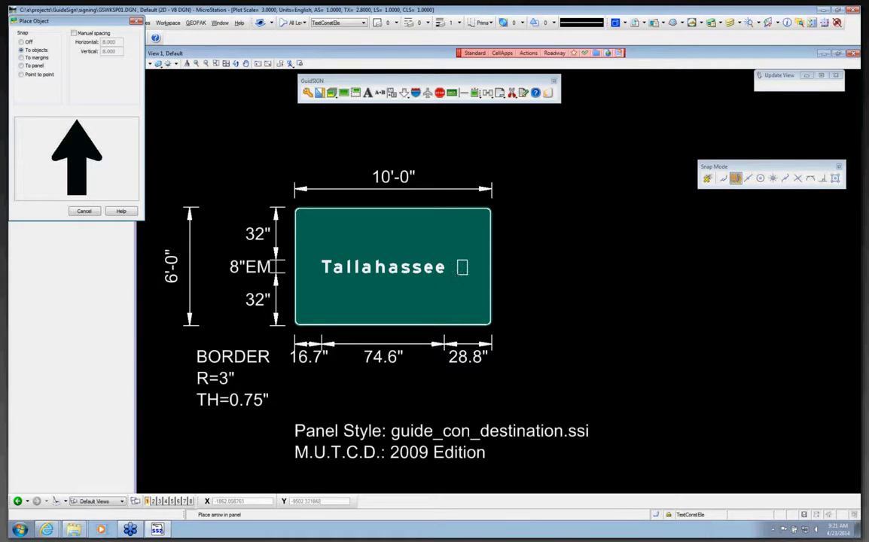
{"action": "left_click", "coordinate": [457, 278]}
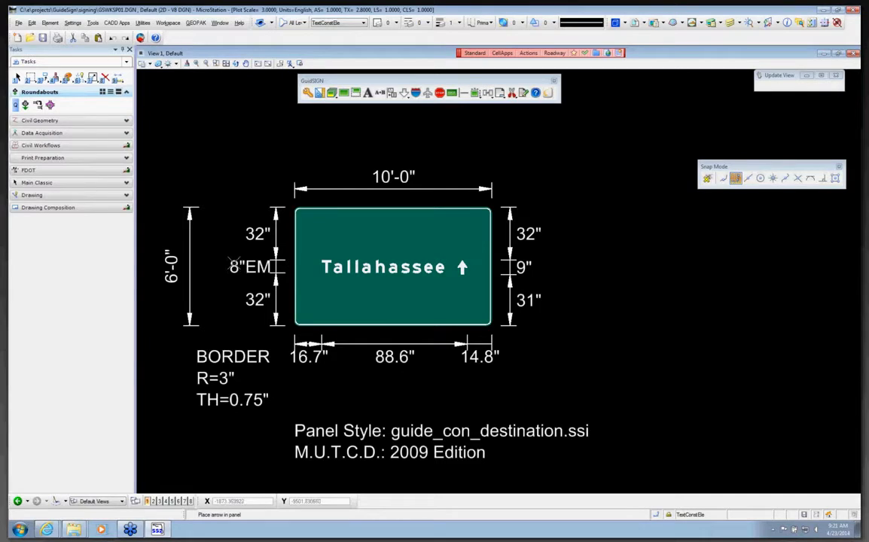
{"action": "left_click", "coordinate": [462, 269]}
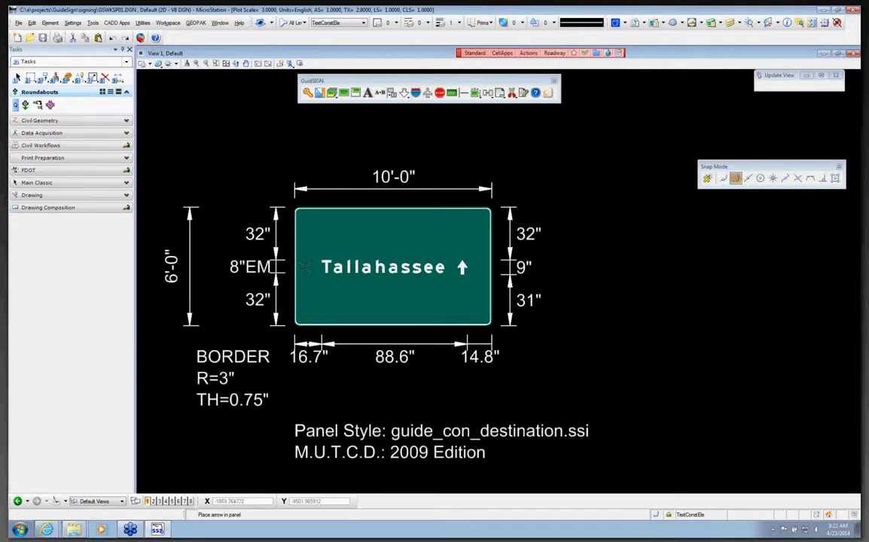
Update the existing panel so it fits the text and arrow at 9'-0" wide by 2'-0" high.
{"action": "left_click", "coordinate": [356, 93]}
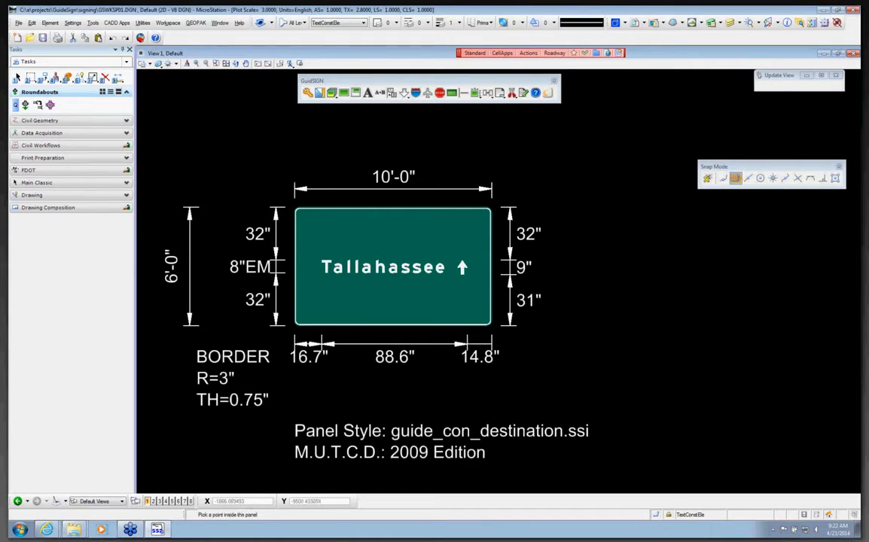
{"action": "left_click", "coordinate": [389, 252]}
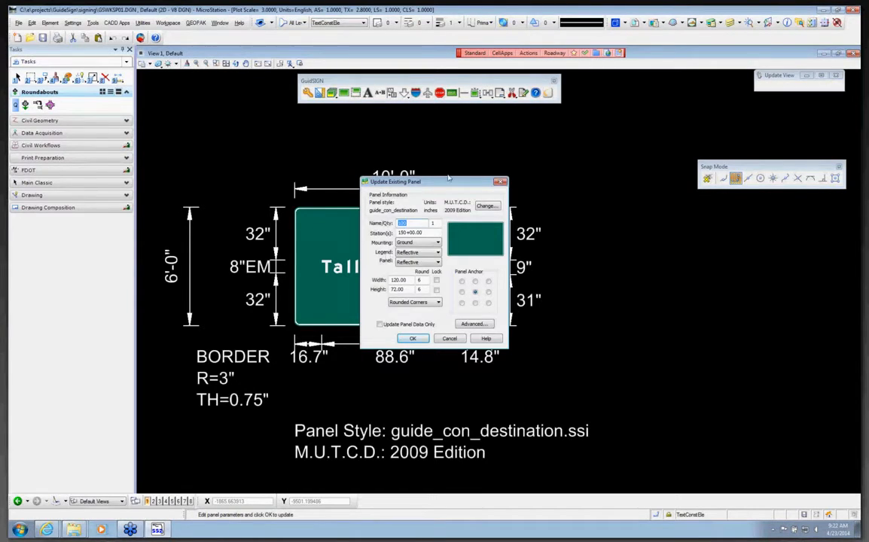
{"action": "left_click_drag", "start_coordinate": [459, 182], "coordinate": [673, 198]}
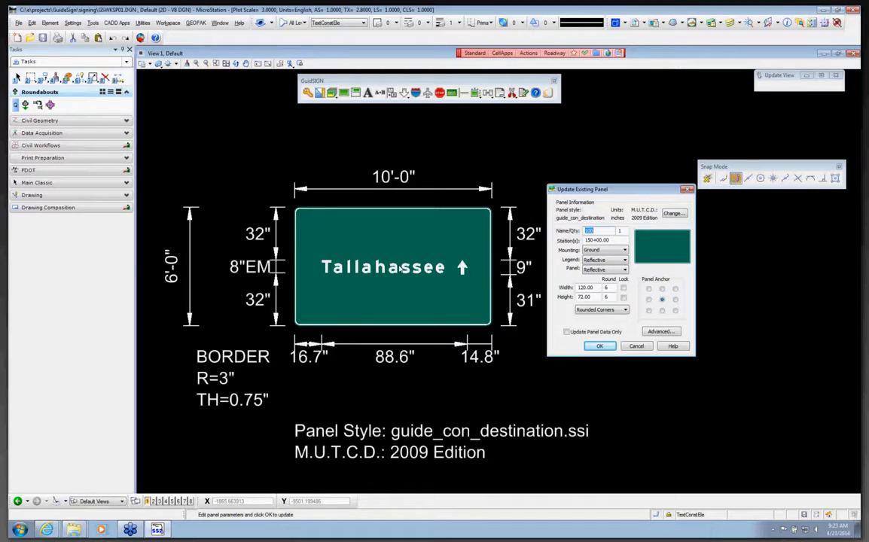
{"action": "left_click", "coordinate": [624, 290]}
{"action": "left_click_drag", "start_coordinate": [594, 288], "coordinate": [575, 288]}
{"action": "left_click", "coordinate": [623, 288]}
{"action": "left_click", "coordinate": [600, 347]}
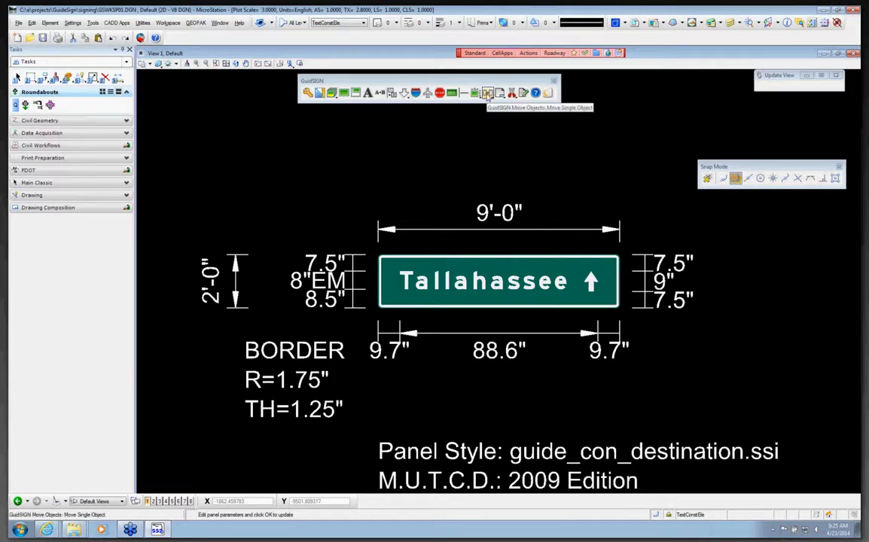
Move the Tallahassee text slightly down in its panel with object snapping, leaving 8.5" above and 7.5" below; suppress the single-object move hint.
{"action": "left_click", "coordinate": [488, 94]}
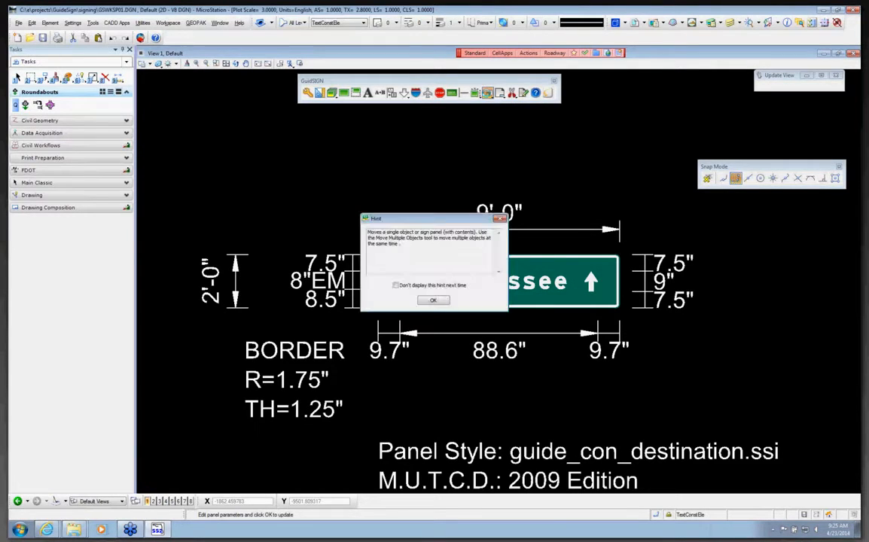
{"action": "left_click", "coordinate": [395, 286]}
{"action": "left_click", "coordinate": [424, 301]}
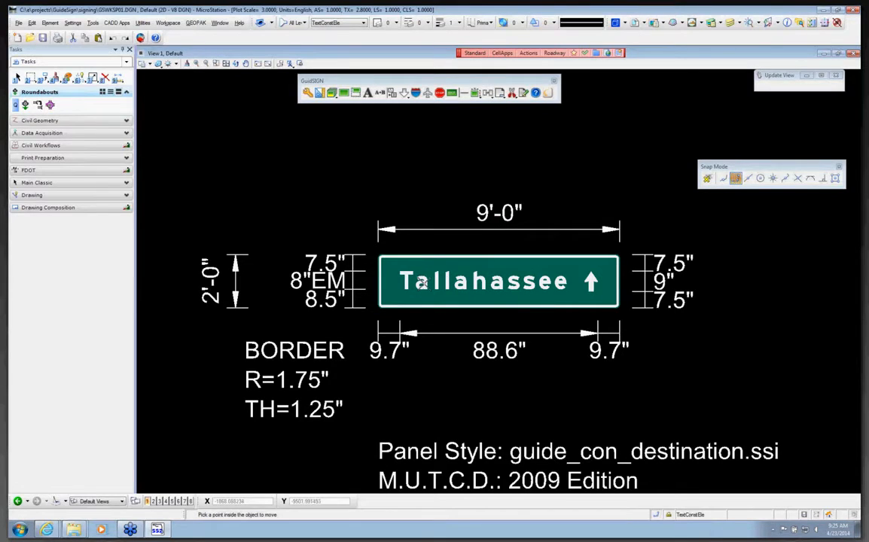
{"action": "left_click", "coordinate": [423, 283]}
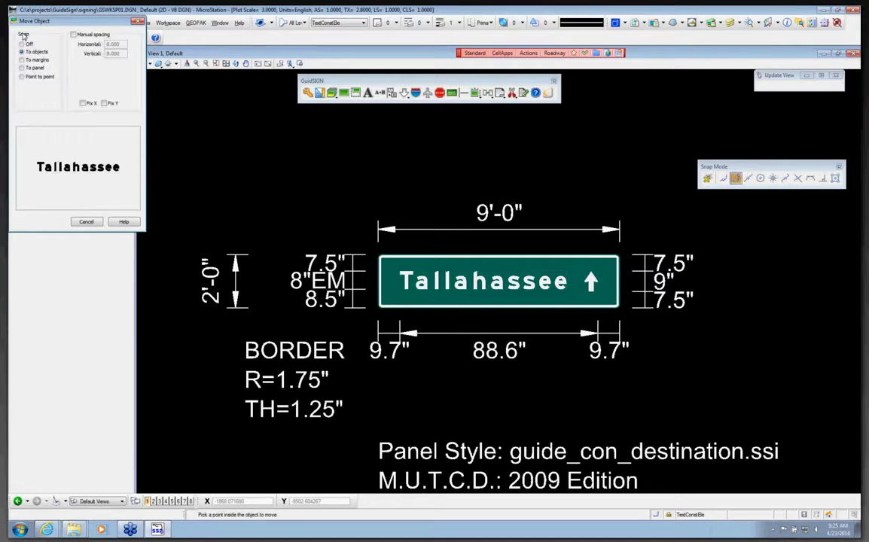
{"action": "left_click_drag", "start_coordinate": [34, 27], "coordinate": [47, 36]}
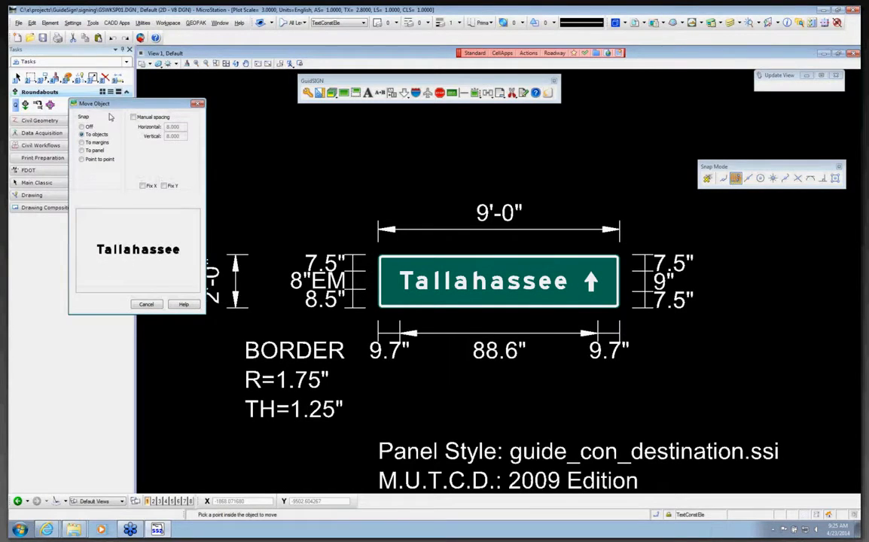
{"action": "left_click_drag", "start_coordinate": [120, 104], "coordinate": [191, 91]}
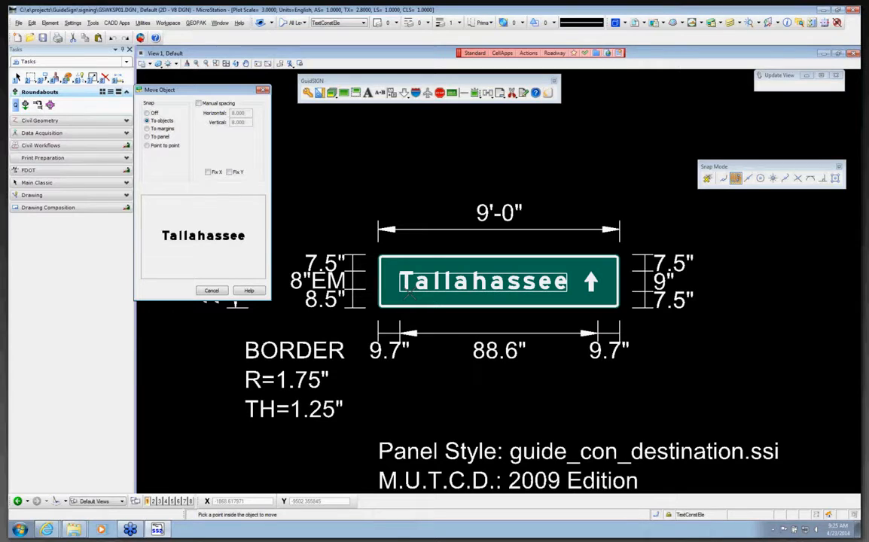
{"action": "left_click", "coordinate": [409, 295]}
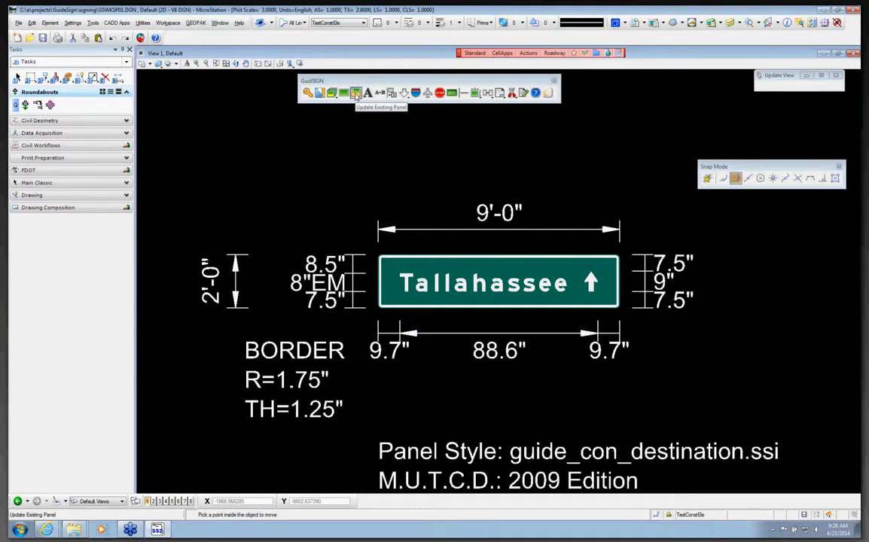
Update the existing Tallahassee panel, accepting its current parameters.
{"action": "left_click", "coordinate": [355, 93]}
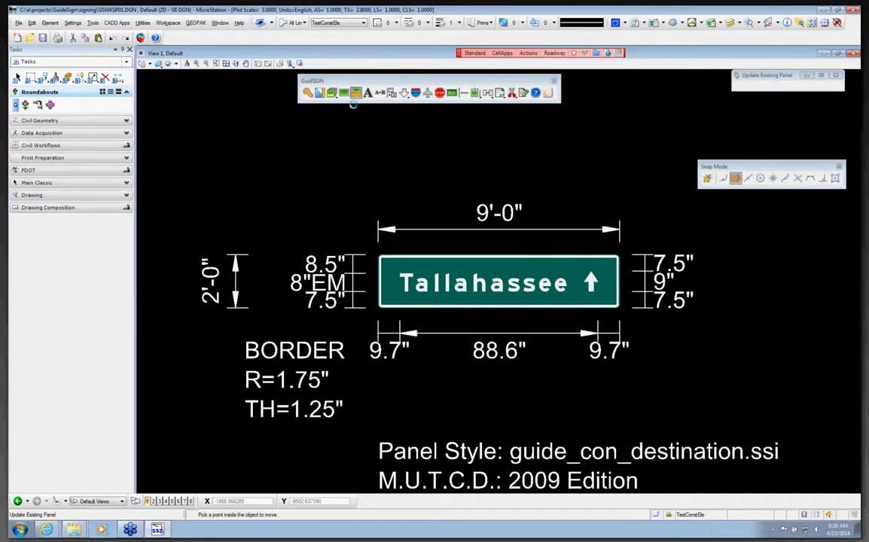
{"action": "left_click", "coordinate": [431, 270]}
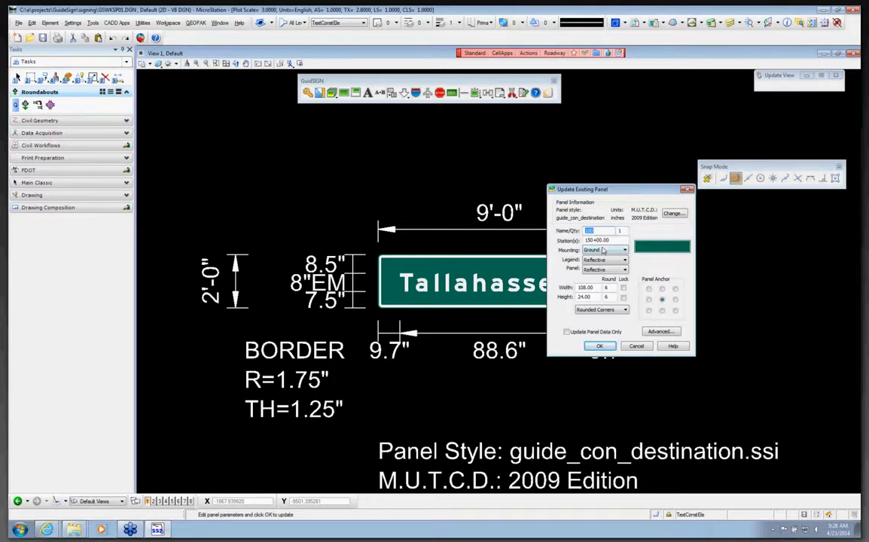
{"action": "left_click", "coordinate": [600, 348]}
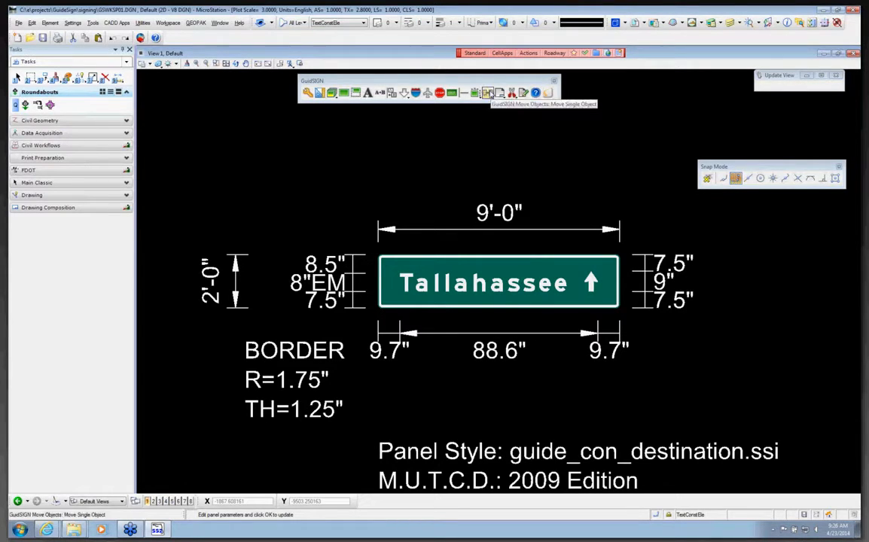
Try to move the Tallahassee text snapped to margins with manual spacing of 0 left, right and bottom and 7.5 top.
{"action": "left_click", "coordinate": [488, 93]}
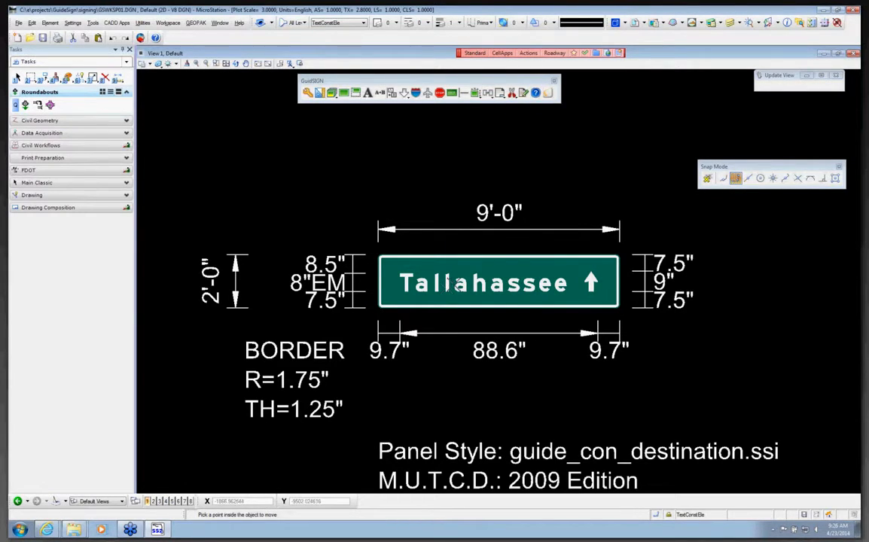
{"action": "left_click", "coordinate": [455, 284]}
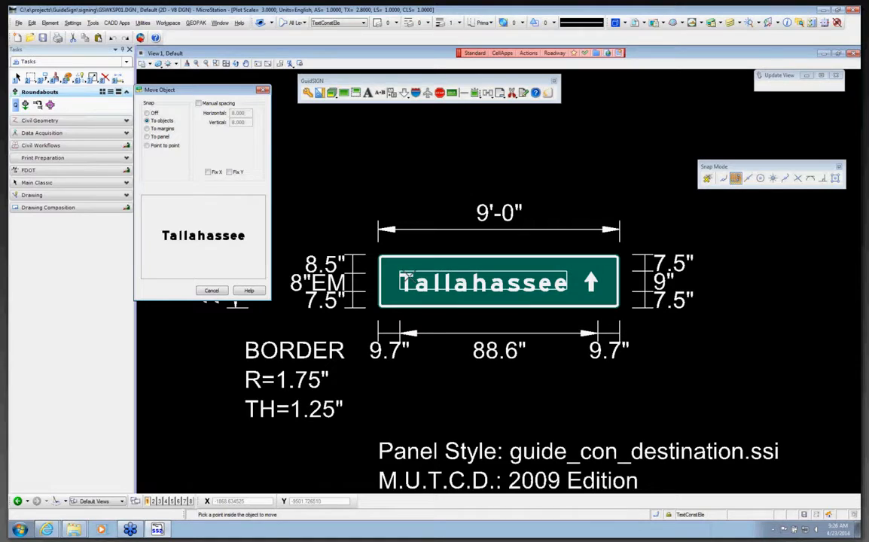
{"action": "left_click", "coordinate": [147, 129]}
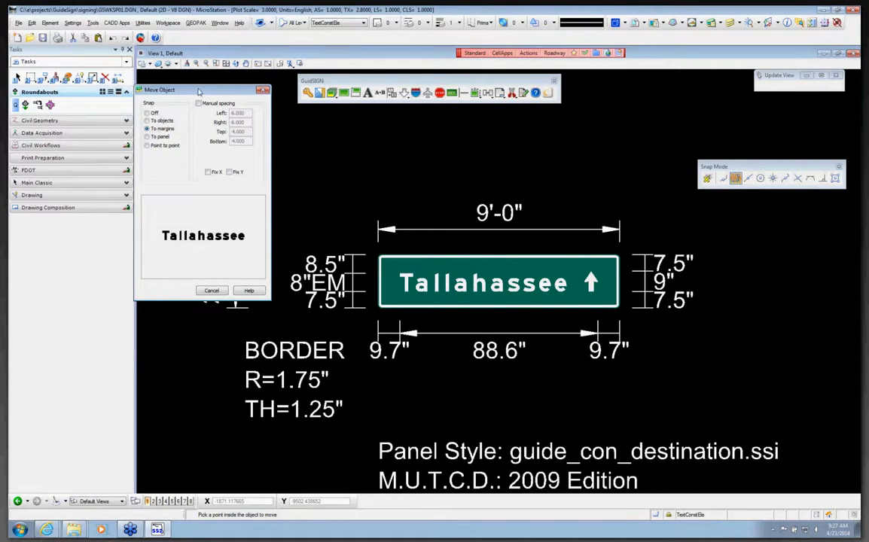
{"action": "left_click_drag", "start_coordinate": [178, 90], "coordinate": [197, 101]}
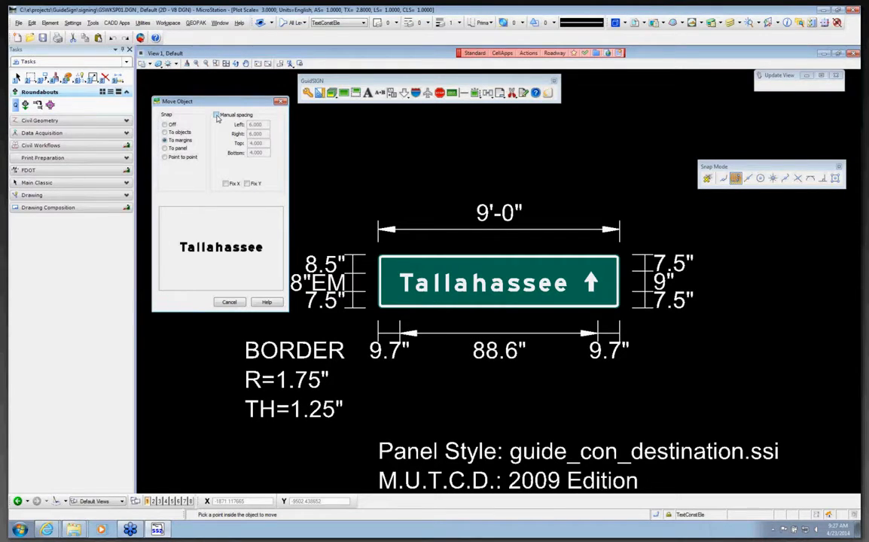
{"action": "left_click", "coordinate": [217, 116]}
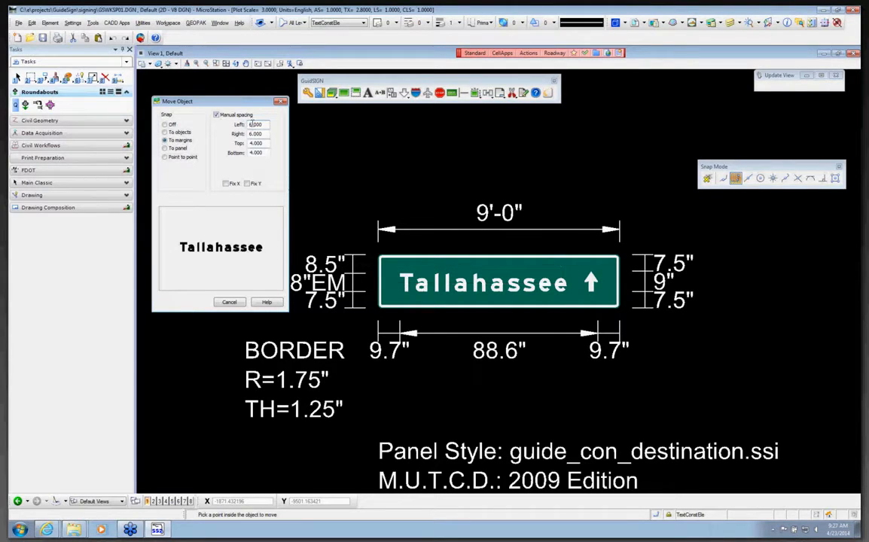
{"action": "left_click_drag", "start_coordinate": [266, 125], "coordinate": [230, 127]}
{"action": "type", "text": "0"}
{"action": "key", "text": "Tab"}
{"action": "type", "text": "0"}
{"action": "left_click_drag", "start_coordinate": [266, 152], "coordinate": [249, 144]}
{"action": "type", "text": "0"}
{"action": "left_click", "coordinate": [266, 144]}
{"action": "type", "text": "7.5"}
{"action": "key", "text": "Return"}
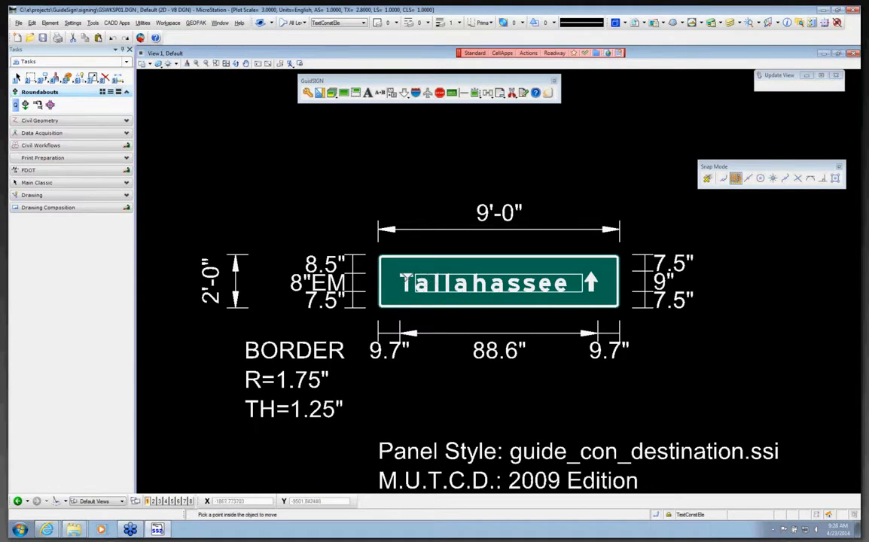
{"action": "right_click", "coordinate": [391, 274]}
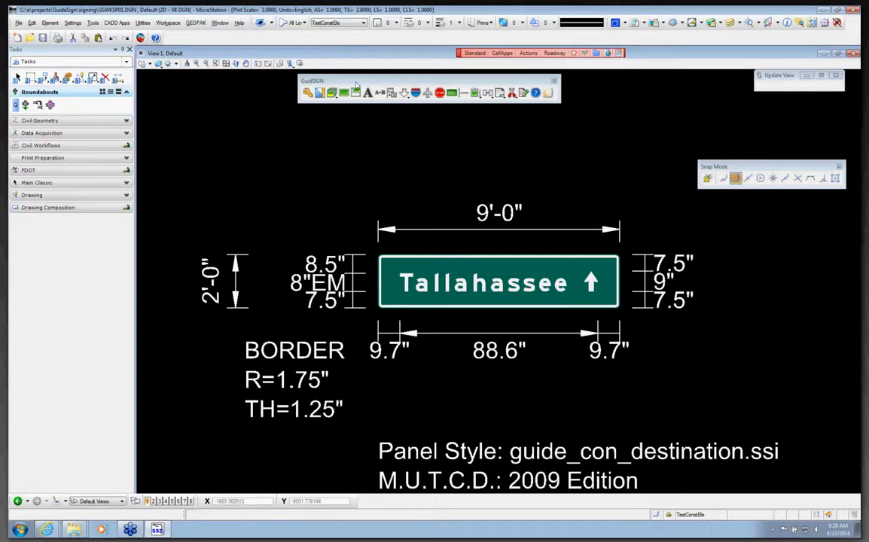
{"action": "left_click", "coordinate": [440, 92]}
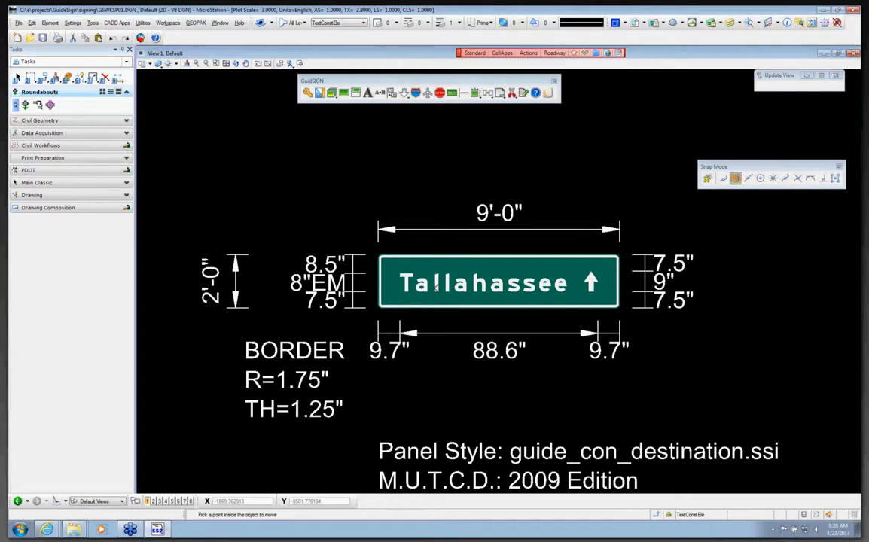
{"action": "left_click", "coordinate": [396, 258]}
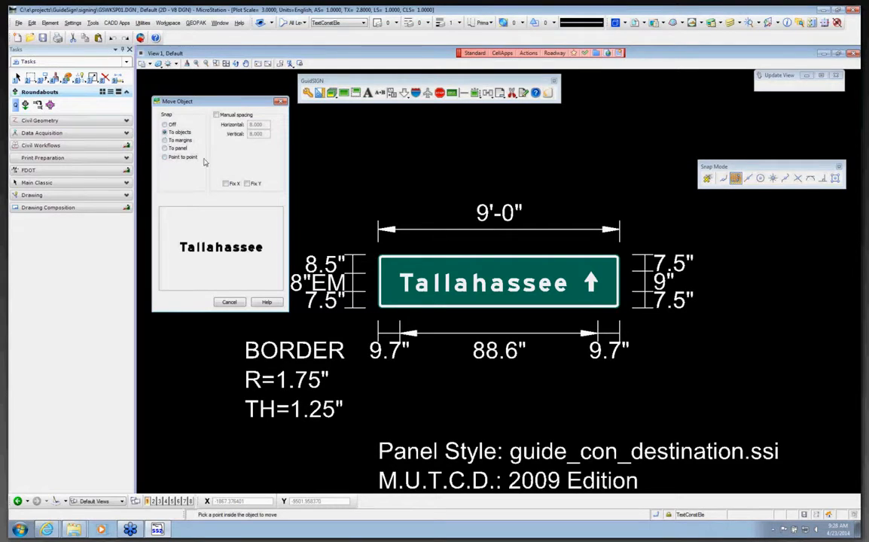
{"action": "left_click", "coordinate": [216, 115]}
{"action": "left_click", "coordinate": [165, 149]}
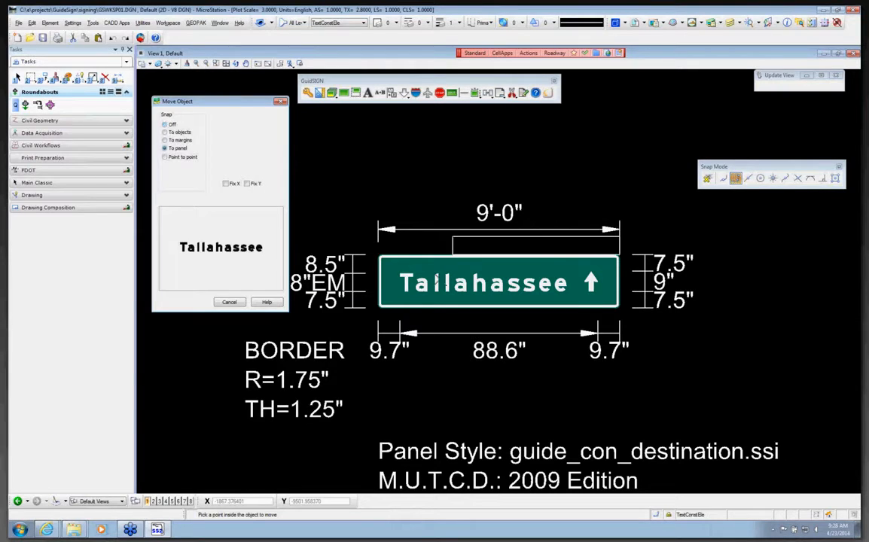
{"action": "left_click", "coordinate": [229, 302]}
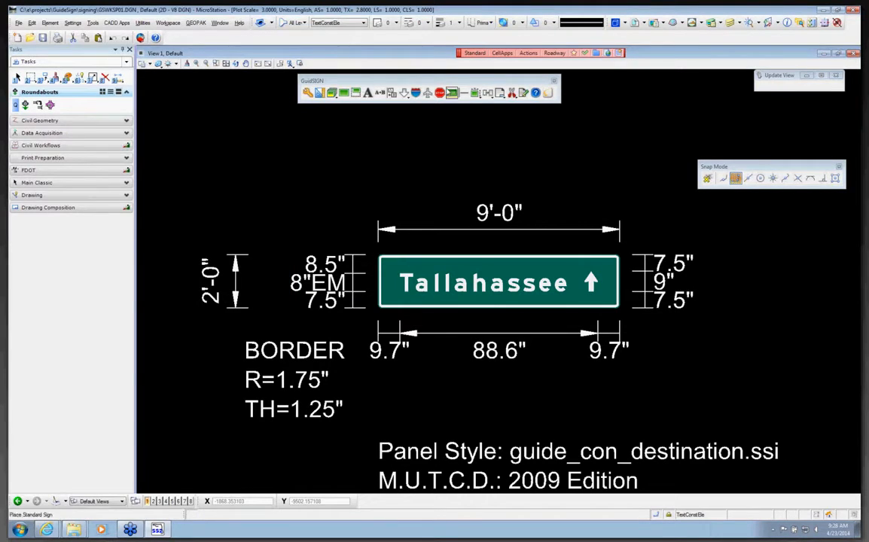
Try moving the whole sign panel snapped to margins, with manual spacing of 0 for left, right and bottom.
{"action": "left_click", "coordinate": [488, 93]}
{"action": "left_click", "coordinate": [449, 267]}
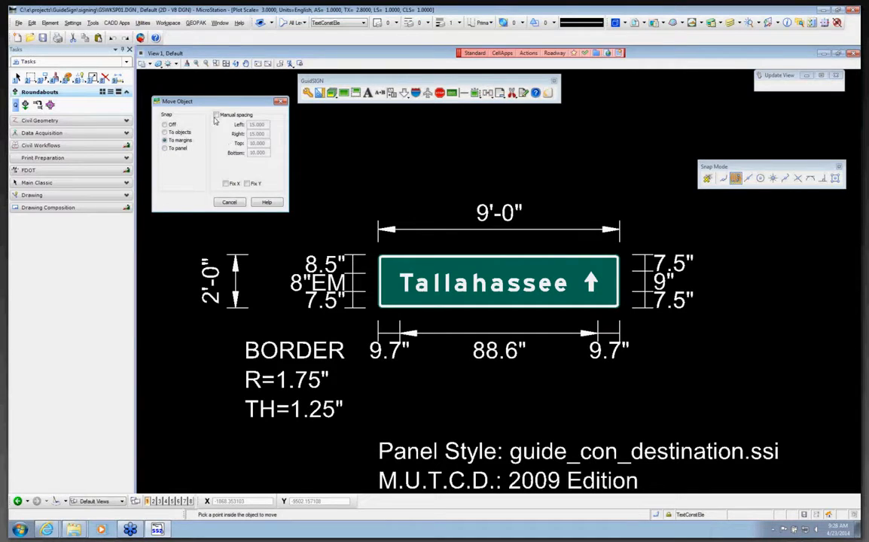
{"action": "left_click", "coordinate": [177, 149]}
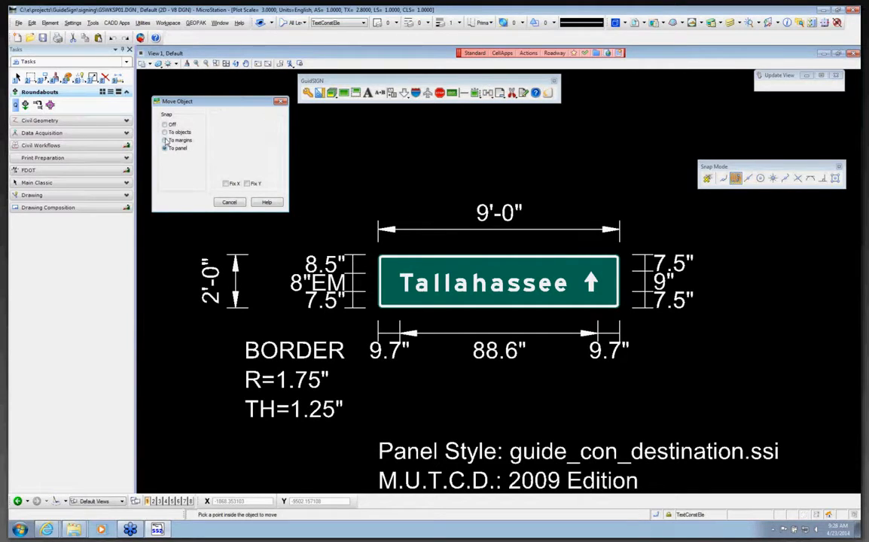
{"action": "left_click", "coordinate": [164, 140]}
{"action": "left_click", "coordinate": [217, 115]}
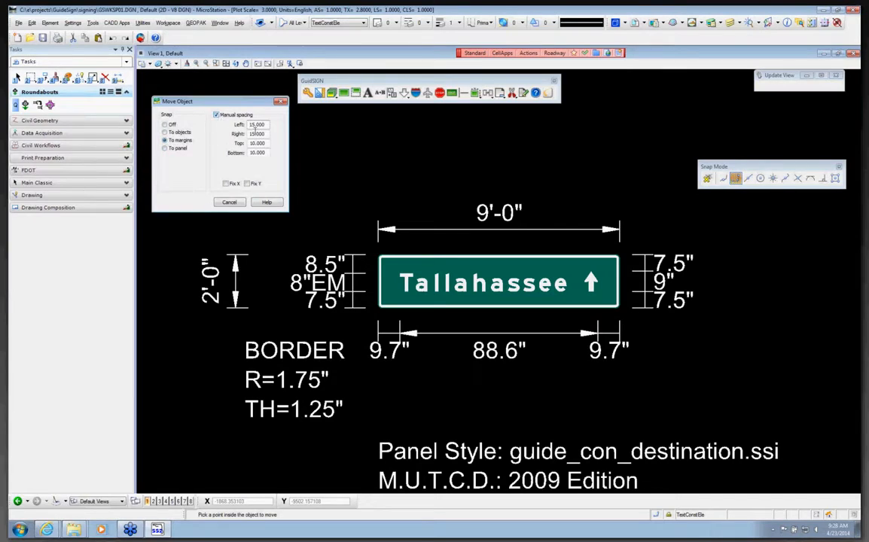
{"action": "left_click_drag", "start_coordinate": [266, 124], "coordinate": [235, 126]}
{"action": "type", "text": "0"}
{"action": "key", "text": "Tab"}
{"action": "type", "text": "0"}
{"action": "key", "text": "Tab"}
{"action": "key", "text": "Tab"}
{"action": "type", "text": "0"}
{"action": "key", "text": "Tab"}
Try fixing the panel move in X and Y, and cancel the move.
{"action": "left_click", "coordinate": [226, 183]}
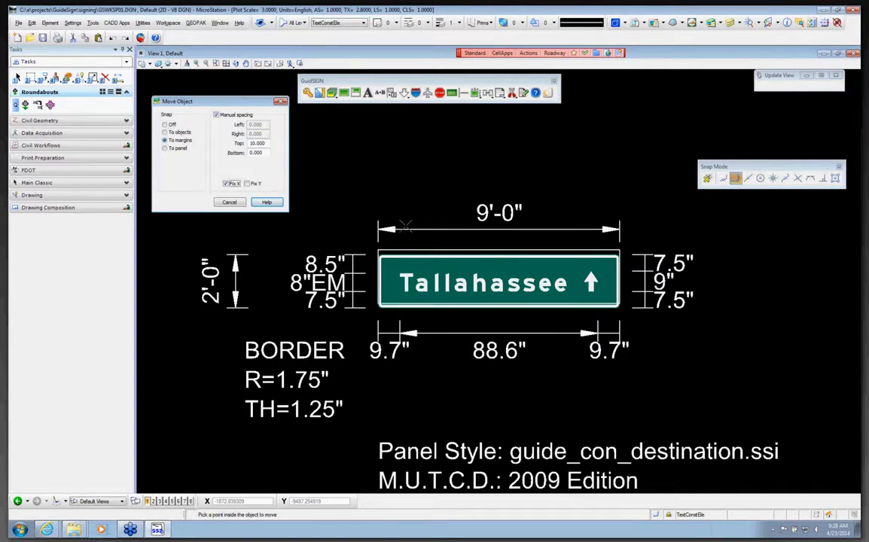
{"action": "left_click", "coordinate": [248, 184]}
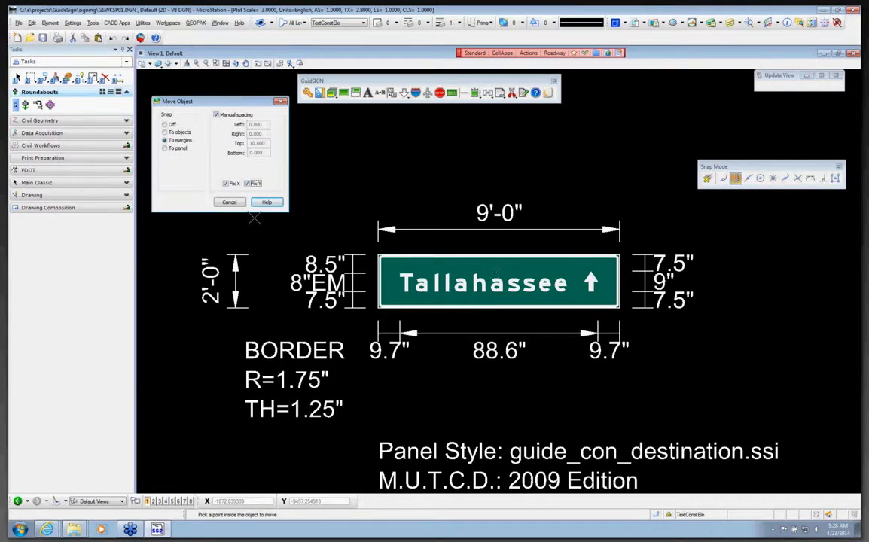
{"action": "left_click", "coordinate": [226, 185]}
{"action": "left_click", "coordinate": [246, 184]}
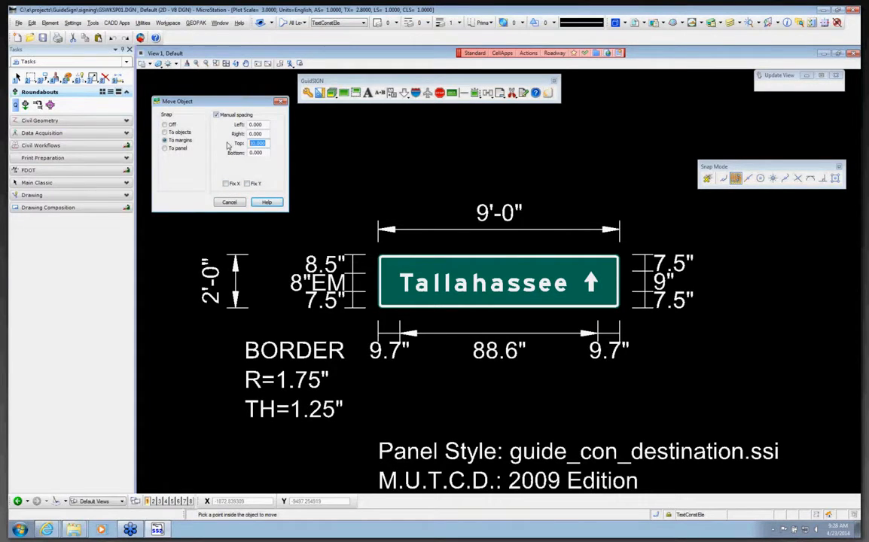
{"action": "type", "text": "7"}
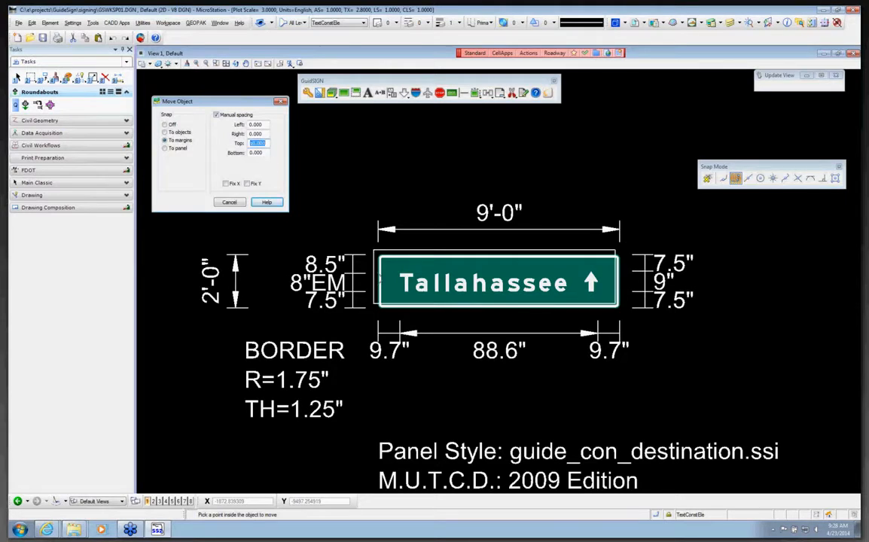
{"action": "left_click", "coordinate": [225, 184]}
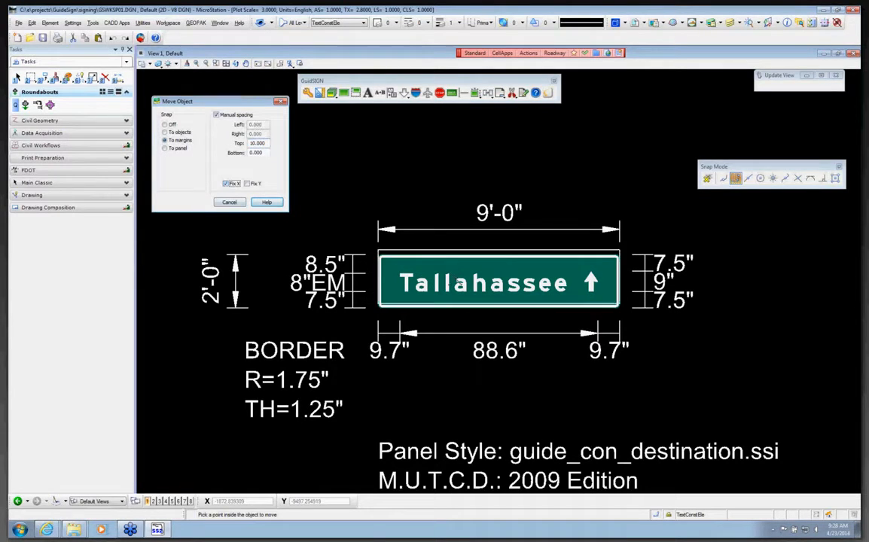
{"action": "right_click", "coordinate": [430, 166]}
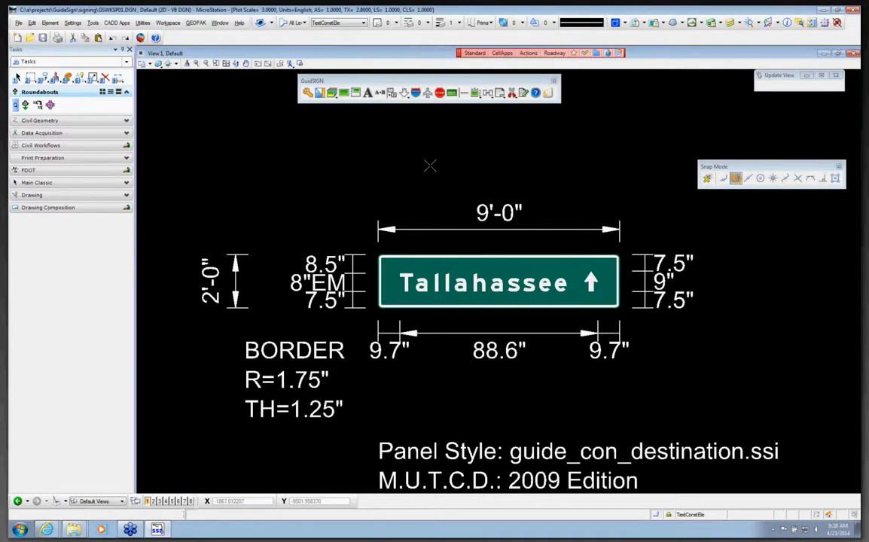
Move the sign panel slightly up and left, snapped to margins with manual spacing of 0 for left, right and bottom.
{"action": "left_click", "coordinate": [488, 93]}
{"action": "left_click", "coordinate": [419, 297]}
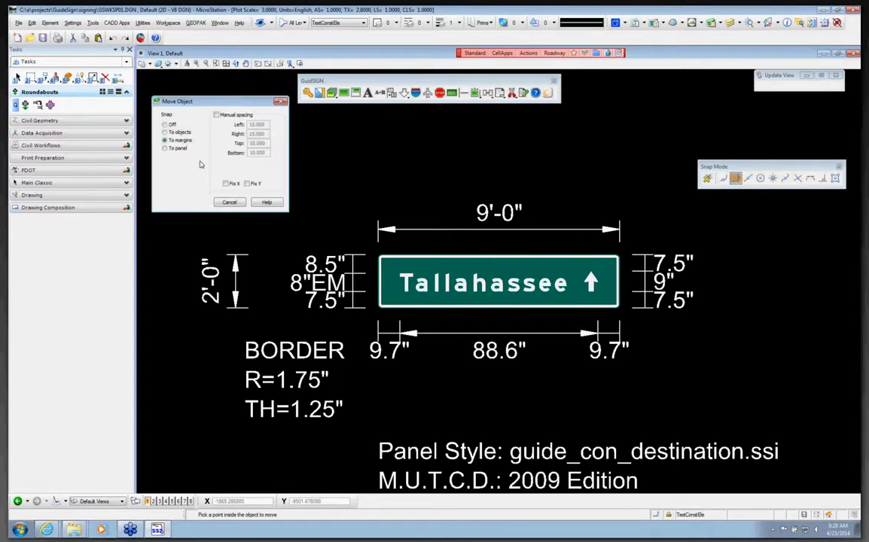
{"action": "left_click", "coordinate": [216, 115]}
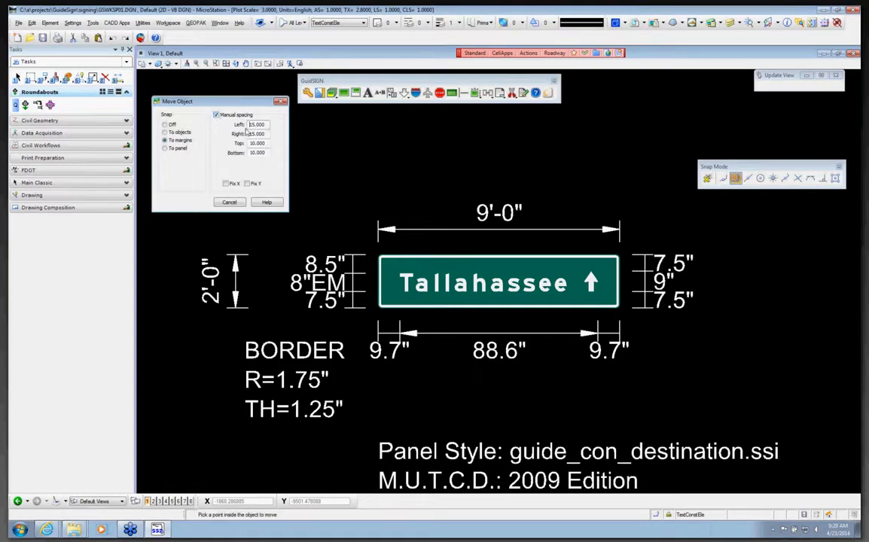
{"action": "left_click_drag", "start_coordinate": [266, 125], "coordinate": [236, 127]}
{"action": "type", "text": "0"}
{"action": "key", "text": "Tab"}
{"action": "type", "text": "0"}
{"action": "key", "text": "Tab"}
{"action": "type", "text": "7."}
{"action": "key", "text": "Tab"}
{"action": "type", "text": "0"}
{"action": "key", "text": "Return"}
{"action": "left_click", "coordinate": [422, 282]}
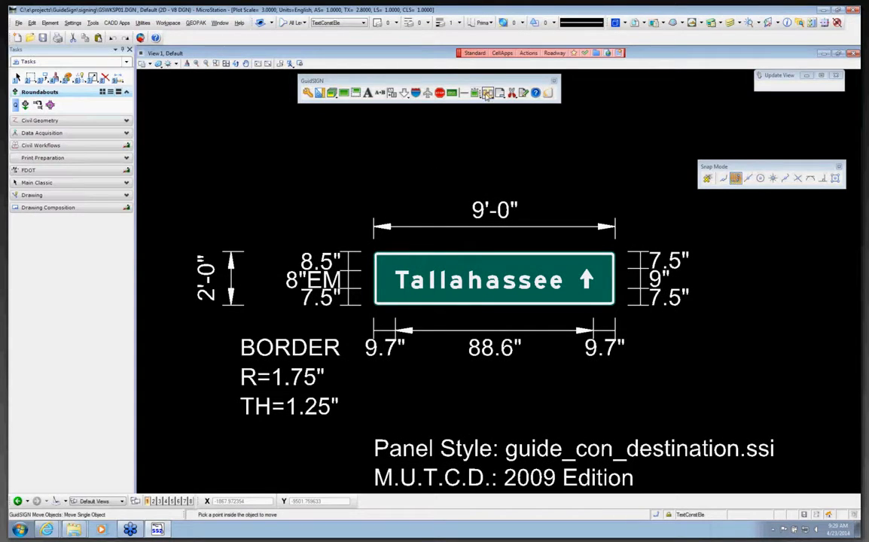
Try moving the Tallahassee text snapped to margins, with manual spacing of 0 for left and right.
{"action": "left_click", "coordinate": [416, 281]}
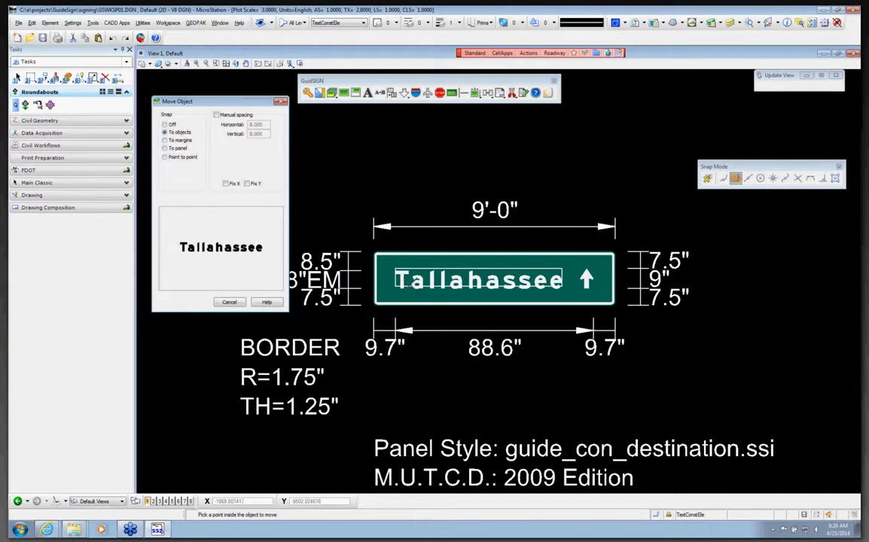
{"action": "left_click", "coordinate": [164, 148]}
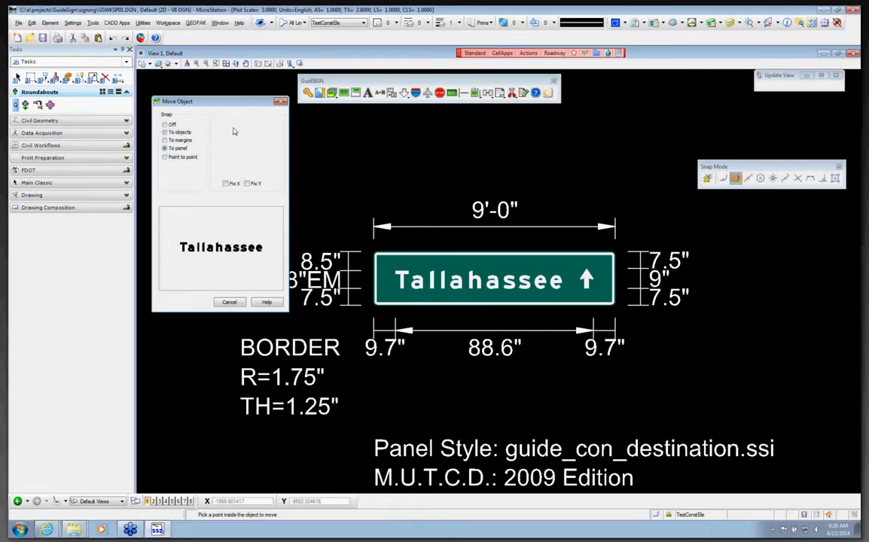
{"action": "left_click", "coordinate": [165, 140]}
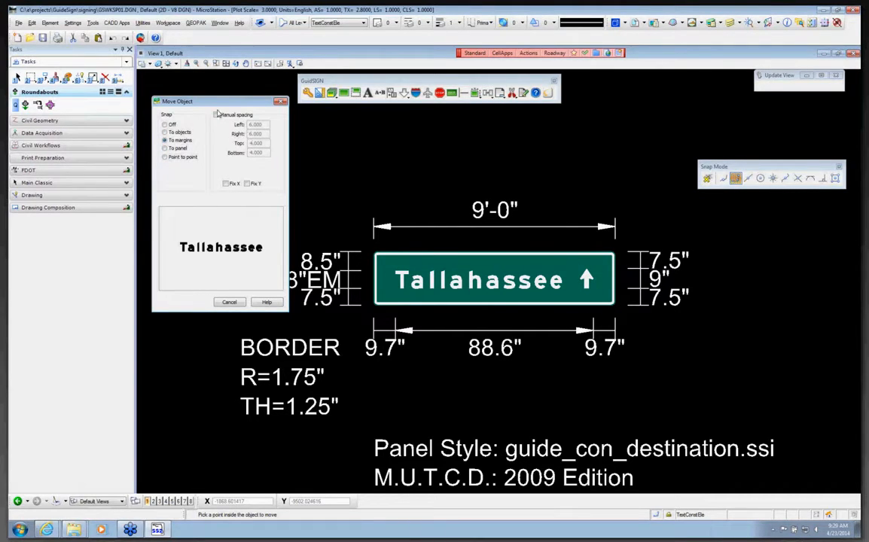
{"action": "left_click", "coordinate": [217, 114]}
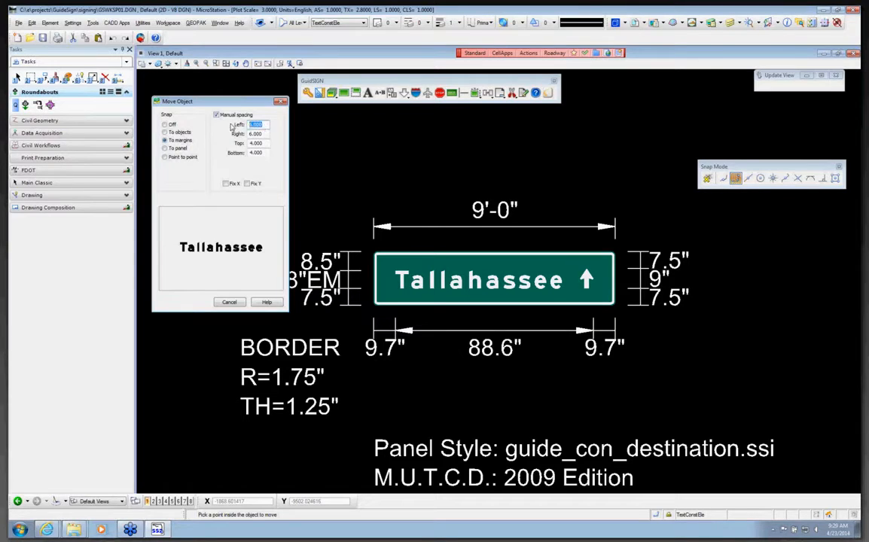
{"action": "type", "text": "0"}
{"action": "key", "text": "Tab"}
{"action": "type", "text": "0"}
{"action": "key", "text": "Tab"}
Set the manual spacing to 7.5 top and 0 bottom, fix X, and place the Tallahassee text.
{"action": "type", "text": "7"}
{"action": "key", "text": "Tab"}
{"action": "type", "text": "0"}
{"action": "key", "text": "Tab"}
{"action": "left_click", "coordinate": [226, 184]}
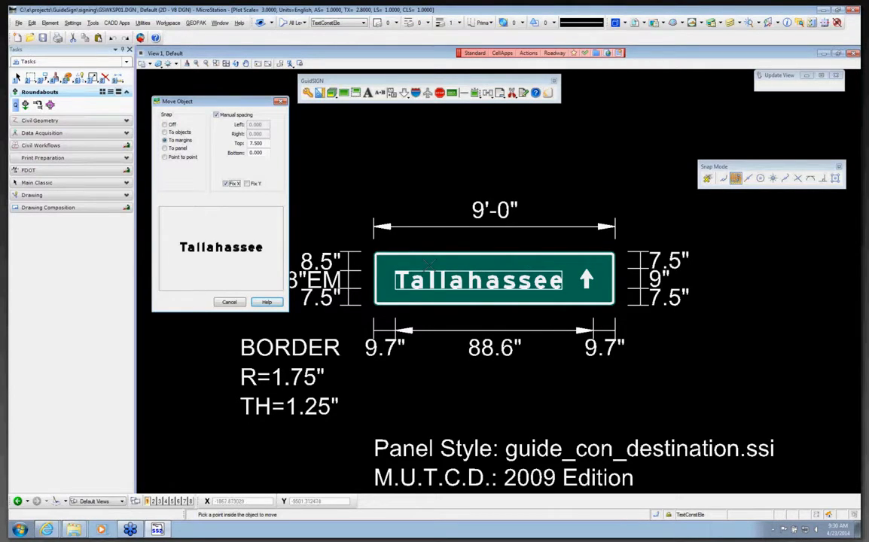
{"action": "left_click", "coordinate": [429, 265]}
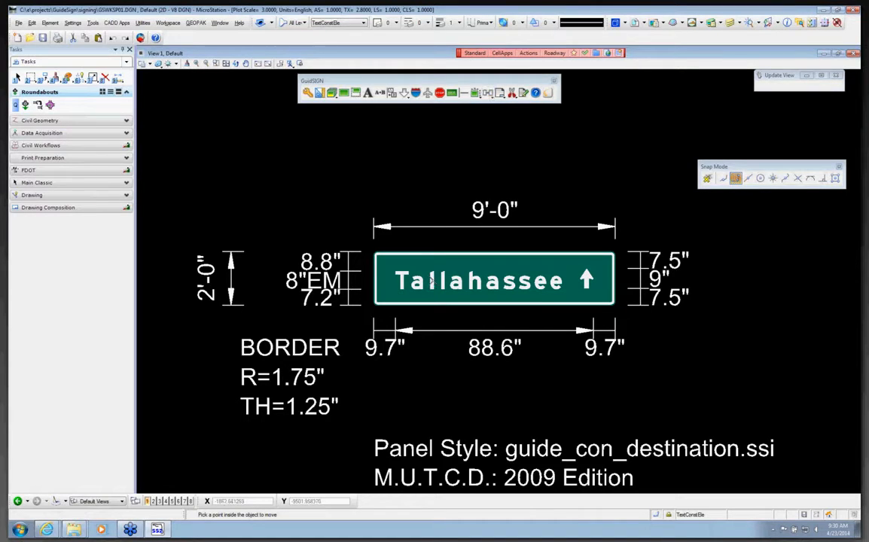
Start another move of the Tallahassee text snapped to margins, with manual spacing of 0 on all four sides.
{"action": "left_click", "coordinate": [432, 280]}
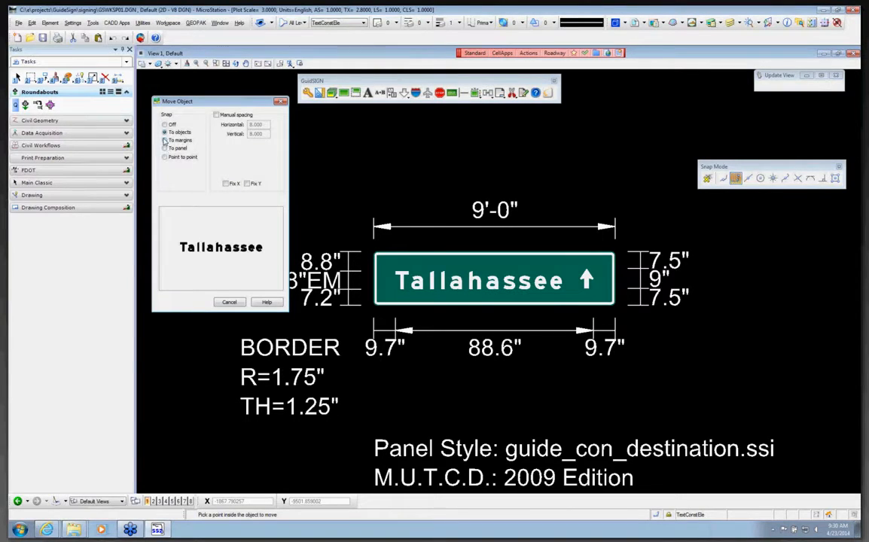
{"action": "left_click", "coordinate": [164, 140]}
{"action": "left_click", "coordinate": [165, 148]}
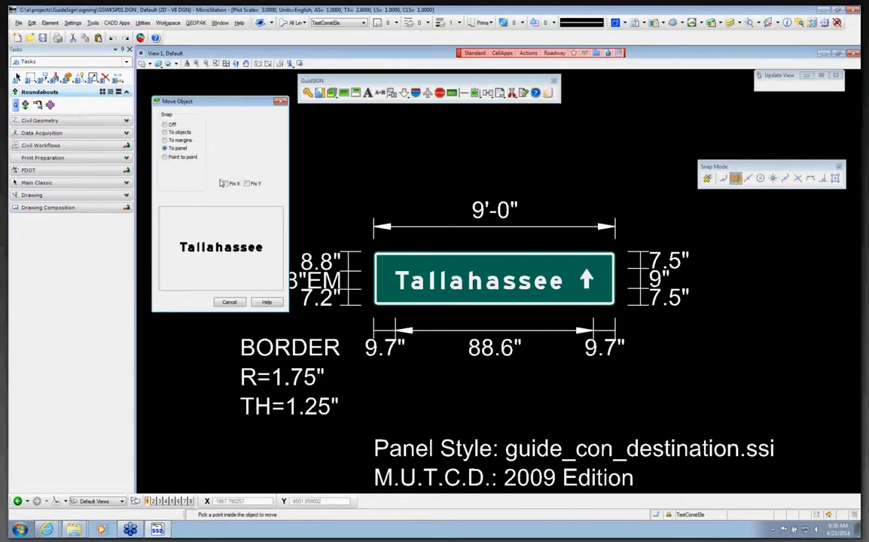
{"action": "left_click", "coordinate": [164, 140]}
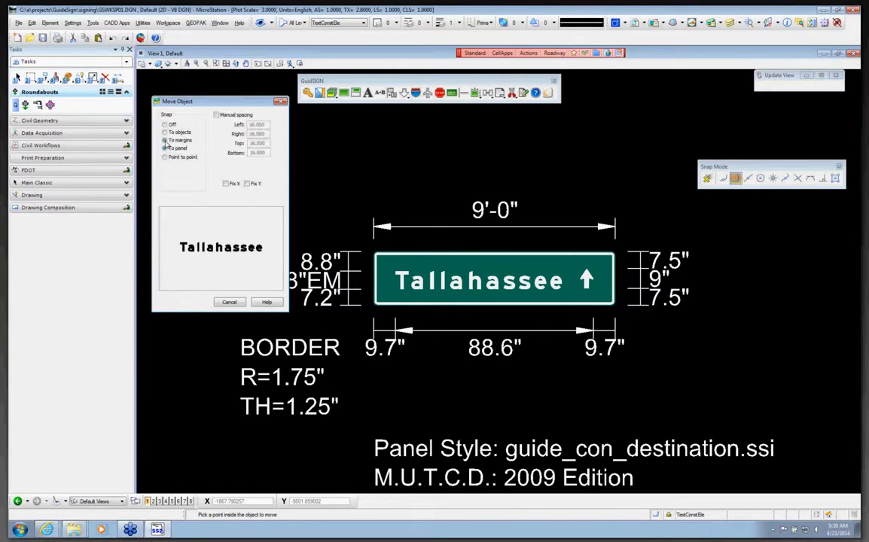
{"action": "left_click", "coordinate": [216, 115]}
{"action": "left_click_drag", "start_coordinate": [265, 124], "coordinate": [192, 125]}
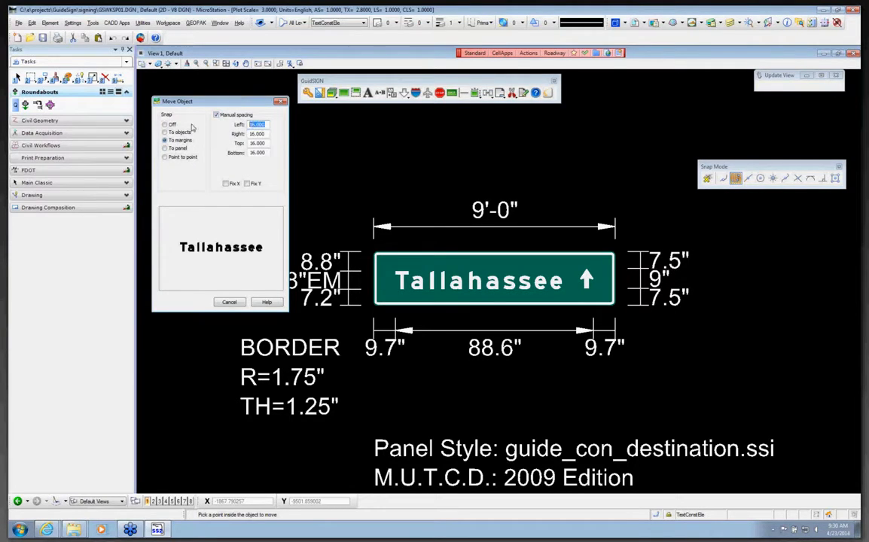
{"action": "type", "text": "0"}
{"action": "key", "text": "Tab"}
{"action": "type", "text": "0"}
{"action": "key", "text": "Tab"}
{"action": "type", "text": "0"}
{"action": "key", "text": "Tab"}
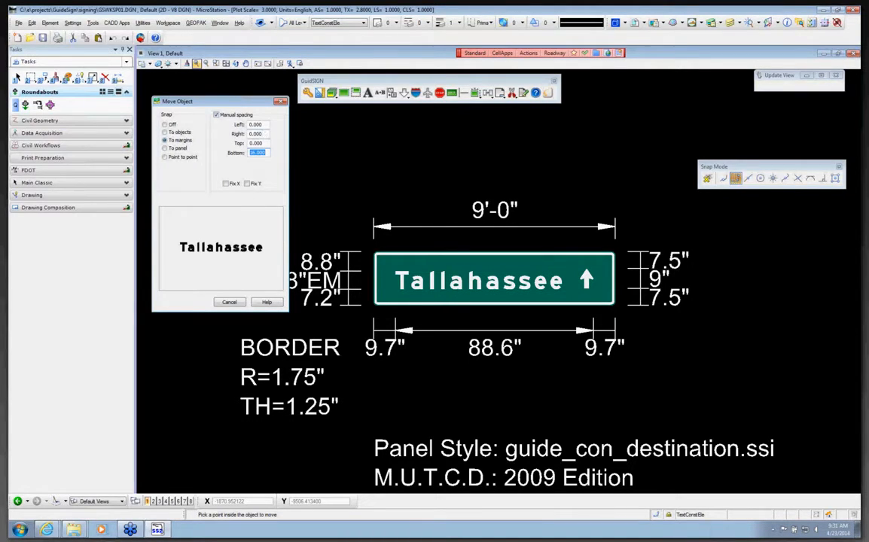
{"action": "type", "text": "0"}
{"action": "key", "text": "Tab"}
Set the top spacing to 6.25, fix the move in X, and place the Tallahassee text.
{"action": "left_click", "coordinate": [264, 143]}
{"action": "double_click", "coordinate": [263, 143]}
{"action": "type", "text": "6"}
{"action": "left_click", "coordinate": [226, 183]}
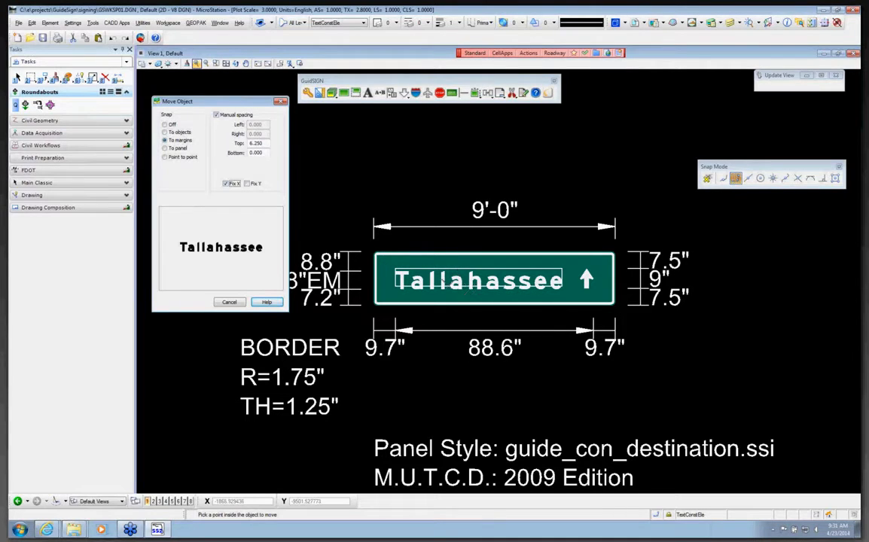
{"action": "left_click", "coordinate": [449, 268]}
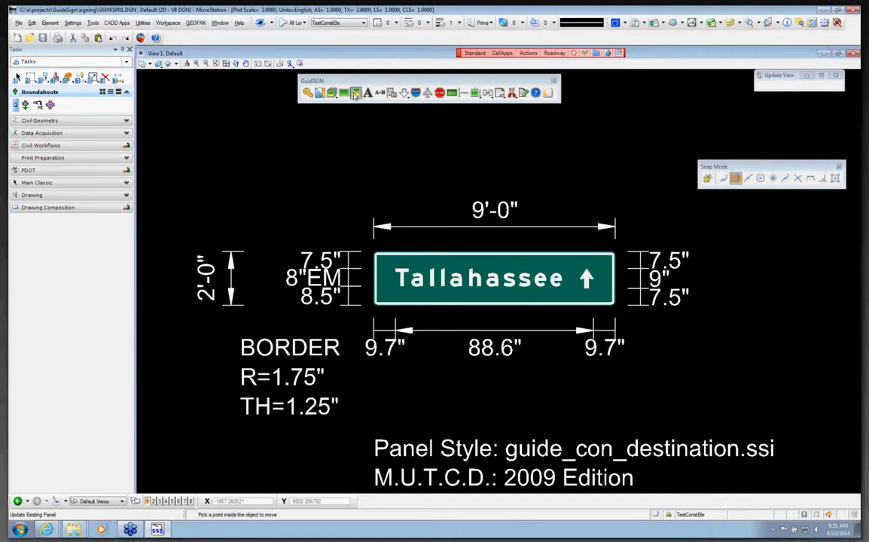
Update the existing Tallahassee panel, keeping its current panel parameters.
{"action": "left_click", "coordinate": [319, 90]}
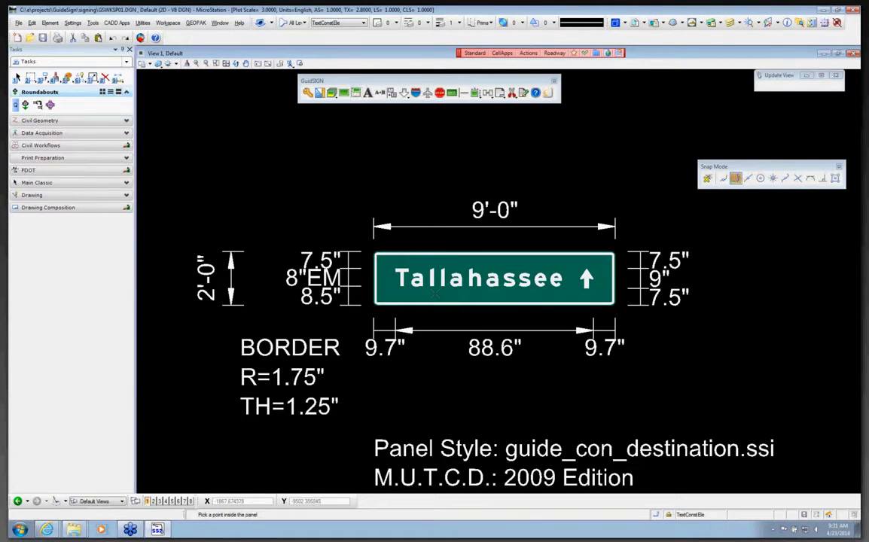
{"action": "left_click", "coordinate": [435, 296]}
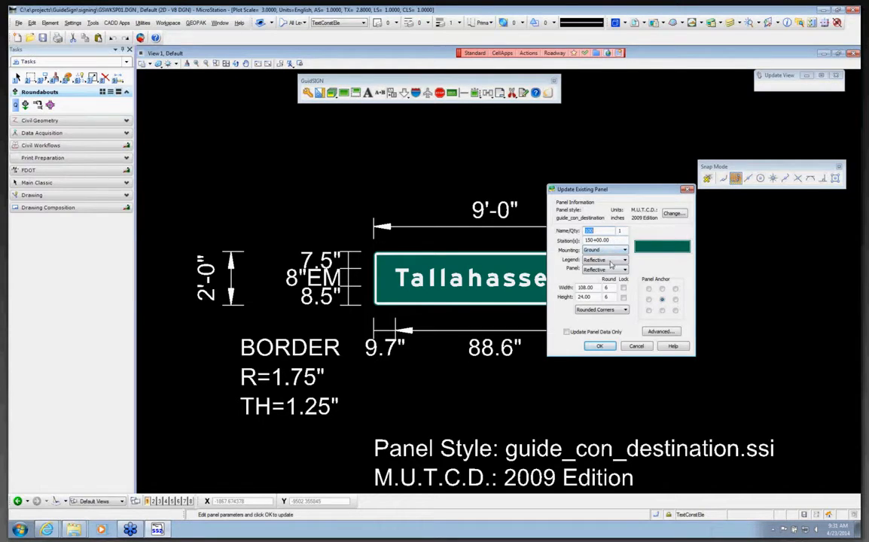
{"action": "left_click", "coordinate": [599, 346]}
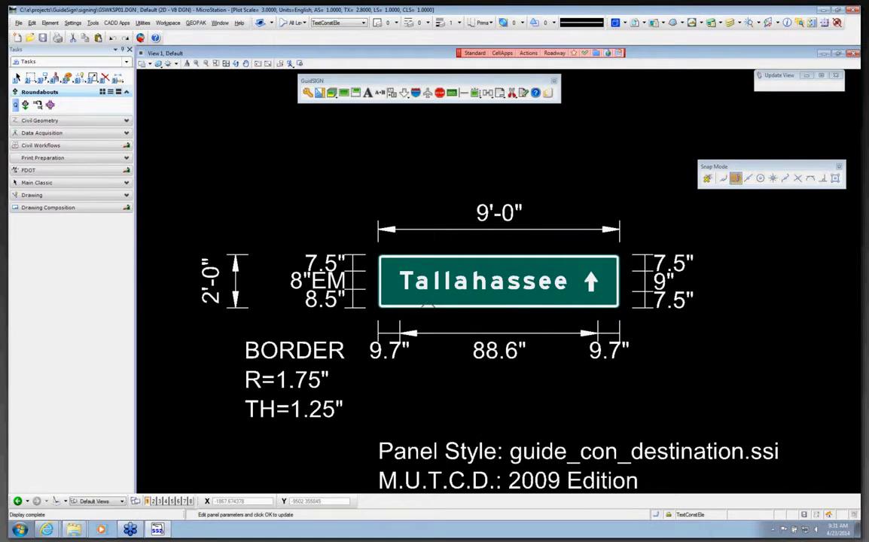
{"action": "scroll", "coordinate": [324, 263], "scroll_direction": "down", "scroll_amount": 1}
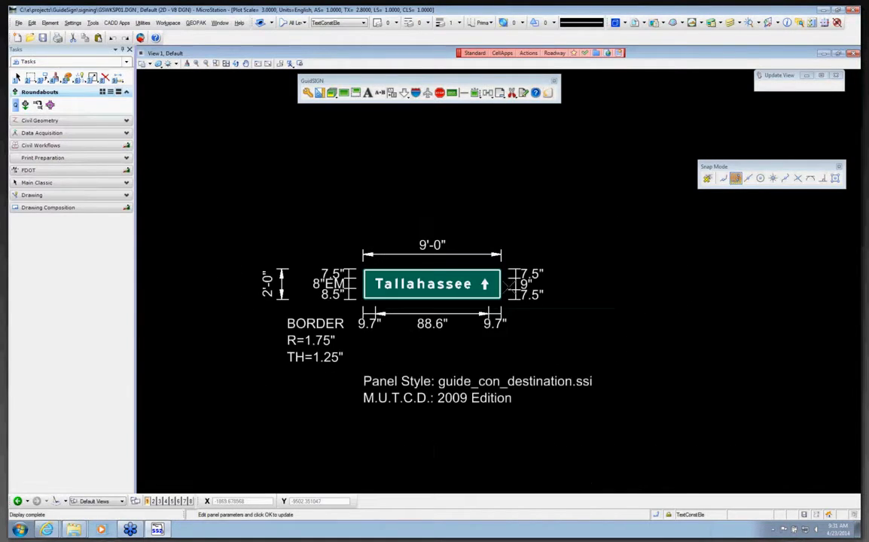
{"action": "scroll", "coordinate": [484, 284], "scroll_direction": "up", "scroll_amount": 1}
{"action": "scroll", "coordinate": [467, 289], "scroll_direction": "down", "scroll_amount": 1}
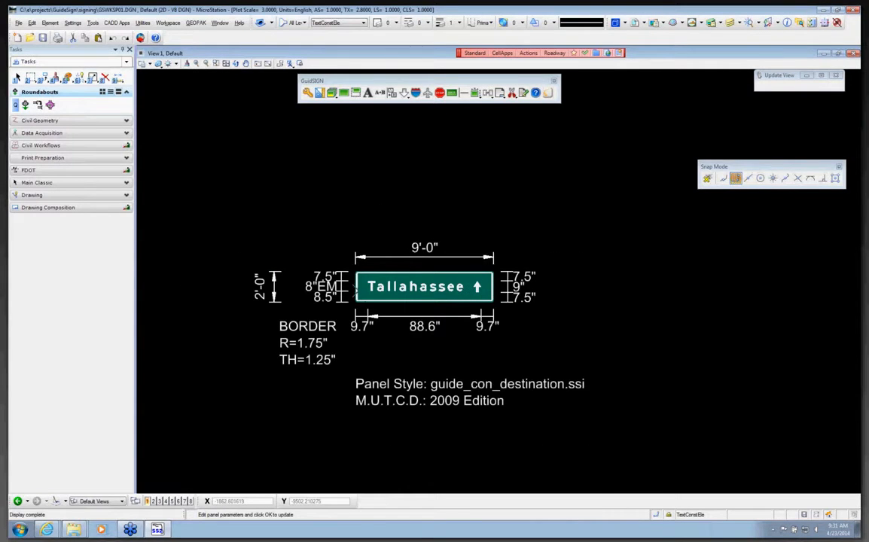
{"action": "scroll", "coordinate": [390, 287], "scroll_direction": "up", "scroll_amount": 1}
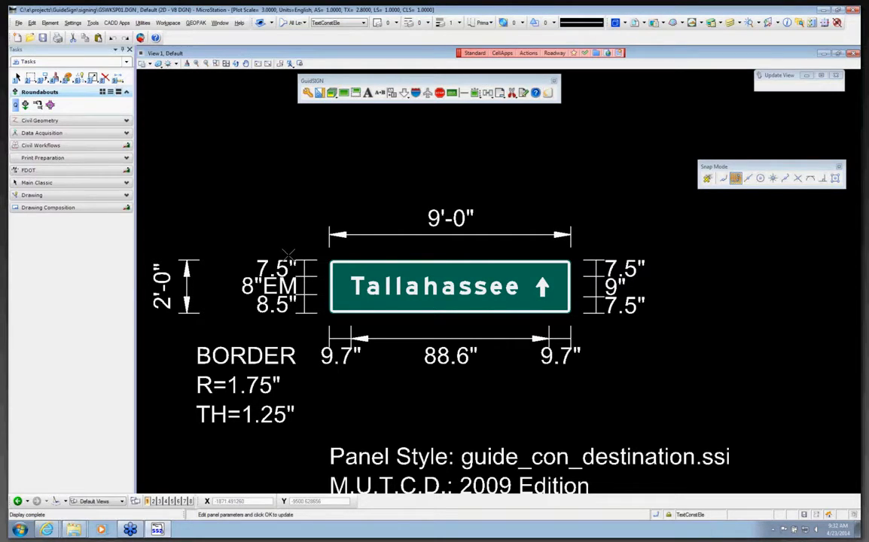
Set up a move of the Tallahassee text snapped to margins, with manual spacing of 0 for left, right and bottom.
{"action": "left_click", "coordinate": [488, 93]}
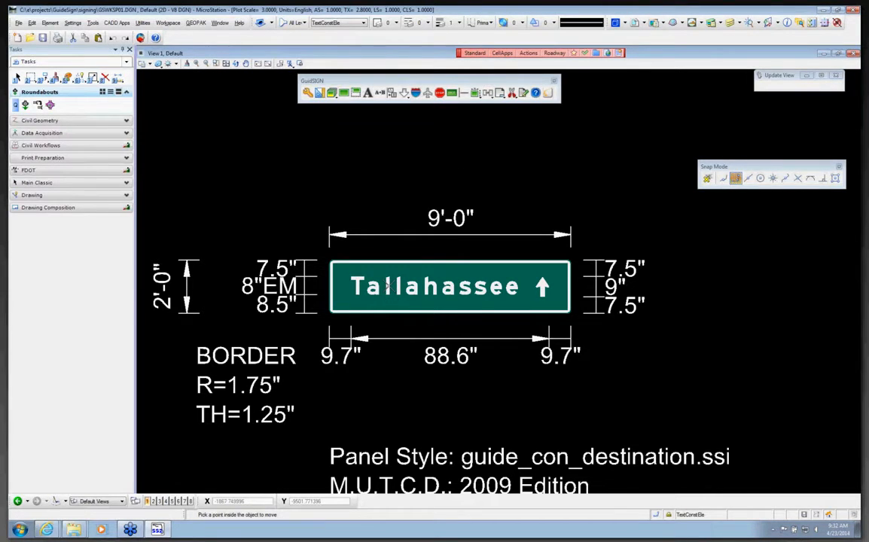
{"action": "left_click", "coordinate": [390, 287]}
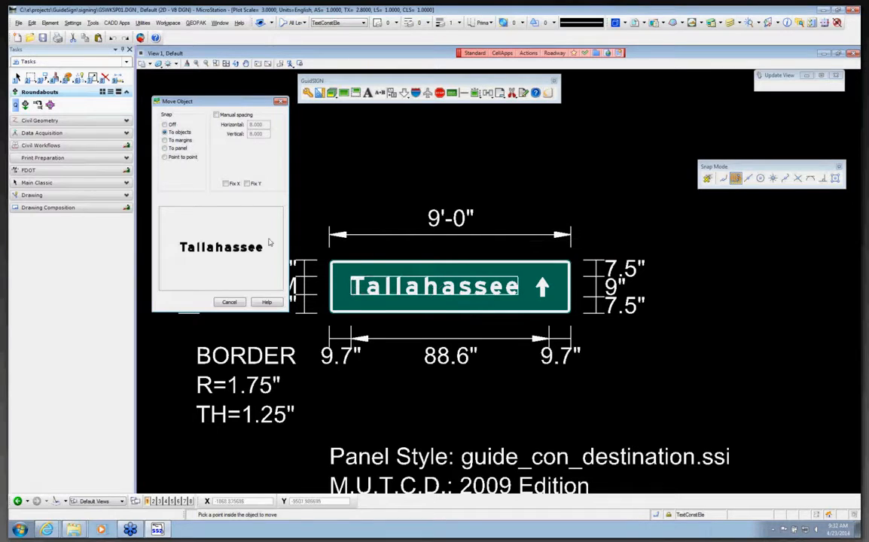
{"action": "left_click", "coordinate": [164, 140]}
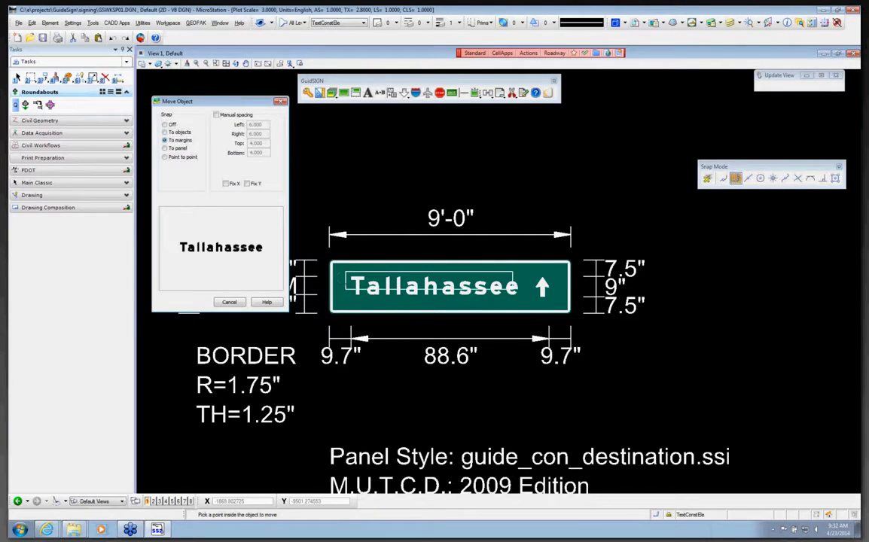
{"action": "left_click", "coordinate": [217, 115]}
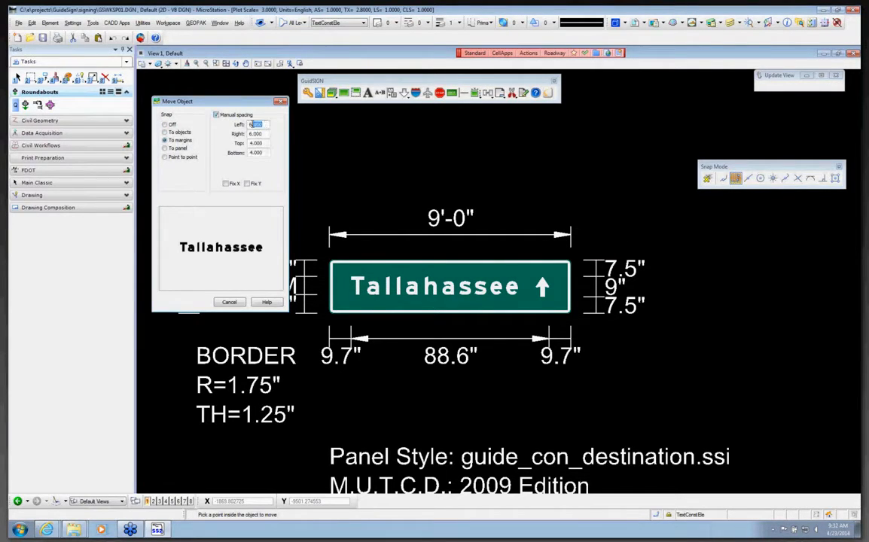
{"action": "type", "text": "0"}
{"action": "key", "text": "Tab"}
{"action": "type", "text": "0"}
{"action": "key", "text": "Tab"}
{"action": "key", "text": "Tab"}
{"action": "type", "text": "0"}
{"action": "left_click_drag", "start_coordinate": [263, 142], "coordinate": [240, 142]}
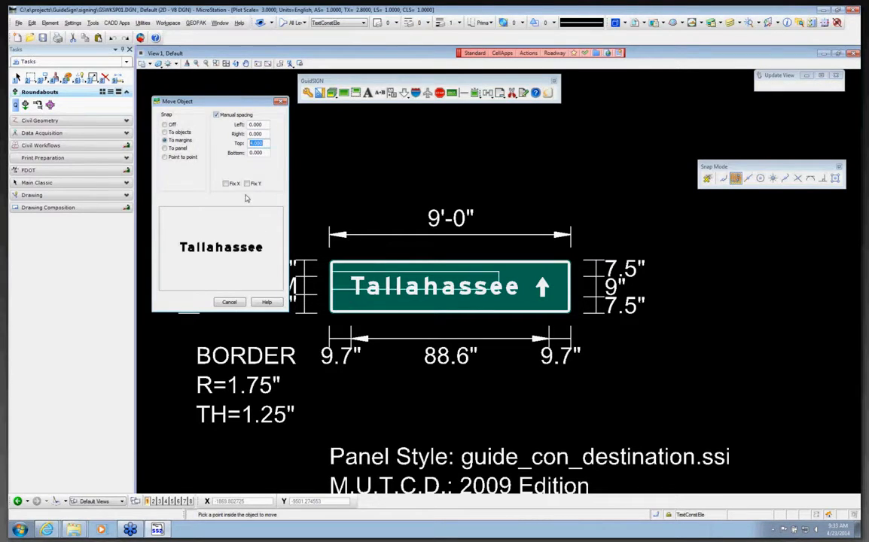
Fix the move in X and adjust the top spacing to place the Tallahassee text with 8" above and below it.
{"action": "left_click_drag", "start_coordinate": [229, 103], "coordinate": [158, 152]}
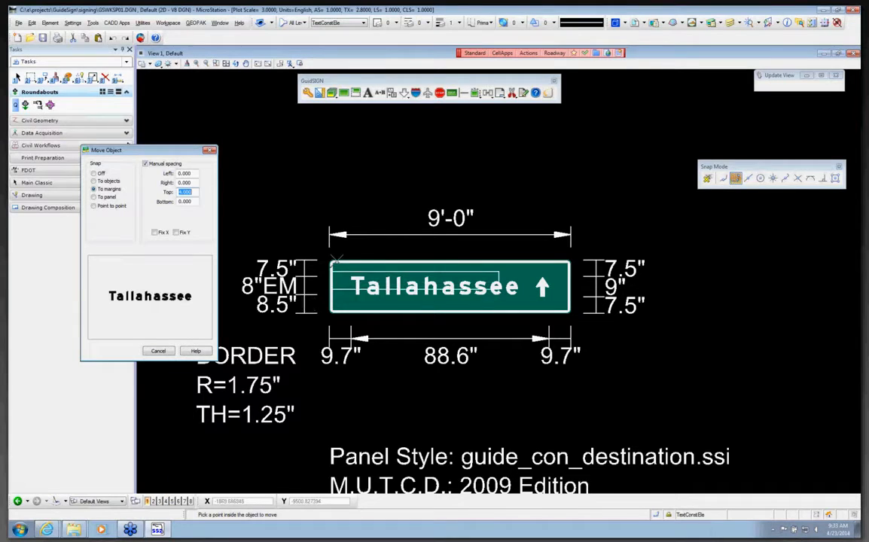
{"action": "left_click", "coordinate": [155, 233]}
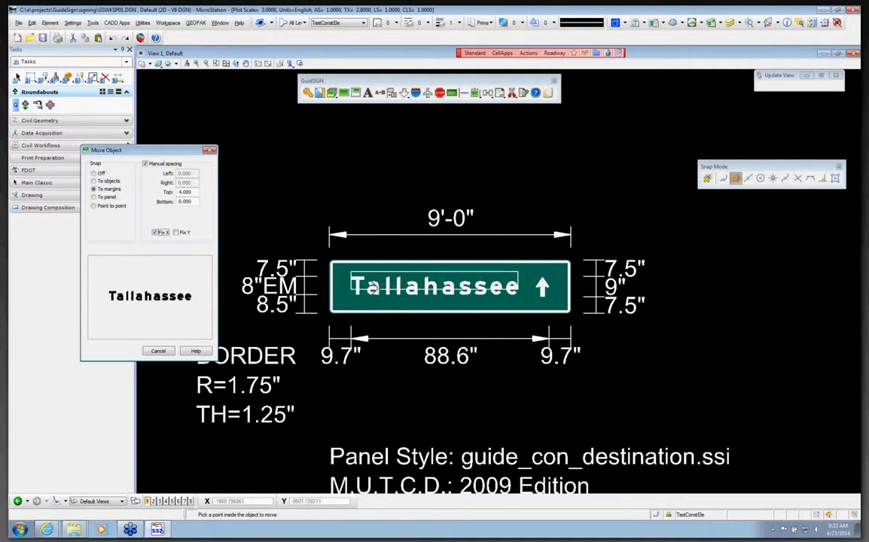
{"action": "left_click_drag", "start_coordinate": [195, 192], "coordinate": [146, 192]}
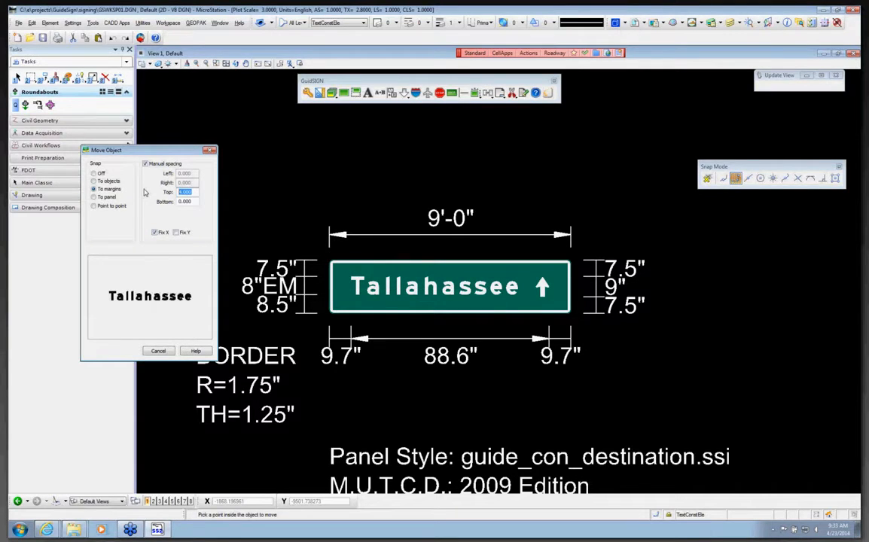
{"action": "type", "text": "6"}
{"action": "type", "text": "6"}
{"action": "key", "text": "Return"}
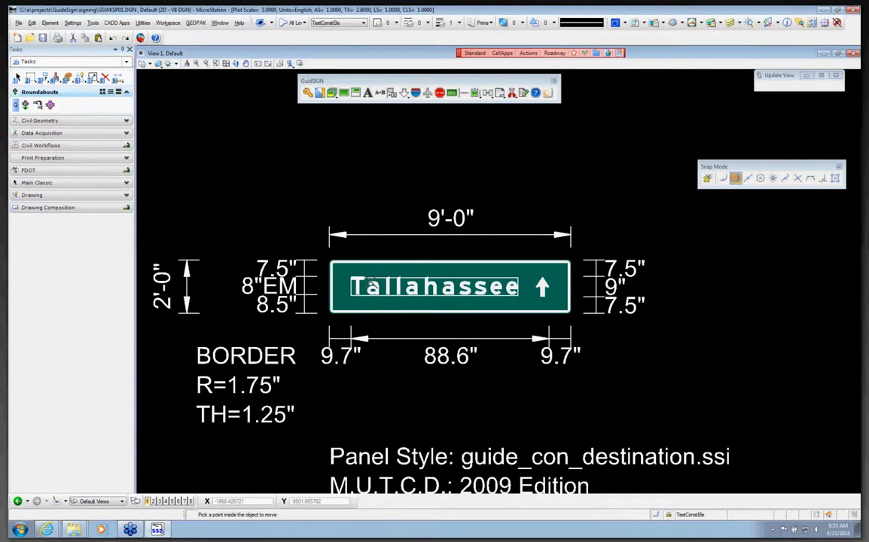
{"action": "left_click", "coordinate": [372, 280]}
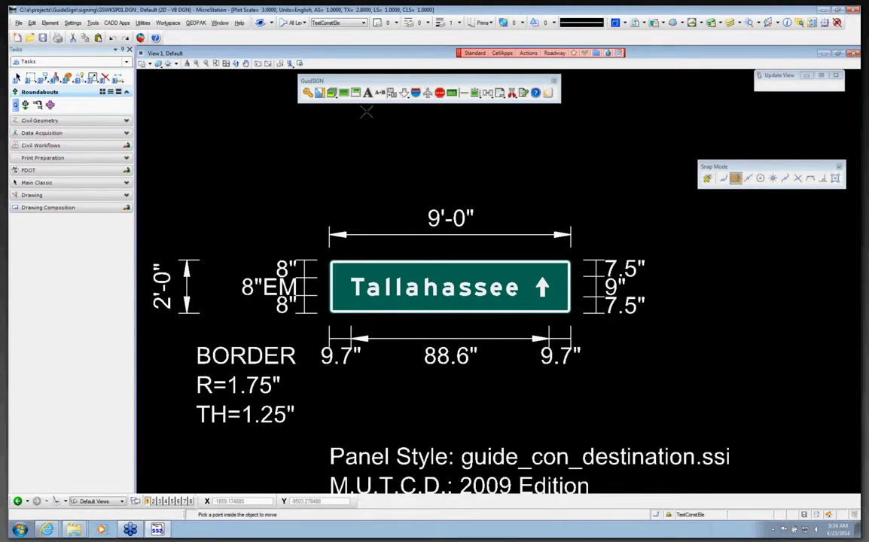
Update the existing panel with its current parameters after centring the Tallahassee text vertically.
{"action": "left_click", "coordinate": [320, 92]}
{"action": "left_click", "coordinate": [380, 276]}
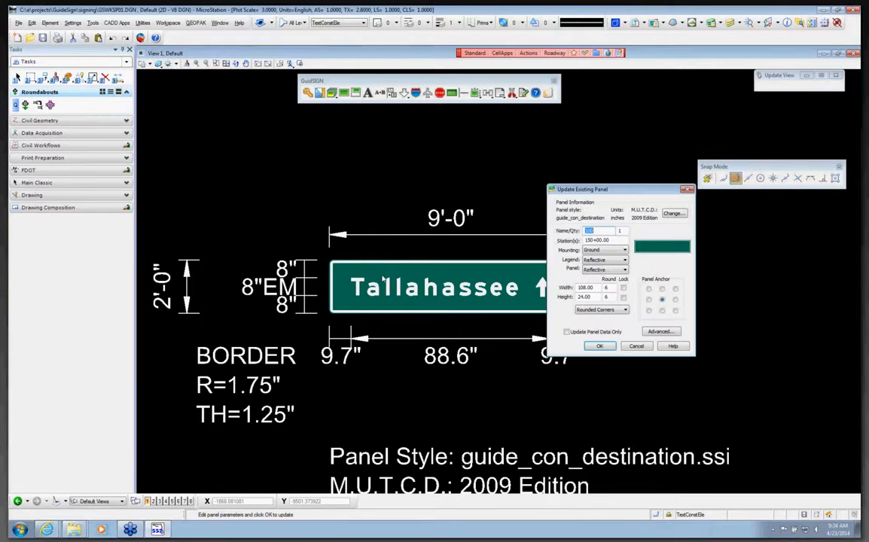
{"action": "left_click", "coordinate": [600, 346]}
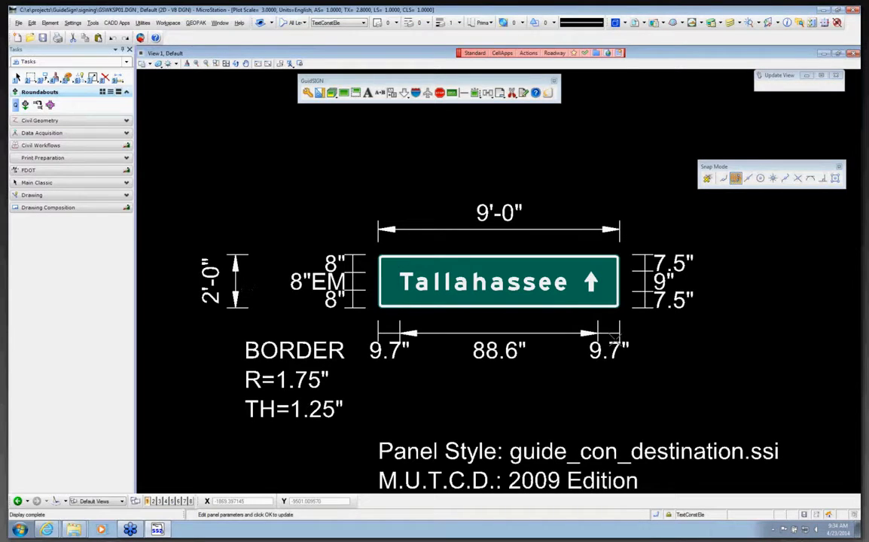
{"action": "scroll", "coordinate": [256, 265], "scroll_direction": "down", "scroll_amount": 2}
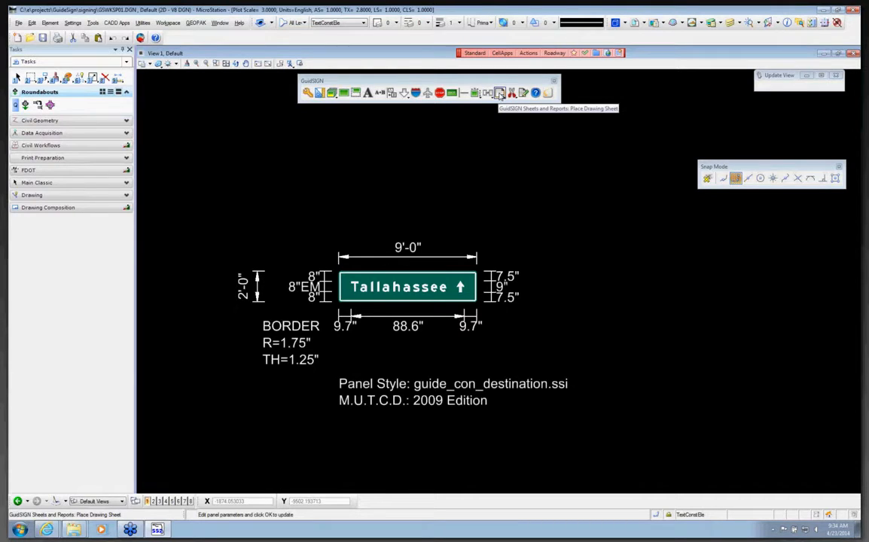
Place an FDOT 1 Pane Sheet around the Tallahassee panel at plot scale 1:75 with 0.079-inch sheet text.
{"action": "left_click", "coordinate": [500, 95]}
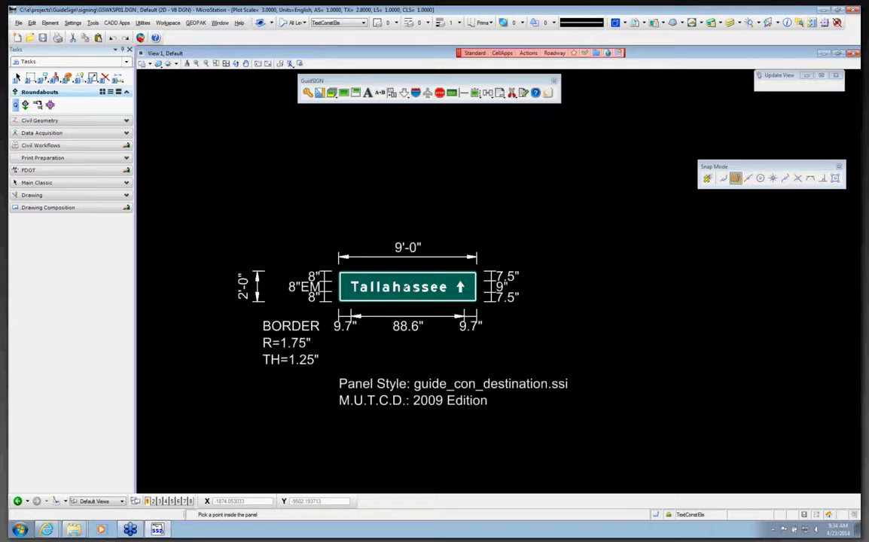
{"action": "left_click", "coordinate": [406, 276]}
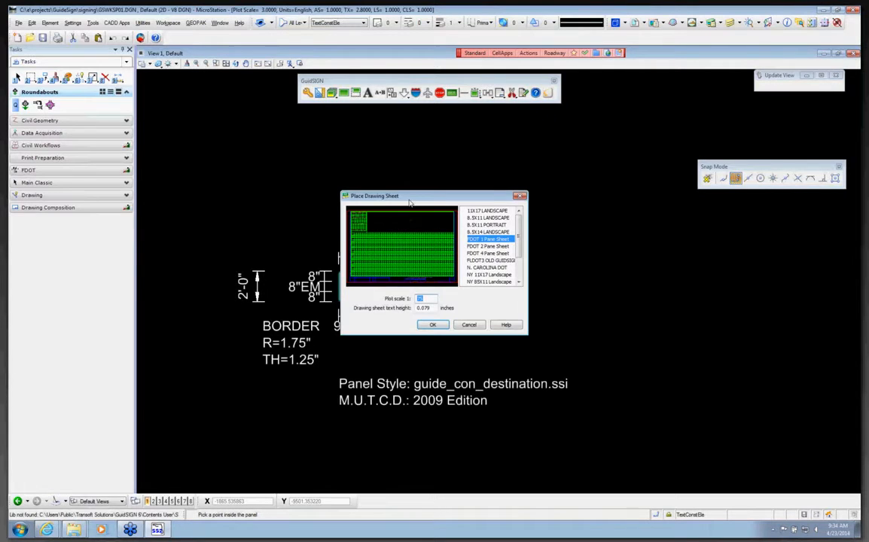
{"action": "left_click_drag", "start_coordinate": [376, 198], "coordinate": [262, 201]}
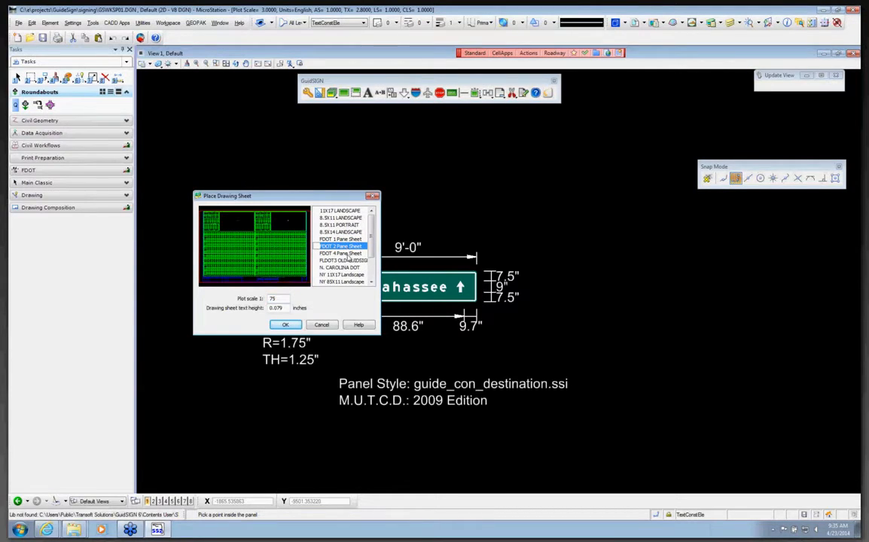
{"action": "left_click", "coordinate": [346, 253]}
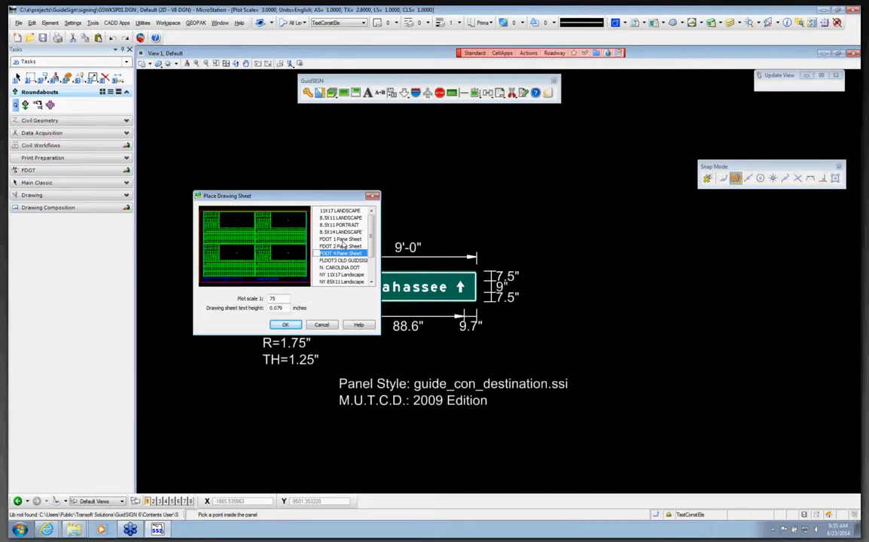
{"action": "left_click", "coordinate": [343, 240]}
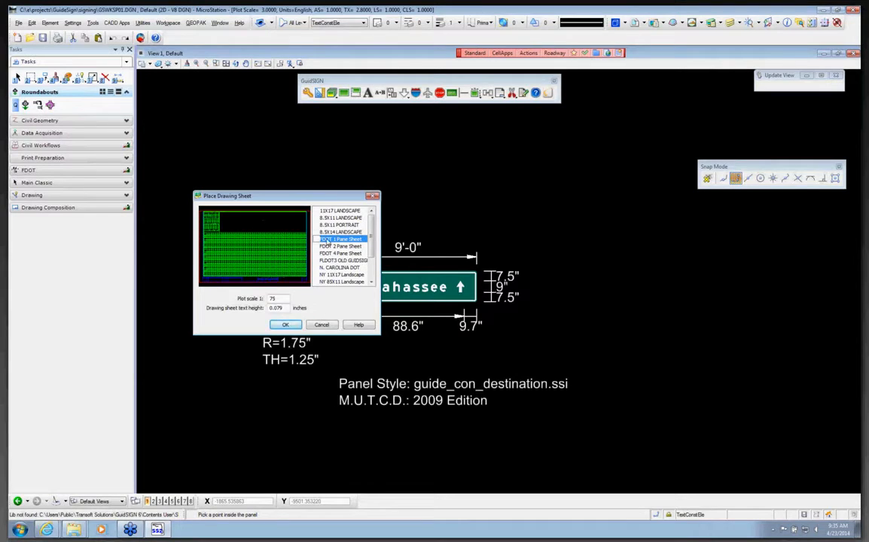
{"action": "left_click", "coordinate": [287, 325]}
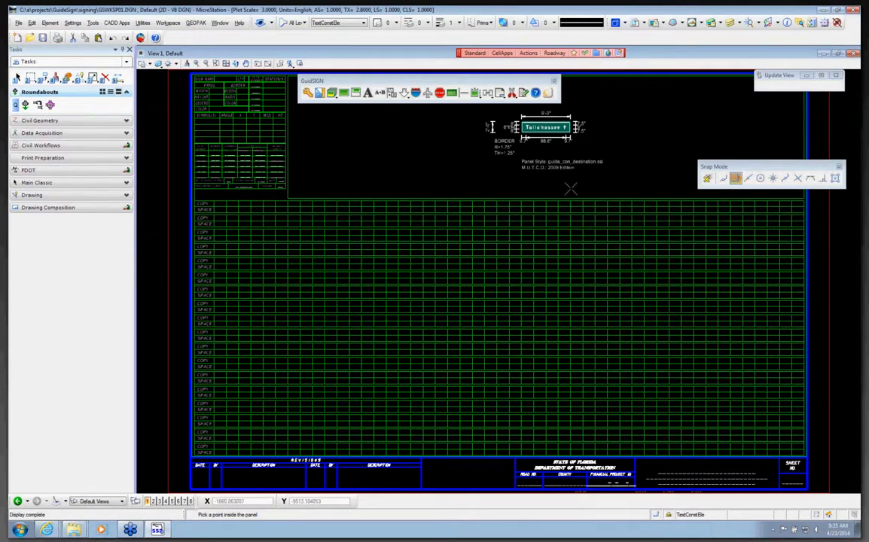
Delete the 1:75 drawing sheet and place an FDOT 1 Pane Sheet for the Tallahassee panel at plot scale 1:60.
{"action": "left_click", "coordinate": [105, 77]}
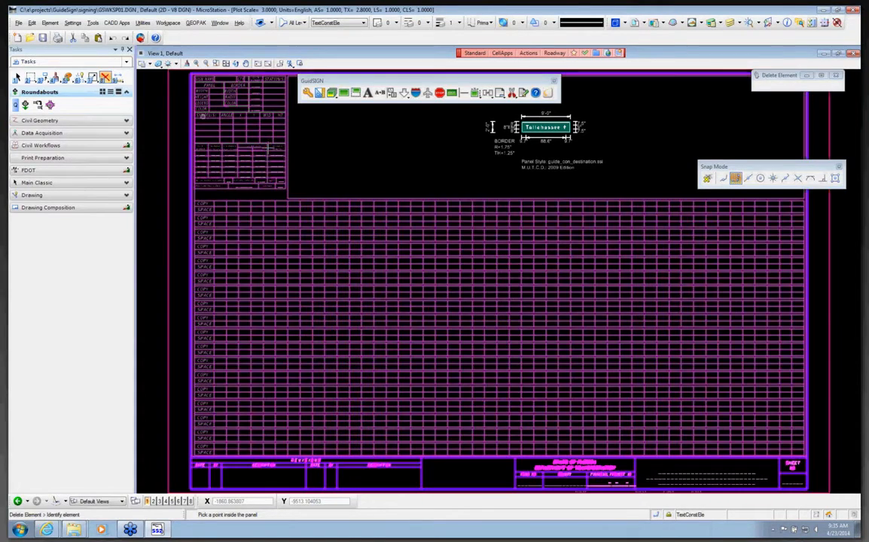
{"action": "left_click", "coordinate": [237, 146]}
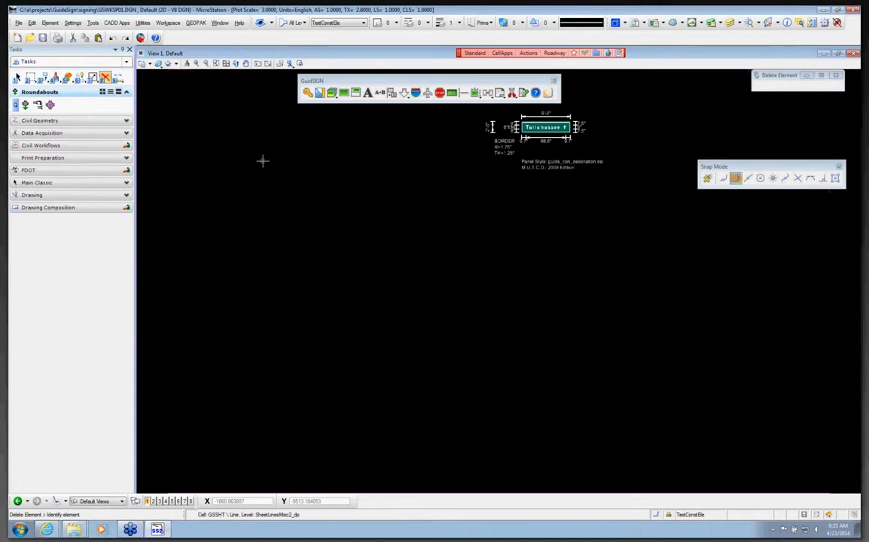
{"action": "left_click", "coordinate": [500, 93]}
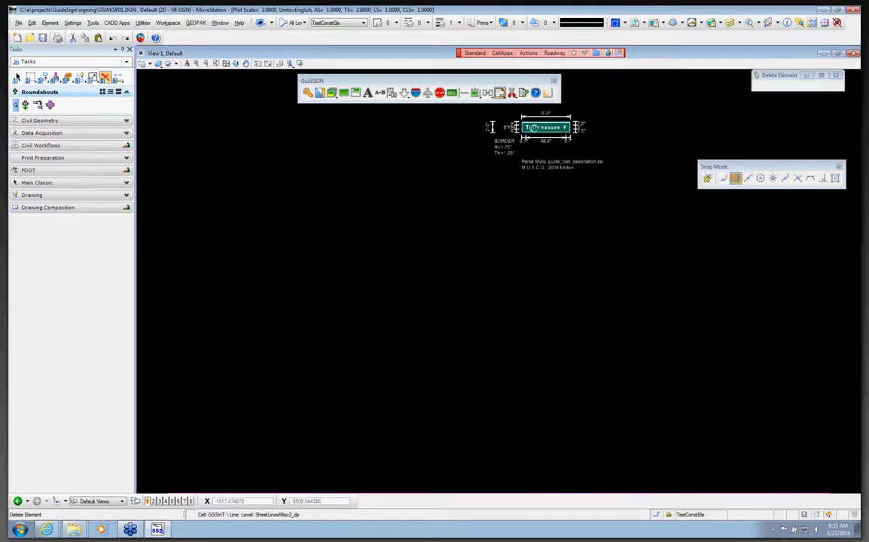
{"action": "left_click", "coordinate": [536, 128]}
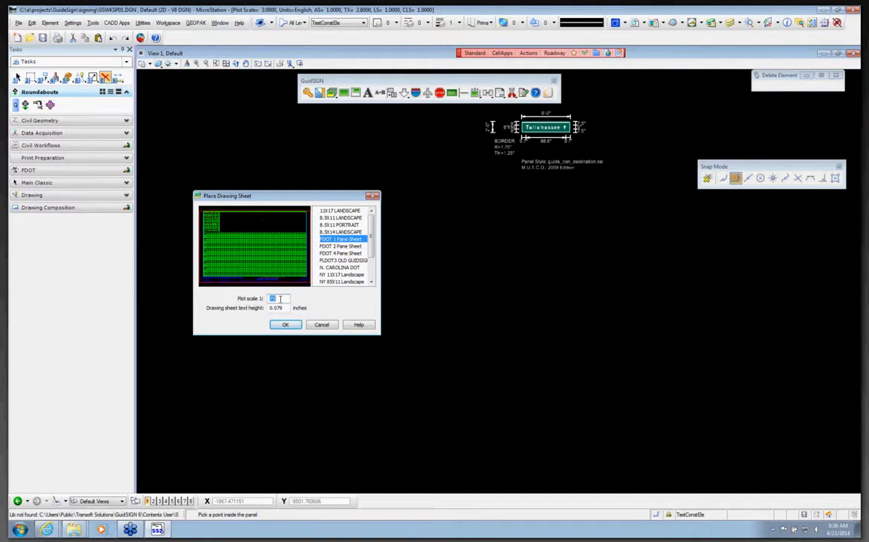
{"action": "type", "text": "6"}
{"action": "left_click", "coordinate": [289, 326]}
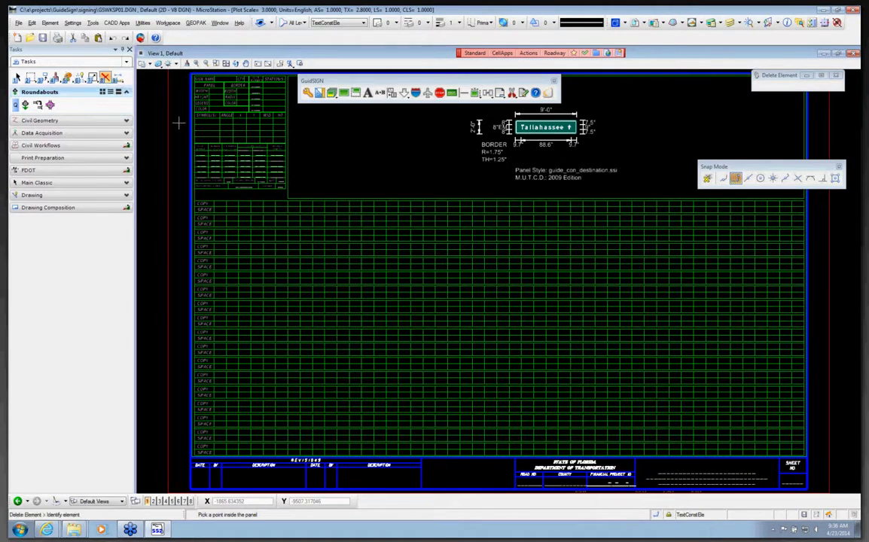
Replace the drawing sheet around the Tallahassee panel with an FDOT 1 Pane Sheet at plot scale 1:50.
{"action": "left_click", "coordinate": [499, 94]}
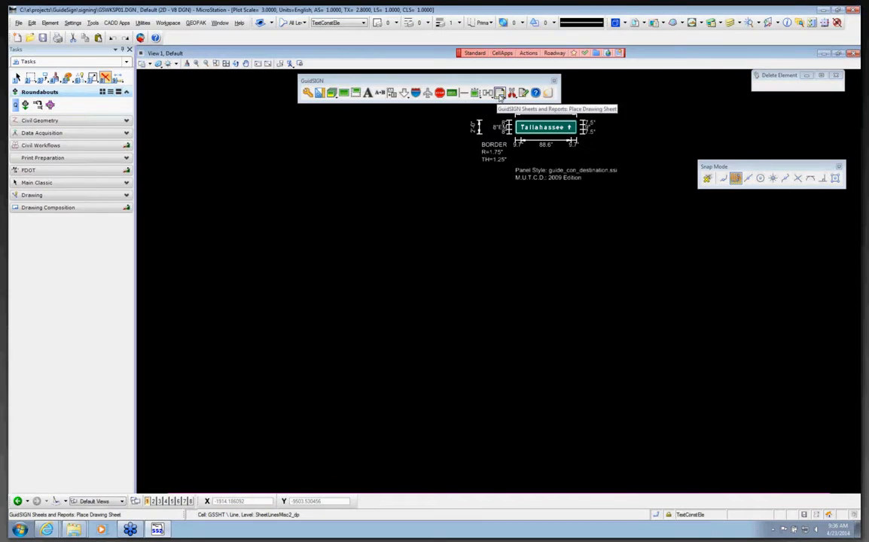
{"action": "left_click", "coordinate": [542, 128]}
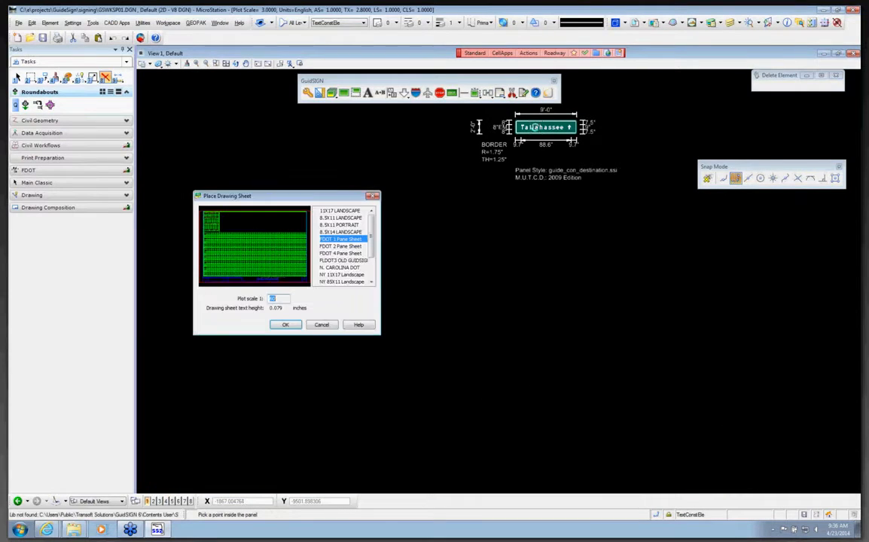
{"action": "type", "text": "60"}
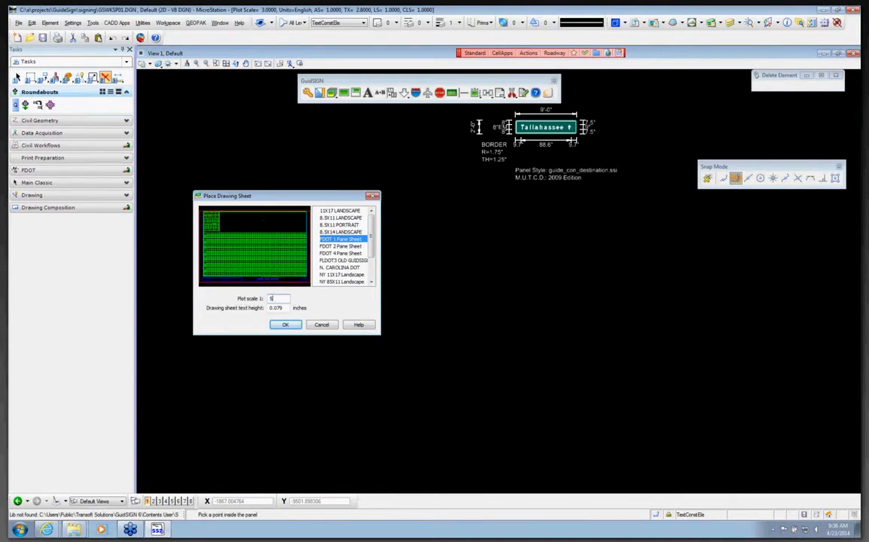
{"action": "key", "text": "Return"}
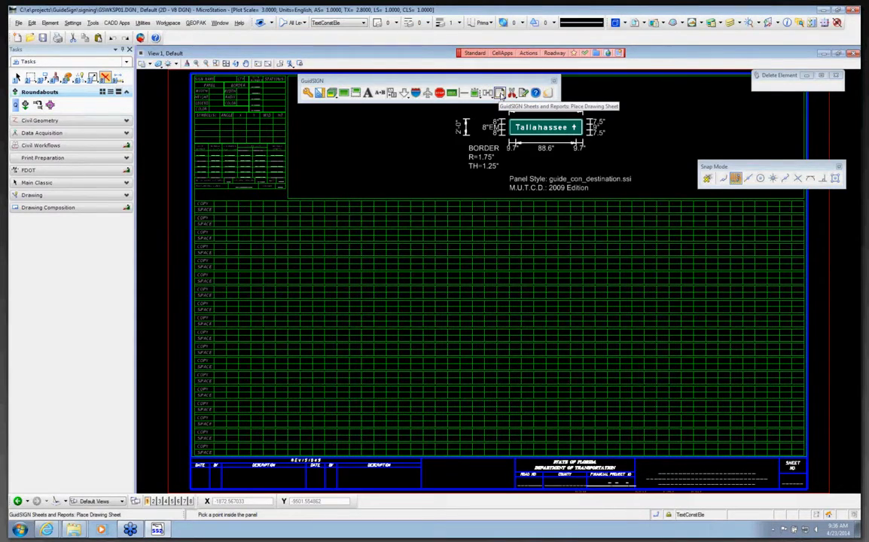
Place an FDOT 1 Pane Report for the Tallahassee panel at plot scale 1:50, with Coords/Panel letter positions and Inches/Tenths display.
{"action": "left_click", "coordinate": [500, 94]}
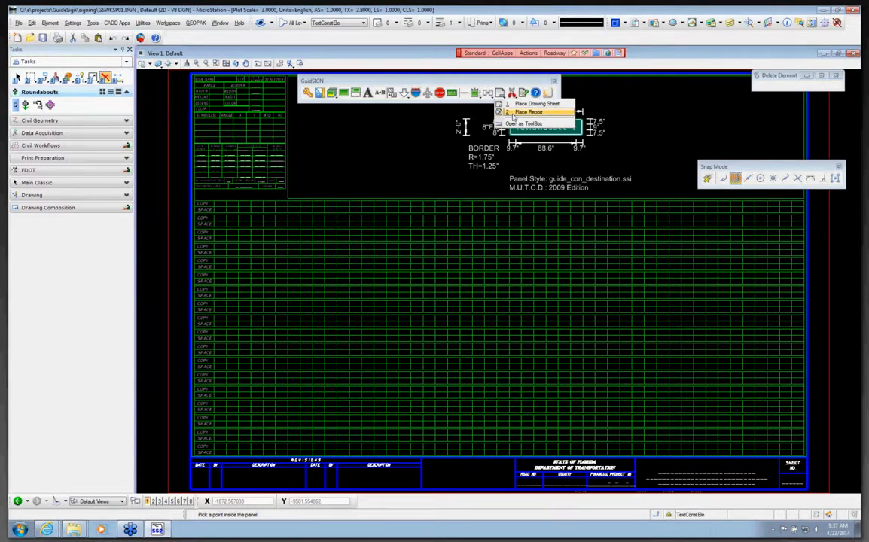
{"action": "left_click", "coordinate": [527, 112]}
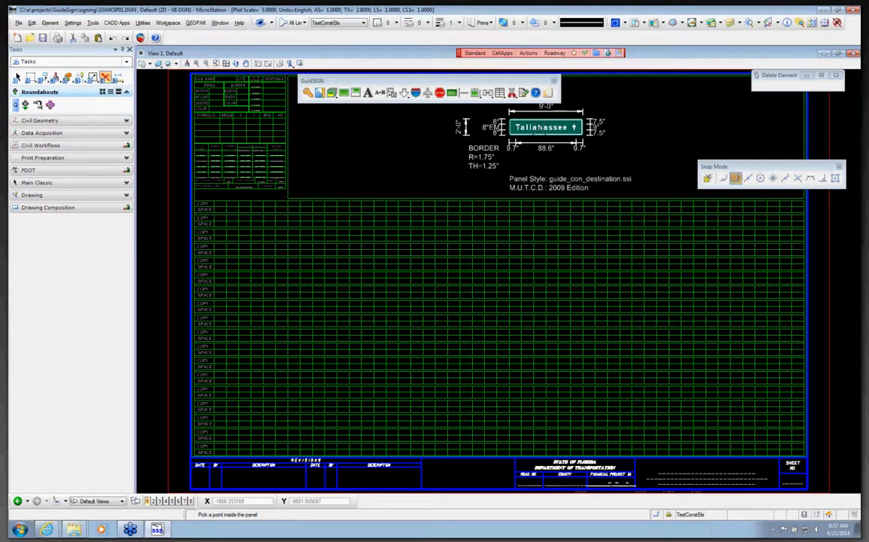
{"action": "left_click", "coordinate": [540, 127]}
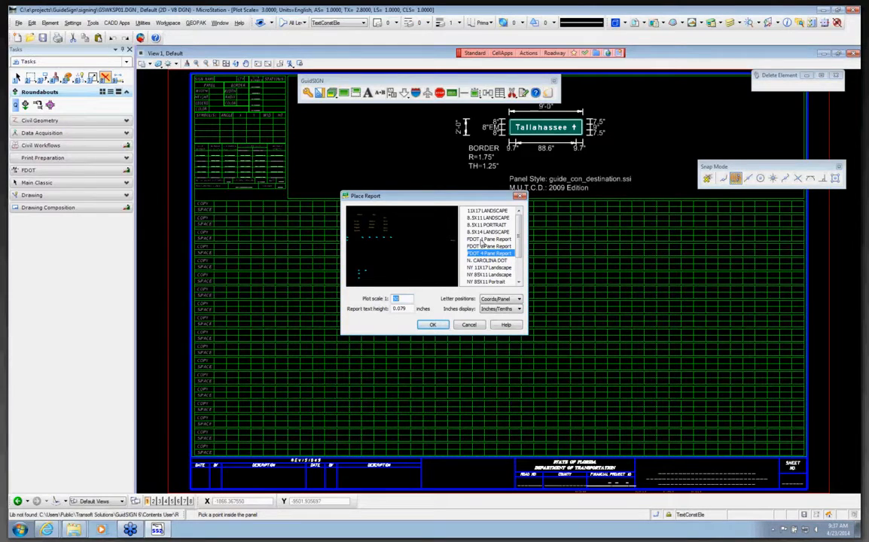
{"action": "left_click", "coordinate": [482, 239]}
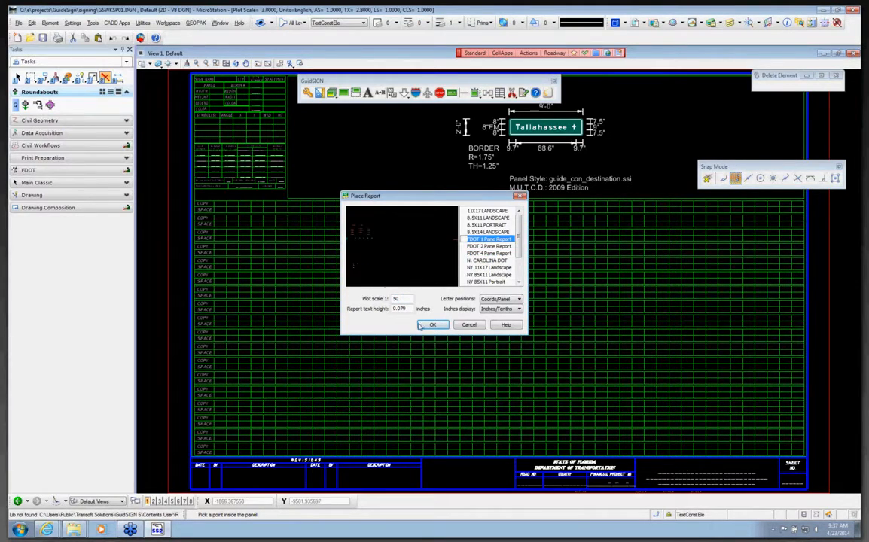
{"action": "left_click", "coordinate": [424, 325]}
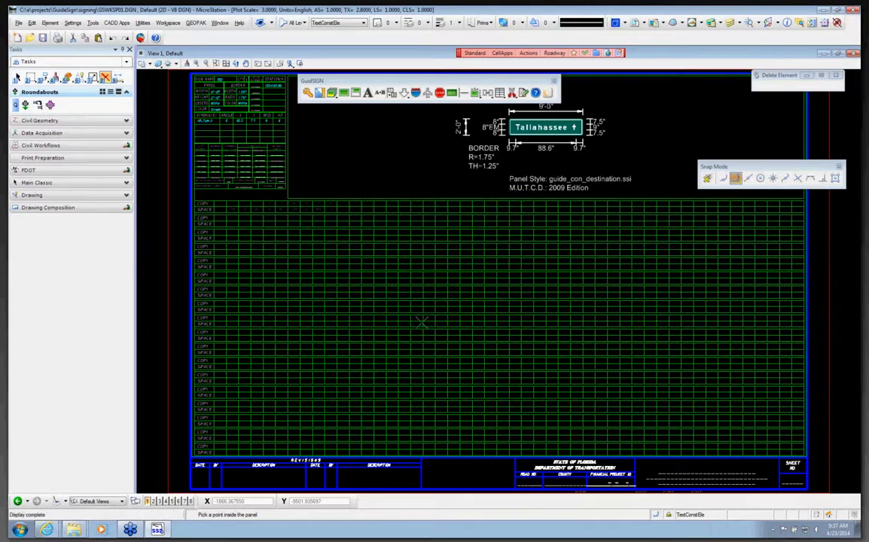
Examine the report's sign name, panel, border, symbol and letter-spacing entries in the drawing sheet's tables.
{"action": "scroll", "coordinate": [218, 78], "scroll_direction": "up", "scroll_amount": 5}
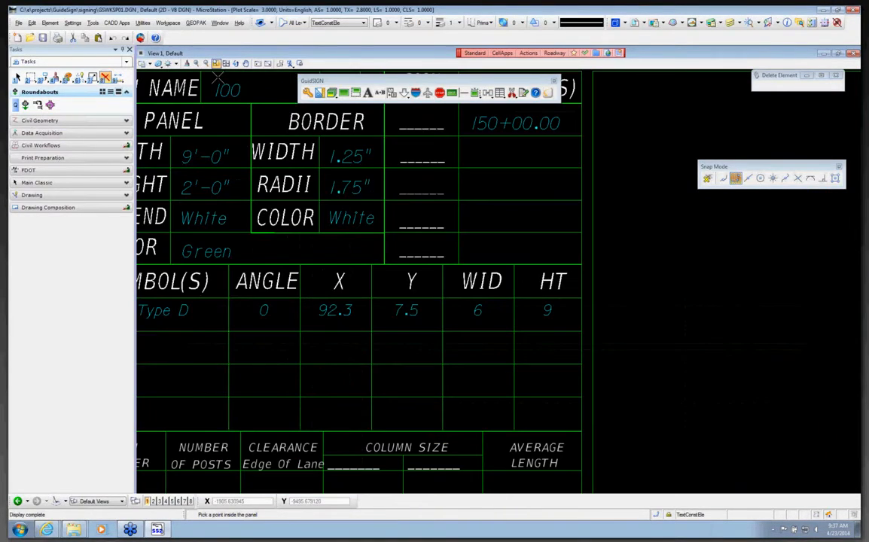
{"action": "scroll", "coordinate": [230, 93], "scroll_direction": "down", "scroll_amount": 2}
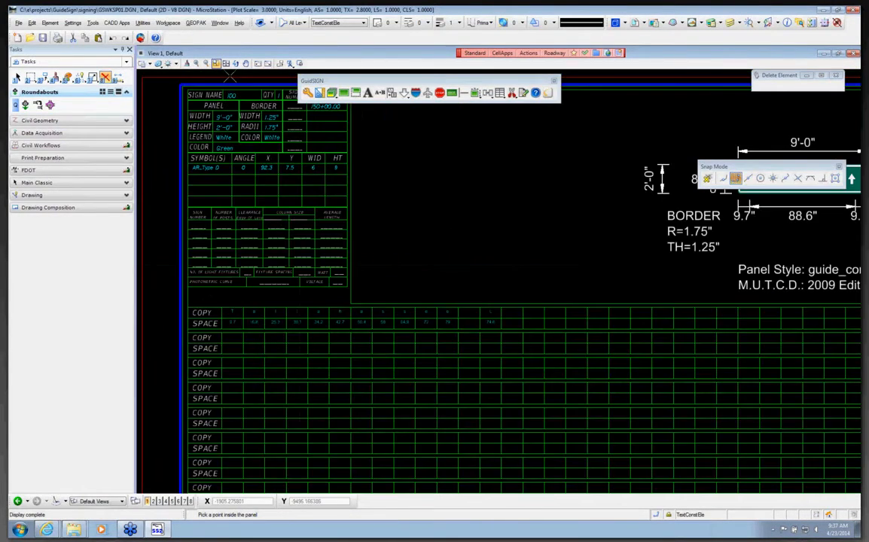
{"action": "scroll", "coordinate": [230, 75], "scroll_direction": "up", "scroll_amount": 1}
{"action": "left_click_drag", "start_coordinate": [338, 80], "coordinate": [519, 85]}
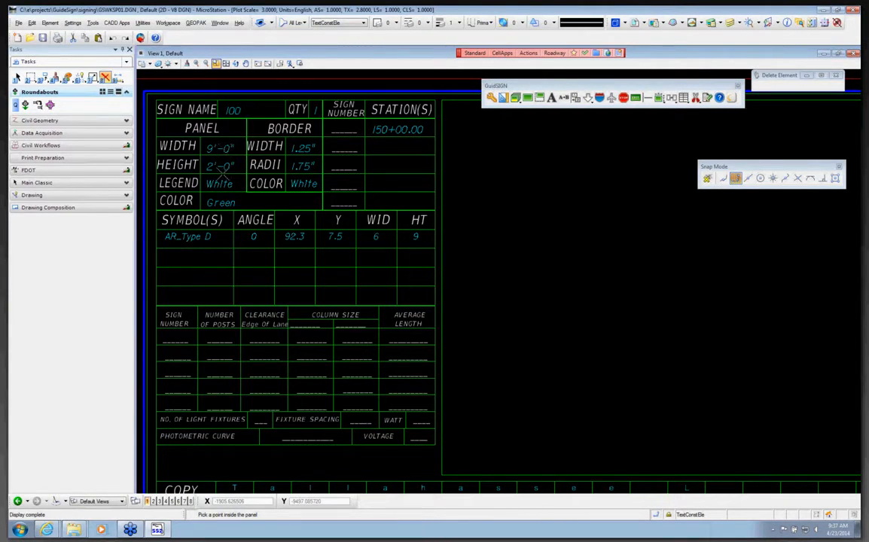
{"action": "scroll", "coordinate": [283, 201], "scroll_direction": "down", "scroll_amount": 2}
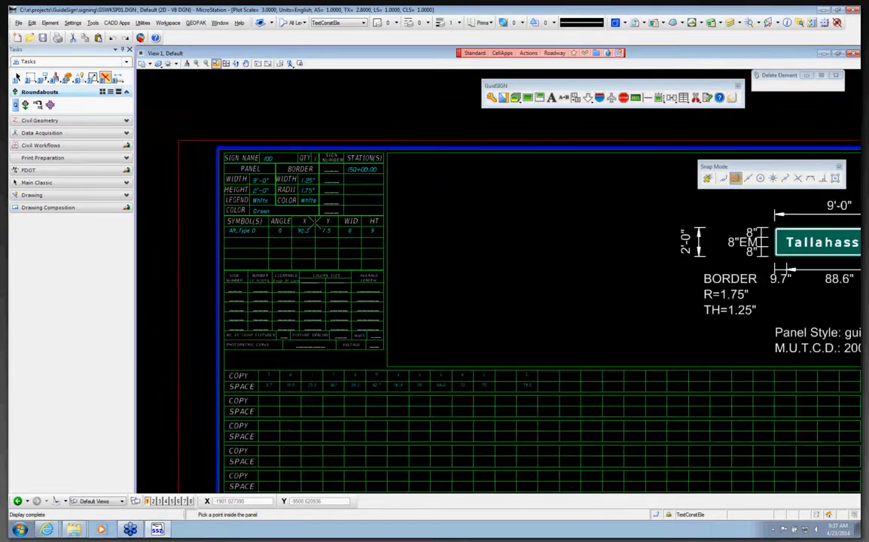
{"action": "scroll", "coordinate": [315, 224], "scroll_direction": "down", "scroll_amount": 2}
{"action": "scroll", "coordinate": [430, 292], "scroll_direction": "up", "scroll_amount": 2}
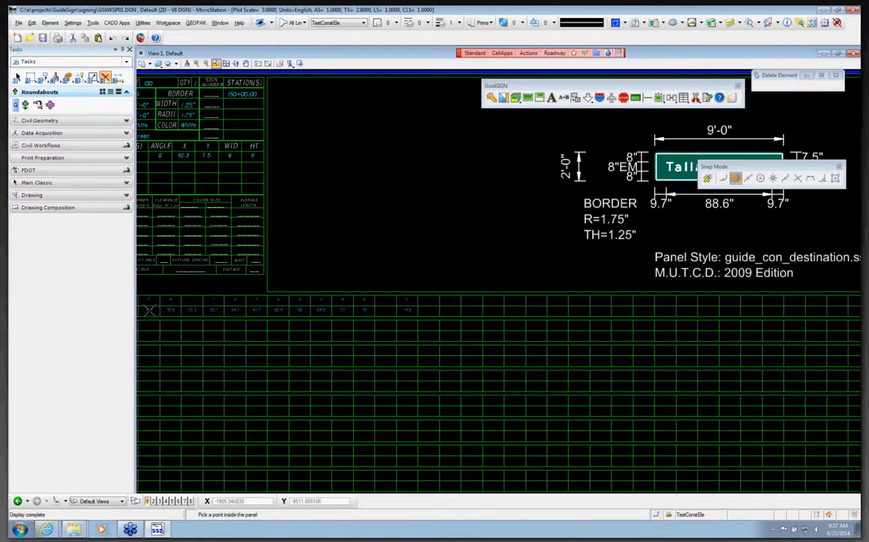
{"action": "scroll", "coordinate": [274, 290], "scroll_direction": "down", "scroll_amount": 1}
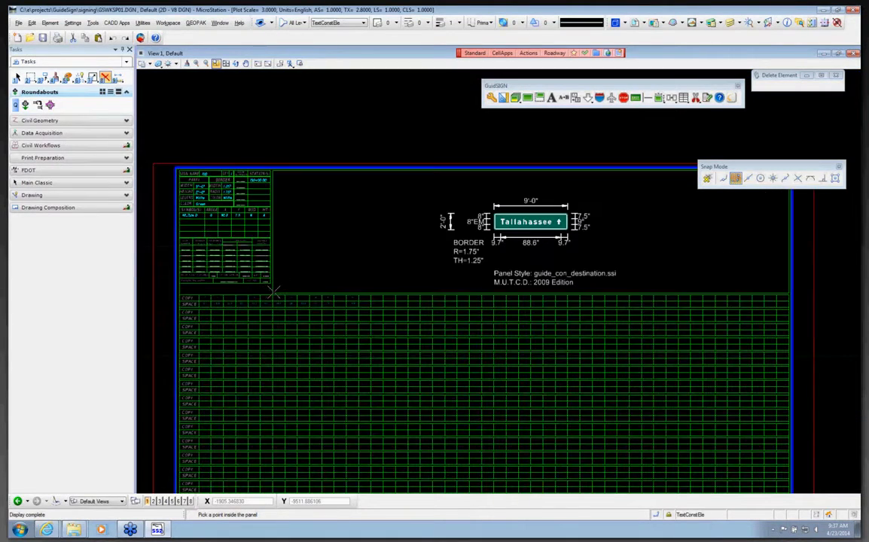
{"action": "scroll", "coordinate": [362, 292], "scroll_direction": "up", "scroll_amount": 2}
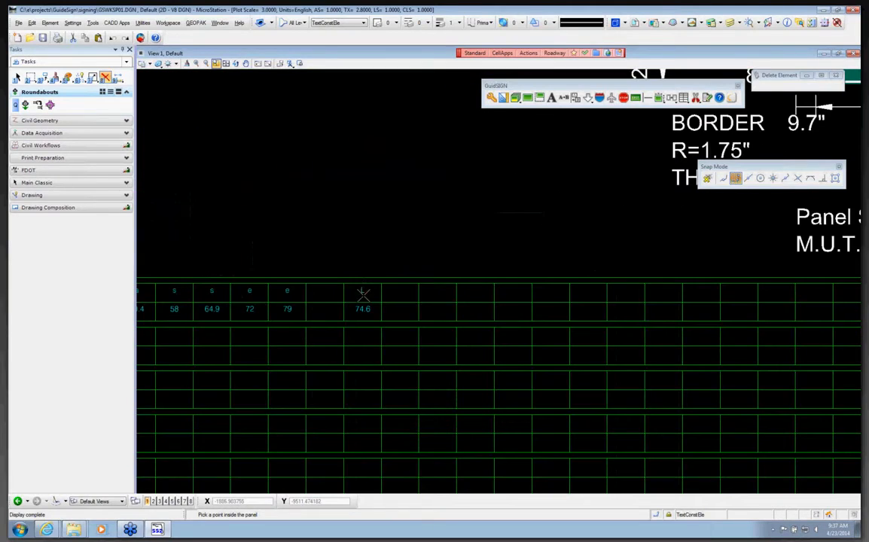
{"action": "scroll", "coordinate": [320, 248], "scroll_direction": "down", "scroll_amount": 2}
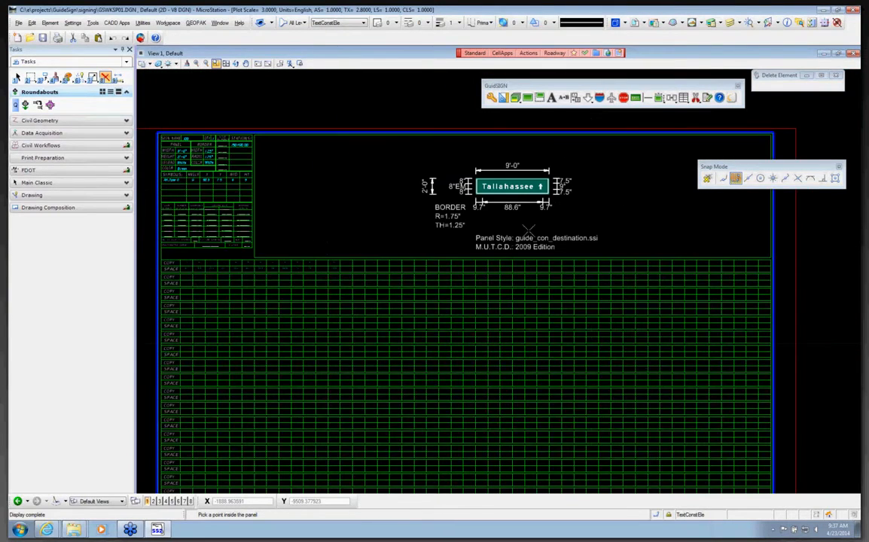
{"action": "scroll", "coordinate": [392, 209], "scroll_direction": "down", "scroll_amount": 2}
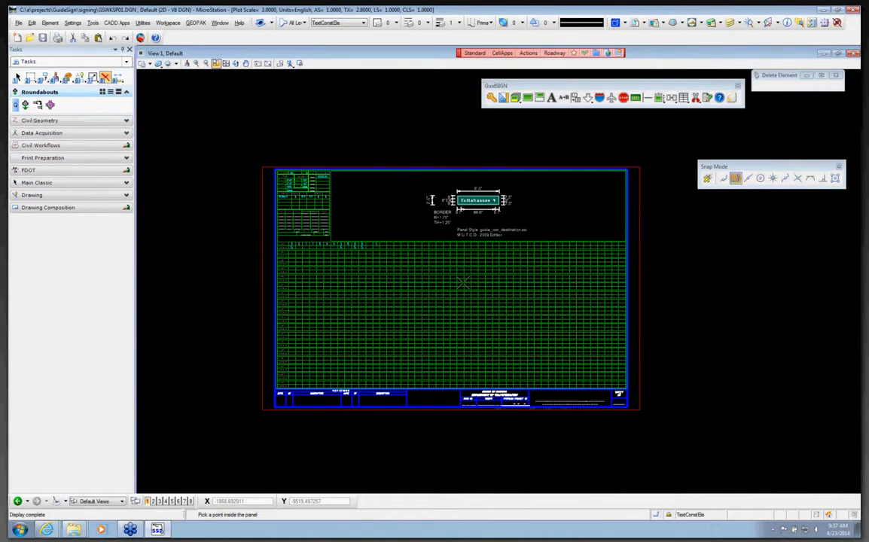
{"action": "scroll", "coordinate": [463, 283], "scroll_direction": "up", "scroll_amount": 2}
{"action": "scroll", "coordinate": [458, 294], "scroll_direction": "down", "scroll_amount": 2}
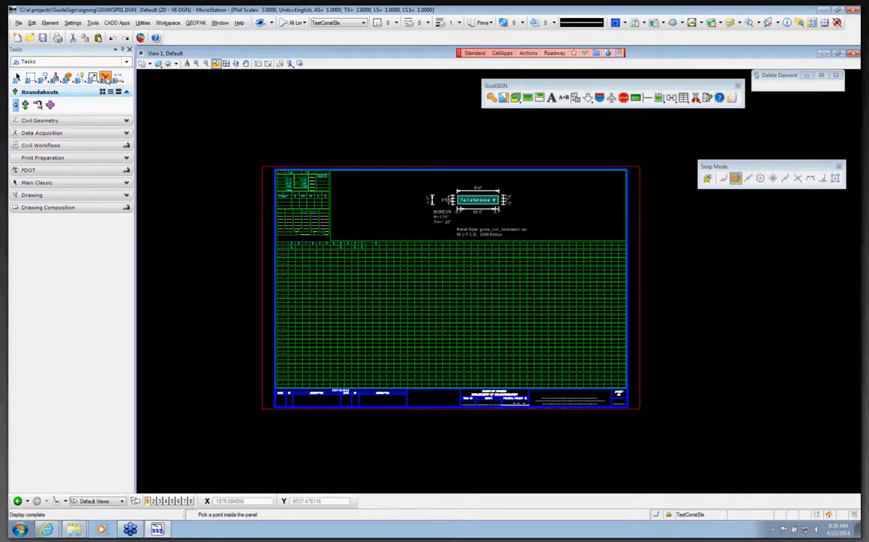
Delete the existing report from the Tallahassee drawing sheet.
{"action": "scroll", "coordinate": [324, 189], "scroll_direction": "up", "scroll_amount": 5}
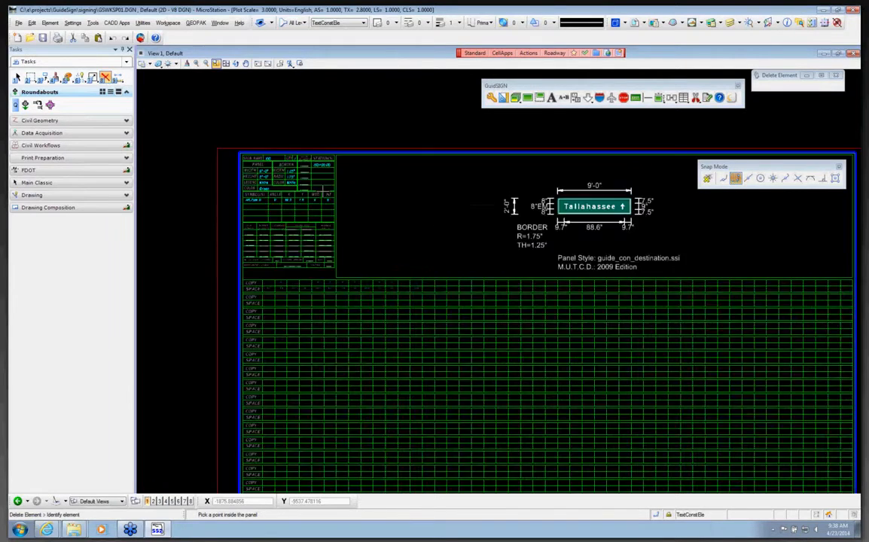
{"action": "scroll", "coordinate": [309, 115], "scroll_direction": "down", "scroll_amount": 5}
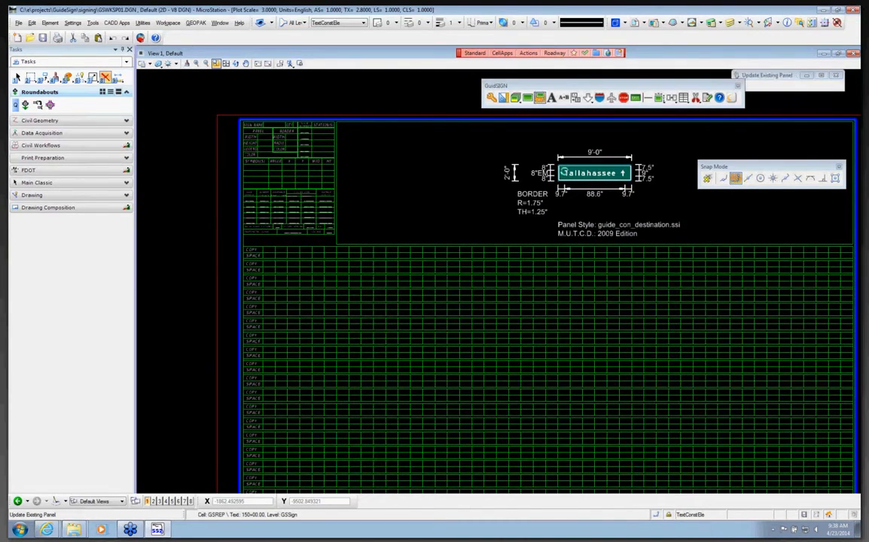
Update the Tallahassee panel with name 101 and station 50+00.00, keeping Ground mounting.
{"action": "left_click", "coordinate": [539, 100]}
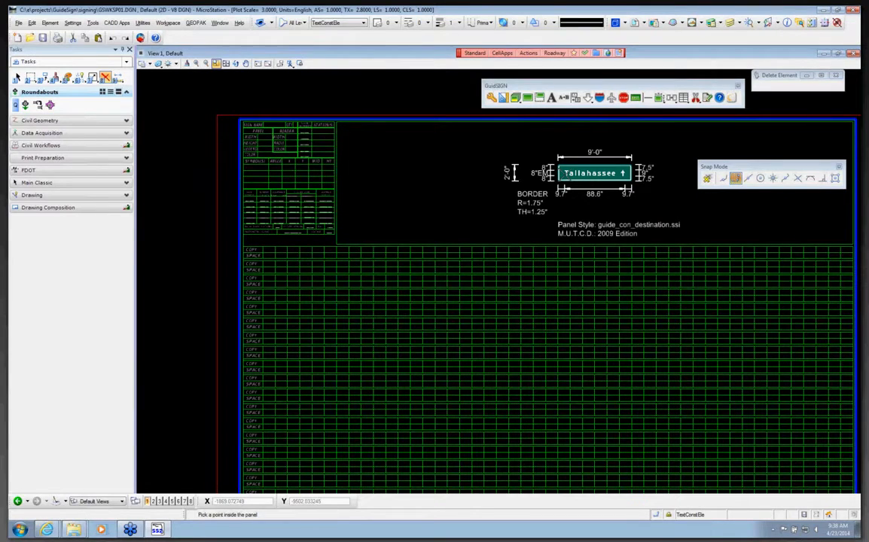
{"action": "left_click", "coordinate": [590, 175]}
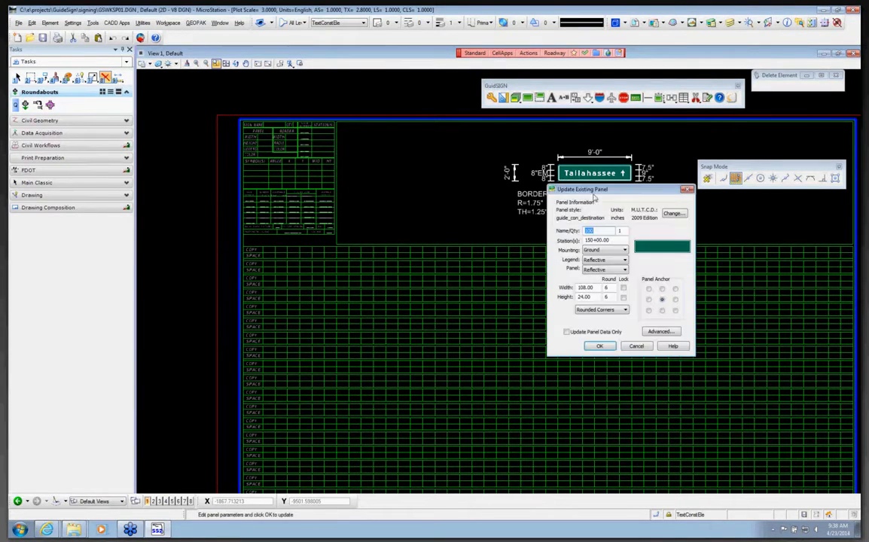
{"action": "left_click_drag", "start_coordinate": [591, 191], "coordinate": [323, 198]}
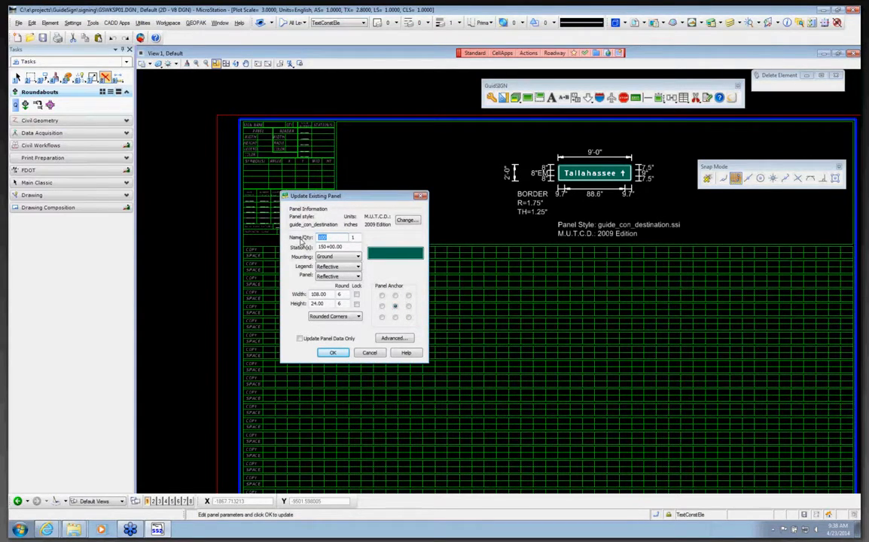
{"action": "type", "text": "1"}
{"action": "left_click_drag", "start_coordinate": [343, 246], "coordinate": [307, 248]}
{"action": "type", "text": "50"}
{"action": "left_click", "coordinate": [342, 267]}
{"action": "left_click", "coordinate": [341, 258]}
{"action": "left_click", "coordinate": [341, 258]}
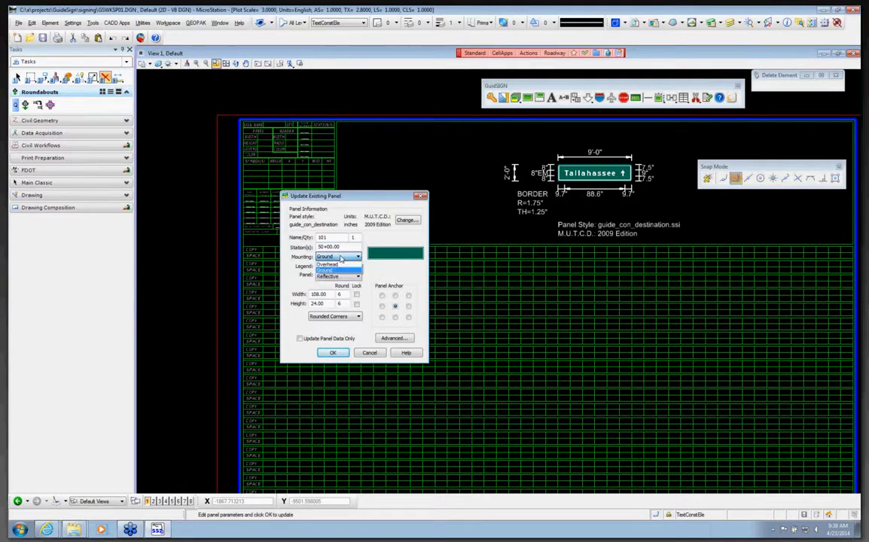
{"action": "left_click", "coordinate": [341, 259]}
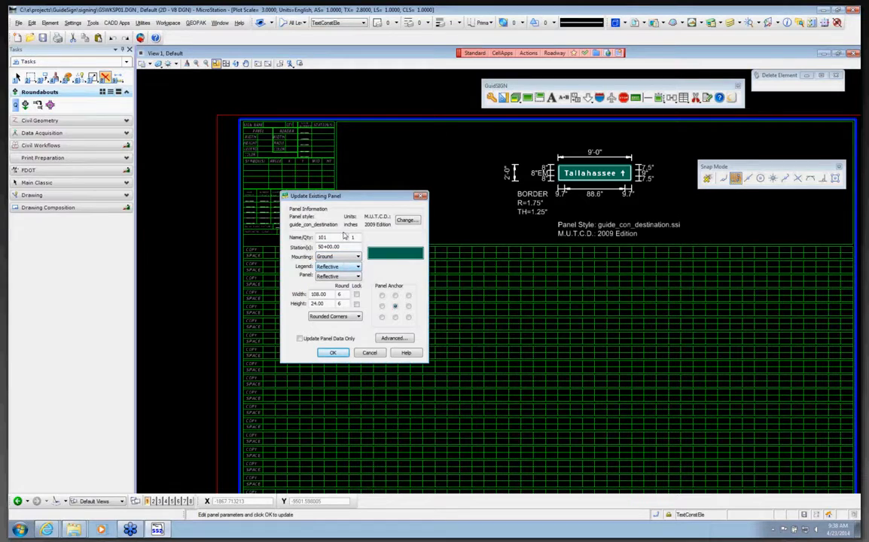
{"action": "left_click", "coordinate": [333, 354]}
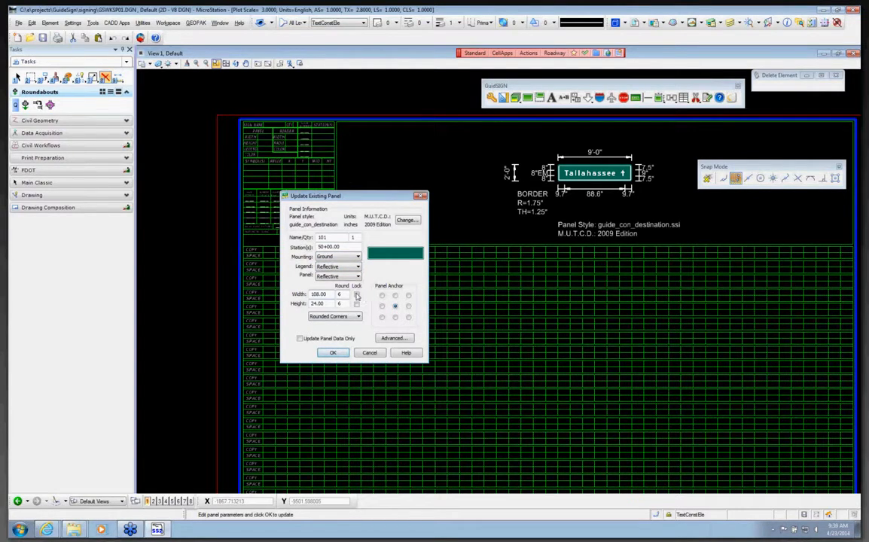
{"action": "left_click", "coordinate": [334, 353]}
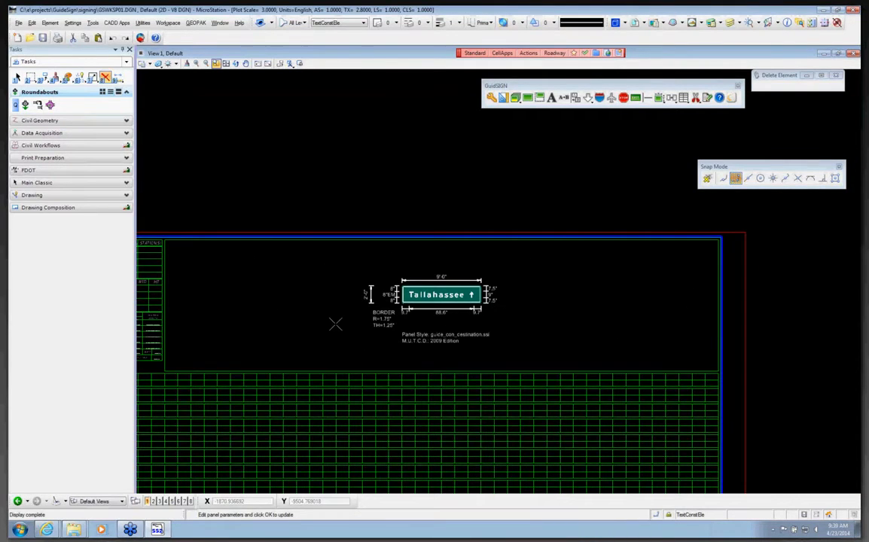
Place an FDOT 1 Pane Report for the updated Tallahassee panel at plot scale 1:50, with Coords/Panel letter positions and Inches/Tenths display.
{"action": "scroll", "coordinate": [487, 322], "scroll_direction": "down", "scroll_amount": 3}
{"action": "scroll", "coordinate": [256, 294], "scroll_direction": "up", "scroll_amount": 3}
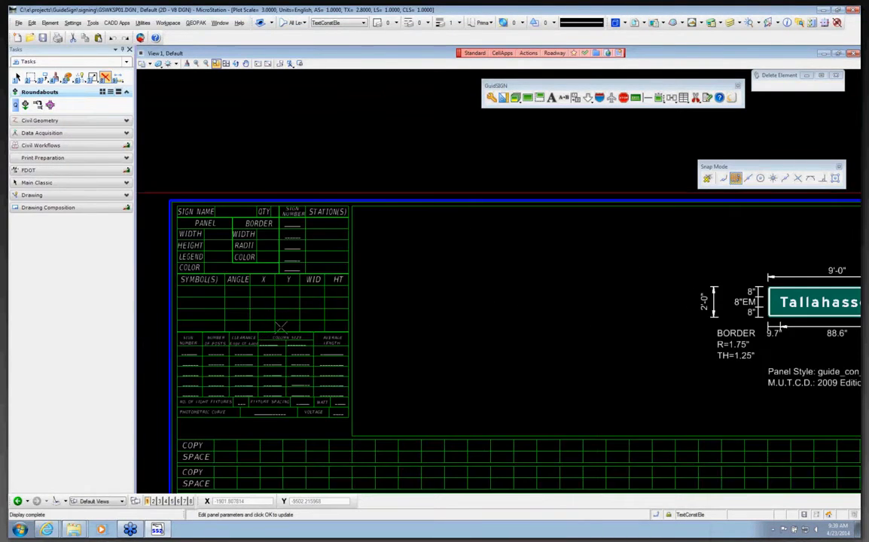
{"action": "left_click", "coordinate": [684, 99]}
{"action": "left_click", "coordinate": [779, 308]}
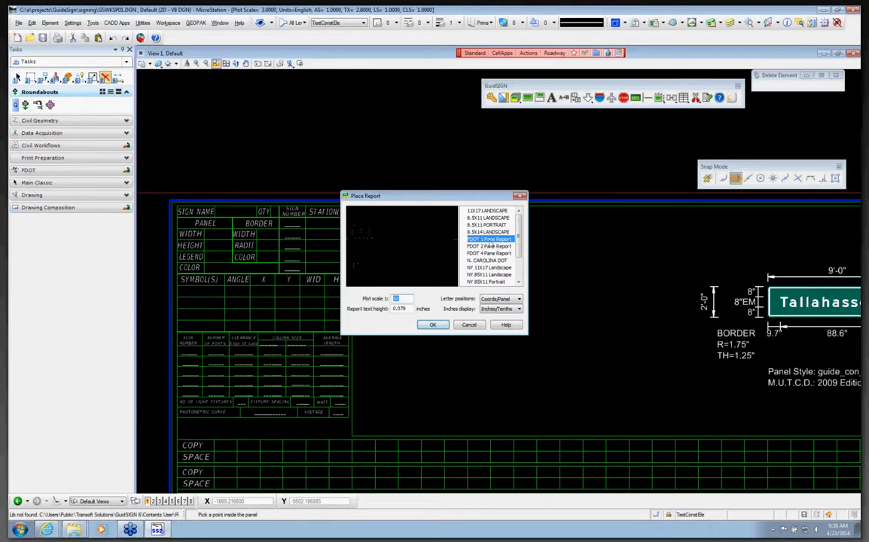
{"action": "left_click", "coordinate": [435, 325]}
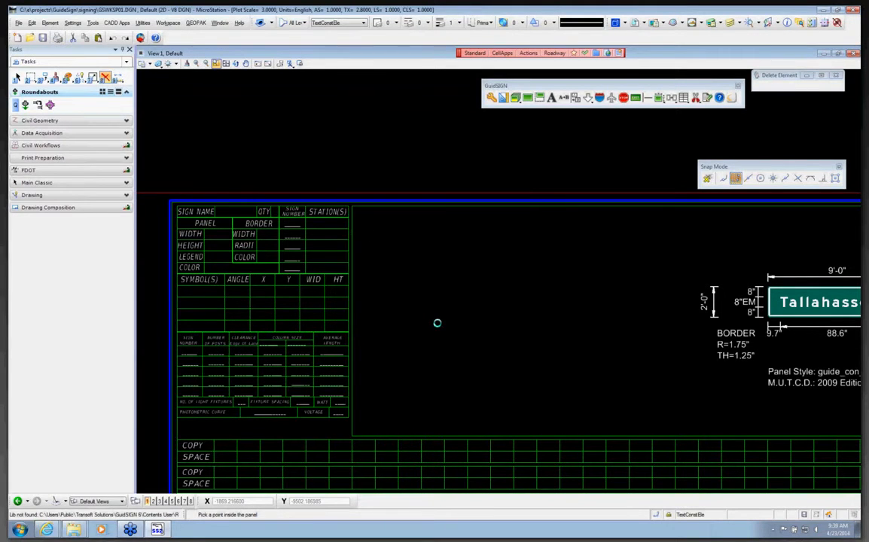
{"action": "scroll", "coordinate": [221, 73], "scroll_direction": "up", "scroll_amount": 5}
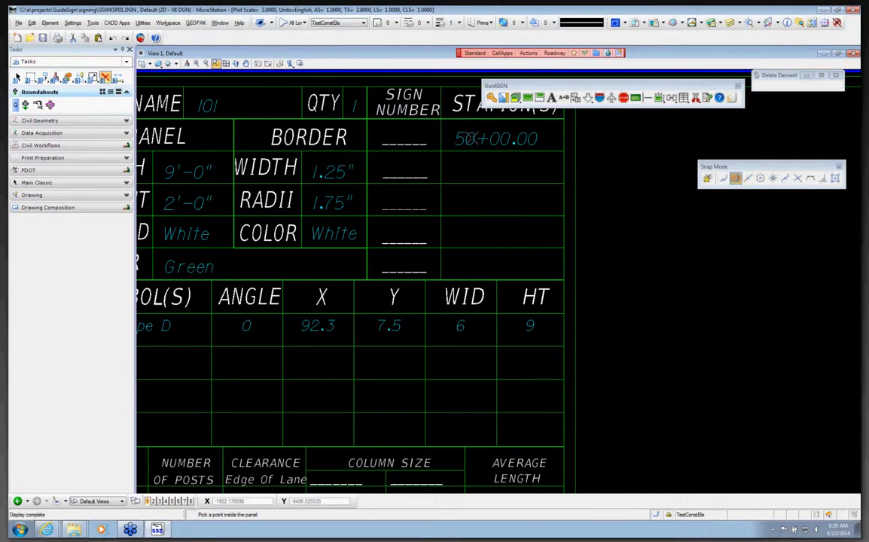
{"action": "scroll", "coordinate": [446, 177], "scroll_direction": "down", "scroll_amount": 3}
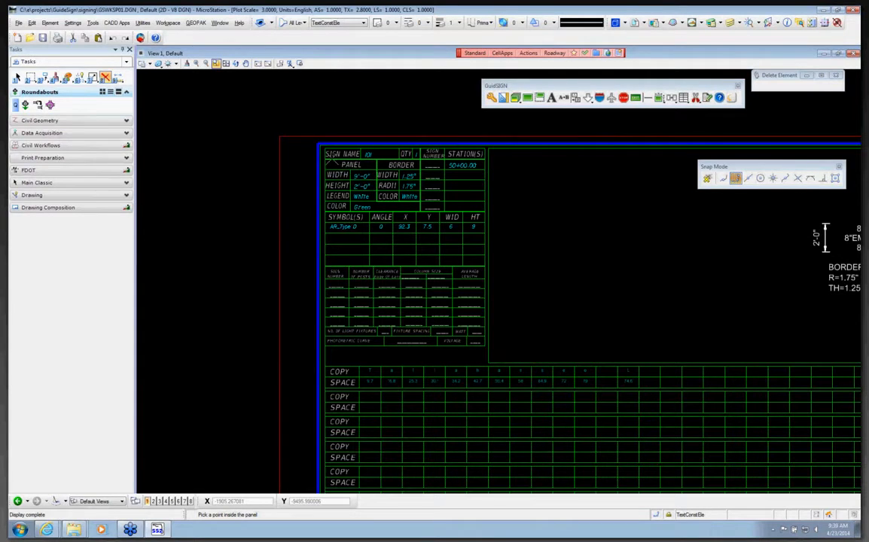
Delete the report and the one-pane drawing sheet around the Tallahassee panel.
{"action": "scroll", "coordinate": [277, 159], "scroll_direction": "down", "scroll_amount": 2}
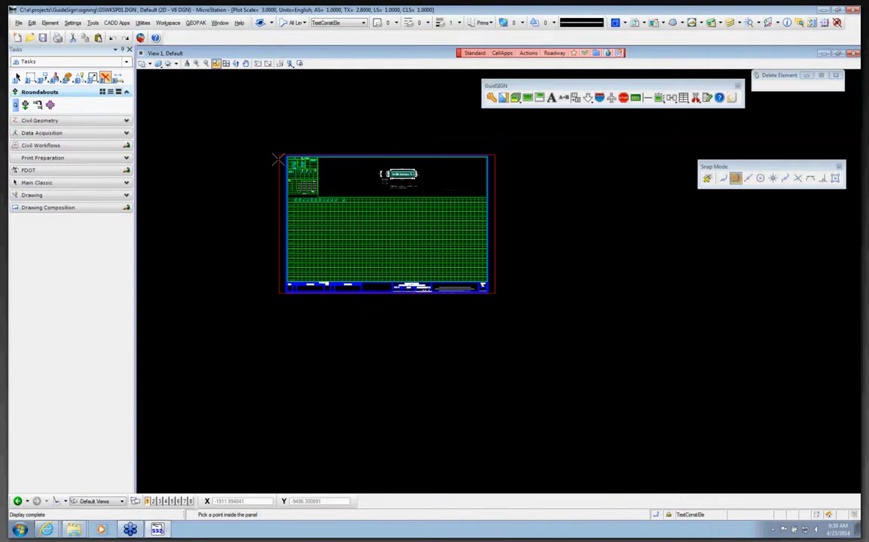
{"action": "scroll", "coordinate": [401, 155], "scroll_direction": "up", "scroll_amount": 1}
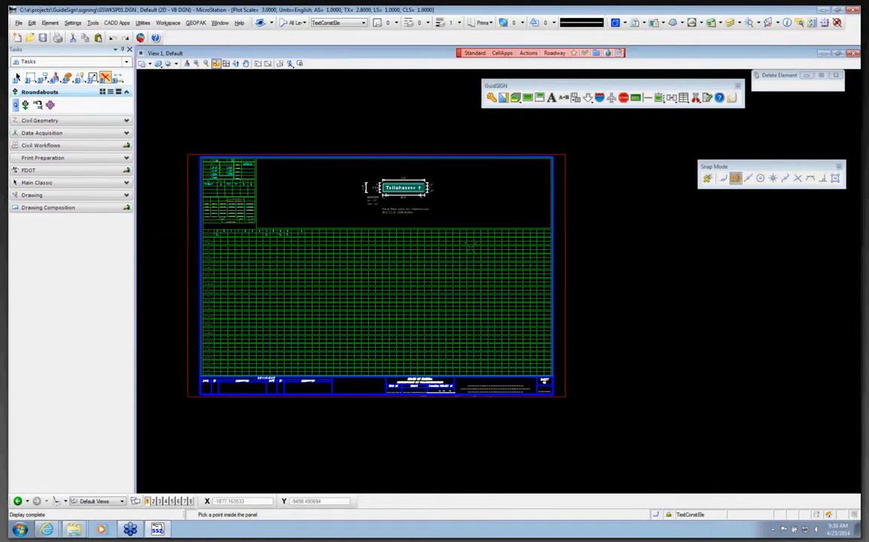
{"action": "scroll", "coordinate": [400, 174], "scroll_direction": "up", "scroll_amount": 3}
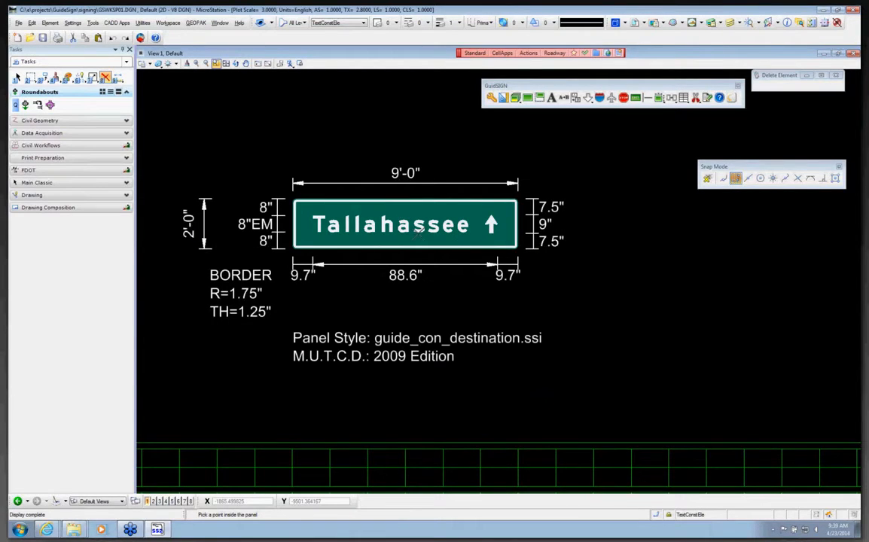
{"action": "scroll", "coordinate": [400, 226], "scroll_direction": "down", "scroll_amount": 5}
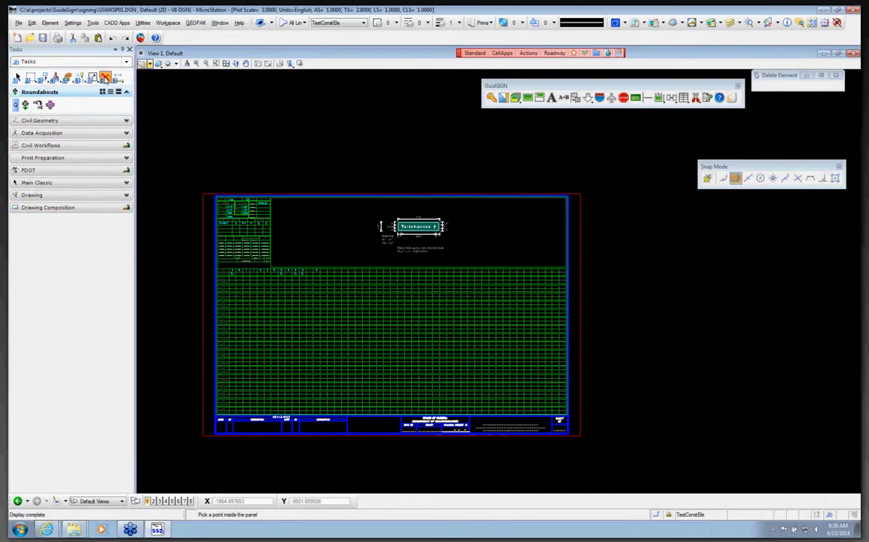
{"action": "scroll", "coordinate": [201, 218], "scroll_direction": "up", "scroll_amount": 2}
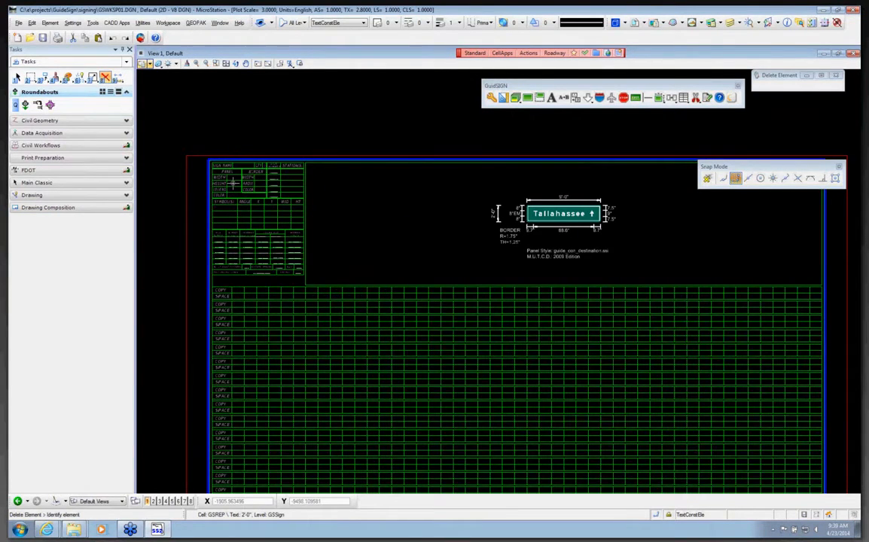
{"action": "left_click", "coordinate": [249, 179]}
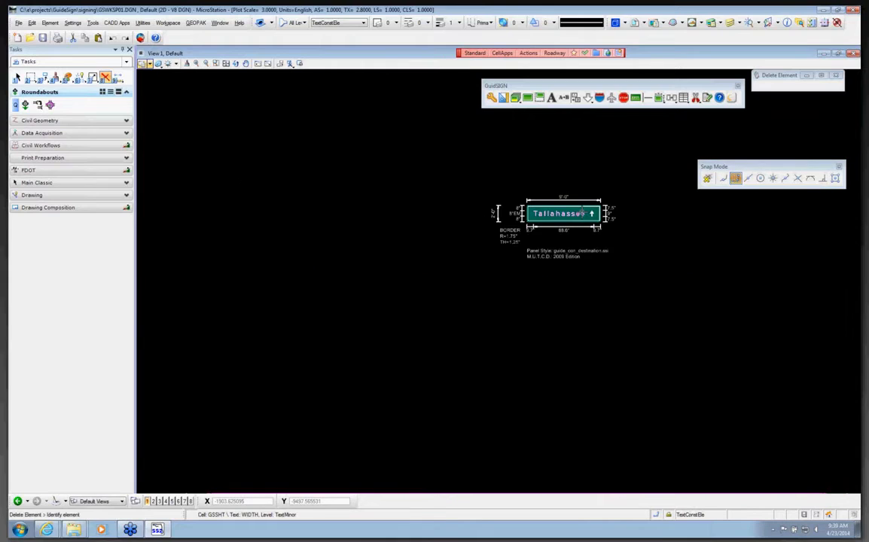
Place an FDOT 2 Pane Sheet for the Tallahassee panel at plot scale 1:50.
{"action": "scroll", "coordinate": [654, 211], "scroll_direction": "down", "scroll_amount": 1}
{"action": "scroll", "coordinate": [623, 214], "scroll_direction": "up", "scroll_amount": 3}
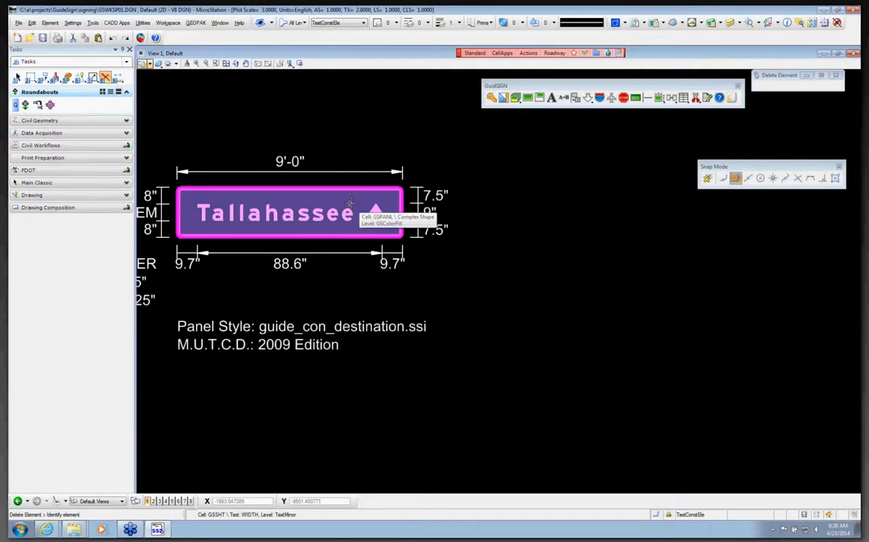
{"action": "scroll", "coordinate": [350, 201], "scroll_direction": "down", "scroll_amount": 2}
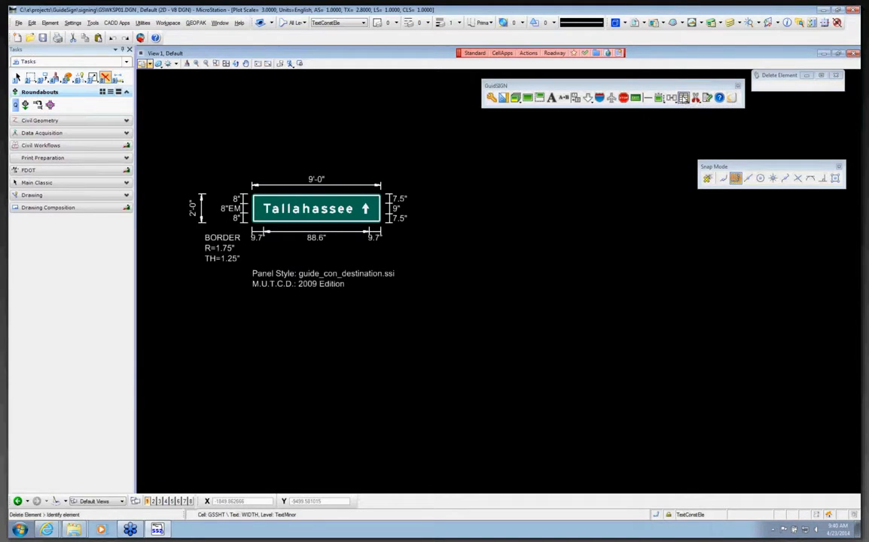
{"action": "left_click", "coordinate": [683, 98]}
{"action": "left_click", "coordinate": [702, 110]}
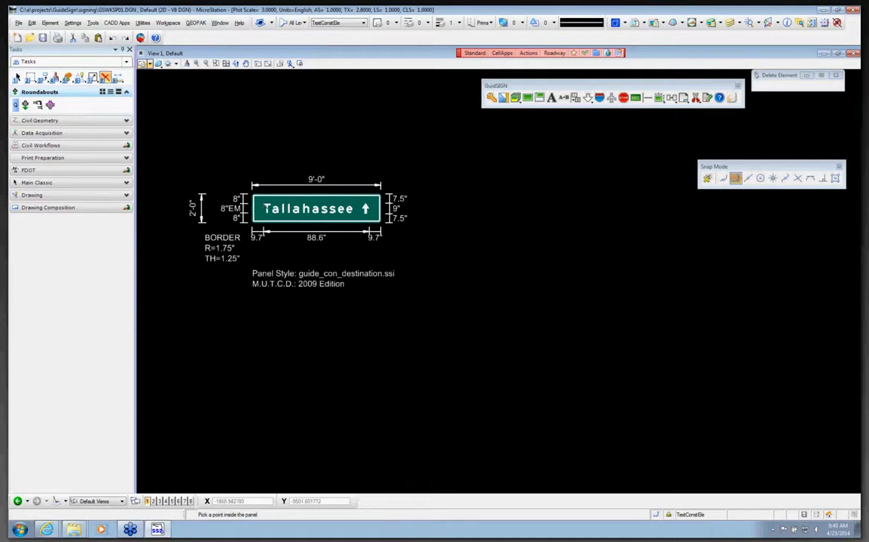
{"action": "left_click", "coordinate": [275, 215]}
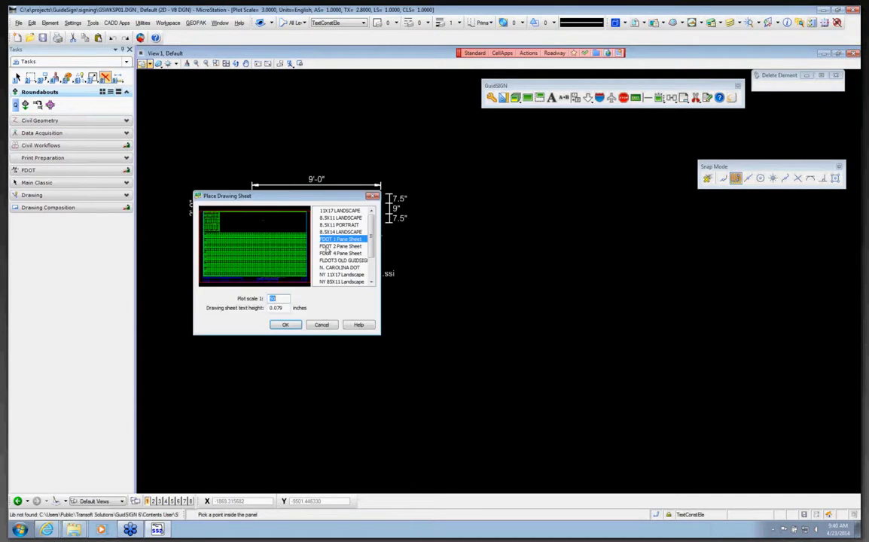
{"action": "left_click", "coordinate": [335, 246]}
{"action": "mouse_move", "coordinate": [319, 200]}
{"action": "left_mouse_down"}
{"action": "mouse_move", "coordinate": [322, 226]}
{"action": "mouse_move", "coordinate": [530, 224]}
{"action": "left_mouse_up"}
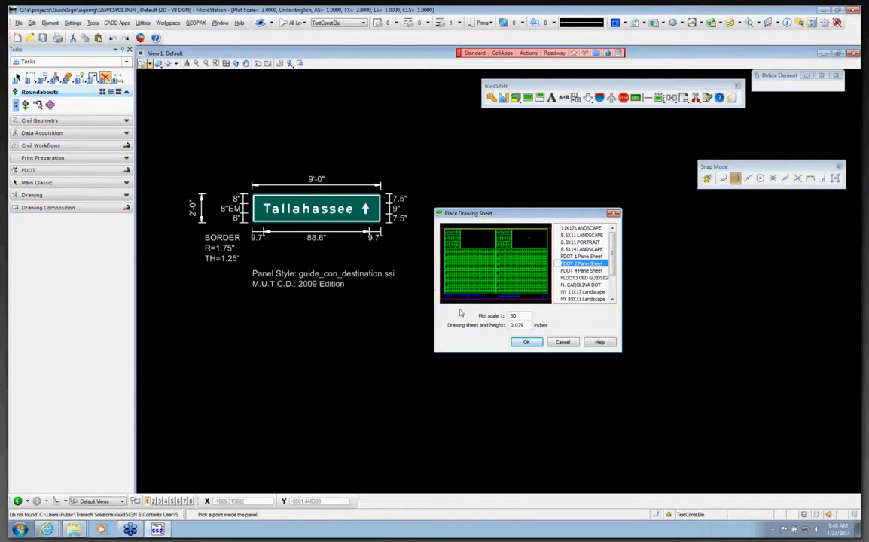
{"action": "left_click", "coordinate": [526, 343]}
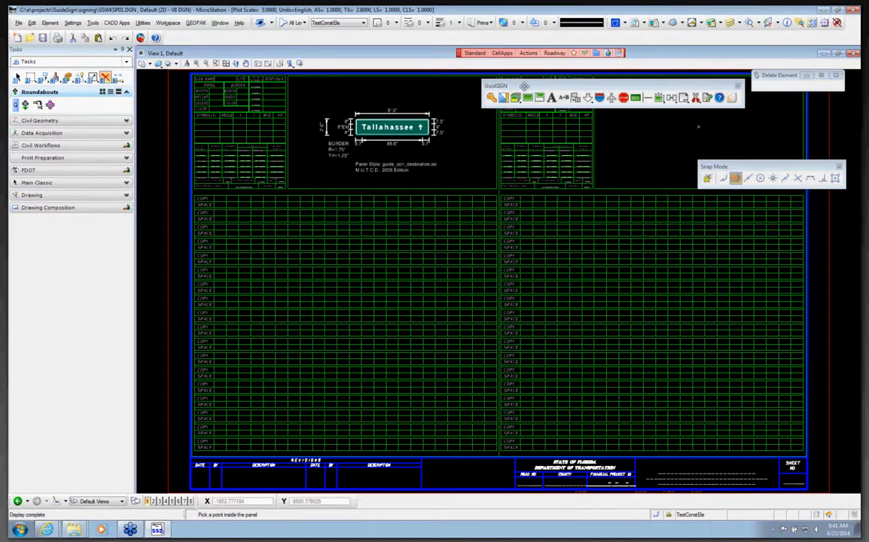
Move the GuidSIGN tools off the empty second pane and make guide_con_distance the current panel style.
{"action": "left_click_drag", "start_coordinate": [525, 87], "coordinate": [367, 247]}
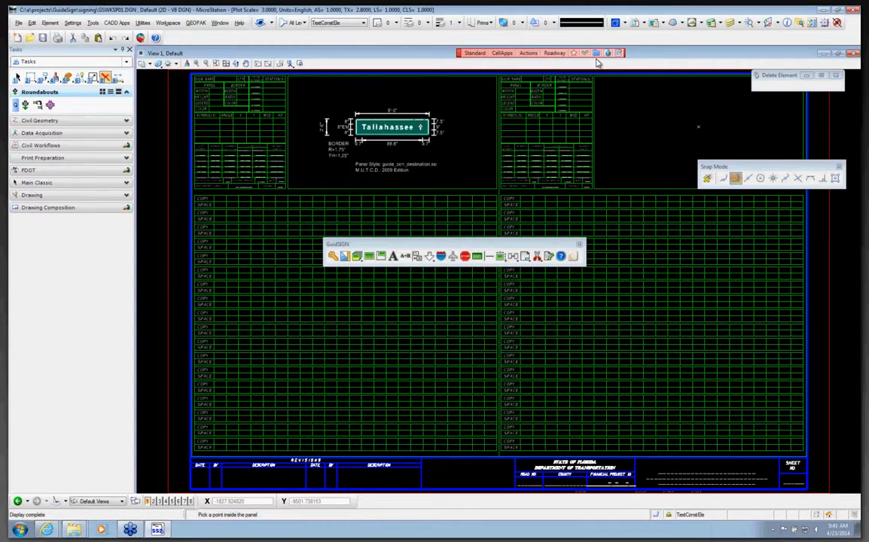
{"action": "left_click", "coordinate": [344, 257]}
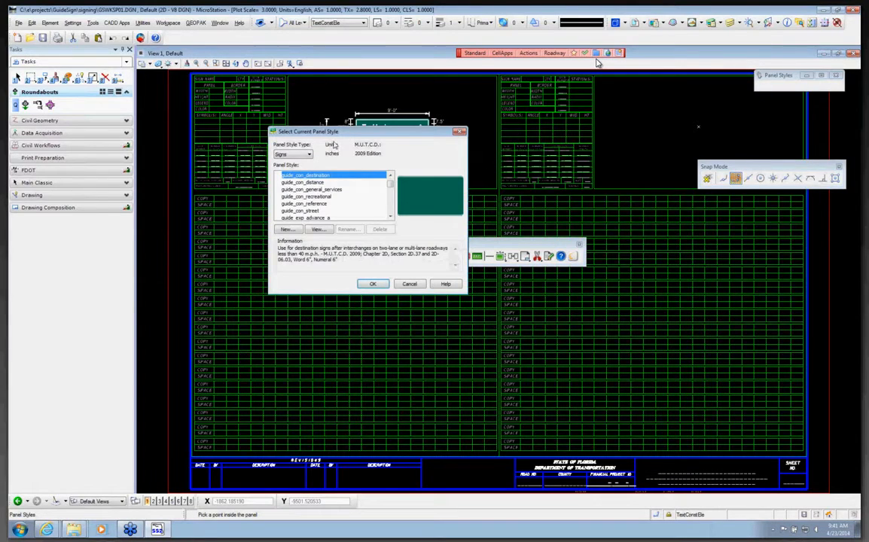
{"action": "left_click_drag", "start_coordinate": [309, 131], "coordinate": [199, 161]}
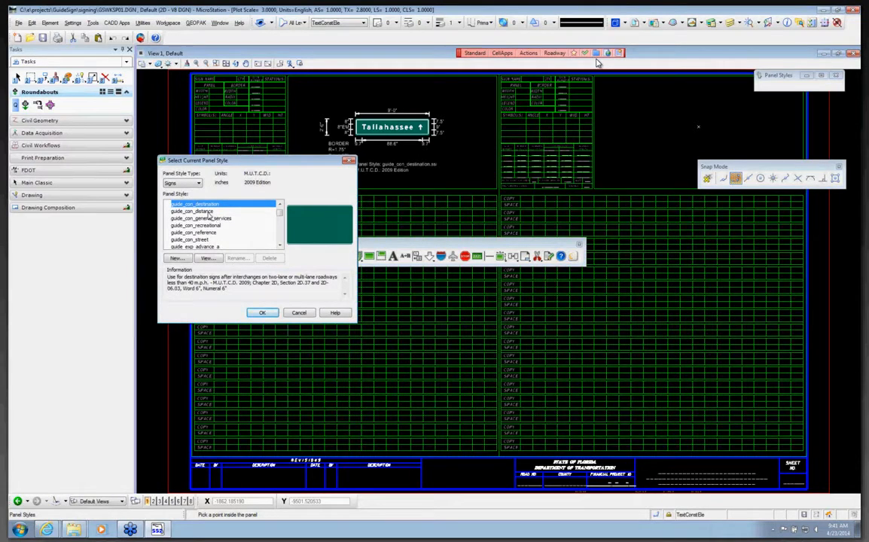
{"action": "left_click", "coordinate": [210, 213]}
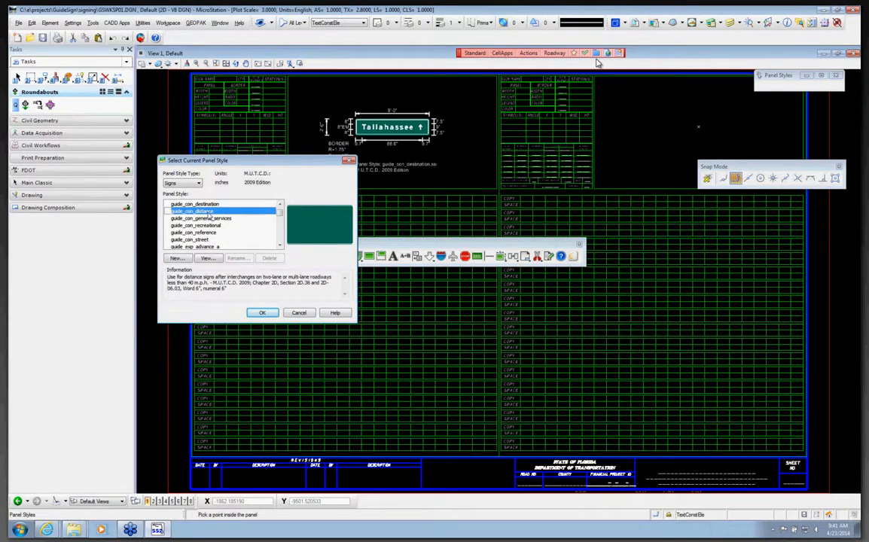
{"action": "left_click", "coordinate": [261, 313]}
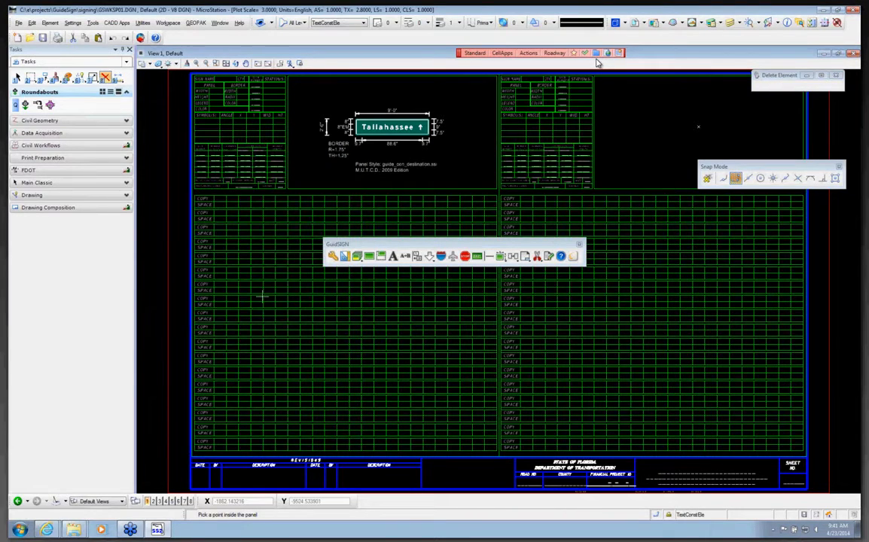
{"action": "left_click", "coordinate": [359, 257]}
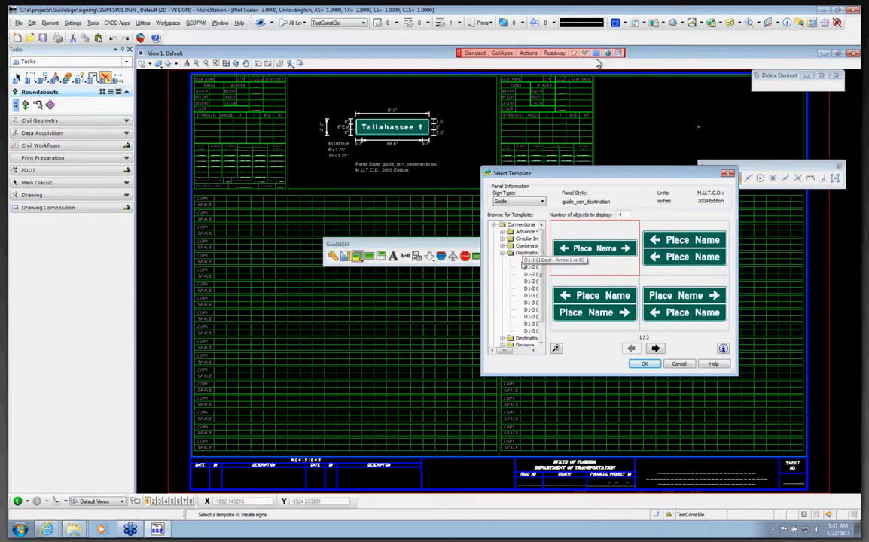
{"action": "left_click", "coordinate": [519, 340]}
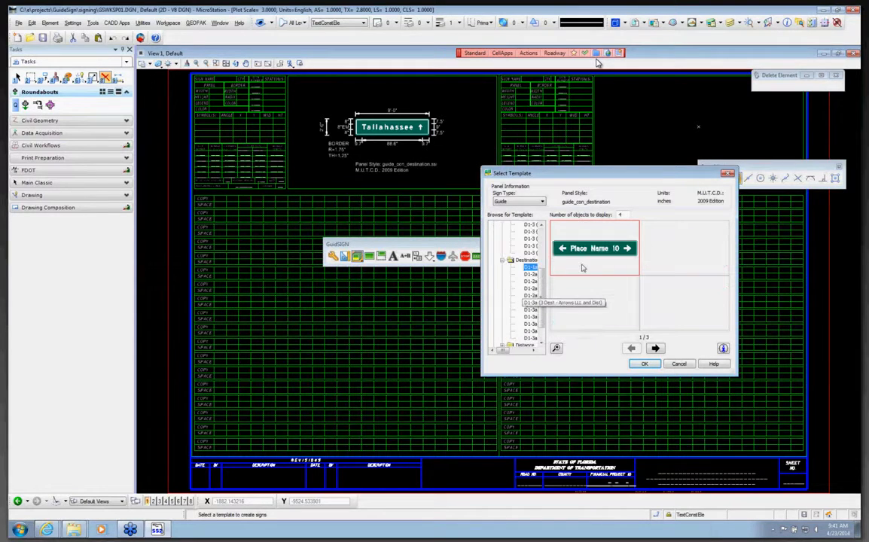
{"action": "left_click", "coordinate": [530, 275]}
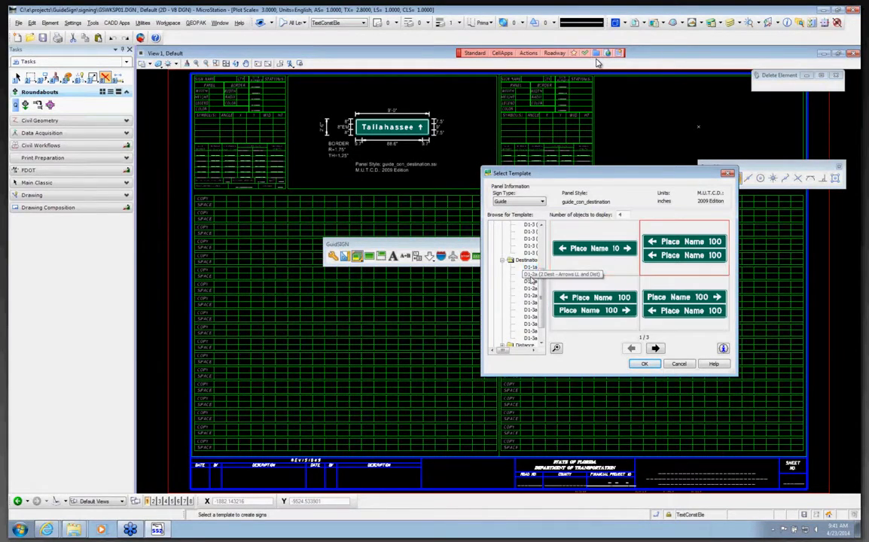
{"action": "left_click", "coordinate": [531, 282]}
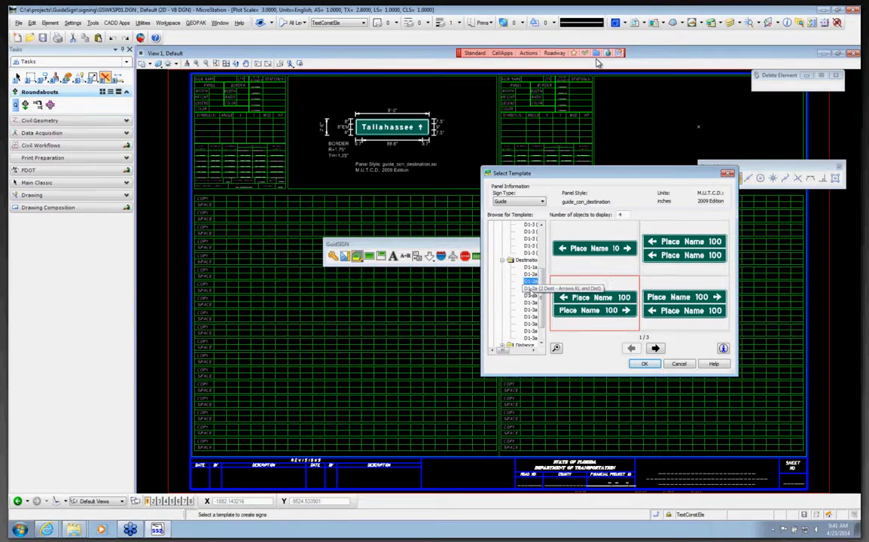
{"action": "left_click", "coordinate": [531, 289]}
{"action": "left_click", "coordinate": [531, 295]}
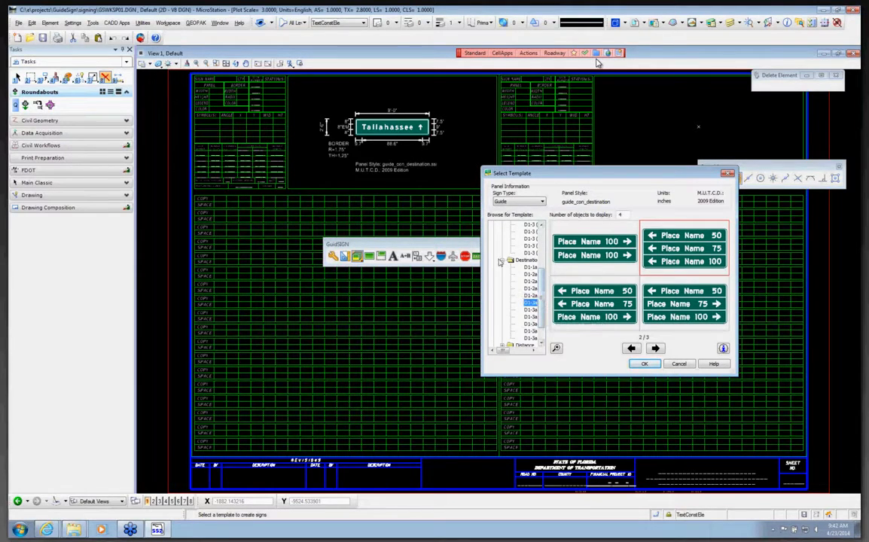
{"action": "left_click", "coordinate": [642, 364]}
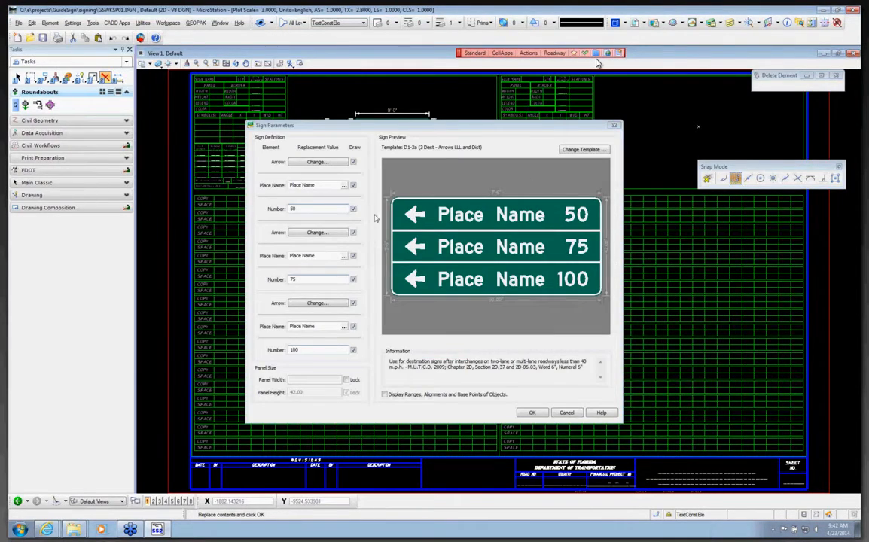
{"action": "left_click", "coordinate": [352, 163]}
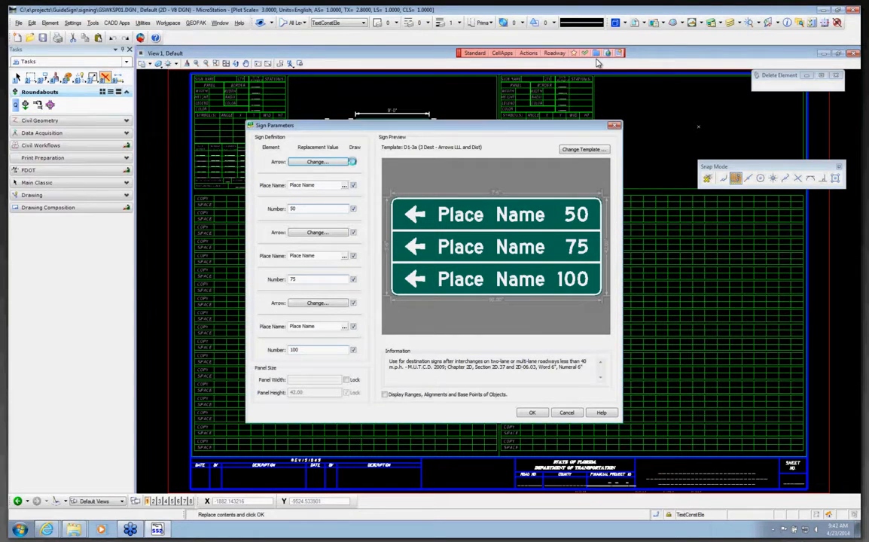
{"action": "left_click", "coordinate": [353, 163]}
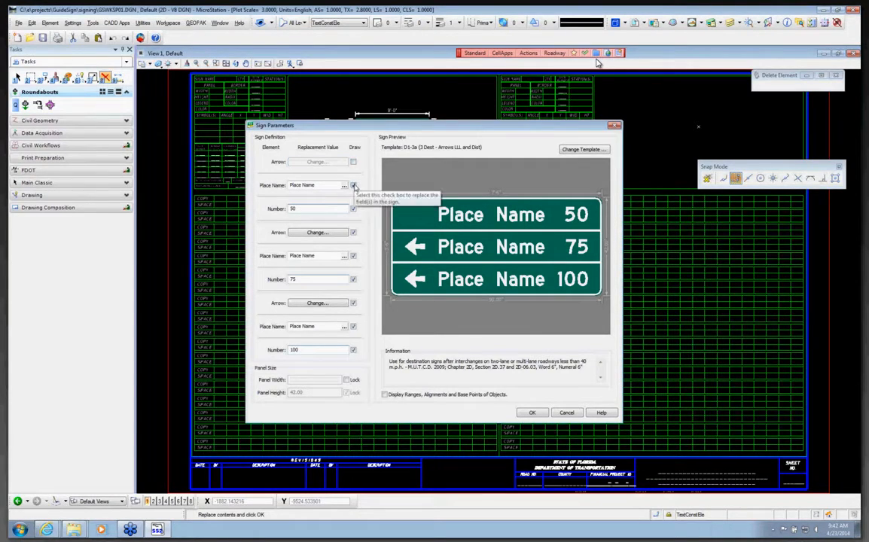
{"action": "left_click", "coordinate": [353, 185]}
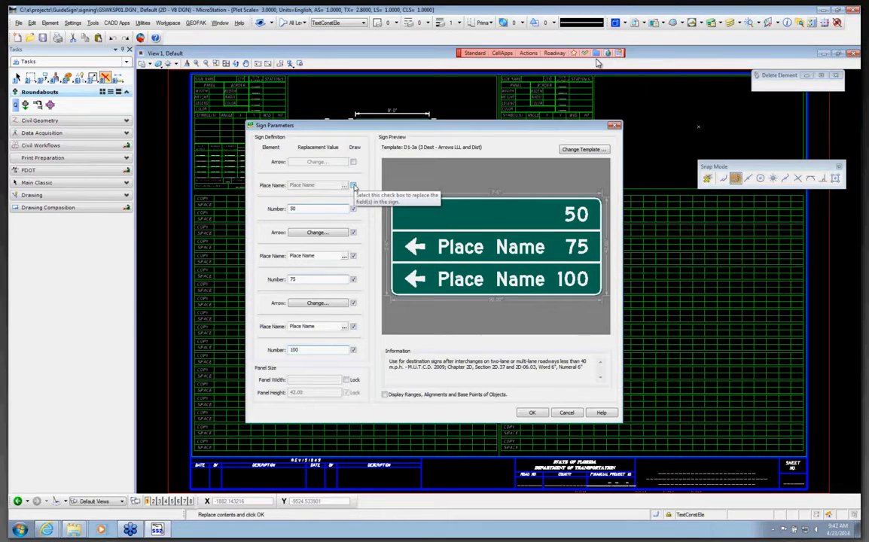
{"action": "left_click", "coordinate": [353, 185]}
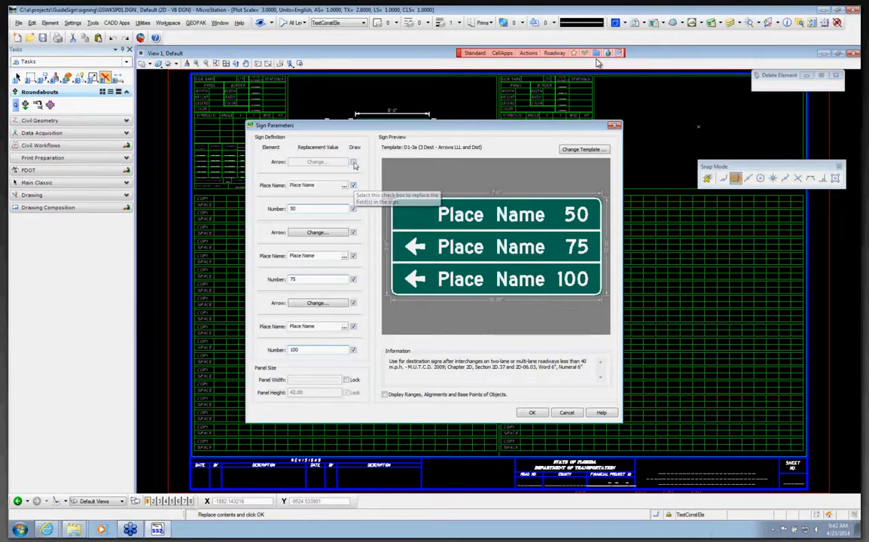
{"action": "left_click", "coordinate": [353, 163]}
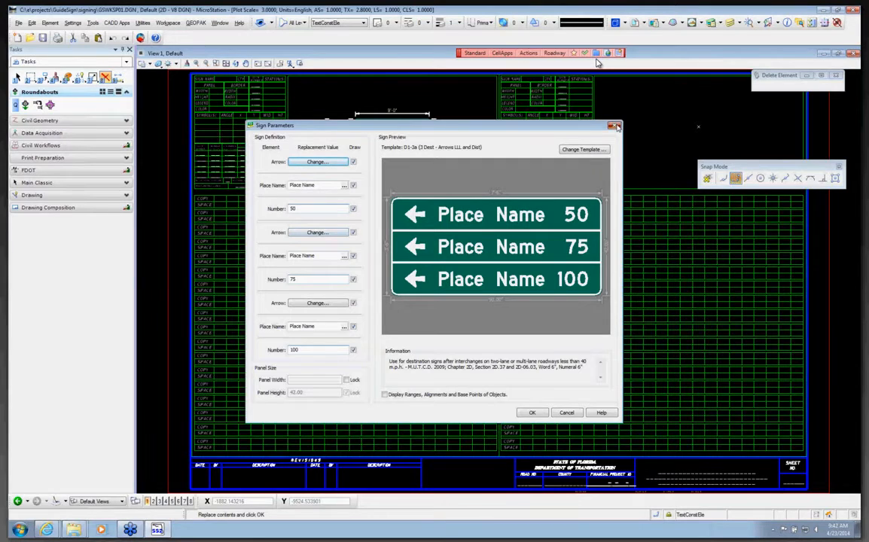
{"action": "left_click", "coordinate": [616, 126]}
Start a new sign from the D1-2a template with two destinations, right arrows and distances.
{"action": "left_click_drag", "start_coordinate": [388, 244], "coordinate": [367, 201]}
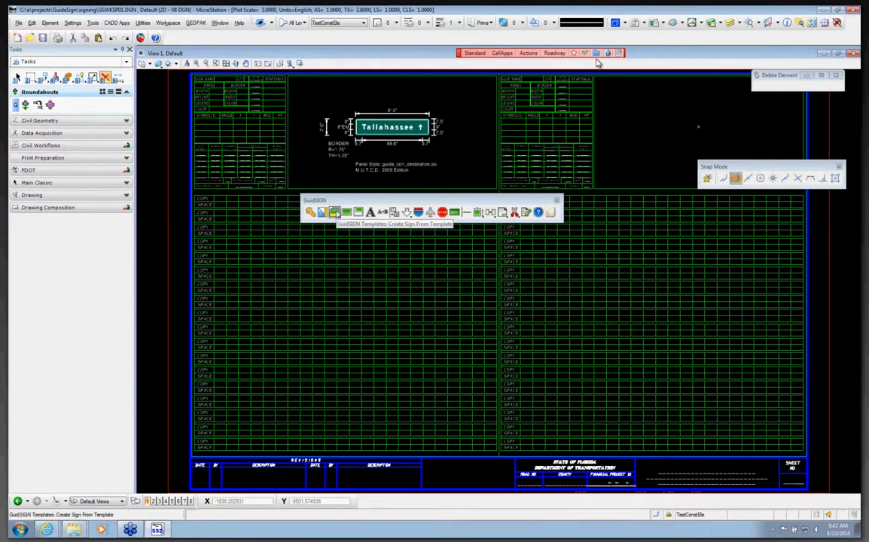
{"action": "left_click", "coordinate": [334, 213]}
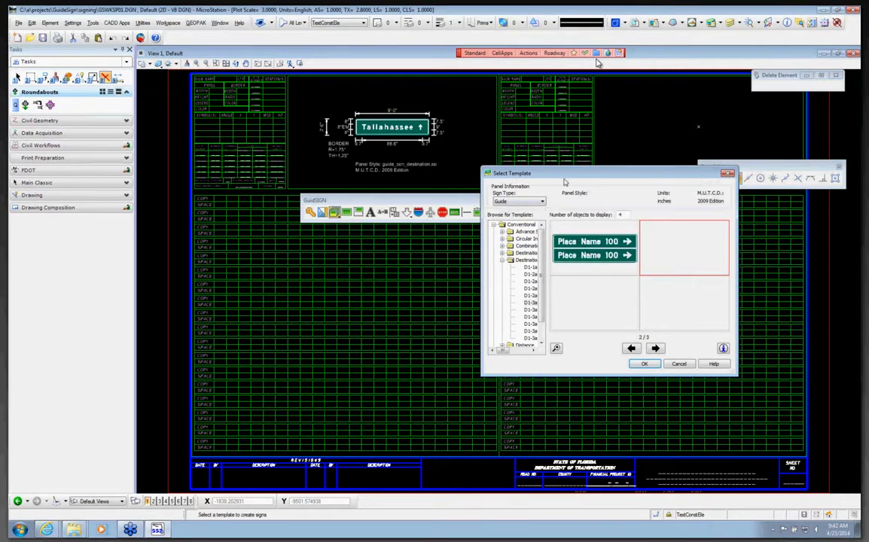
{"action": "left_click_drag", "start_coordinate": [564, 177], "coordinate": [356, 178]}
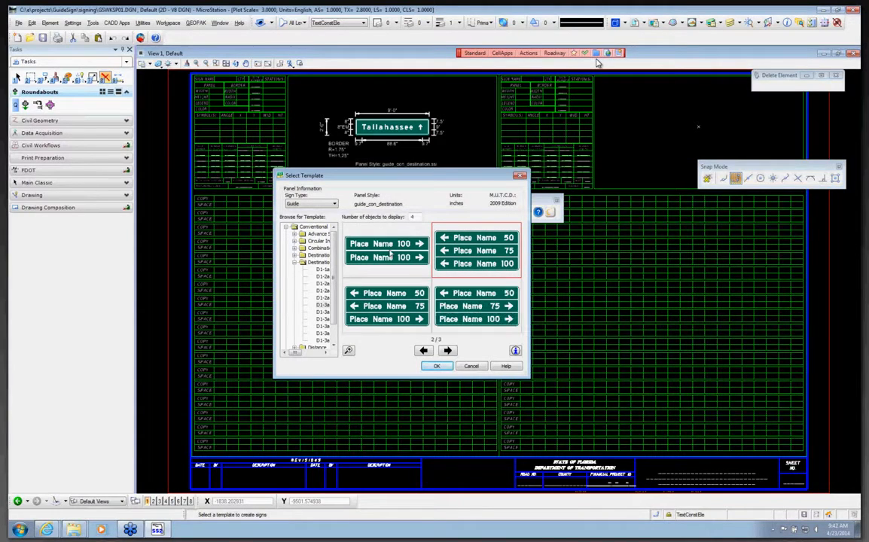
{"action": "left_click", "coordinate": [392, 247]}
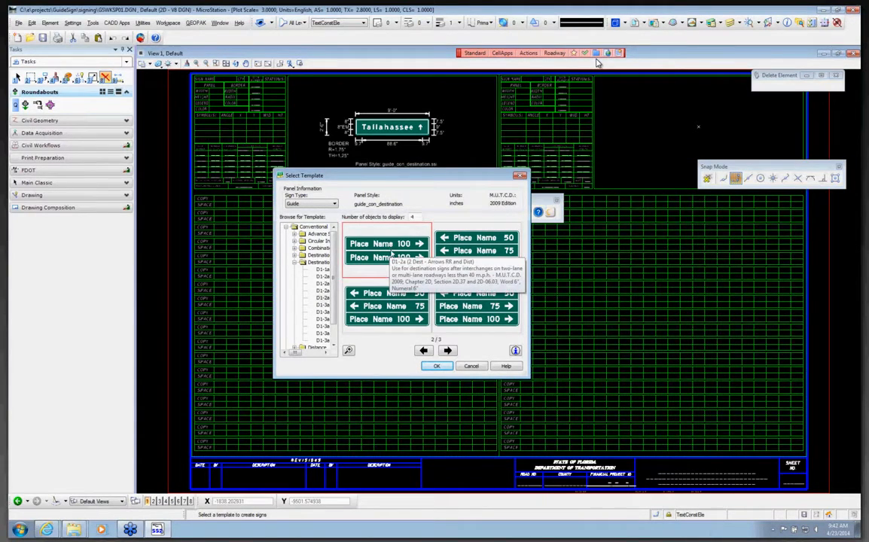
{"action": "left_click", "coordinate": [431, 367]}
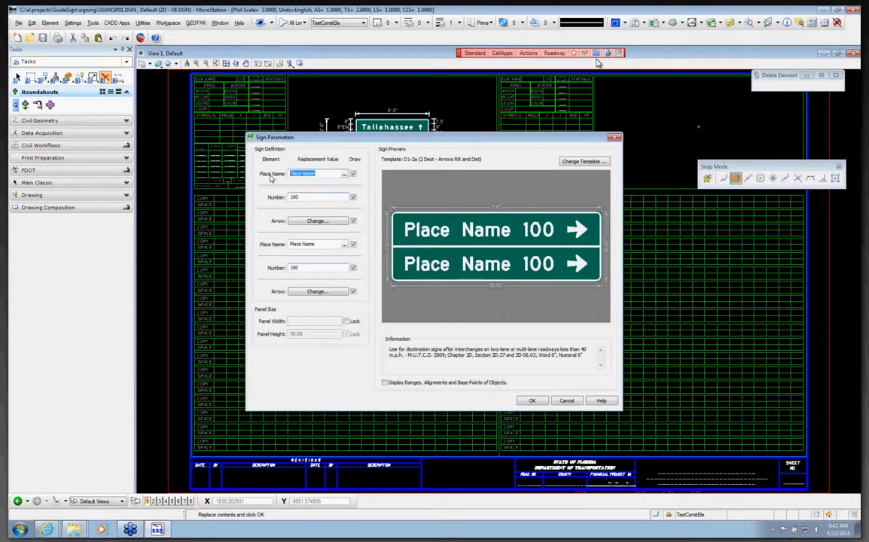
Set the sign's first line to Orlando with distance 25 and omit its arrow.
{"action": "type", "text": "Orlando"}
{"action": "key", "text": "Tab"}
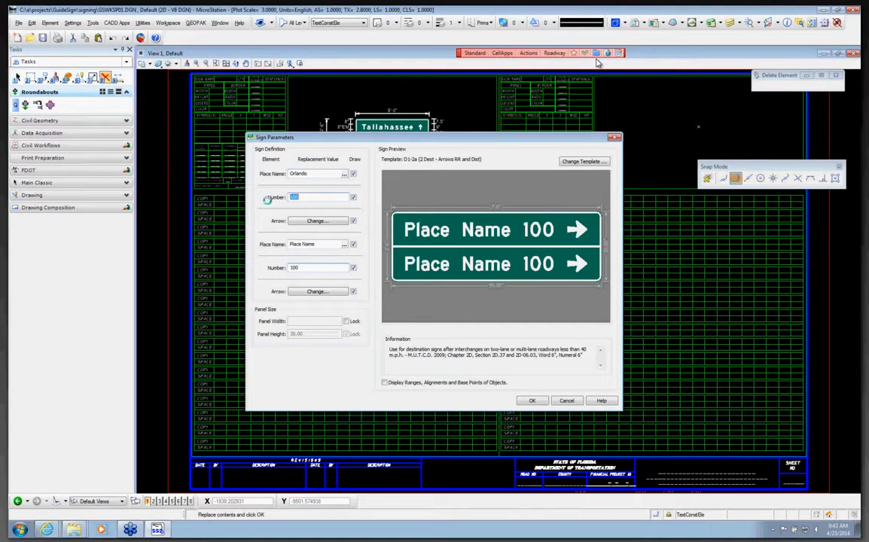
{"action": "type", "text": "25"}
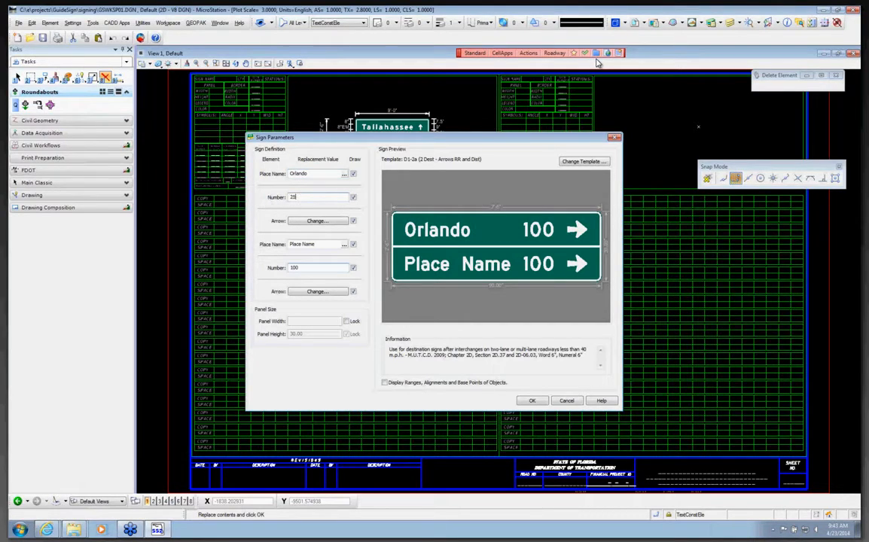
{"action": "left_click", "coordinate": [352, 220]}
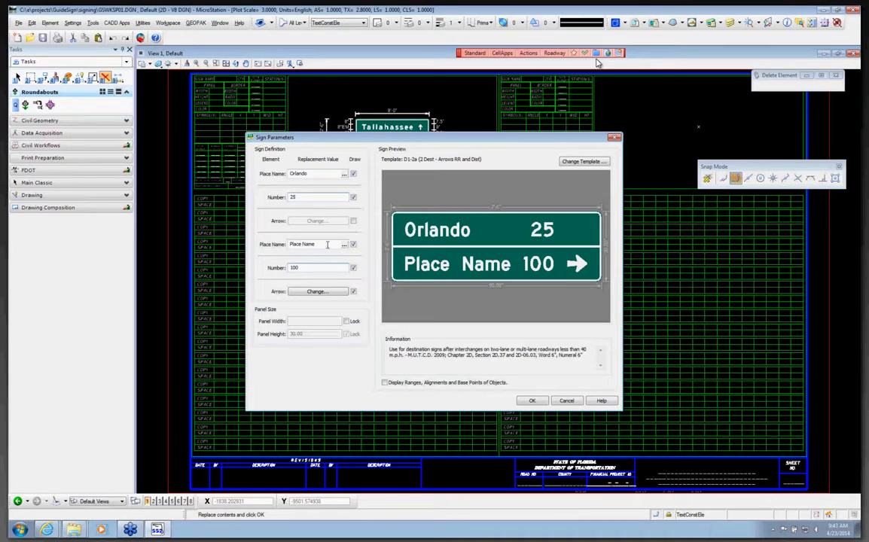
Set the second line to Tampa with distance 75 and no arrow, and place the sign in the sheet's empty second pane.
{"action": "key", "text": "Tab"}
{"action": "type", "text": "Tampa"}
{"action": "key", "text": "Tab"}
{"action": "type", "text": "7"}
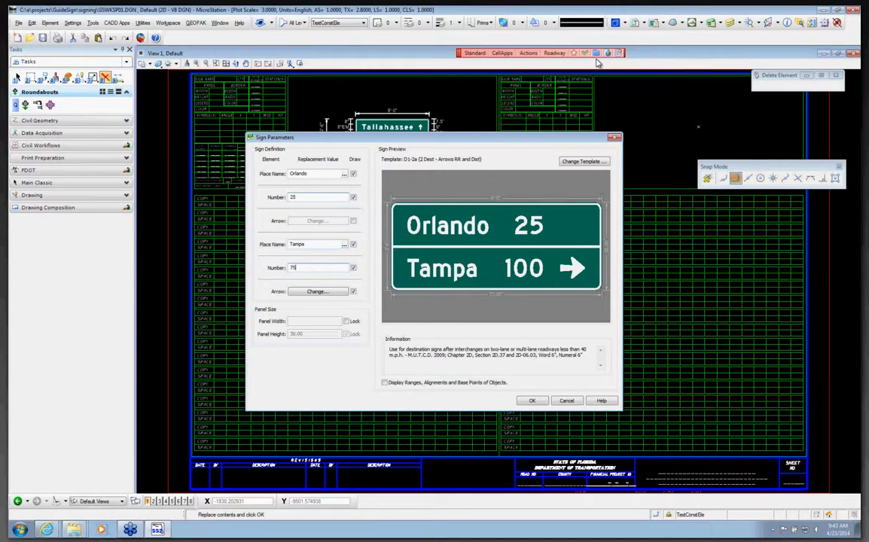
{"action": "left_click", "coordinate": [354, 292]}
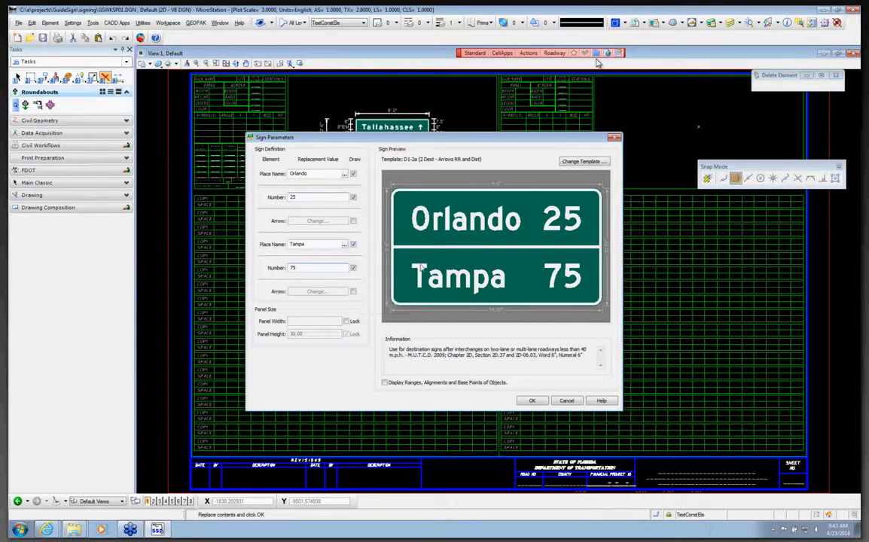
{"action": "left_click", "coordinate": [531, 402]}
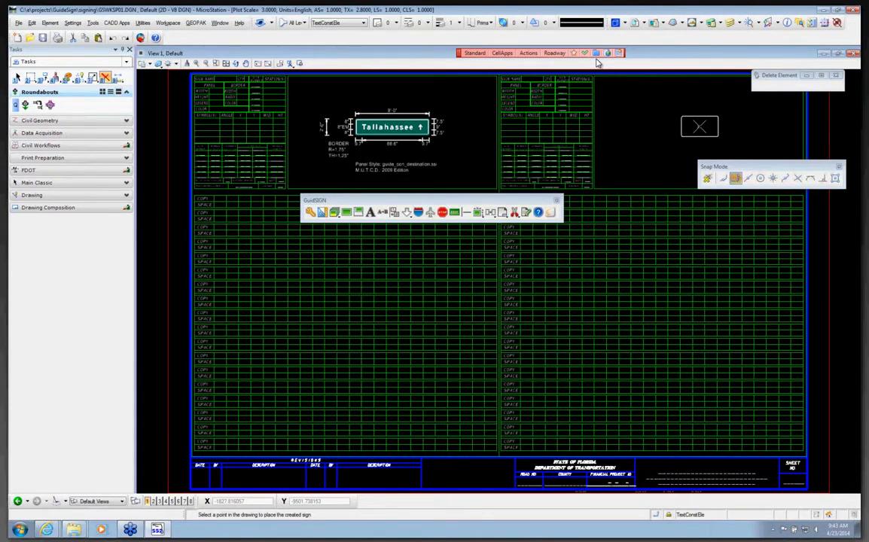
{"action": "left_click", "coordinate": [700, 127]}
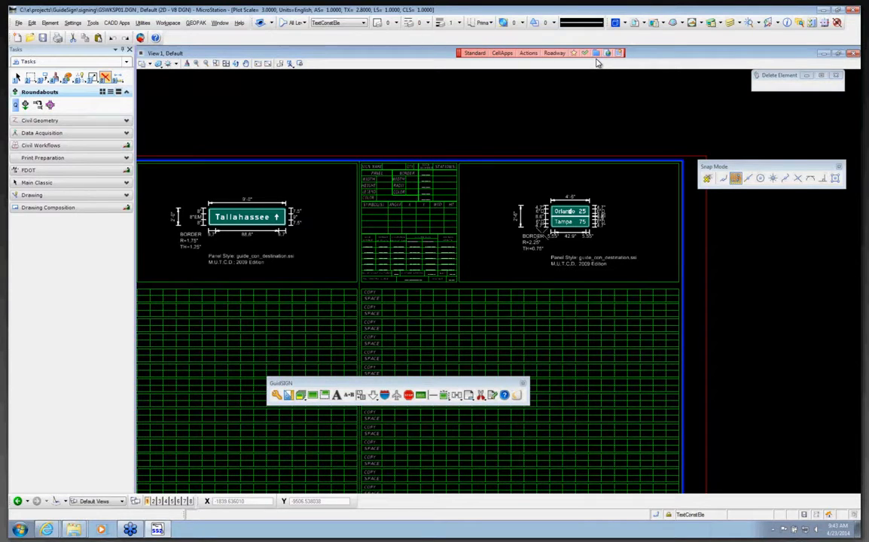
Update the Orlando/Tampa panel's data: name 102, station 100+00.00 and Ground mounting.
{"action": "scroll", "coordinate": [569, 213], "scroll_direction": "up", "scroll_amount": 2}
{"action": "scroll", "coordinate": [569, 213], "scroll_direction": "up", "scroll_amount": 2}
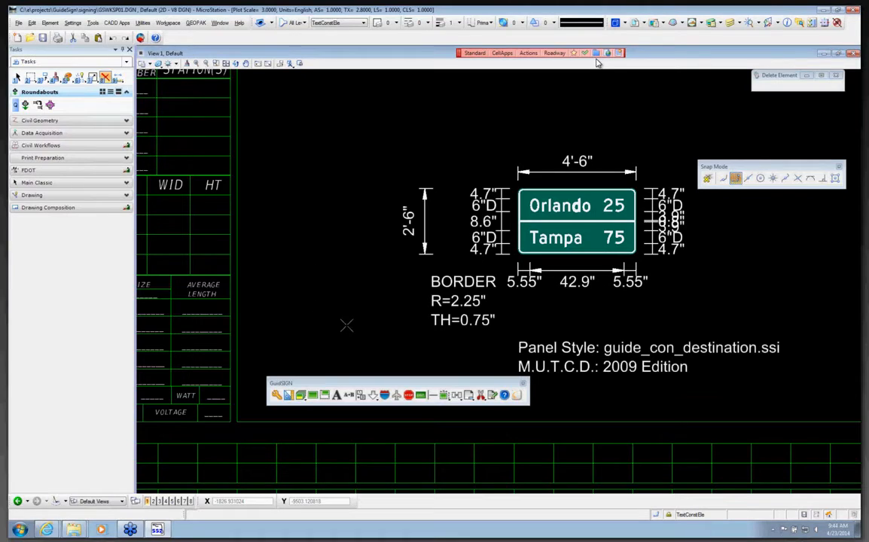
{"action": "scroll", "coordinate": [626, 217], "scroll_direction": "up", "scroll_amount": 1}
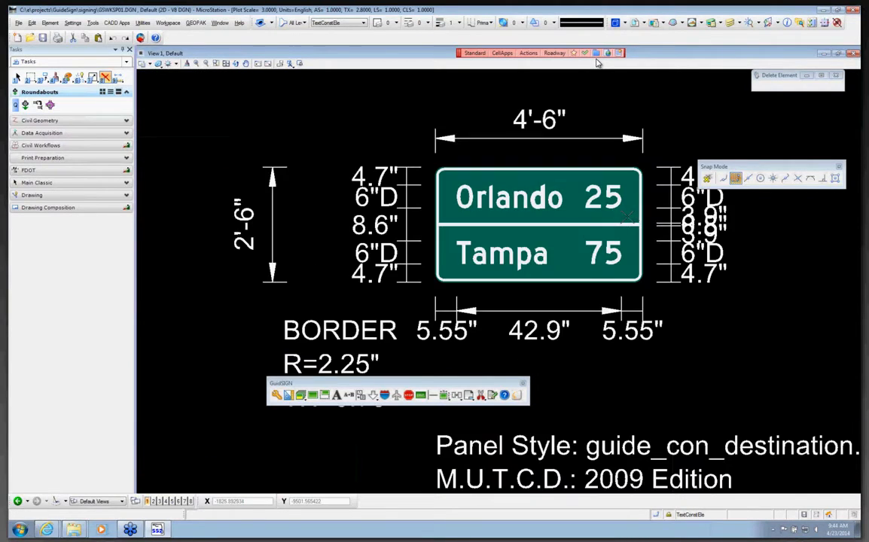
{"action": "left_click_drag", "start_coordinate": [719, 166], "coordinate": [710, 100]}
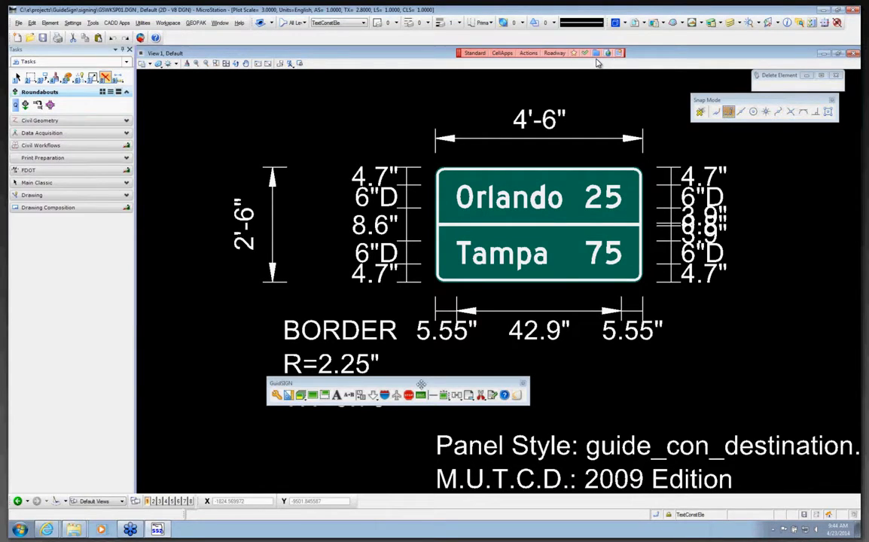
{"action": "left_click_drag", "start_coordinate": [381, 383], "coordinate": [344, 398]}
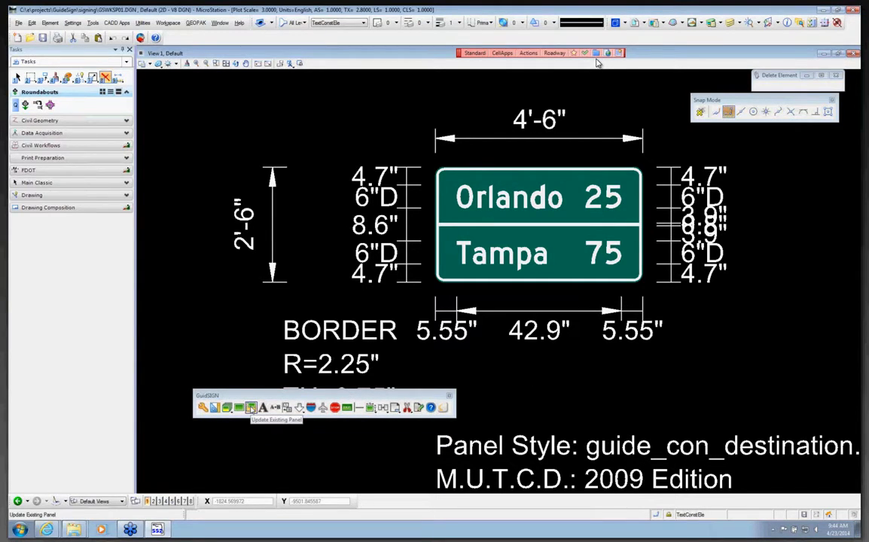
{"action": "left_click", "coordinate": [251, 407]}
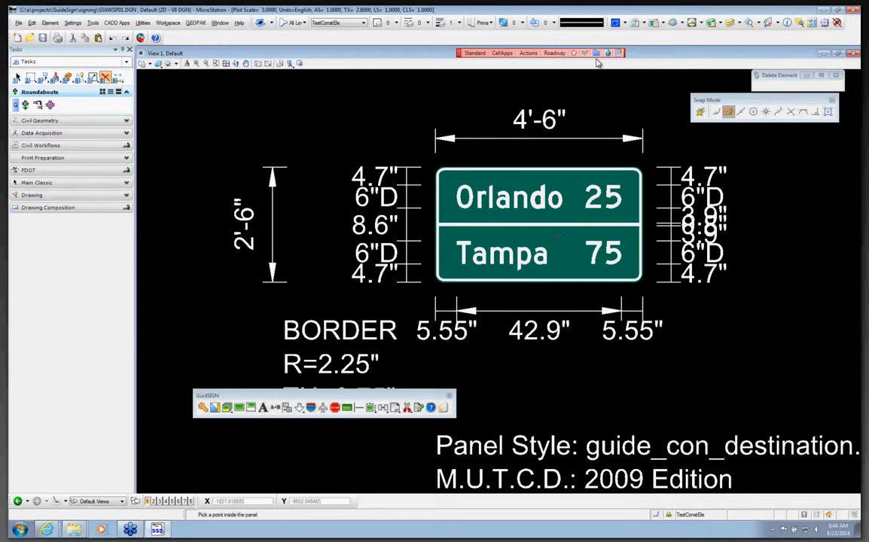
{"action": "left_click", "coordinate": [503, 219]}
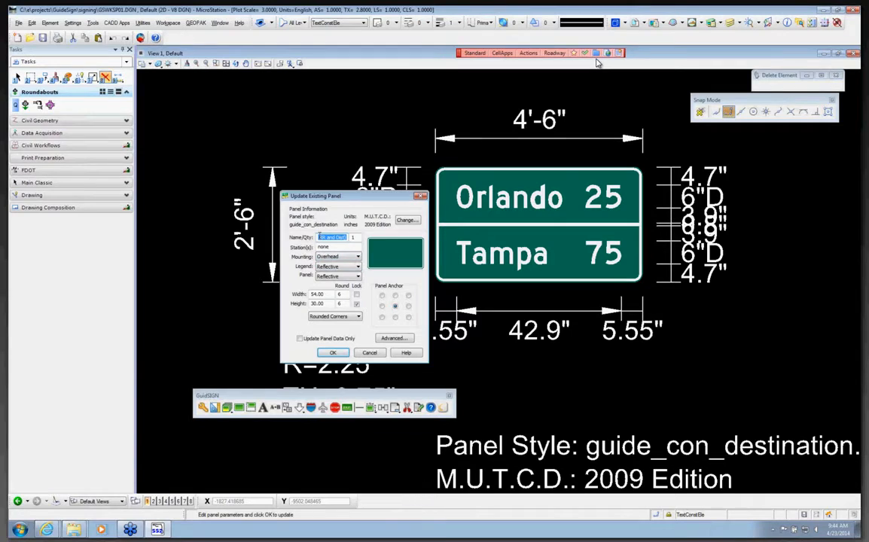
{"action": "type", "text": "102"}
{"action": "key", "text": "Tab"}
{"action": "type", "text": "1"}
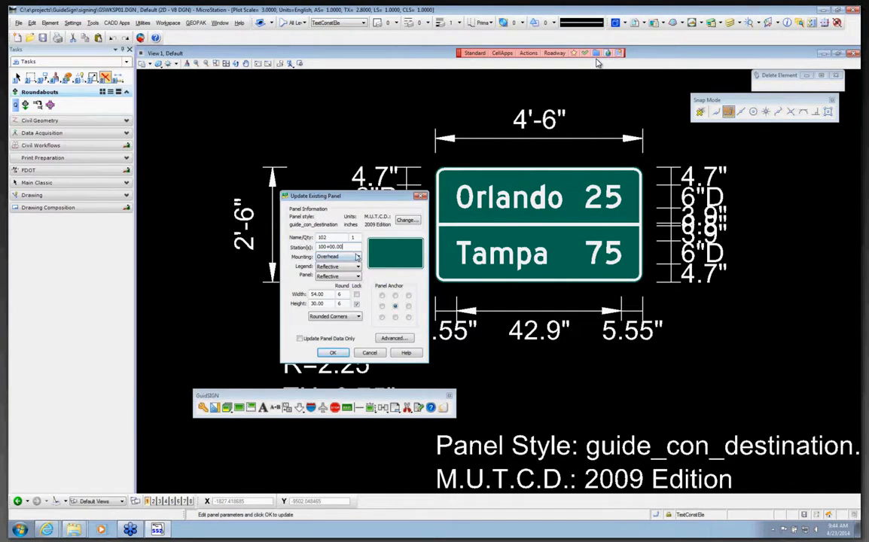
{"action": "left_click", "coordinate": [336, 256]}
{"action": "left_click", "coordinate": [344, 271]}
Lock the Orlando/Tampa panel's width, resize the panel to 60 inches wide by 36 inches high, and apply the update.
{"action": "left_click", "coordinate": [357, 294]}
{"action": "left_click_drag", "start_coordinate": [310, 196], "coordinate": [204, 186]}
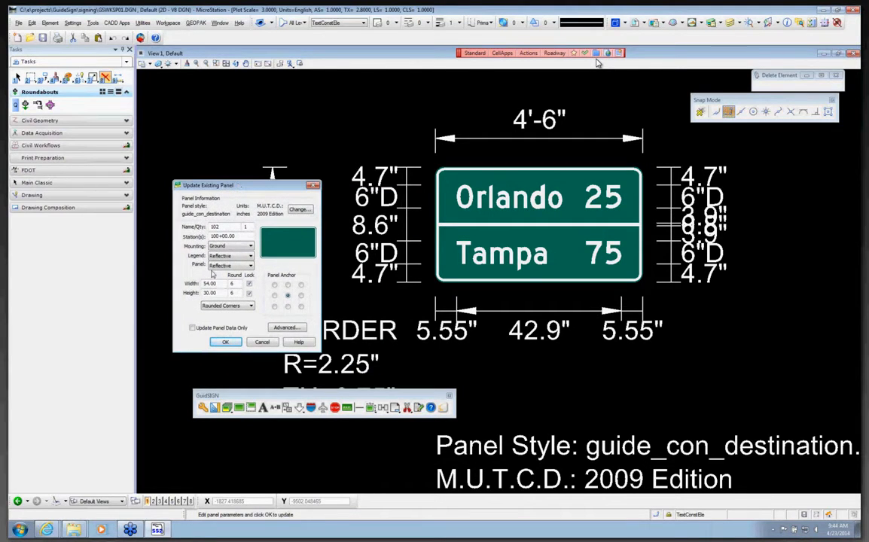
{"action": "left_click_drag", "start_coordinate": [220, 283], "coordinate": [187, 283]}
{"action": "type", "text": "60"}
{"action": "left_click_drag", "start_coordinate": [223, 293], "coordinate": [171, 296]}
{"action": "type", "text": "36"}
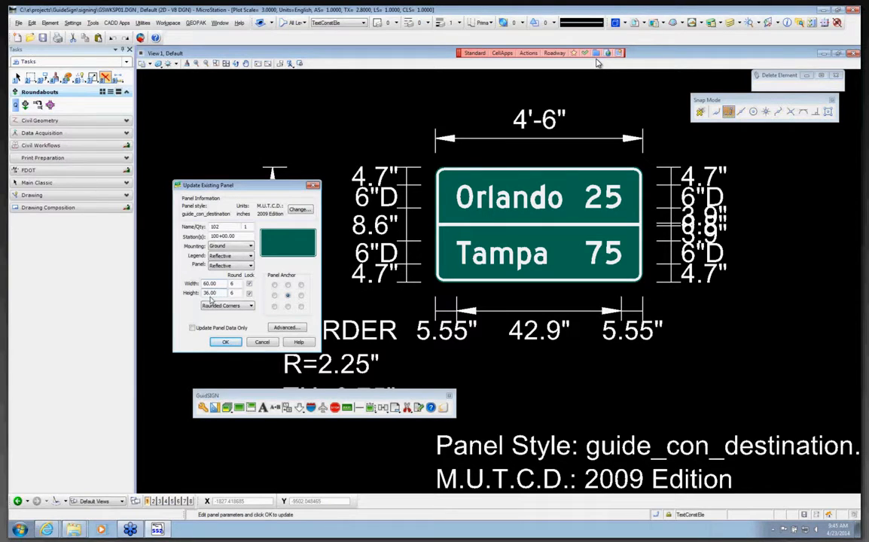
{"action": "left_click", "coordinate": [224, 343]}
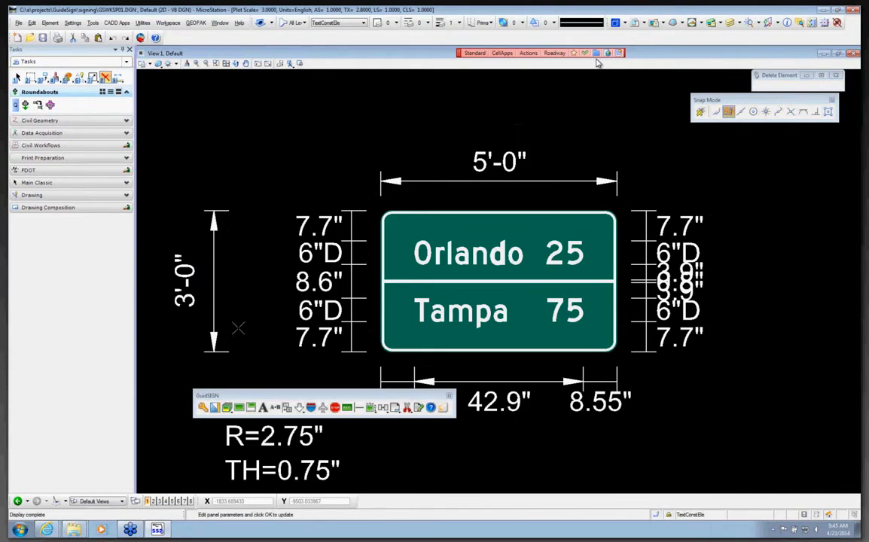
{"action": "scroll", "coordinate": [565, 228], "scroll_direction": "down", "scroll_amount": 2}
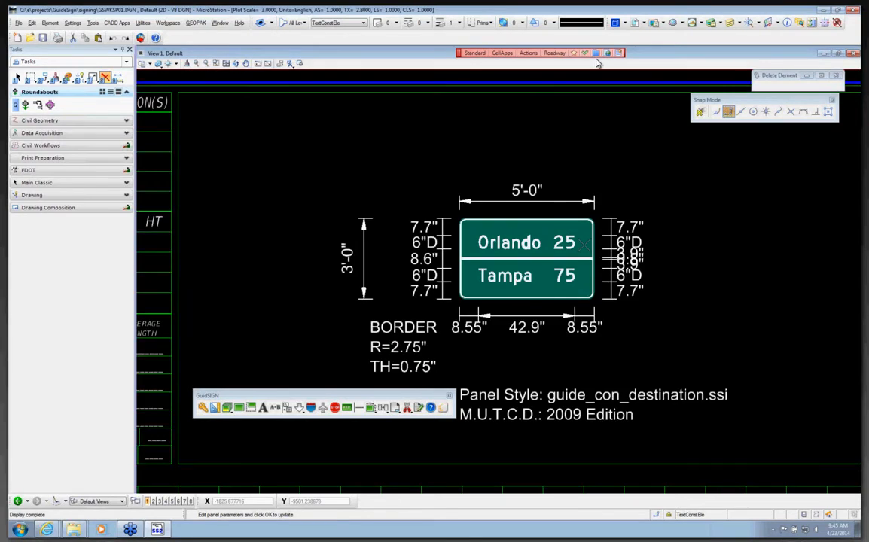
{"action": "scroll", "coordinate": [582, 245], "scroll_direction": "up", "scroll_amount": 2}
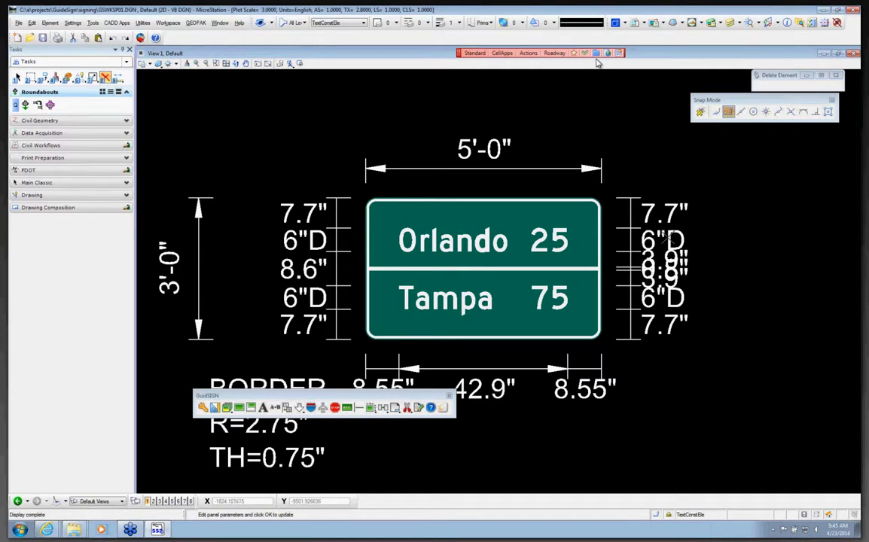
Place dimensions on the resized Orlando/Tampa panel and move the GuidSIGN toolbox clear of the sign's border notes.
{"action": "left_click", "coordinate": [371, 408]}
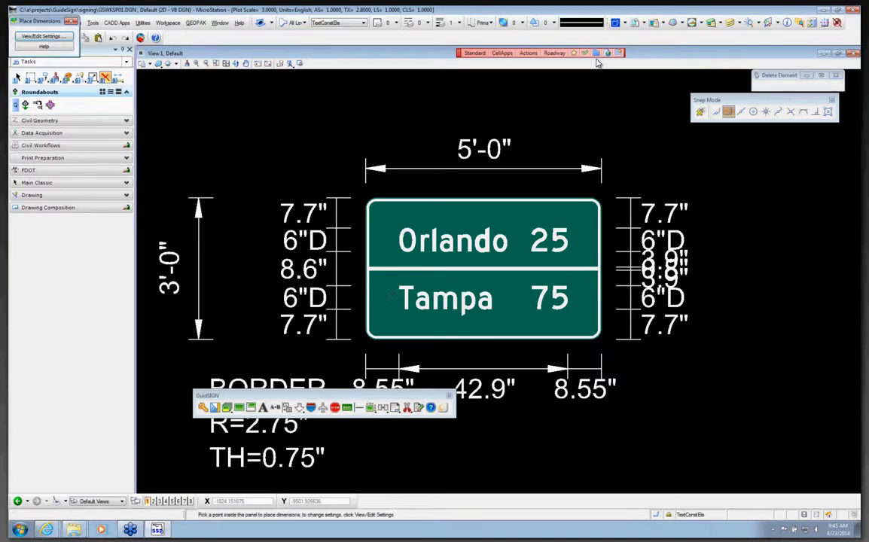
{"action": "left_click", "coordinate": [388, 230]}
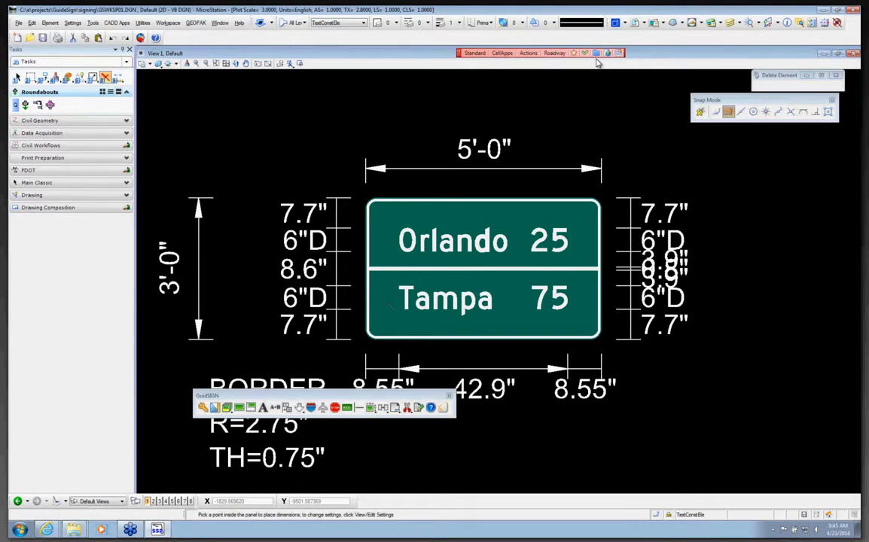
{"action": "left_click", "coordinate": [371, 407]}
{"action": "left_click_drag", "start_coordinate": [319, 394], "coordinate": [335, 101]}
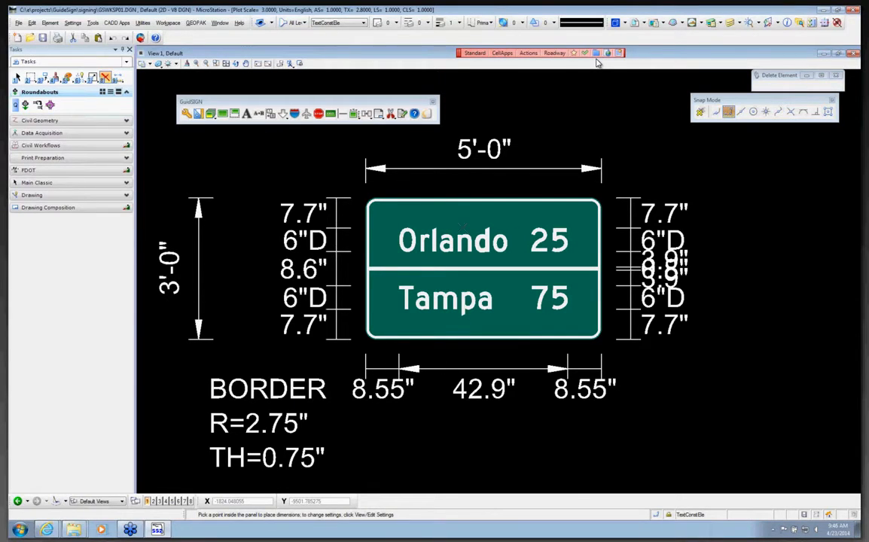
{"action": "scroll", "coordinate": [419, 222], "scroll_direction": "down", "scroll_amount": 1}
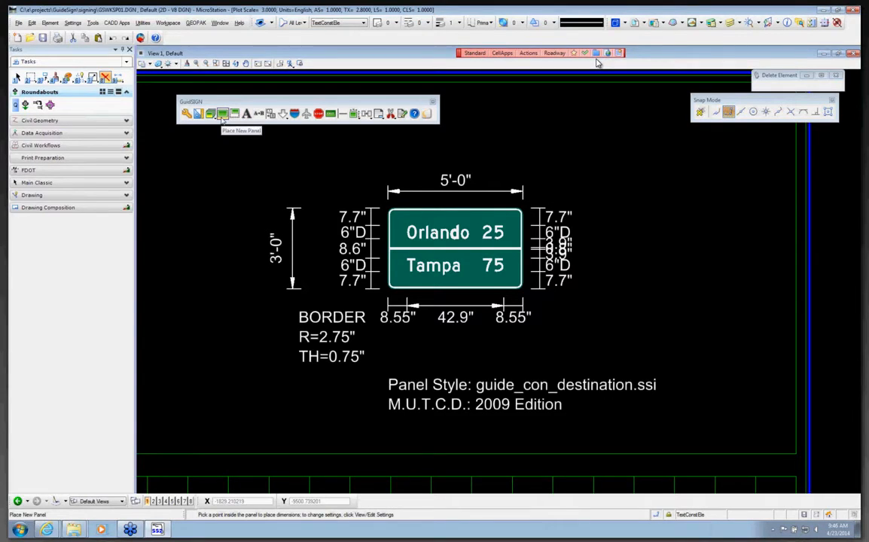
{"action": "left_click", "coordinate": [379, 114]}
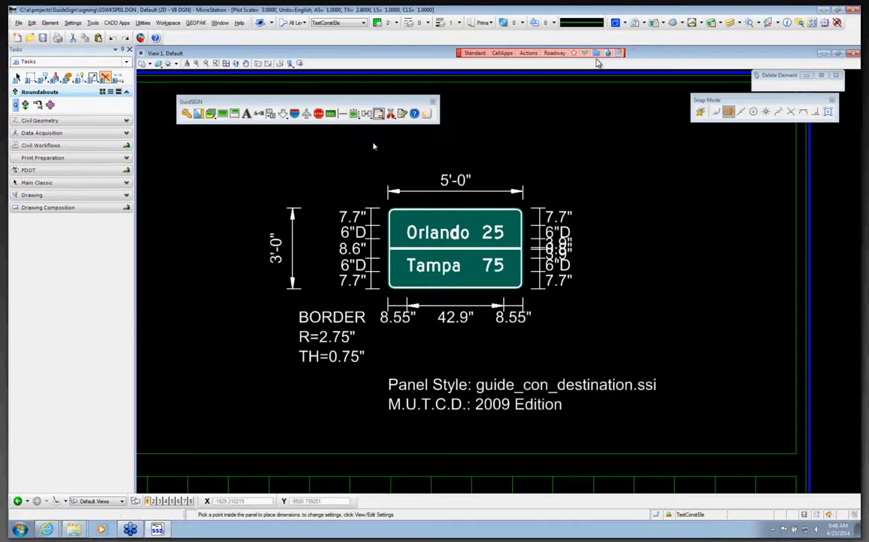
{"action": "left_click", "coordinate": [406, 224]}
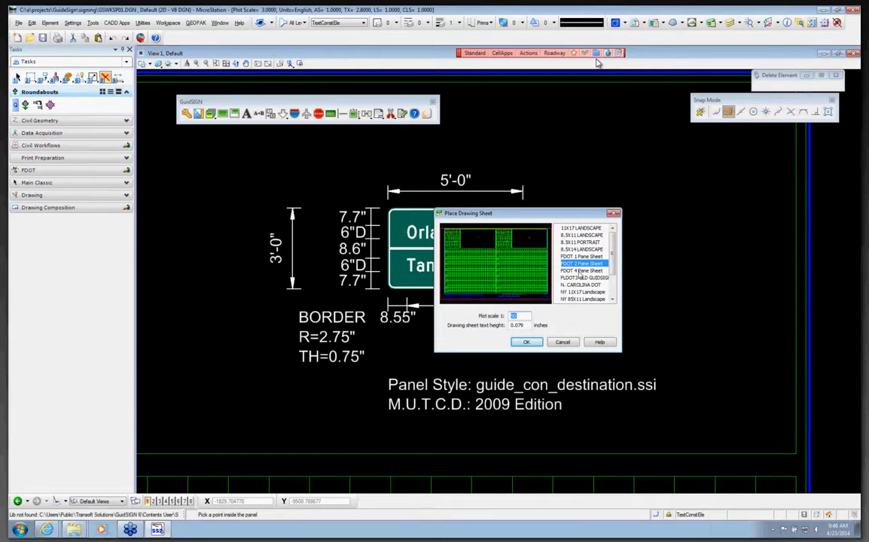
{"action": "left_click", "coordinate": [556, 344]}
Start the Place Report command for the Orlando/Tampa panel.
{"action": "left_click", "coordinate": [379, 114]}
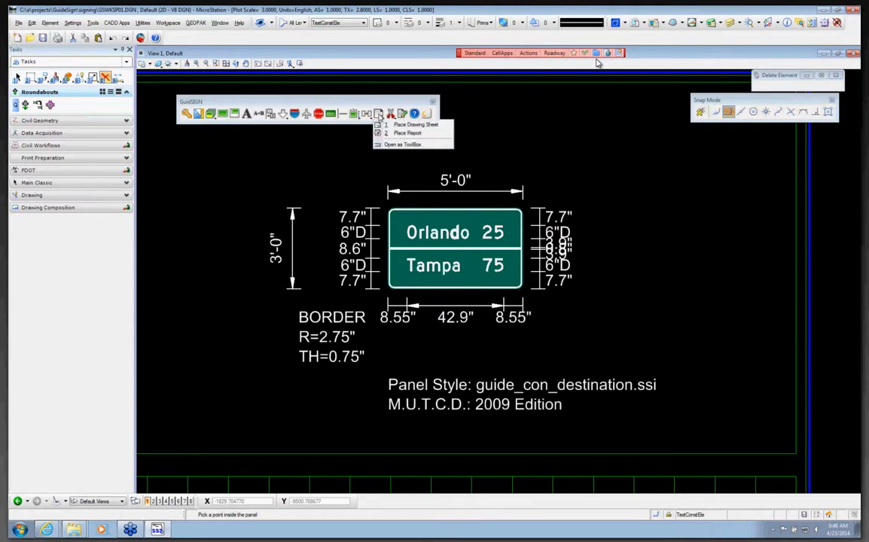
{"action": "left_click", "coordinate": [400, 133]}
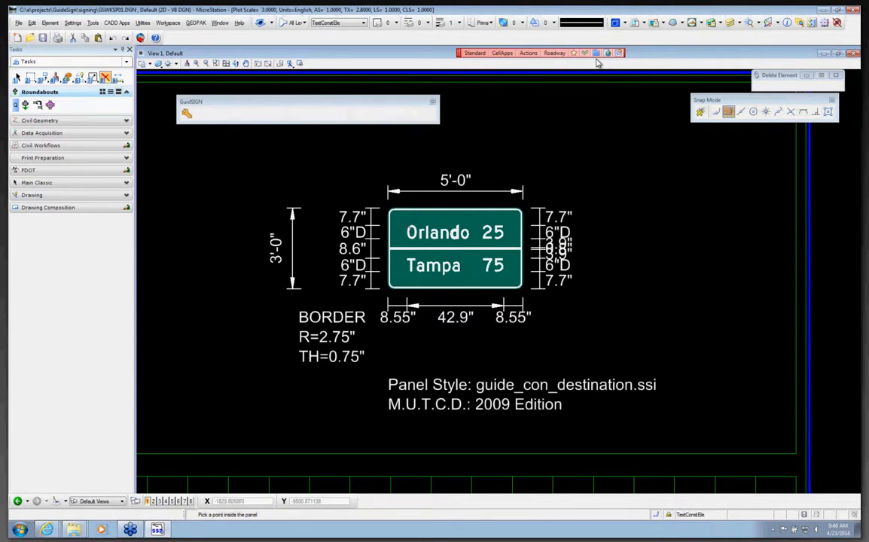
Place an FDOT 2 Pane Report for the Orlando 25 / Tampa 75 sign panel.
{"action": "left_click", "coordinate": [407, 236]}
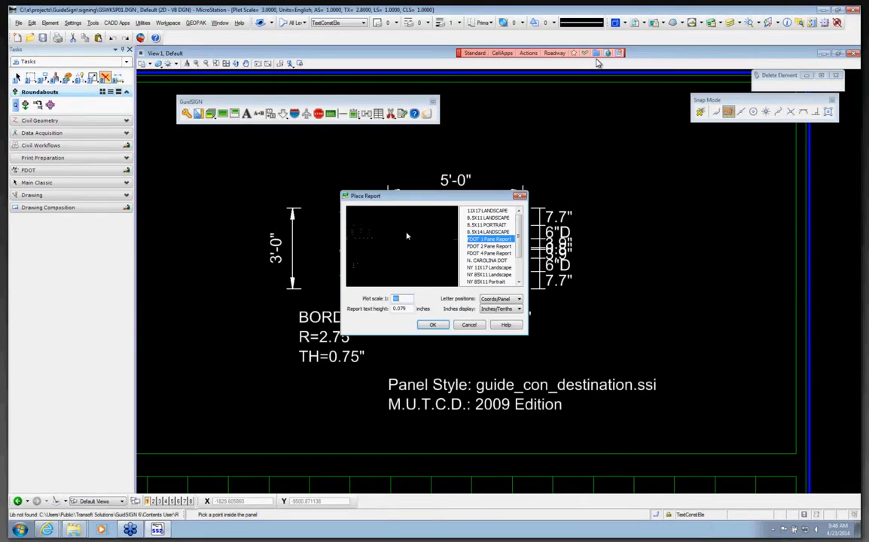
{"action": "left_click", "coordinate": [497, 247]}
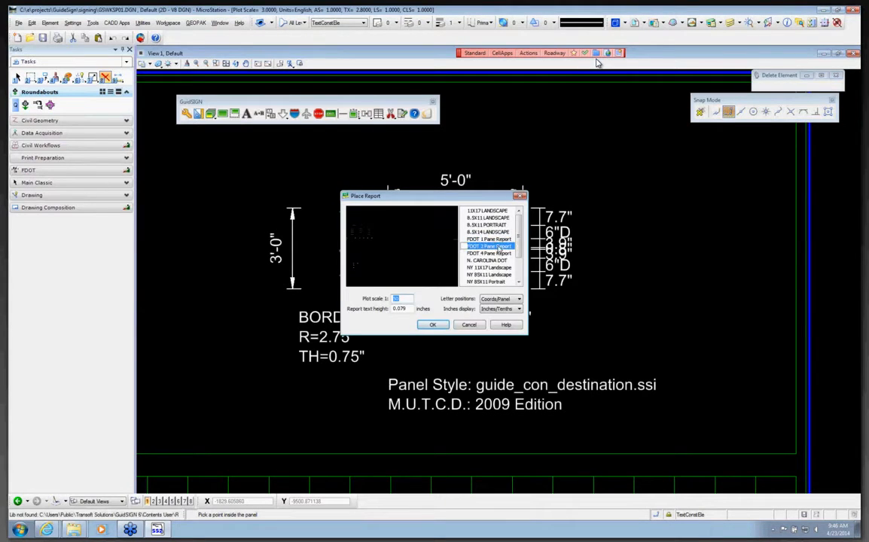
{"action": "left_click", "coordinate": [434, 325]}
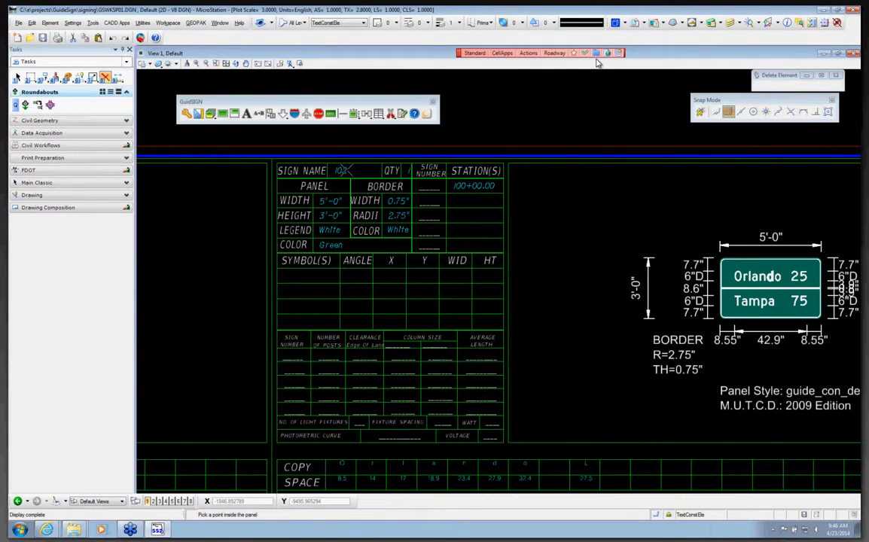
Update the Orlando/Tampa panel's data, setting its sign name to 105 and its station to 75+00.00.
{"action": "left_click", "coordinate": [234, 114]}
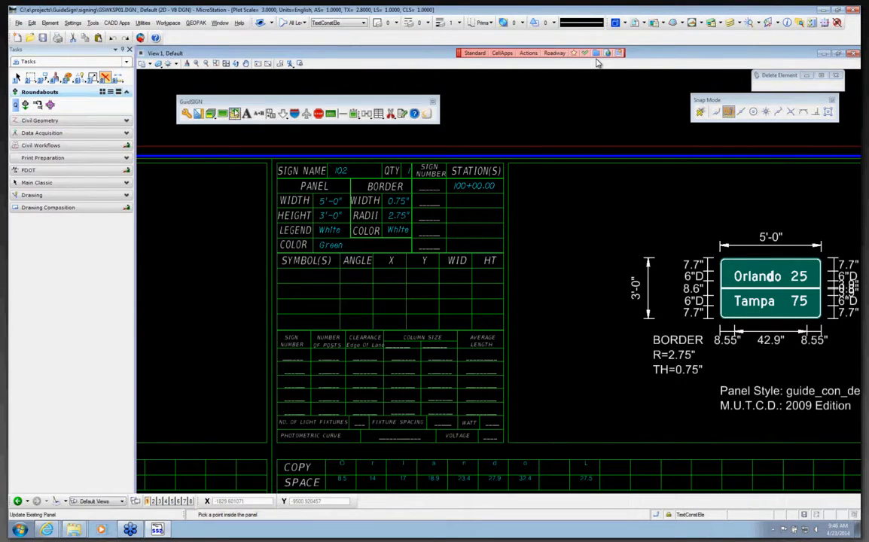
{"action": "left_click", "coordinate": [723, 278]}
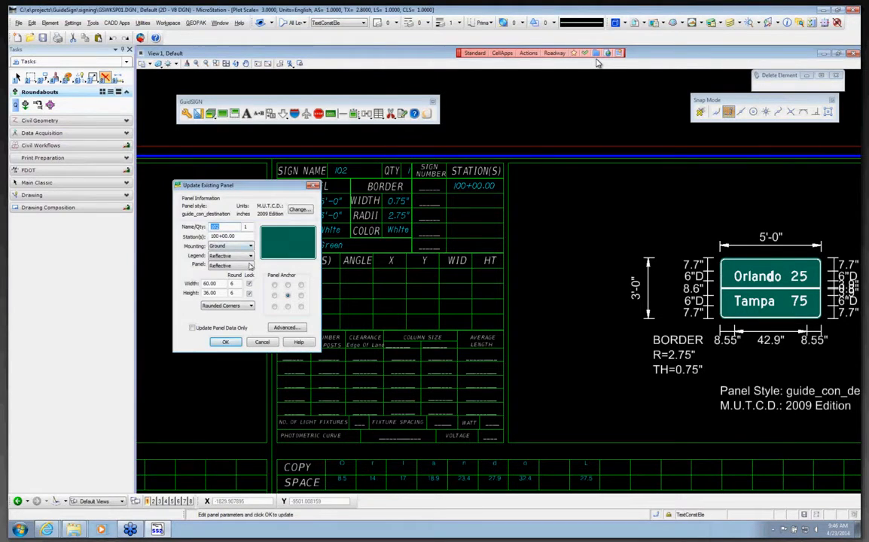
{"action": "double_click", "coordinate": [241, 236]}
{"action": "type", "text": "7"}
{"action": "type", "text": "1"}
{"action": "left_click", "coordinate": [225, 343]}
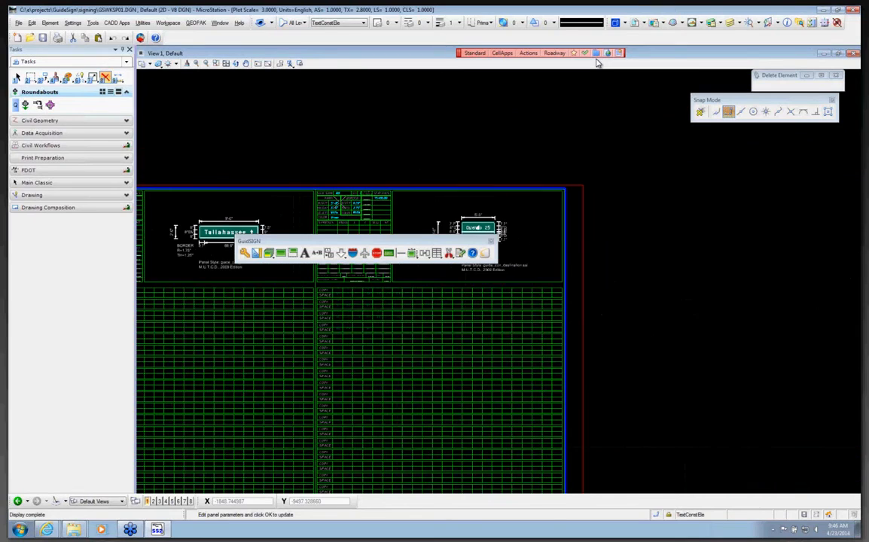
Examine the Orlando/Tampa report's sign data, letter spacing rows and the sheet's title block.
{"action": "left_click_drag", "start_coordinate": [372, 239], "coordinate": [374, 115]}
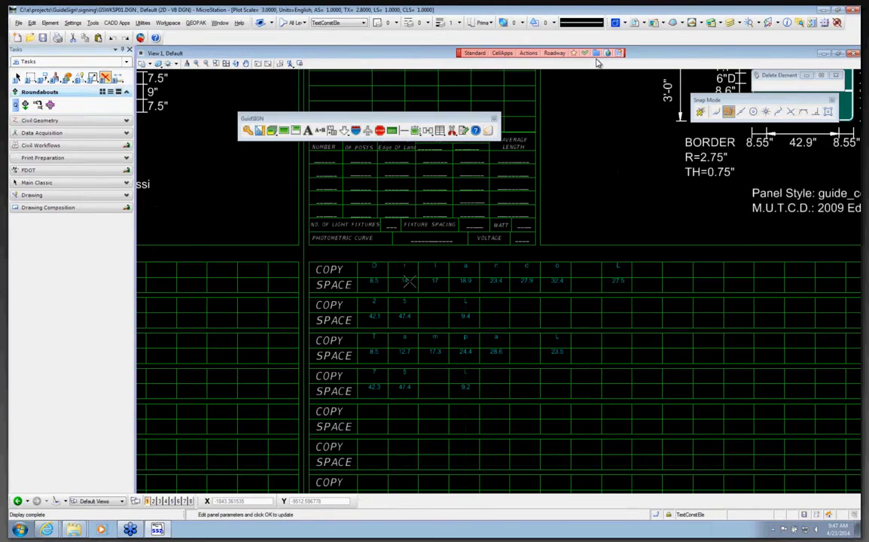
{"action": "scroll", "coordinate": [413, 257], "scroll_direction": "up", "scroll_amount": 2}
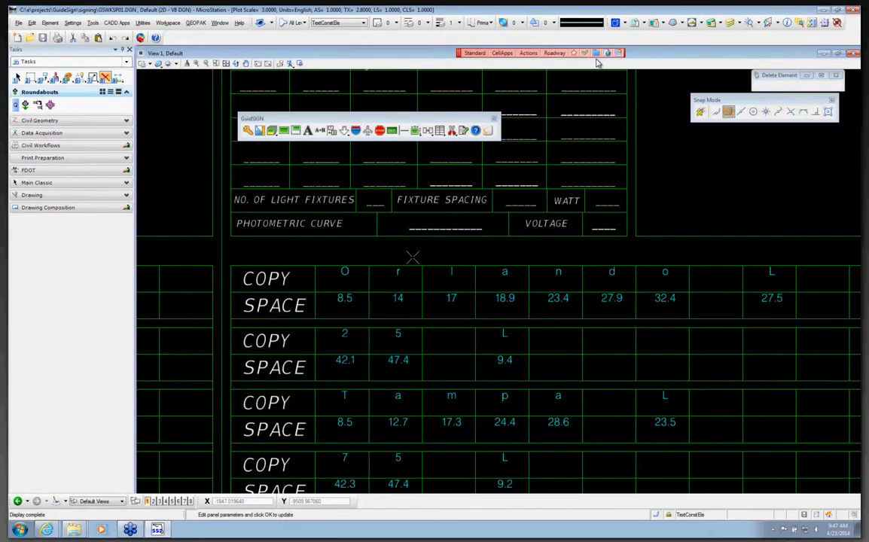
{"action": "scroll", "coordinate": [413, 257], "scroll_direction": "down", "scroll_amount": 3}
{"action": "scroll", "coordinate": [405, 159], "scroll_direction": "up", "scroll_amount": 1}
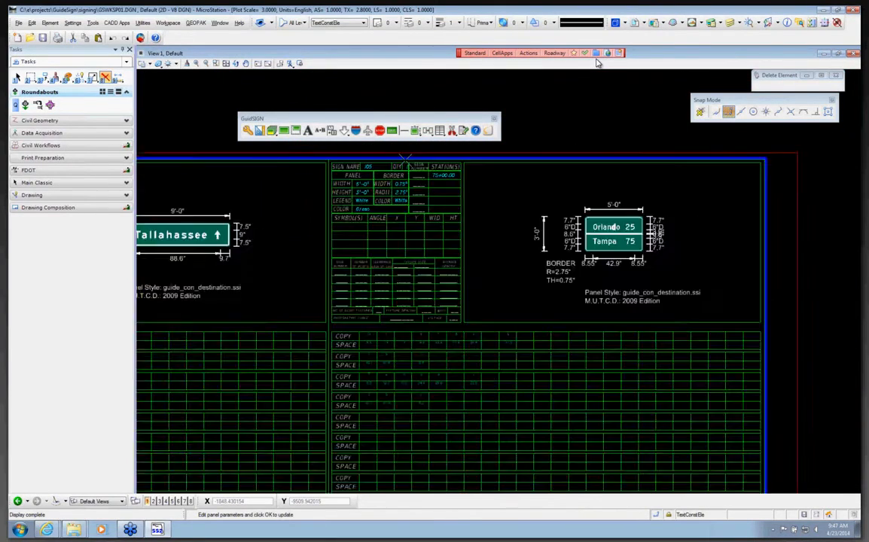
{"action": "scroll", "coordinate": [405, 159], "scroll_direction": "up", "scroll_amount": 2}
{"action": "scroll", "coordinate": [416, 217], "scroll_direction": "down", "scroll_amount": 2}
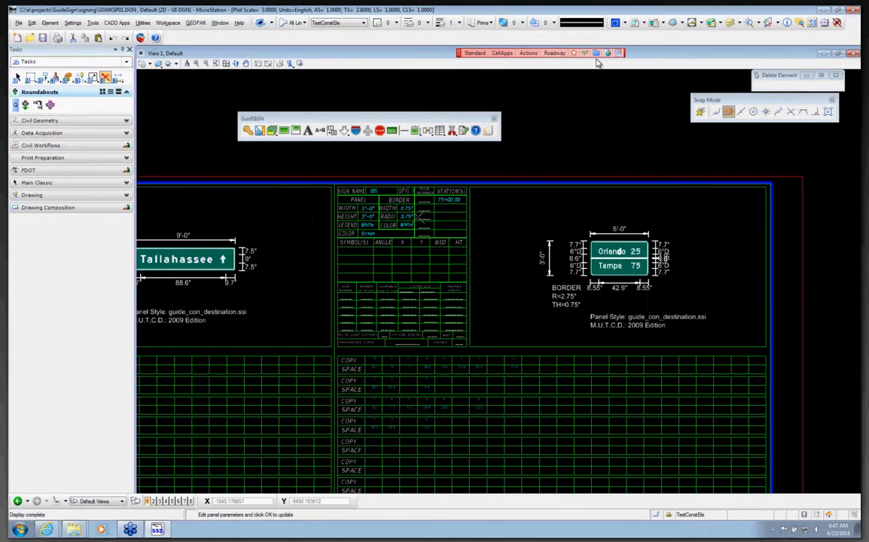
{"action": "scroll", "coordinate": [418, 217], "scroll_direction": "down", "scroll_amount": 3}
{"action": "scroll", "coordinate": [423, 302], "scroll_direction": "up", "scroll_amount": 3}
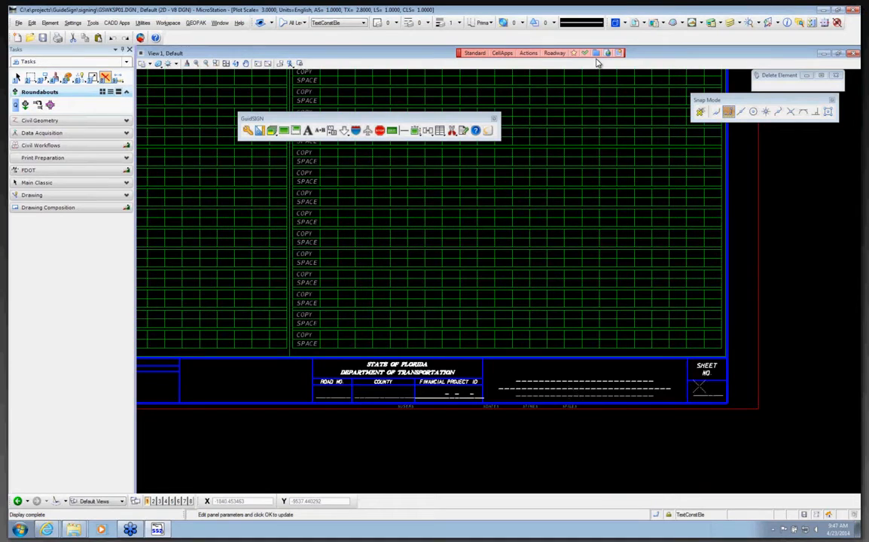
{"action": "scroll", "coordinate": [520, 384], "scroll_direction": "down", "scroll_amount": 2}
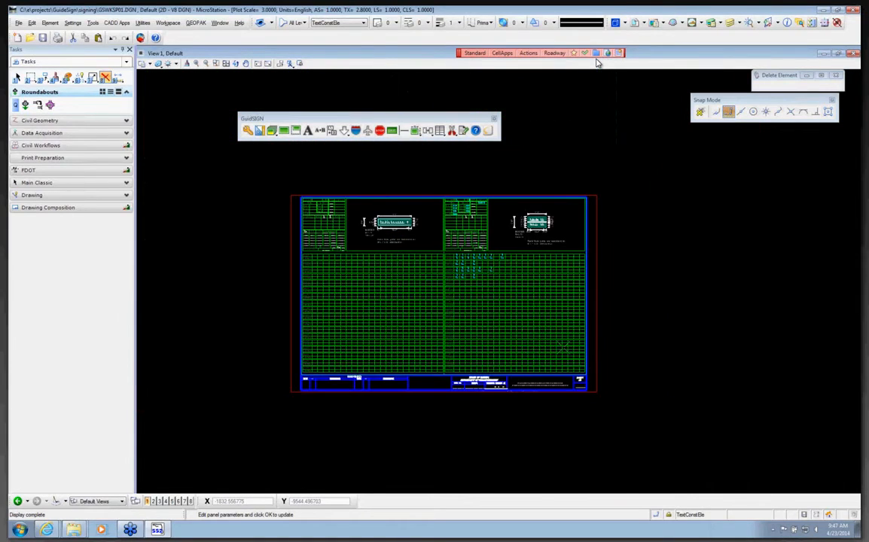
{"action": "scroll", "coordinate": [565, 352], "scroll_direction": "up", "scroll_amount": 2}
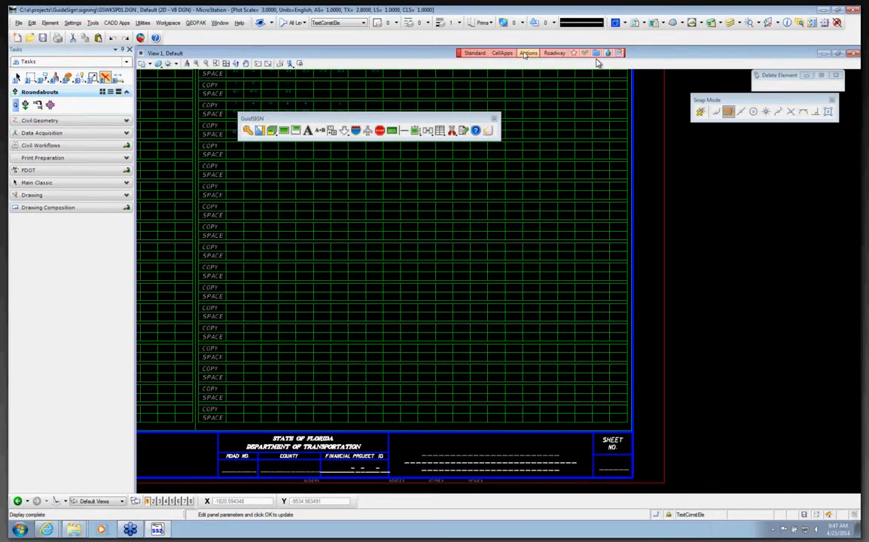
Open Sheet Navigator to label the sheets, set the first sheet's Digital Signature Note to Standard and save that sheet.
{"action": "left_click", "coordinate": [596, 55]}
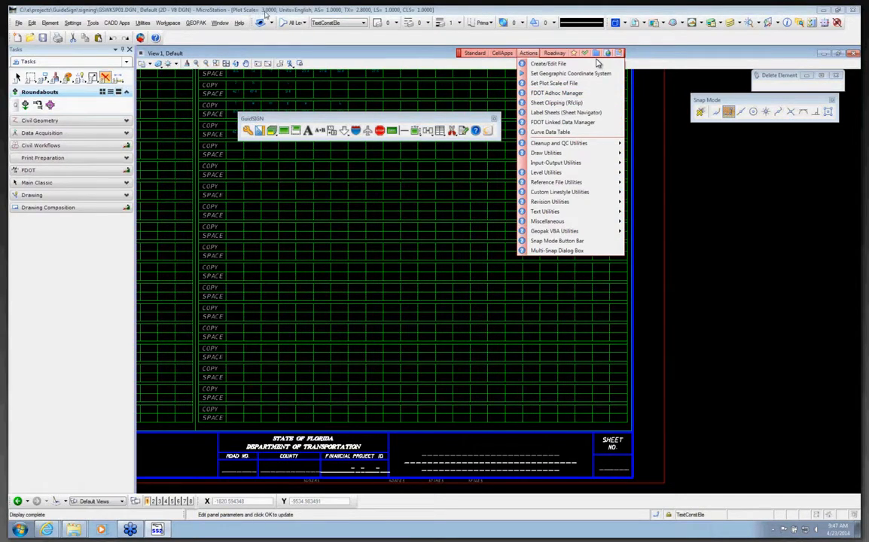
{"action": "left_click", "coordinate": [541, 84]}
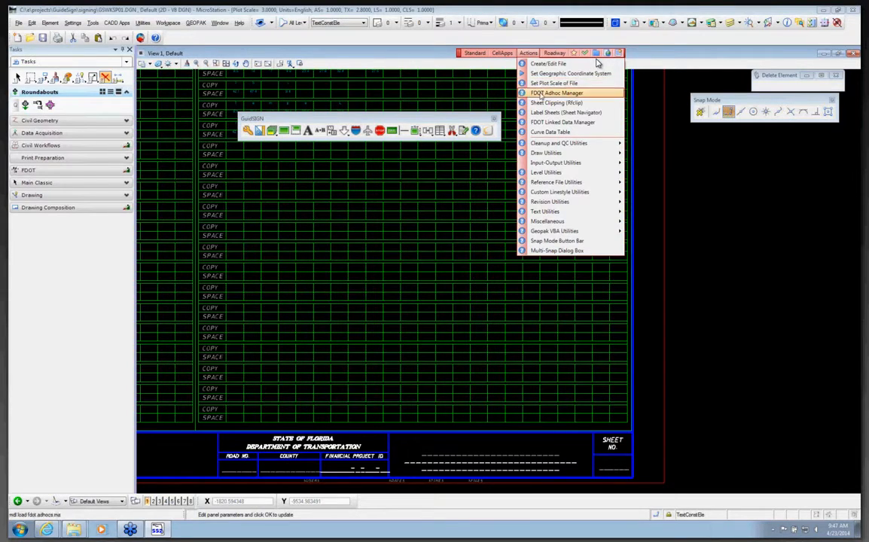
{"action": "left_click", "coordinate": [547, 113]}
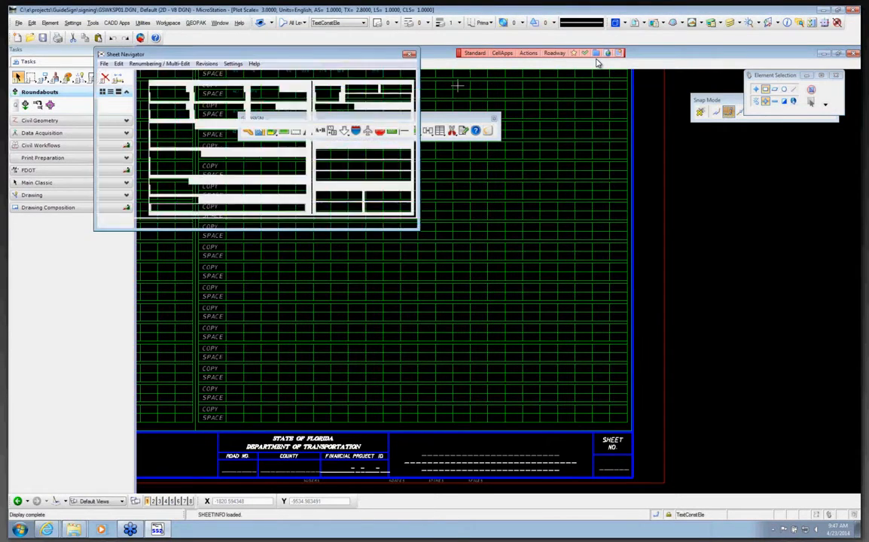
{"action": "left_click_drag", "start_coordinate": [328, 60], "coordinate": [418, 78]}
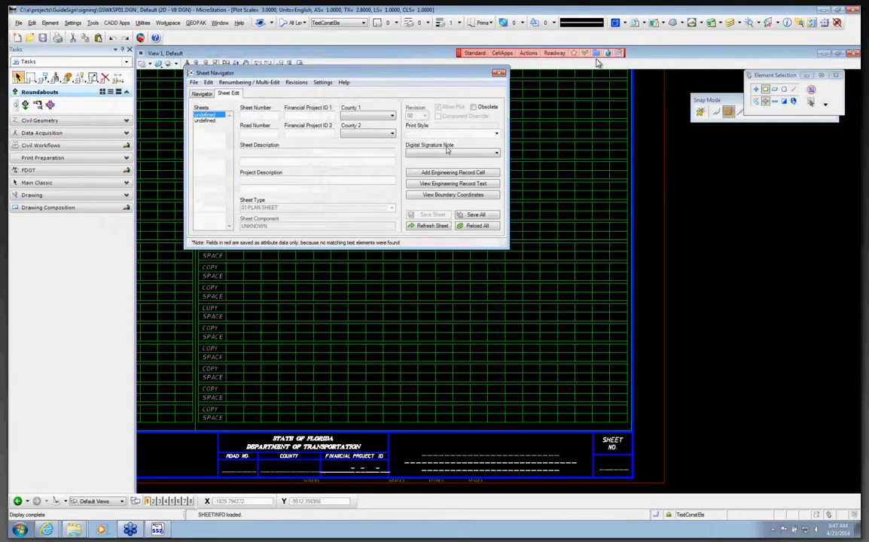
{"action": "left_click", "coordinate": [445, 155]}
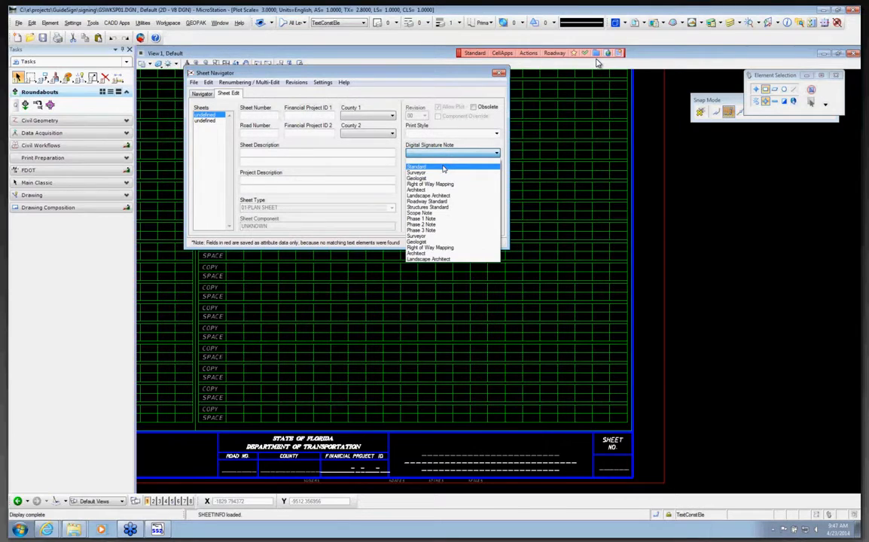
{"action": "left_click", "coordinate": [444, 167]}
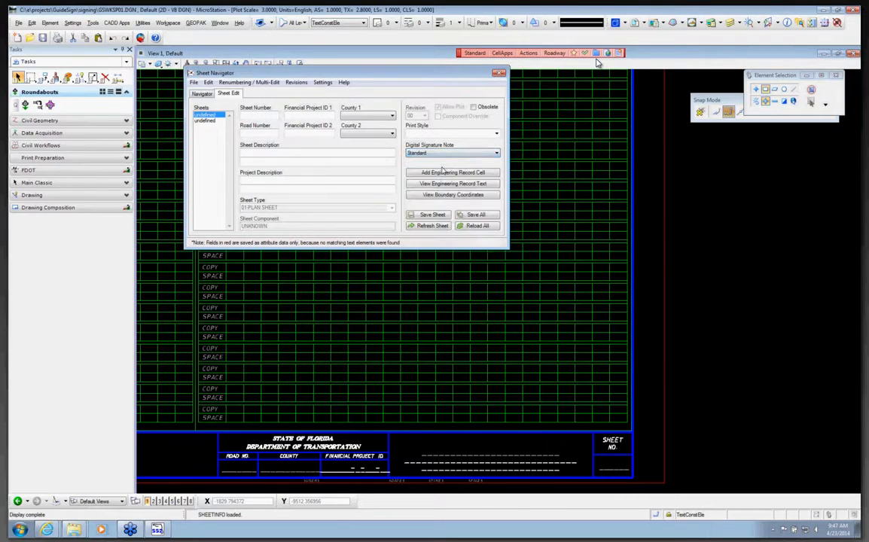
{"action": "left_click", "coordinate": [432, 215]}
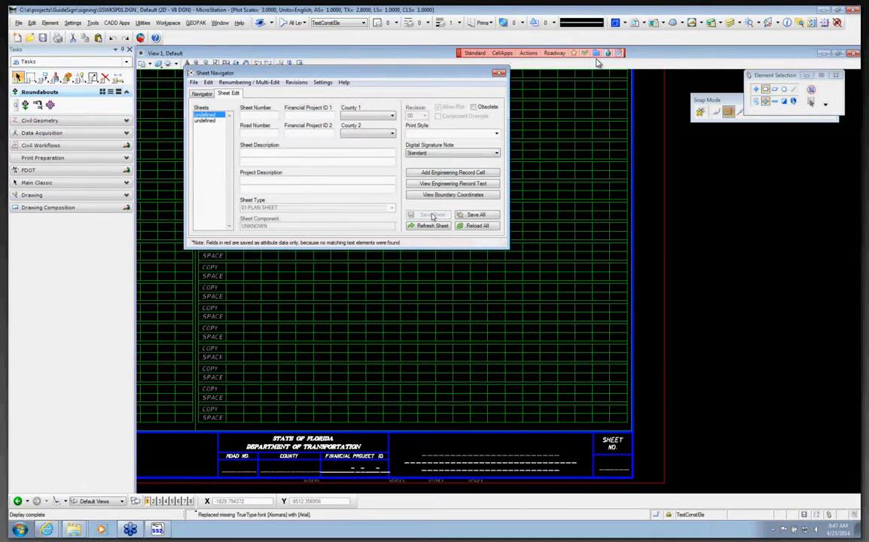
Fit the whole drawing in the view and examine the separate sheet with four sign panes.
{"action": "scroll", "coordinate": [675, 284], "scroll_direction": "down", "scroll_amount": 5}
{"action": "scroll", "coordinate": [704, 280], "scroll_direction": "up", "scroll_amount": 3}
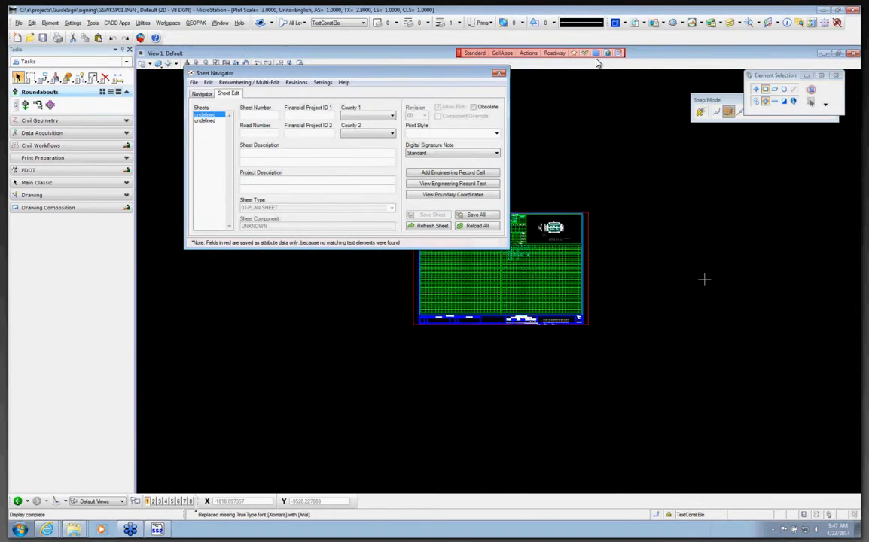
{"action": "scroll", "coordinate": [494, 299], "scroll_direction": "up", "scroll_amount": 2}
{"action": "scroll", "coordinate": [494, 300], "scroll_direction": "down", "scroll_amount": 3}
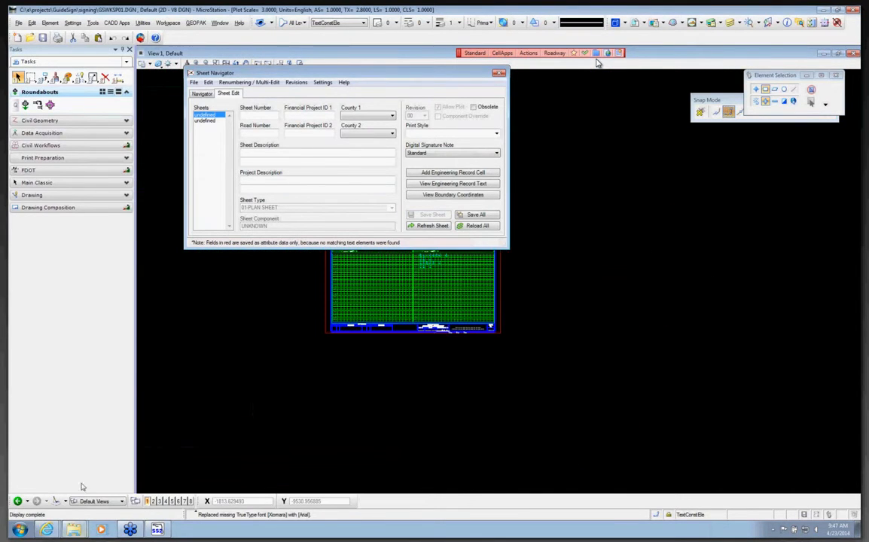
{"action": "left_click", "coordinate": [227, 62]}
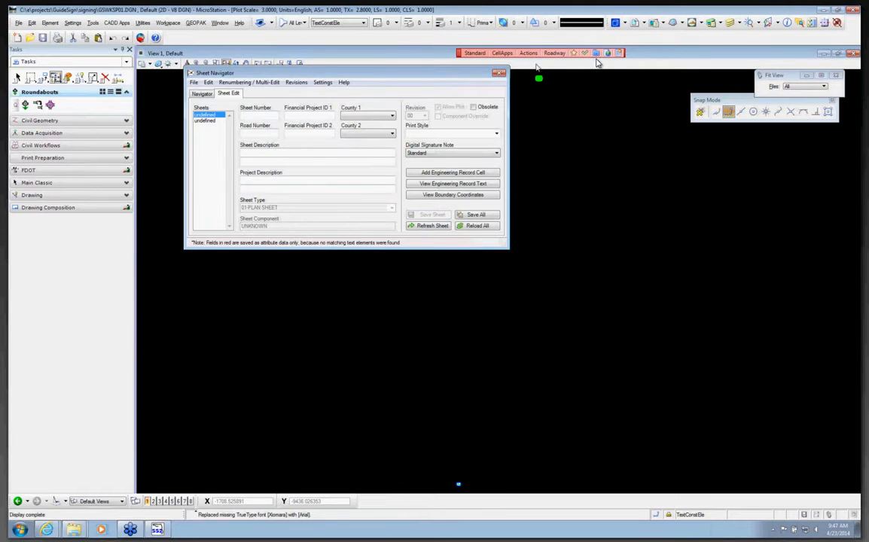
{"action": "scroll", "coordinate": [546, 84], "scroll_direction": "up", "scroll_amount": 4}
{"action": "scroll", "coordinate": [549, 88], "scroll_direction": "down", "scroll_amount": 3}
{"action": "scroll", "coordinate": [535, 142], "scroll_direction": "up", "scroll_amount": 5}
{"action": "scroll", "coordinate": [527, 143], "scroll_direction": "down", "scroll_amount": 4}
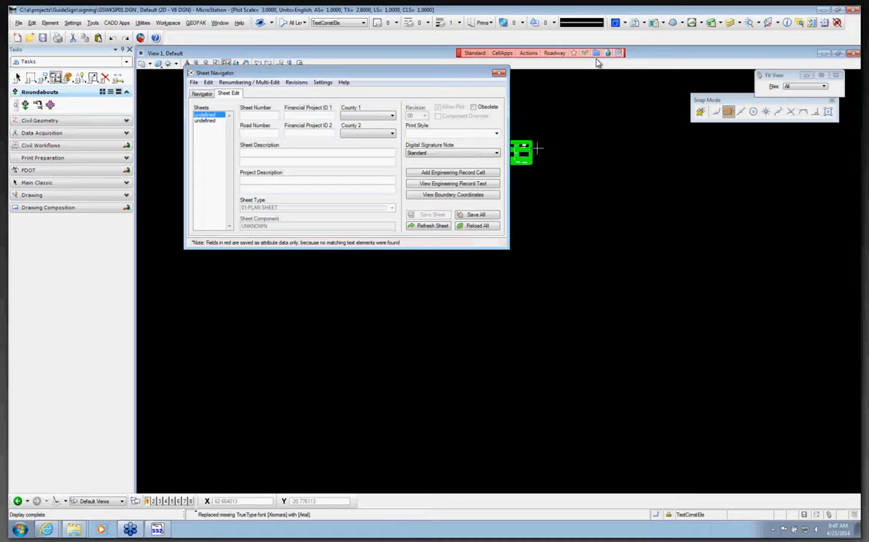
{"action": "scroll", "coordinate": [517, 140], "scroll_direction": "up", "scroll_amount": 4}
{"action": "left_click_drag", "start_coordinate": [424, 75], "coordinate": [344, 196]}
{"action": "scroll", "coordinate": [539, 151], "scroll_direction": "up", "scroll_amount": 5}
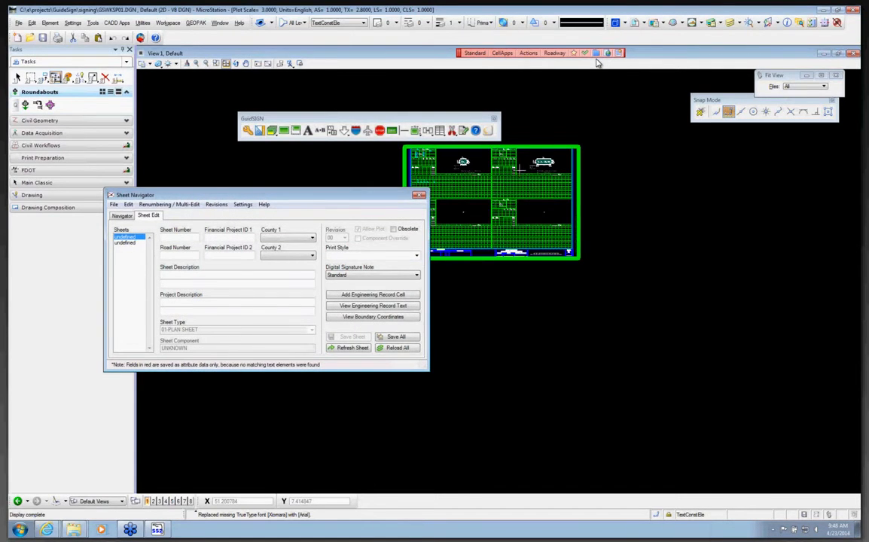
{"action": "scroll", "coordinate": [527, 162], "scroll_direction": "up", "scroll_amount": 5}
{"action": "scroll", "coordinate": [520, 171], "scroll_direction": "down", "scroll_amount": 5}
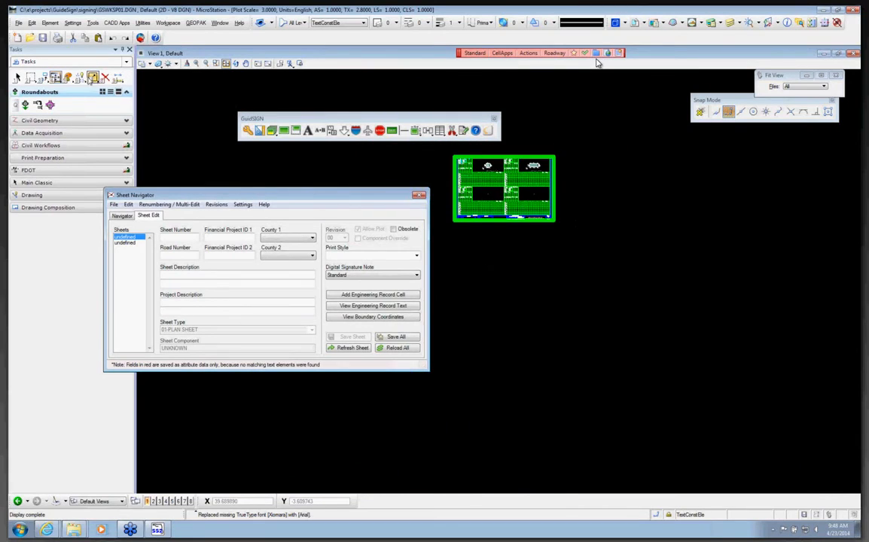
Delete the separate four-pane sheet's border cell and its digital signature note.
{"action": "left_click", "coordinate": [106, 79]}
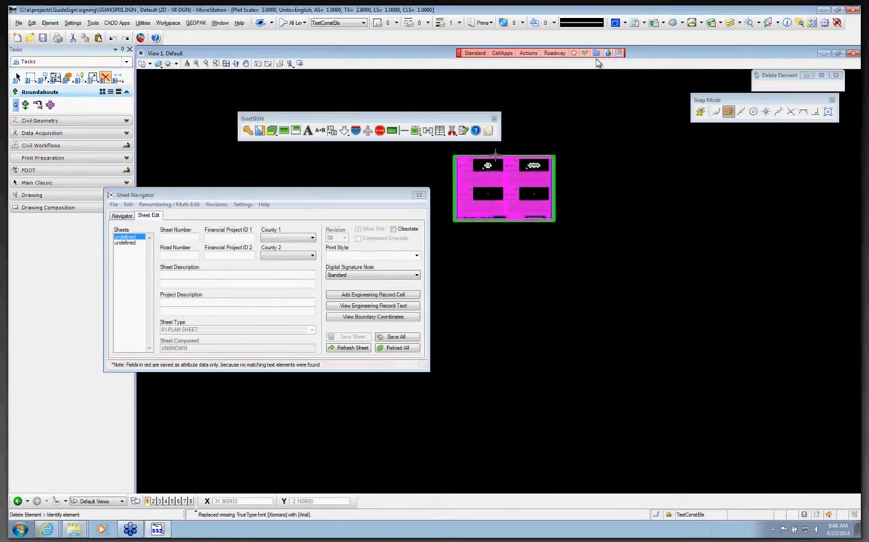
{"action": "left_click", "coordinate": [498, 154]}
{"action": "scroll", "coordinate": [543, 201], "scroll_direction": "up", "scroll_amount": 3}
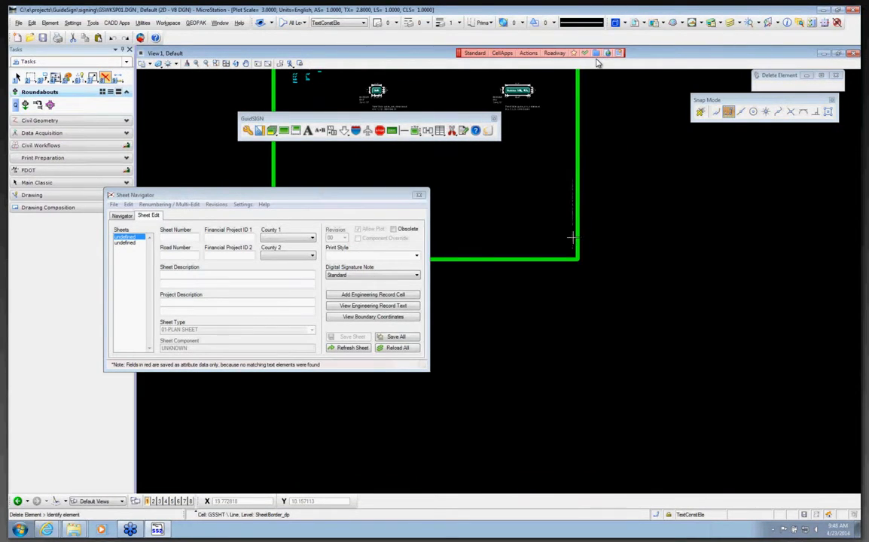
{"action": "scroll", "coordinate": [590, 194], "scroll_direction": "down", "scroll_amount": 3}
{"action": "scroll", "coordinate": [558, 113], "scroll_direction": "up", "scroll_amount": 5}
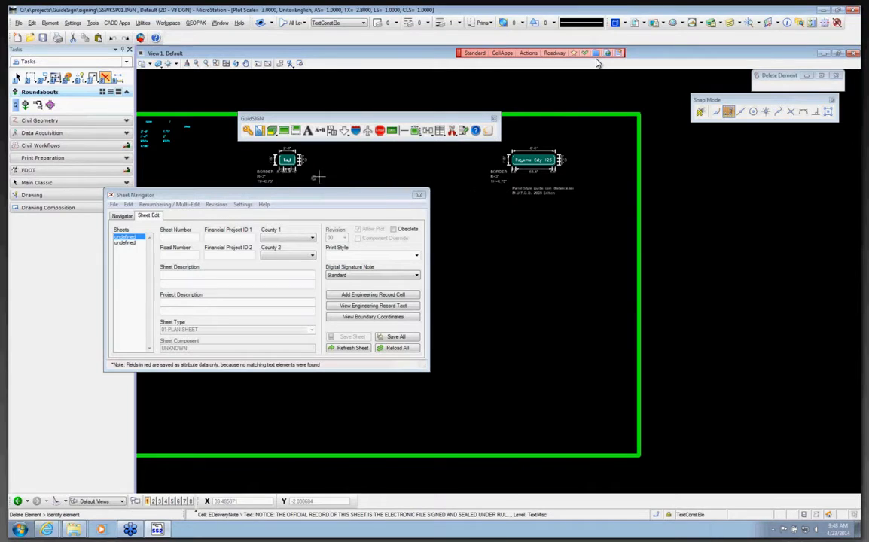
Delete the remaining sign report text inside the green sheet outline.
{"action": "scroll", "coordinate": [407, 173], "scroll_direction": "down", "scroll_amount": 5}
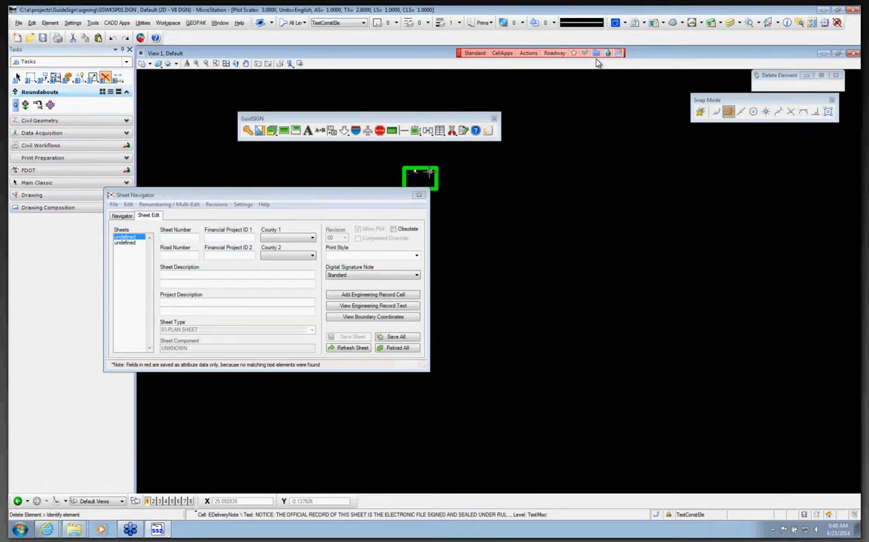
{"action": "scroll", "coordinate": [413, 172], "scroll_direction": "up", "scroll_amount": 5}
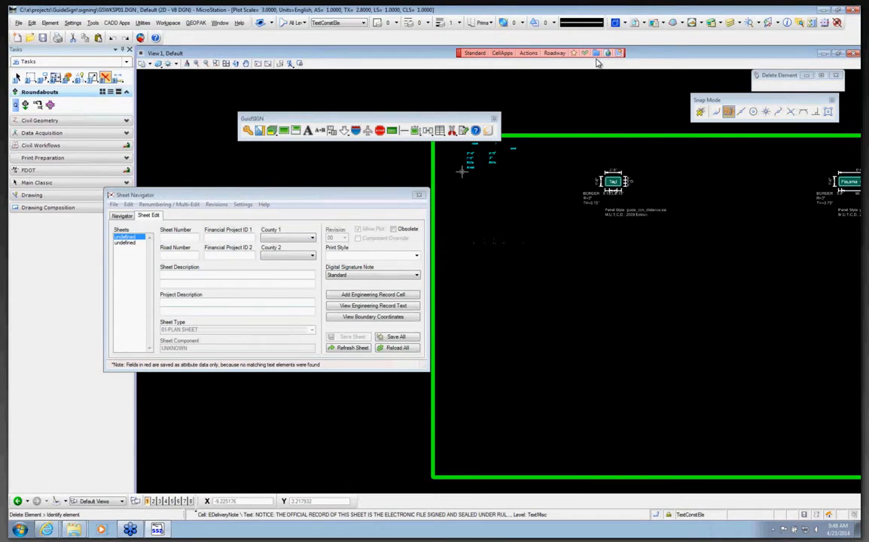
{"action": "scroll", "coordinate": [462, 171], "scroll_direction": "down", "scroll_amount": 2}
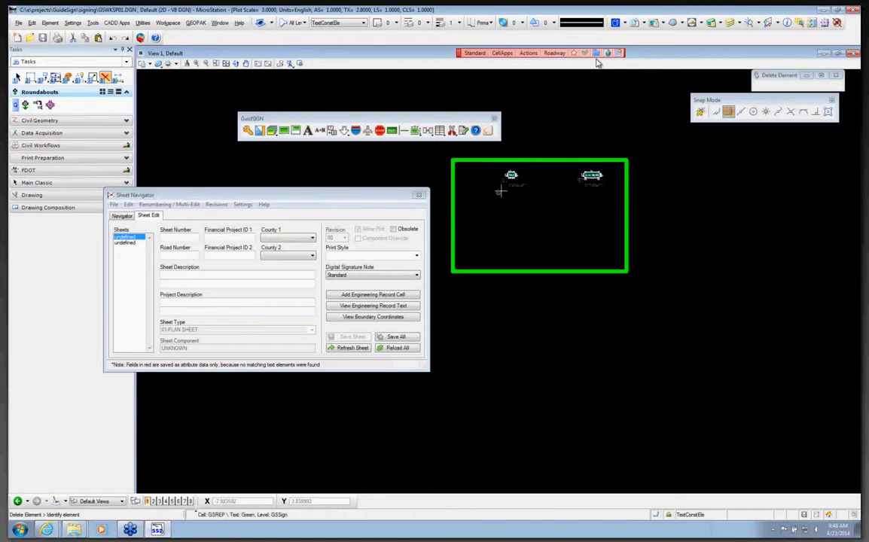
Delete the Test sign panel together with its dimensions, border notes and panel style text.
{"action": "scroll", "coordinate": [502, 187], "scroll_direction": "up", "scroll_amount": 5}
{"action": "left_click", "coordinate": [520, 157]}
{"action": "left_click", "coordinate": [518, 160]}
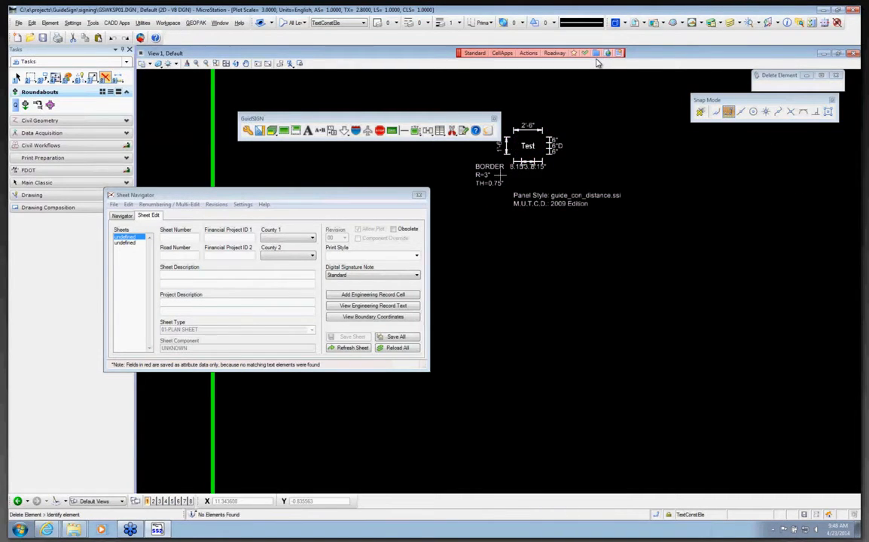
{"action": "left_click", "coordinate": [501, 166]}
Delete the remaining sign graphics and the Panama City 125 text inside the green sheet outline.
{"action": "scroll", "coordinate": [579, 155], "scroll_direction": "down", "scroll_amount": 5}
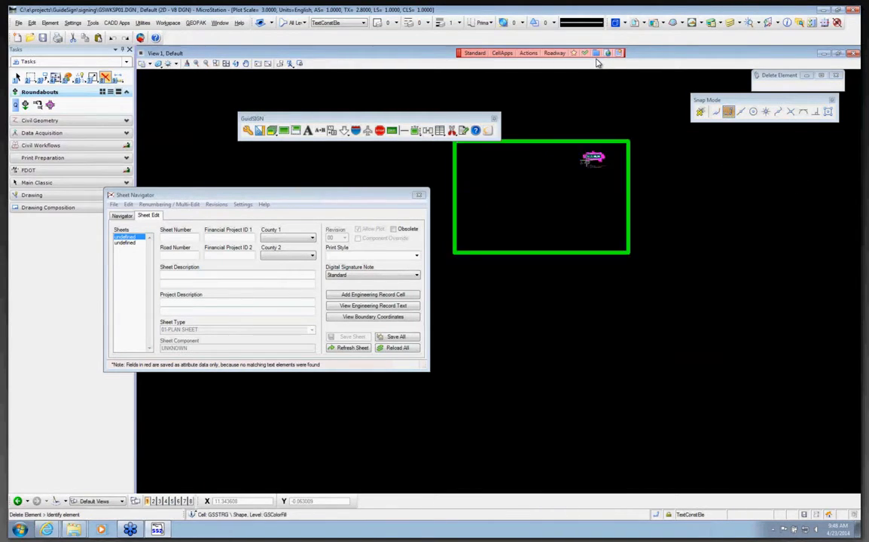
{"action": "scroll", "coordinate": [587, 155], "scroll_direction": "up", "scroll_amount": 5}
{"action": "left_click", "coordinate": [601, 157]}
{"action": "left_click", "coordinate": [608, 149]}
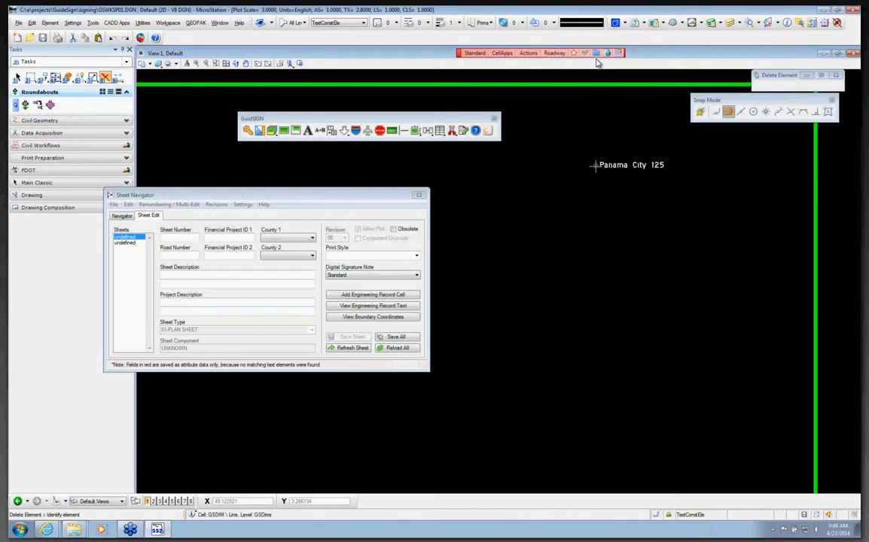
{"action": "left_click", "coordinate": [599, 164]}
{"action": "scroll", "coordinate": [599, 169], "scroll_direction": "down", "scroll_amount": 3}
{"action": "scroll", "coordinate": [560, 167], "scroll_direction": "down", "scroll_amount": 5}
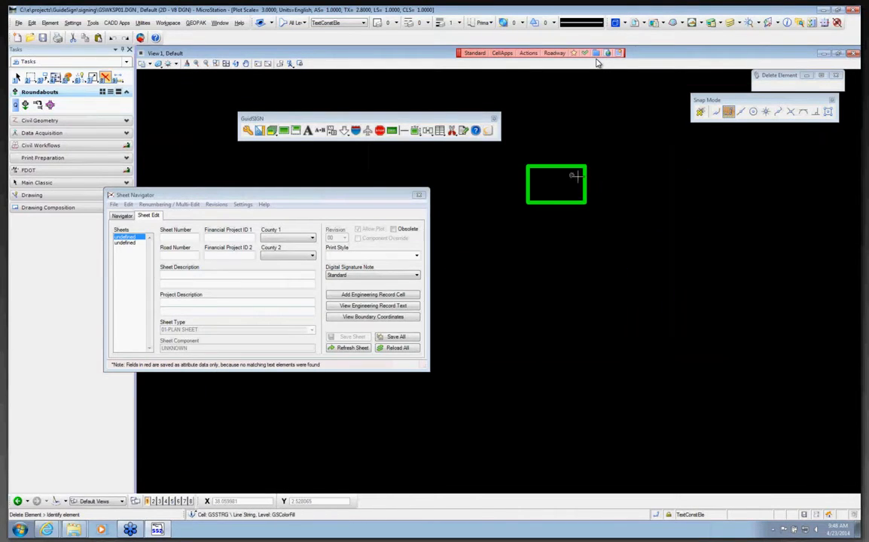
{"action": "scroll", "coordinate": [549, 207], "scroll_direction": "down", "scroll_amount": 4}
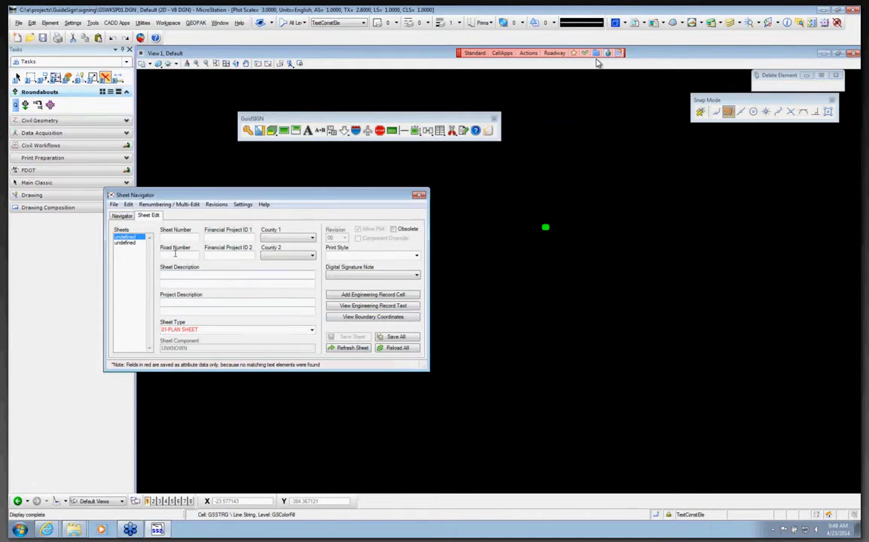
Restart Sheet Navigator with only the remaining sheet loaded and fit that sheet in the view.
{"action": "left_click", "coordinate": [417, 196]}
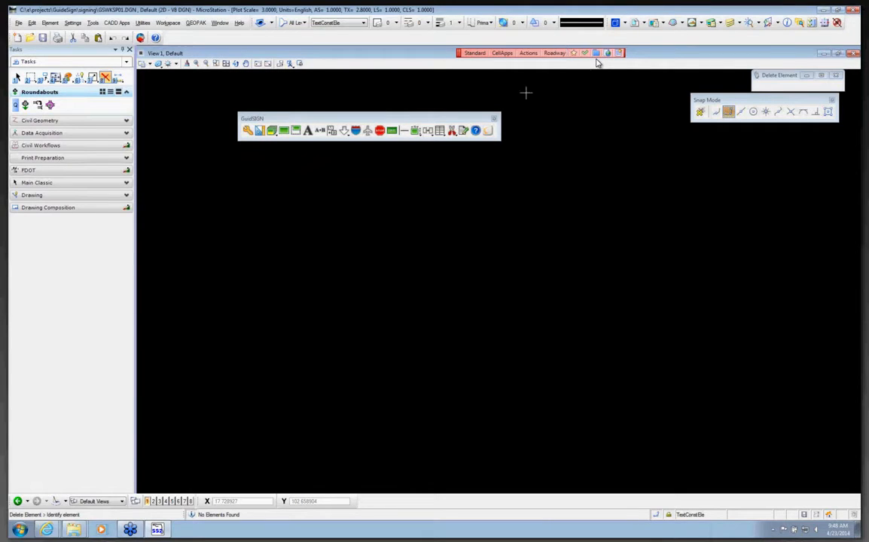
{"action": "left_click", "coordinate": [553, 53]}
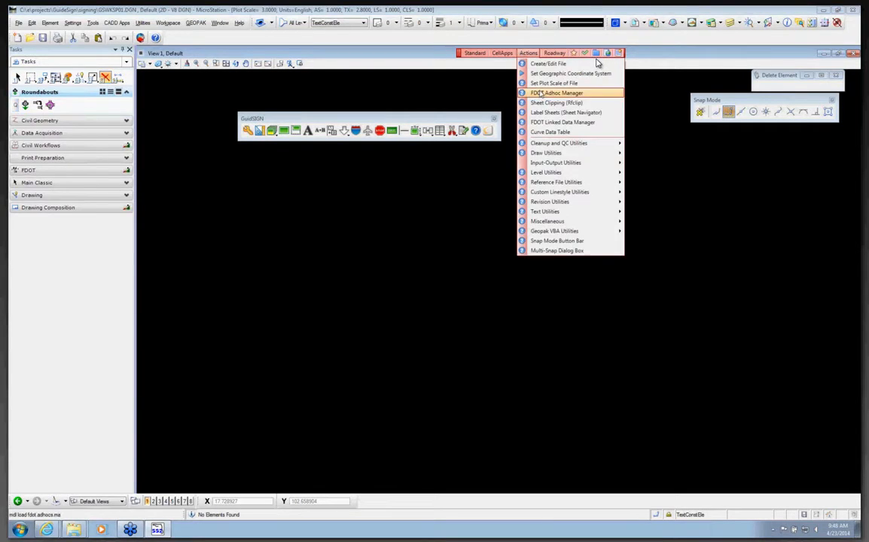
{"action": "left_click", "coordinate": [515, 102]}
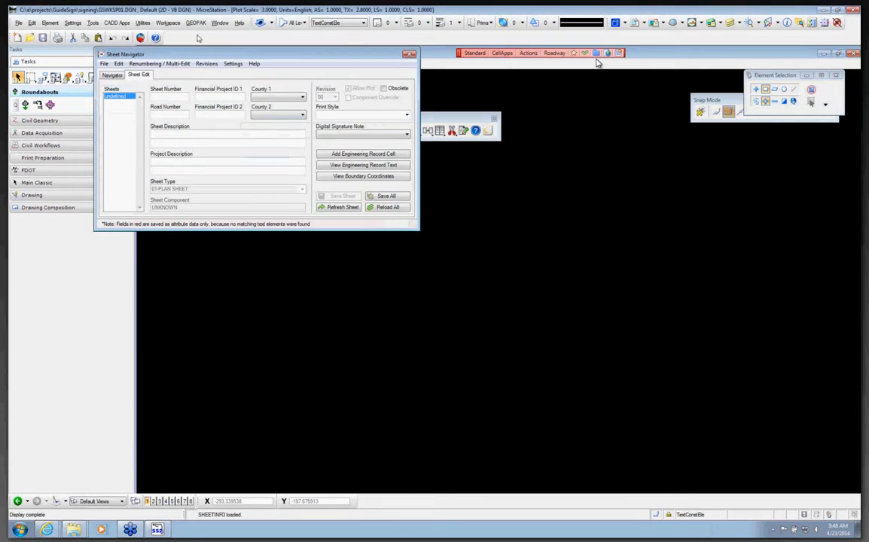
{"action": "left_click_drag", "start_coordinate": [209, 56], "coordinate": [327, 112]}
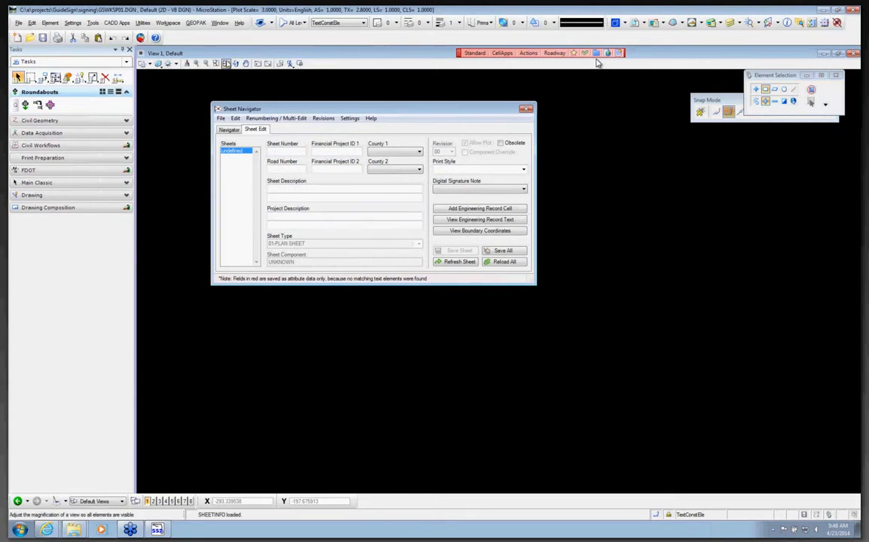
{"action": "left_click", "coordinate": [226, 63]}
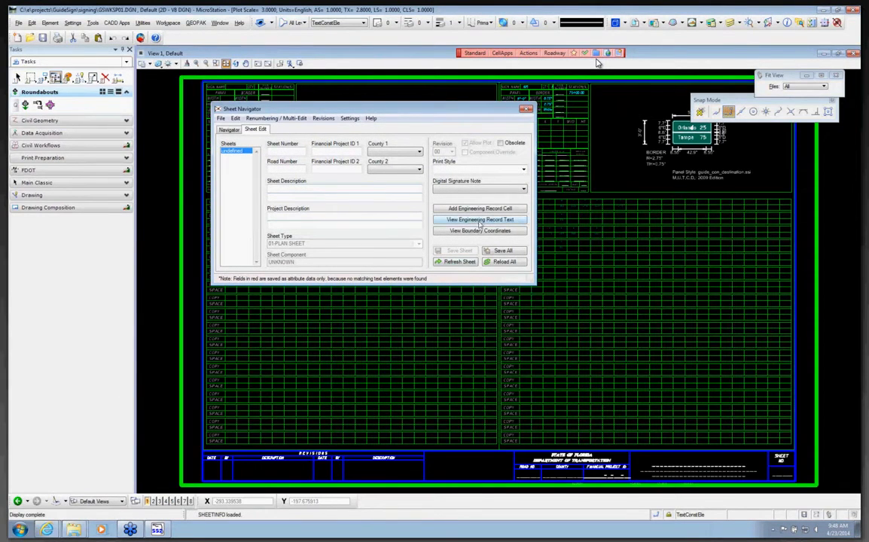
Assign the Standard digital signature note to the remaining sheet, save the sheet and inspect the note along its border.
{"action": "left_click", "coordinate": [477, 189]}
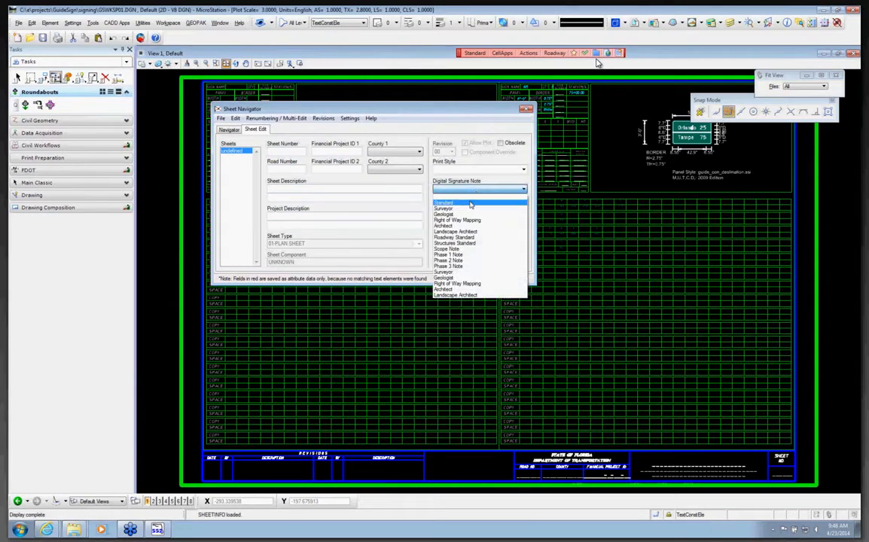
{"action": "left_click", "coordinate": [475, 200]}
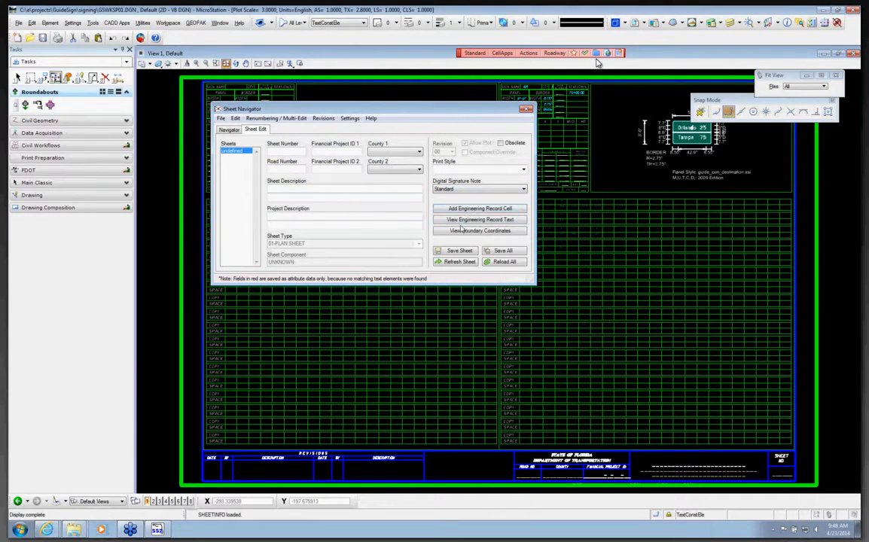
{"action": "left_click", "coordinate": [458, 251]}
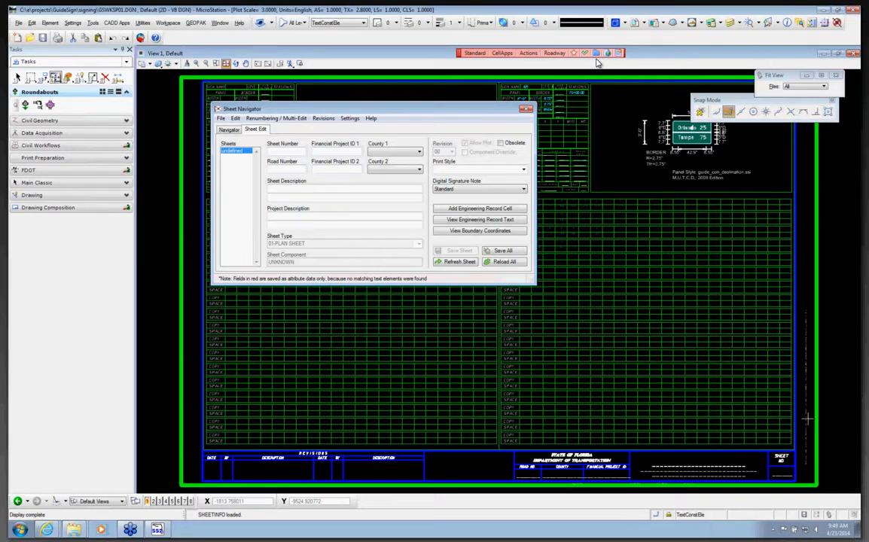
{"action": "scroll", "coordinate": [824, 464], "scroll_direction": "up", "scroll_amount": 2}
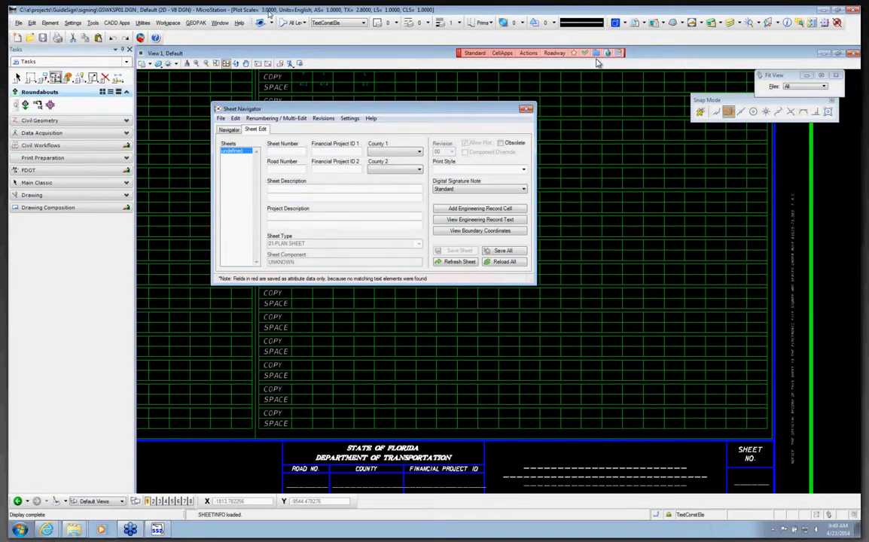
Set the plot scale of the file to 4.25, keeping English units.
{"action": "left_click_drag", "start_coordinate": [298, 111], "coordinate": [224, 80]}
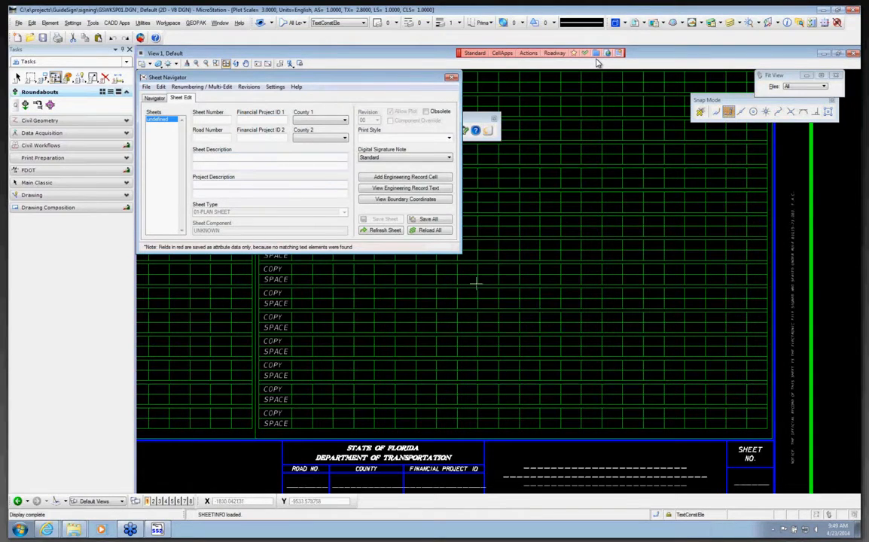
{"action": "left_click", "coordinate": [529, 54]}
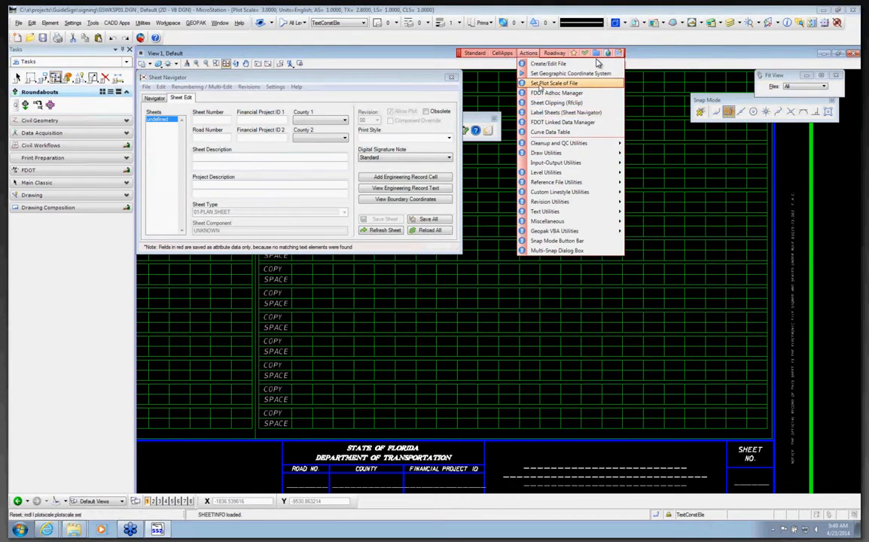
{"action": "left_click", "coordinate": [554, 82]}
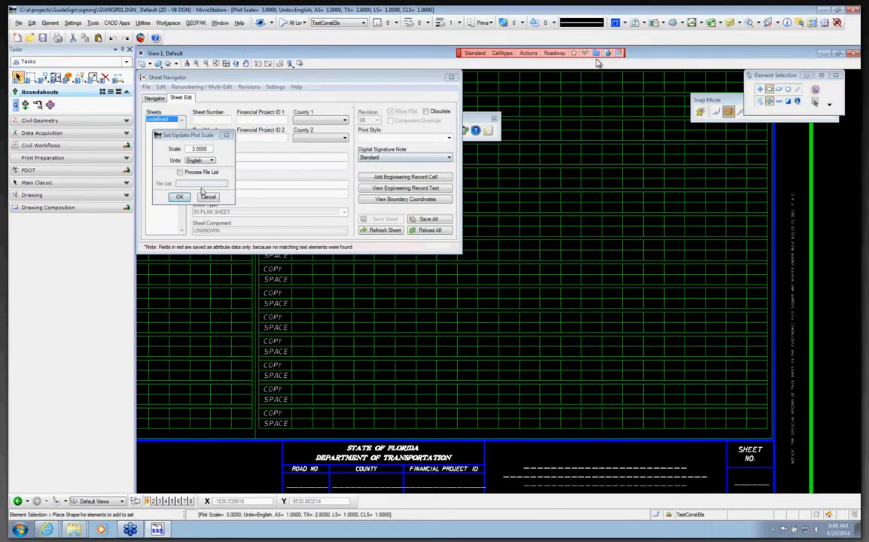
{"action": "left_click", "coordinate": [173, 137]}
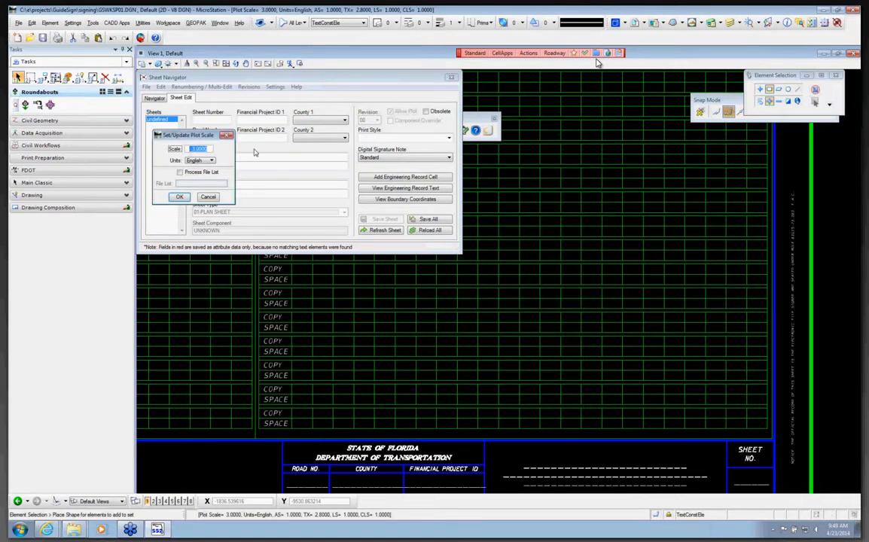
{"action": "type", "text": "4.25"}
{"action": "key", "text": "Return"}
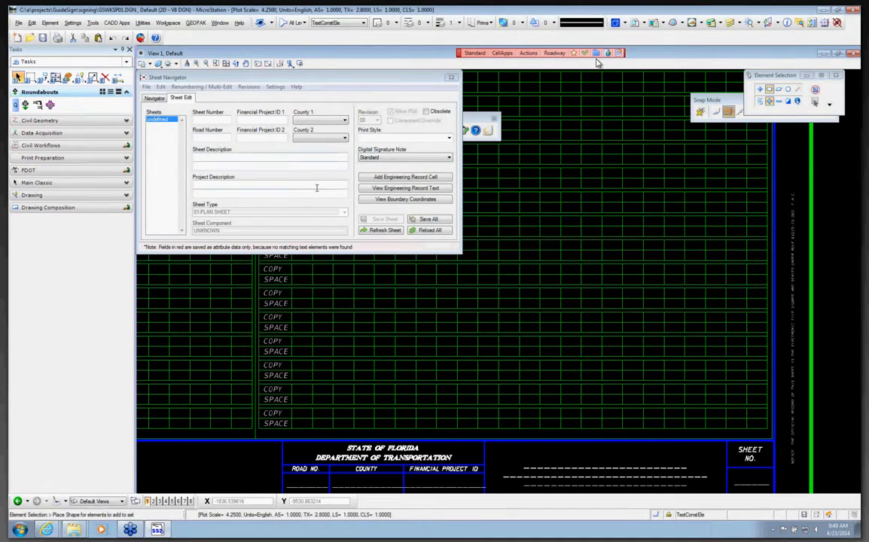
Reapply the Standard digital signature note to the sheet, save the sheet and close Sheet Navigator.
{"action": "left_click", "coordinate": [390, 158]}
{"action": "left_click", "coordinate": [390, 159]}
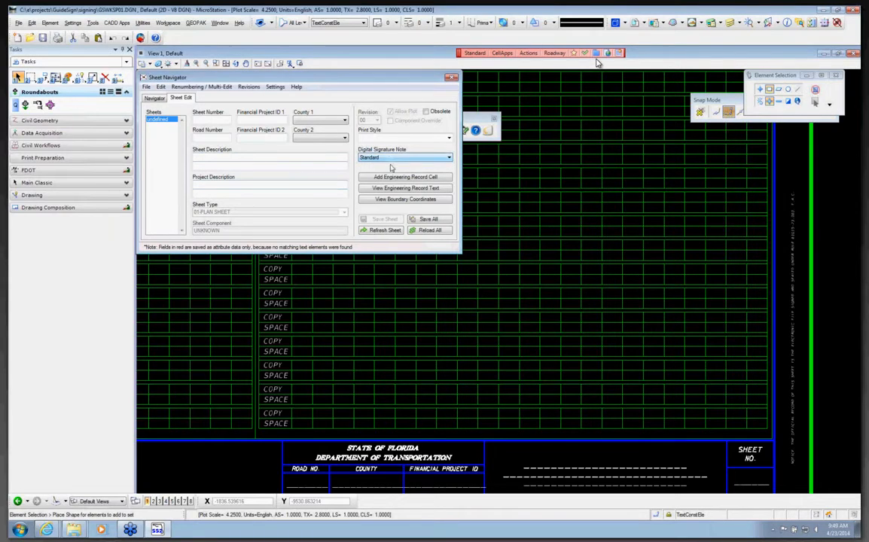
{"action": "left_click", "coordinate": [396, 231]}
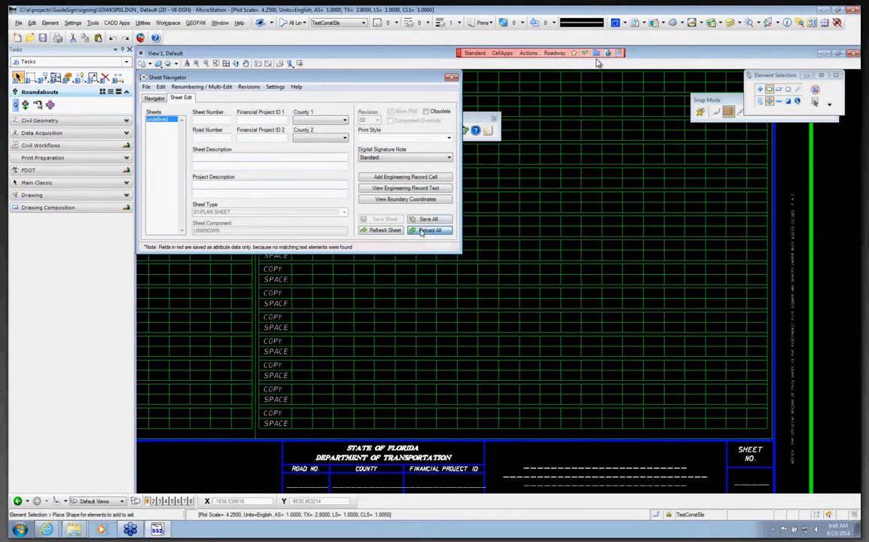
{"action": "left_click", "coordinate": [394, 158]}
{"action": "left_click", "coordinate": [391, 172]}
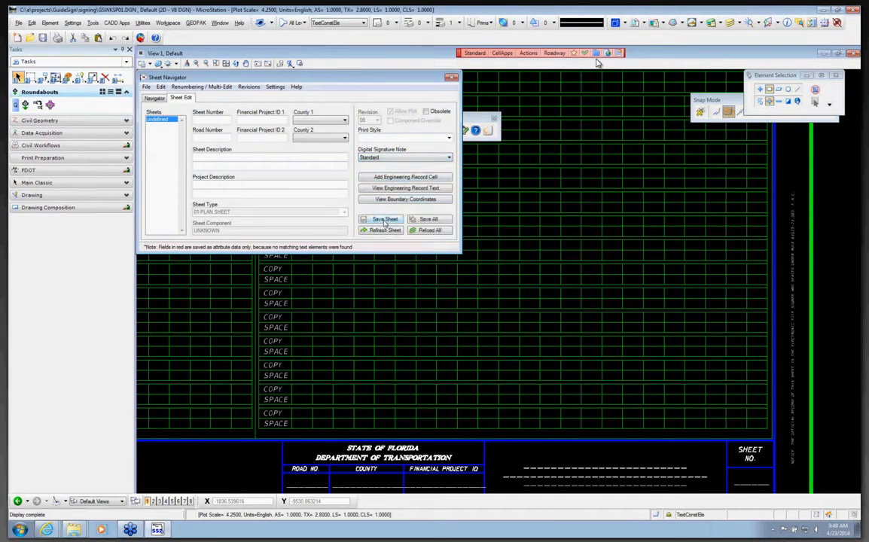
{"action": "left_click", "coordinate": [384, 219]}
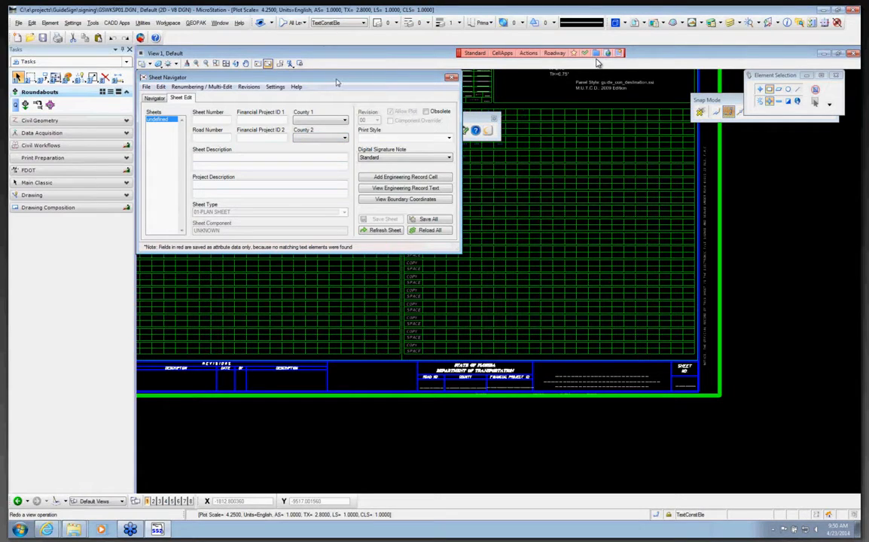
{"action": "left_click_drag", "start_coordinate": [336, 82], "coordinate": [377, 132]}
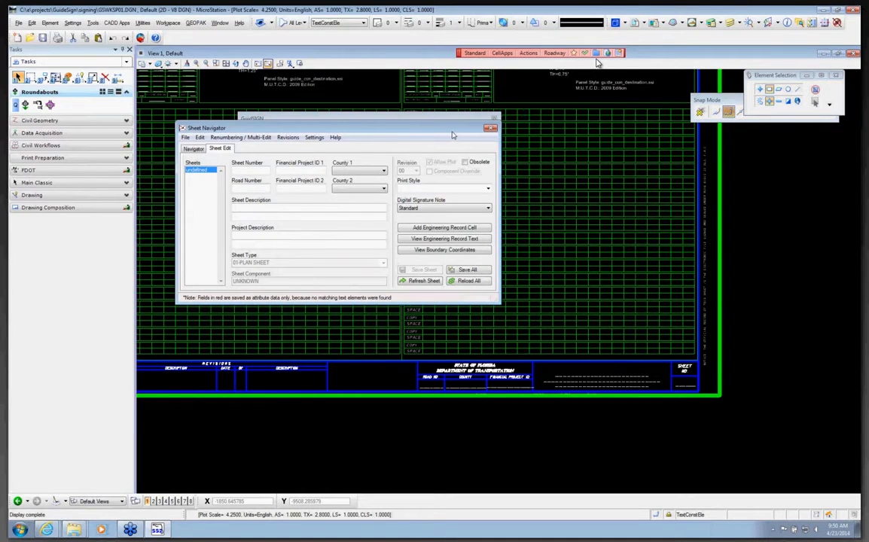
{"action": "left_click_drag", "start_coordinate": [450, 134], "coordinate": [454, 177]}
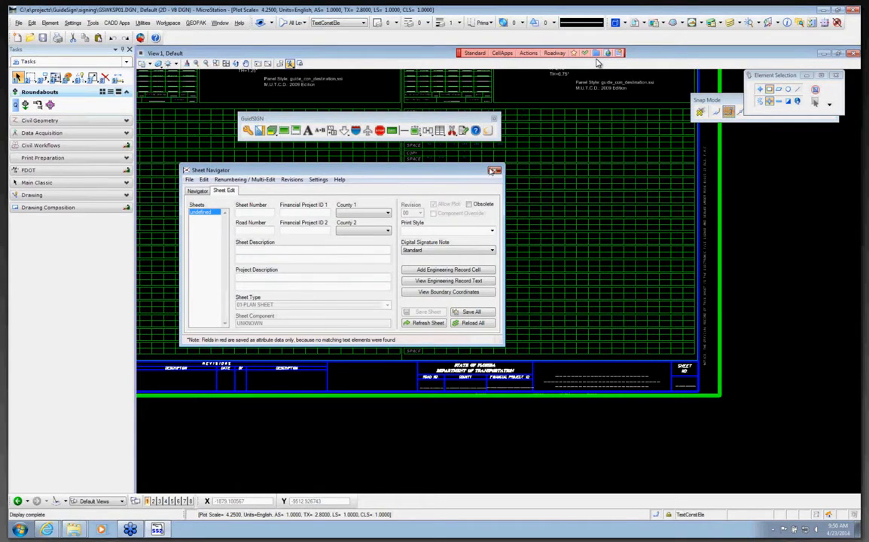
{"action": "left_click", "coordinate": [494, 171]}
Examine the remaining worksheet with its Tallahassee and Orlando/Tampa signs, report tables and border.
{"action": "scroll", "coordinate": [438, 205], "scroll_direction": "down", "scroll_amount": 2}
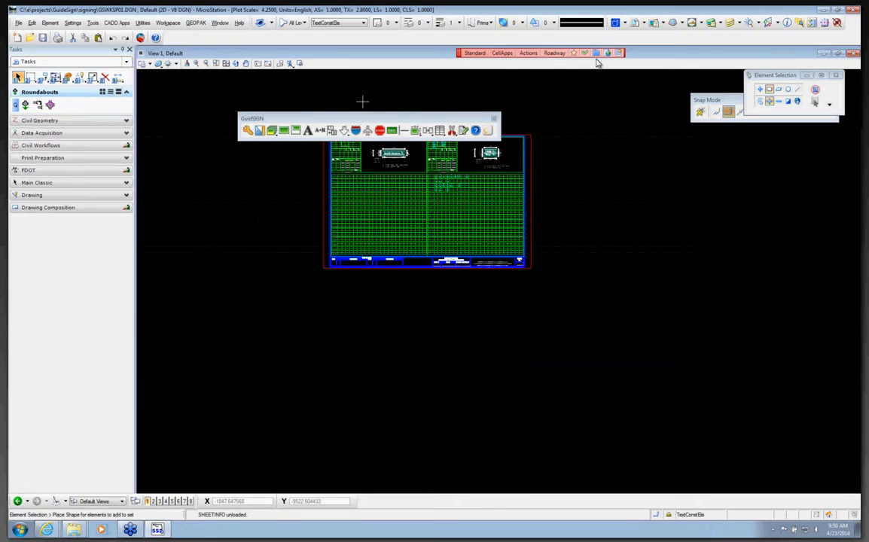
{"action": "scroll", "coordinate": [393, 151], "scroll_direction": "up", "scroll_amount": 5}
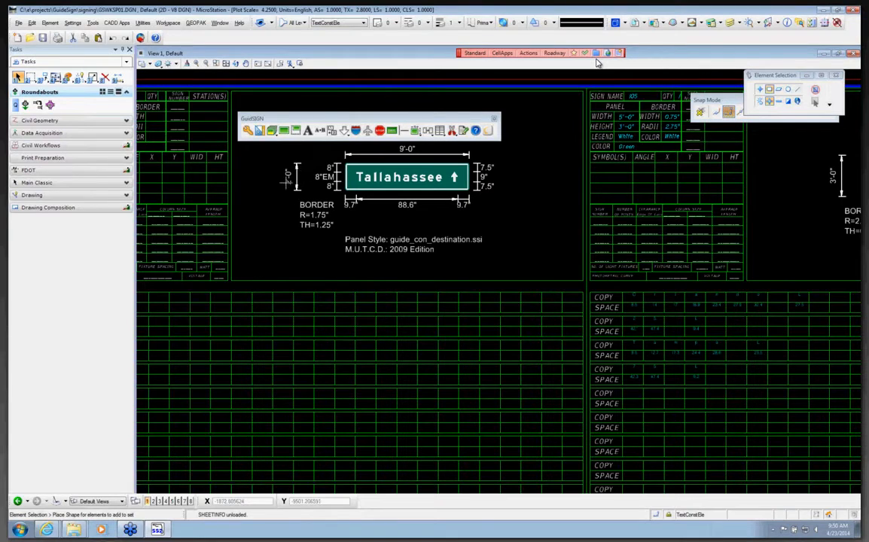
{"action": "left_click_drag", "start_coordinate": [289, 122], "coordinate": [342, 110]}
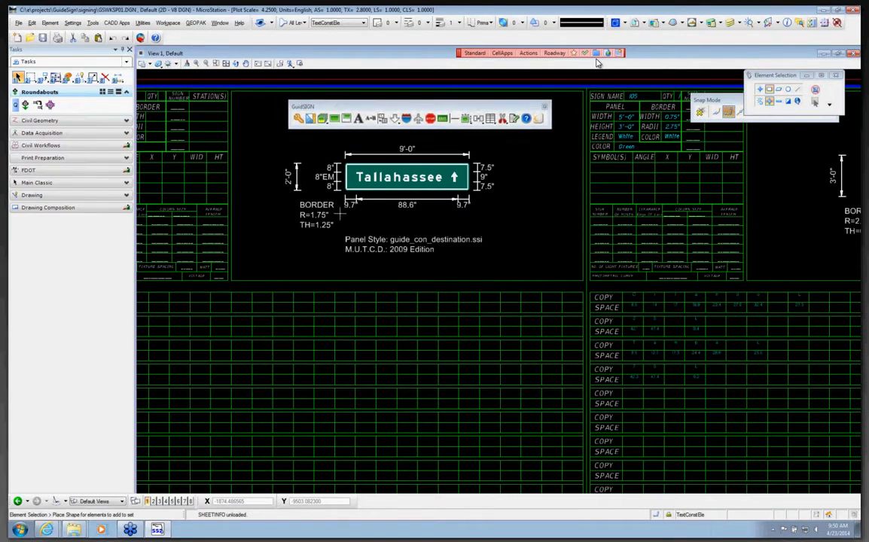
{"action": "scroll", "coordinate": [300, 195], "scroll_direction": "down", "scroll_amount": 2}
{"action": "scroll", "coordinate": [493, 444], "scroll_direction": "down", "scroll_amount": 4}
{"action": "scroll", "coordinate": [601, 407], "scroll_direction": "down", "scroll_amount": 1}
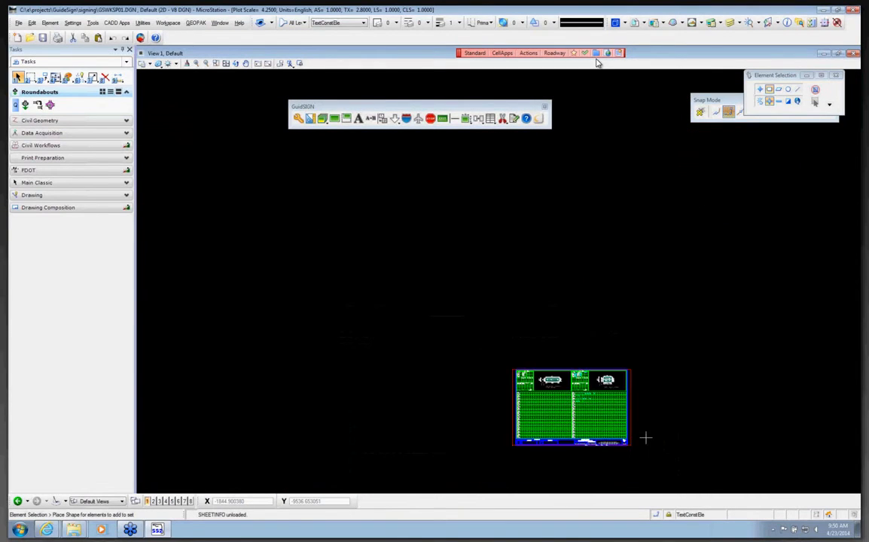
{"action": "scroll", "coordinate": [625, 446], "scroll_direction": "up", "scroll_amount": 2}
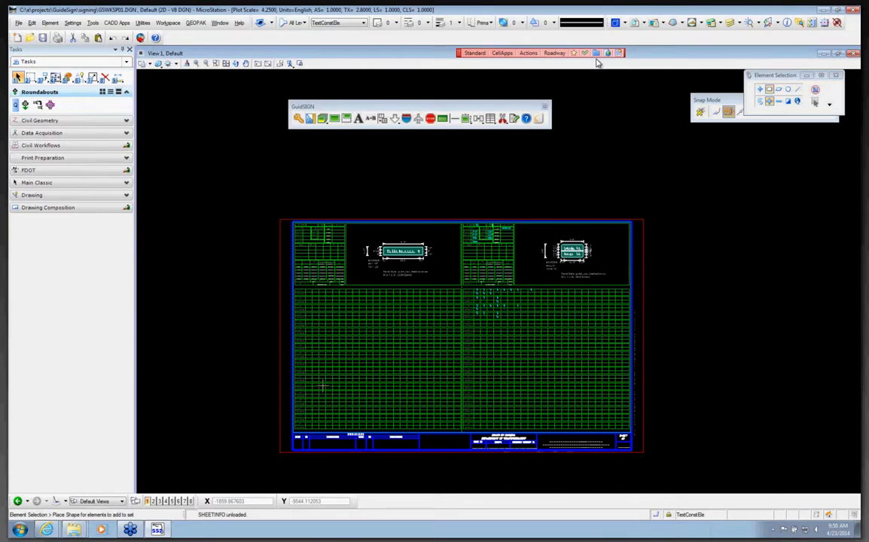
{"action": "scroll", "coordinate": [296, 375], "scroll_direction": "down", "scroll_amount": 2}
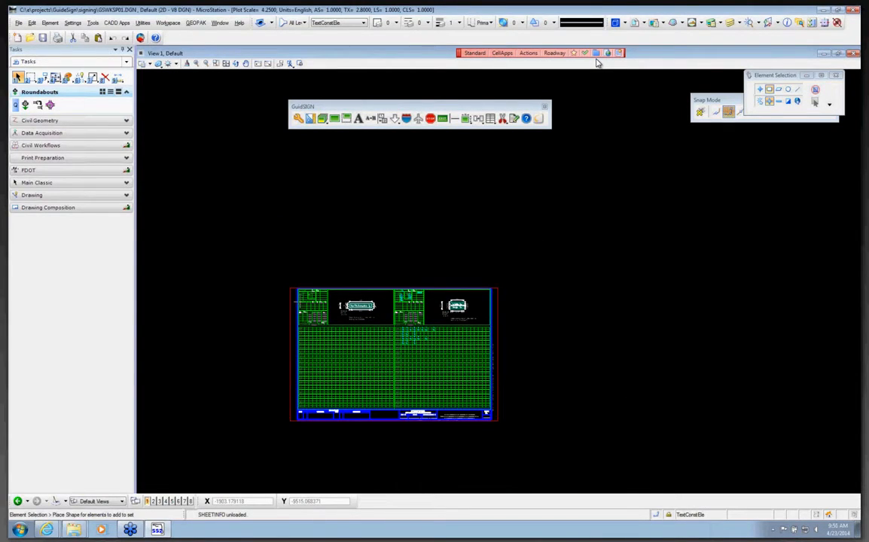
{"action": "scroll", "coordinate": [388, 307], "scroll_direction": "up", "scroll_amount": 6}
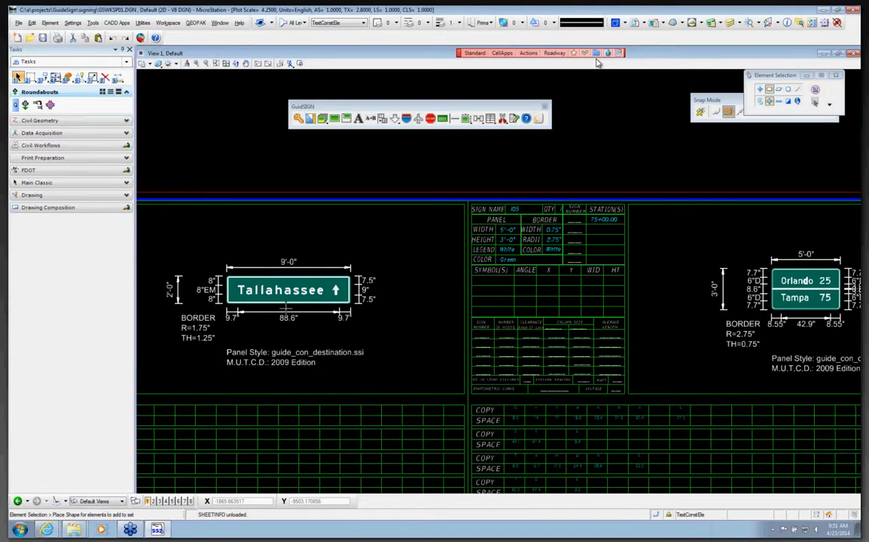
Check GuidSIGN's general program settings and browse the sign panel style list through to the Street Name styles.
{"action": "left_click", "coordinate": [301, 120]}
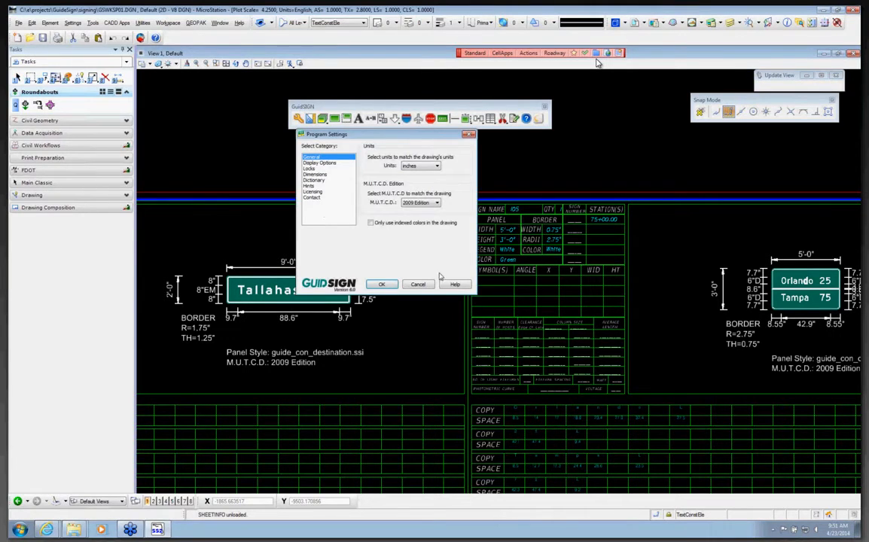
{"action": "left_click", "coordinate": [418, 285]}
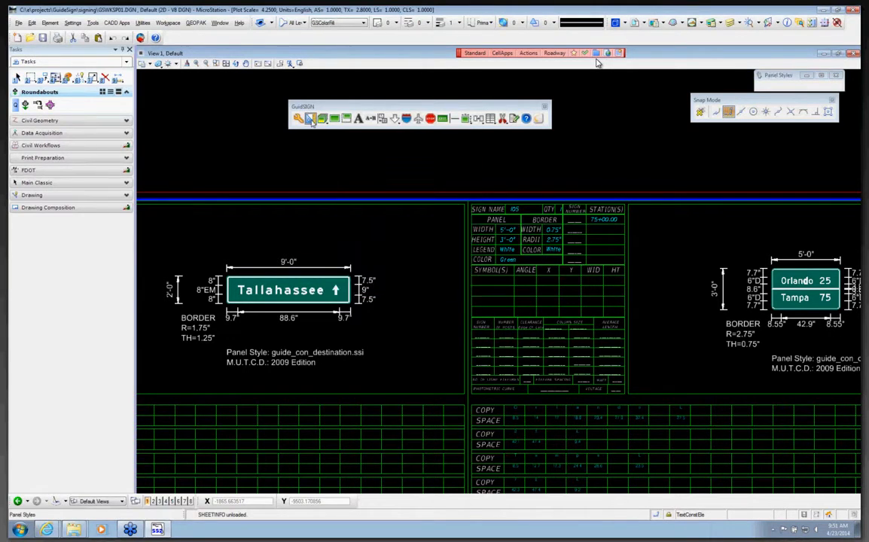
{"action": "left_click", "coordinate": [310, 119]}
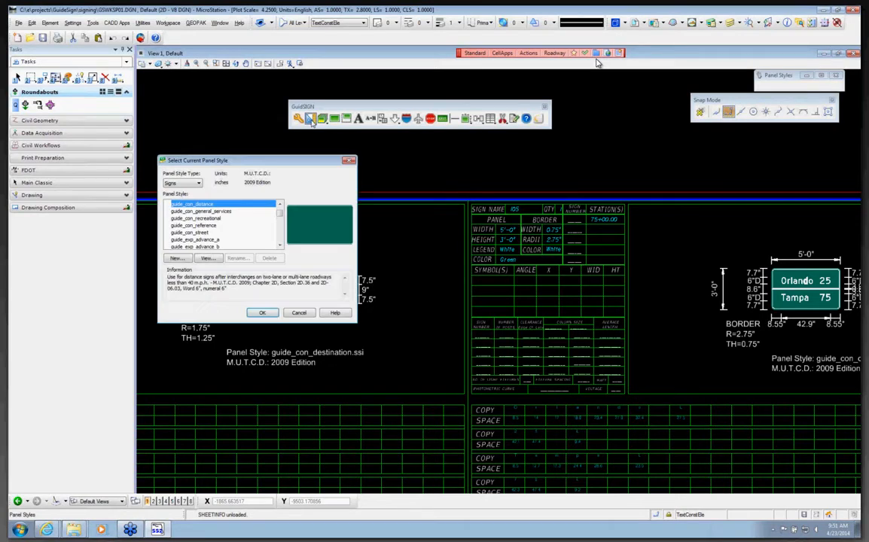
{"action": "left_click", "coordinate": [279, 245]}
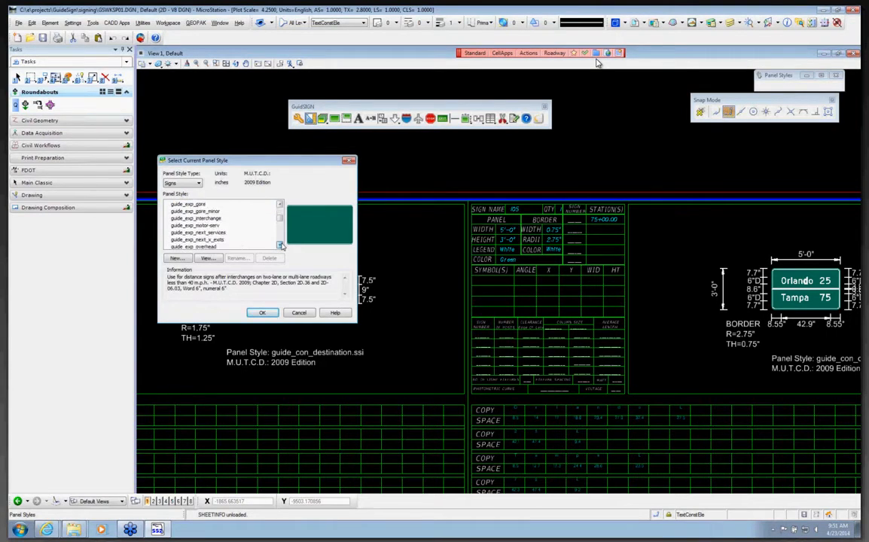
{"action": "mouse_move", "coordinate": [280, 218]}
{"action": "left_mouse_down"}
{"action": "mouse_move", "coordinate": [280, 240]}
{"action": "mouse_move", "coordinate": [280, 208]}
{"action": "left_mouse_up"}
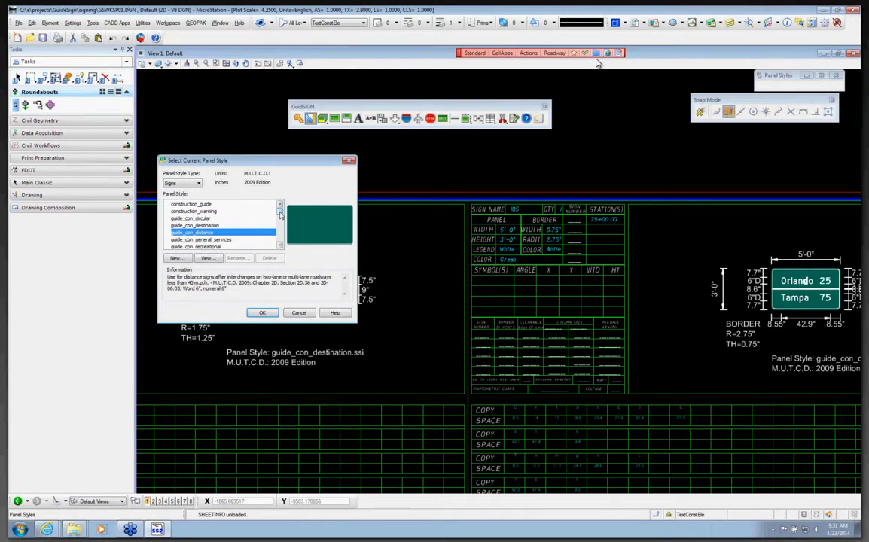
{"action": "left_click_drag", "start_coordinate": [280, 214], "coordinate": [280, 244]}
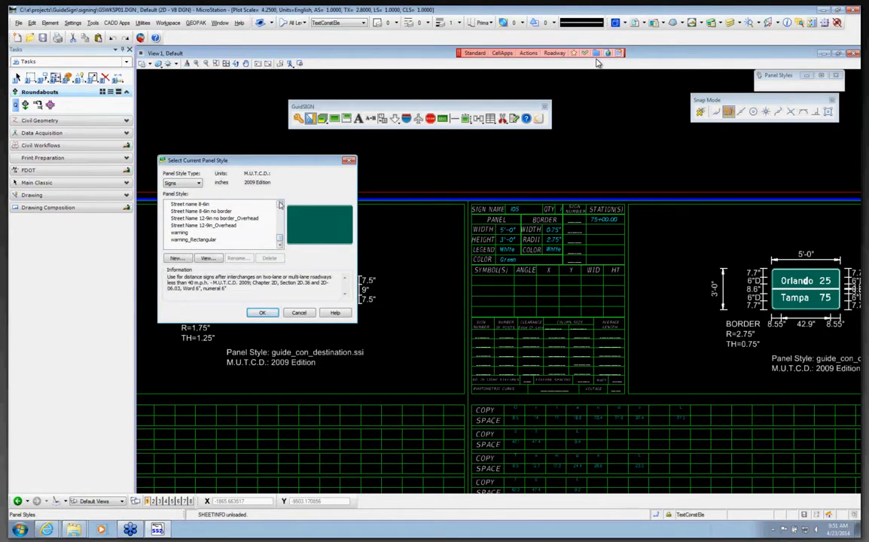
{"action": "left_click", "coordinate": [280, 204]}
{"action": "left_click", "coordinate": [279, 204]}
{"action": "left_click", "coordinate": [279, 203]}
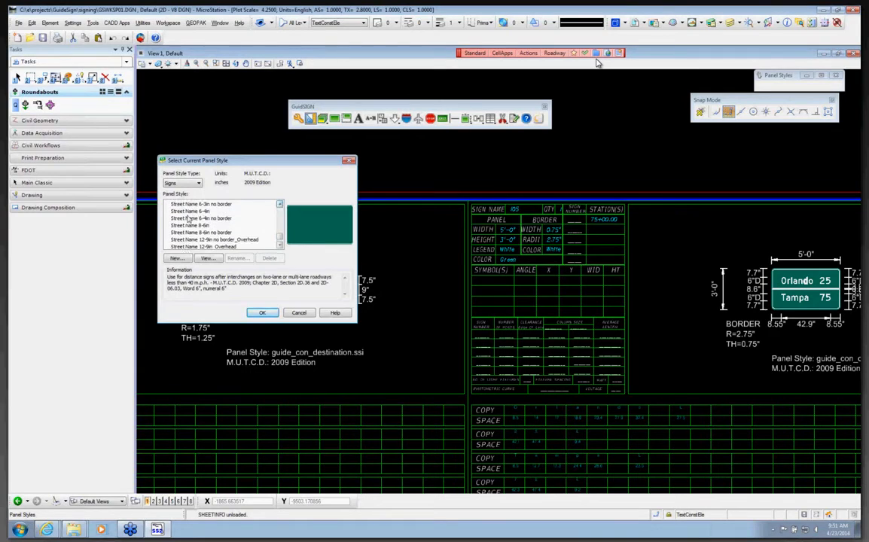
{"action": "left_click", "coordinate": [279, 205]}
{"action": "left_click", "coordinate": [279, 205]}
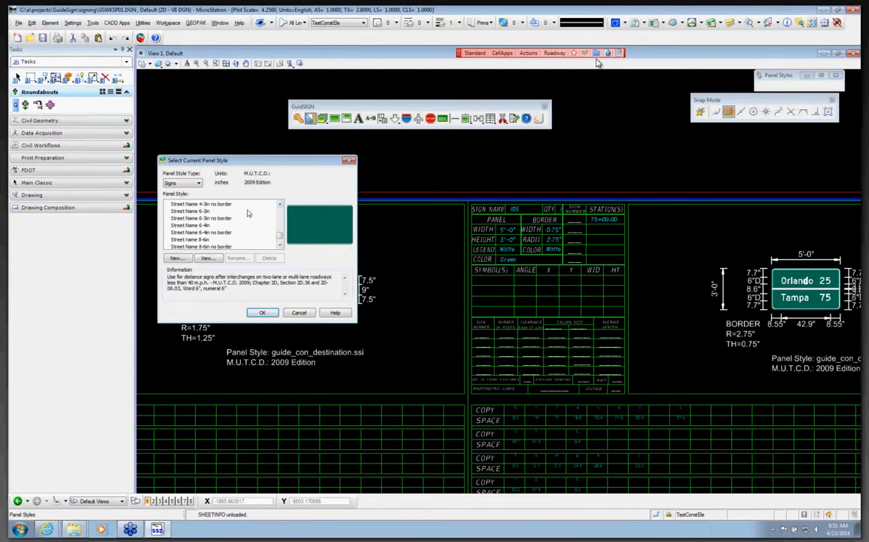
{"action": "left_click", "coordinate": [280, 205]}
{"action": "left_click", "coordinate": [279, 205]}
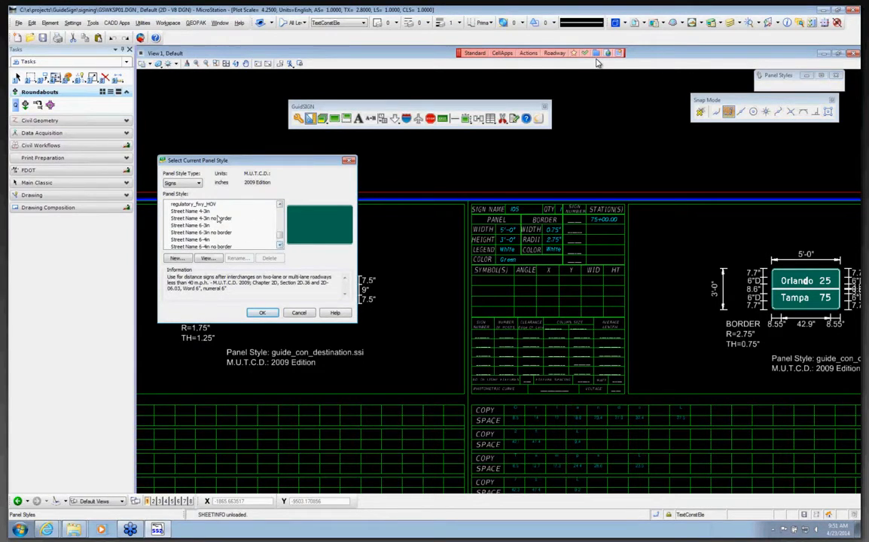
Examine the usage descriptions and previews of the Street Name panel styles, from 4-3in up to 12-9in_Overhead, with and without border.
{"action": "left_click", "coordinate": [208, 227]}
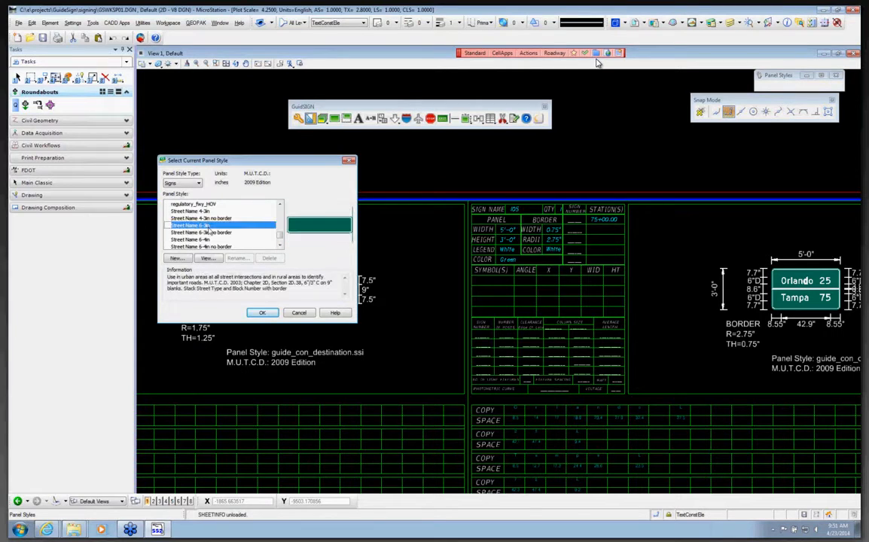
{"action": "left_click", "coordinate": [208, 212]}
{"action": "left_click", "coordinate": [209, 218]}
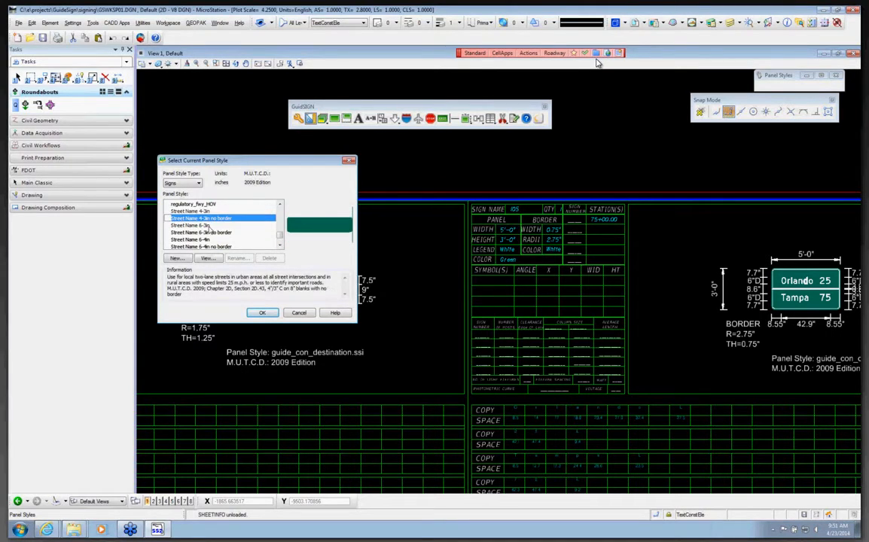
{"action": "left_click", "coordinate": [209, 225]}
{"action": "left_click", "coordinate": [208, 233]}
{"action": "left_click", "coordinate": [211, 240]}
{"action": "left_click", "coordinate": [214, 246]}
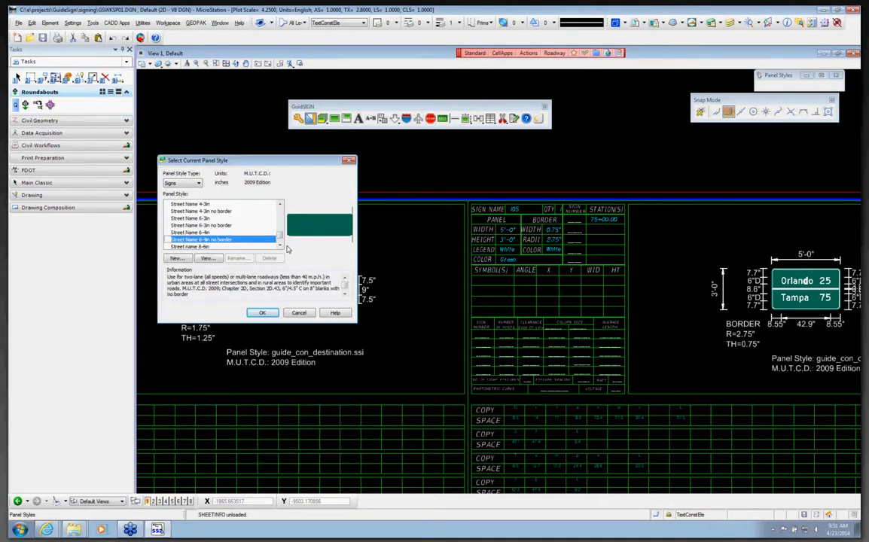
{"action": "left_click", "coordinate": [279, 245]}
{"action": "left_click", "coordinate": [279, 245]}
{"action": "left_click", "coordinate": [227, 233]}
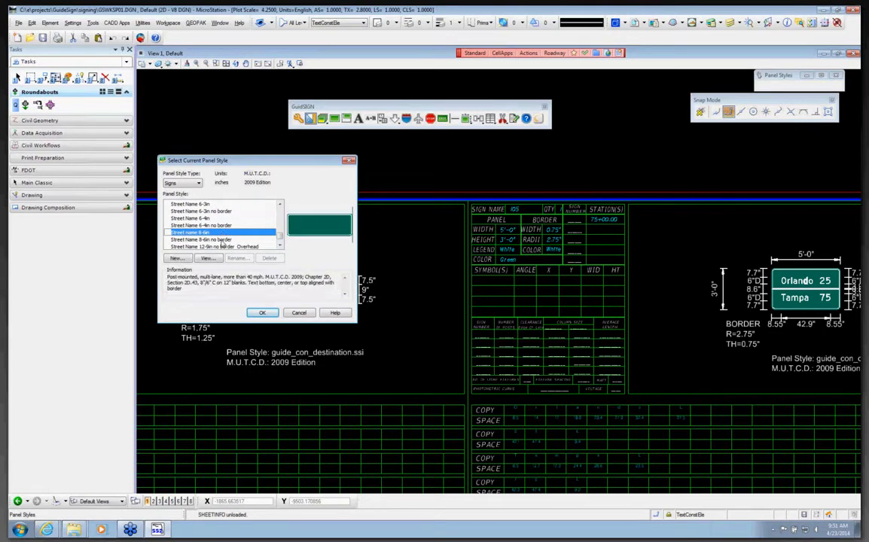
{"action": "left_click", "coordinate": [225, 241]}
{"action": "left_click", "coordinate": [225, 246]}
{"action": "left_click", "coordinate": [279, 245]}
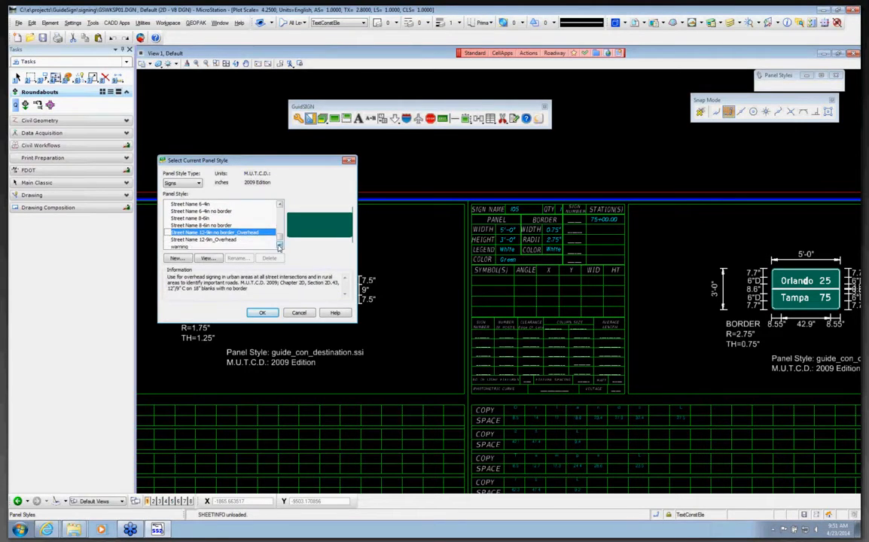
{"action": "left_click", "coordinate": [239, 240]}
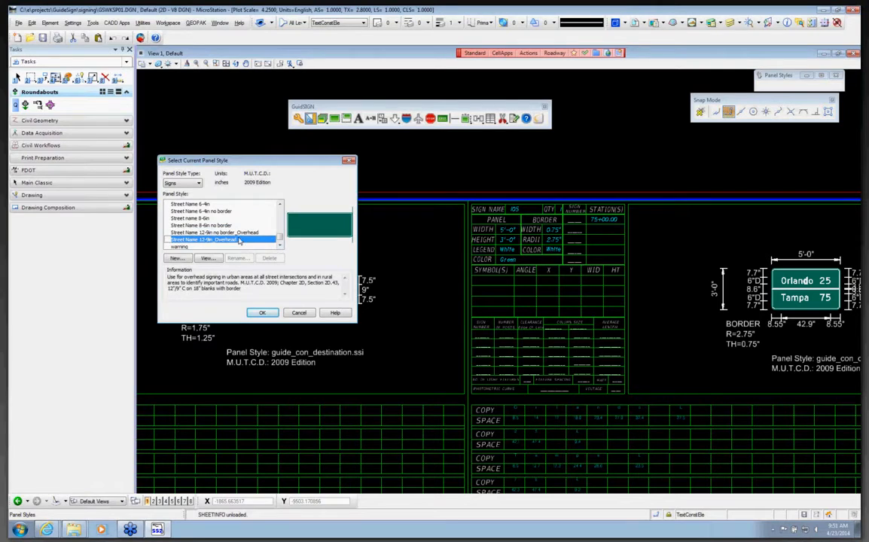
{"action": "left_click", "coordinate": [230, 233]}
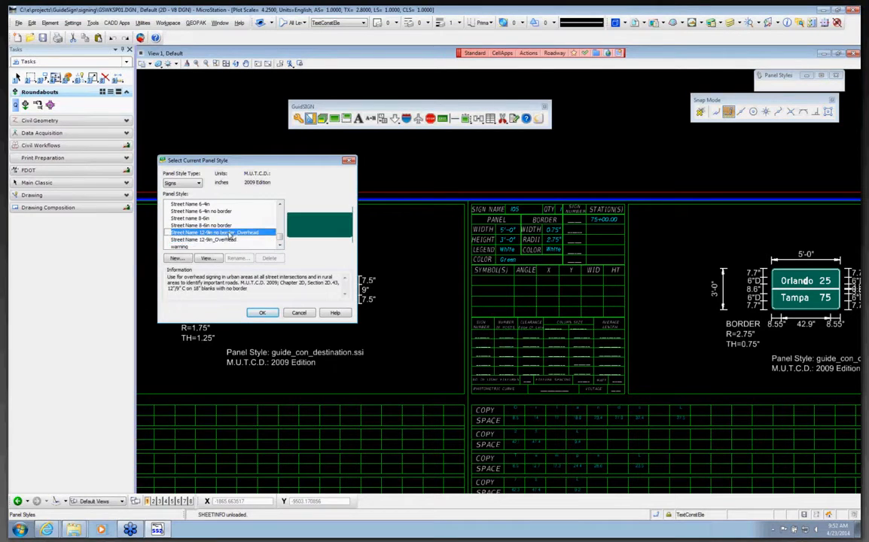
Review the Street Name 6-4in style and the rest of the sign panel styles, and close the list without selecting one.
{"action": "left_click", "coordinate": [206, 204]}
{"action": "scroll", "coordinate": [218, 211], "scroll_direction": "up", "scroll_amount": 2}
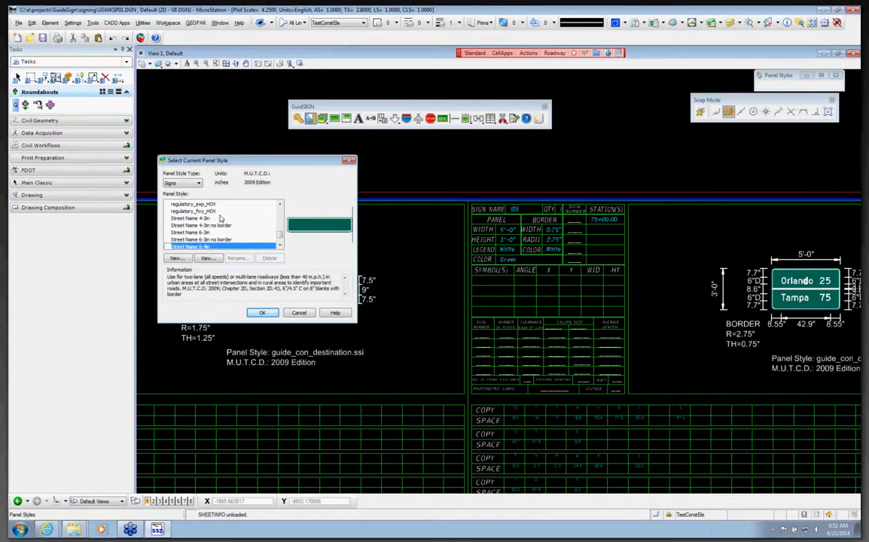
{"action": "scroll", "coordinate": [234, 238], "scroll_direction": "down", "scroll_amount": 3}
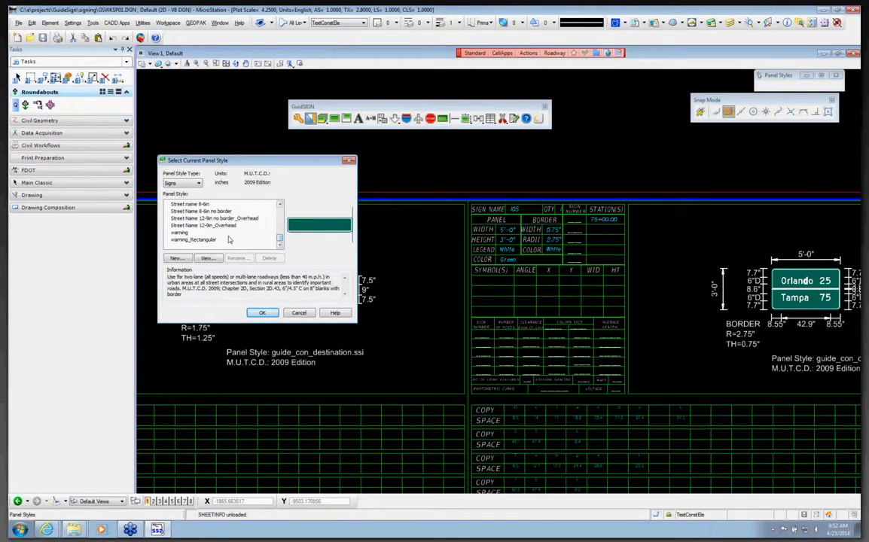
{"action": "left_click", "coordinate": [280, 205]}
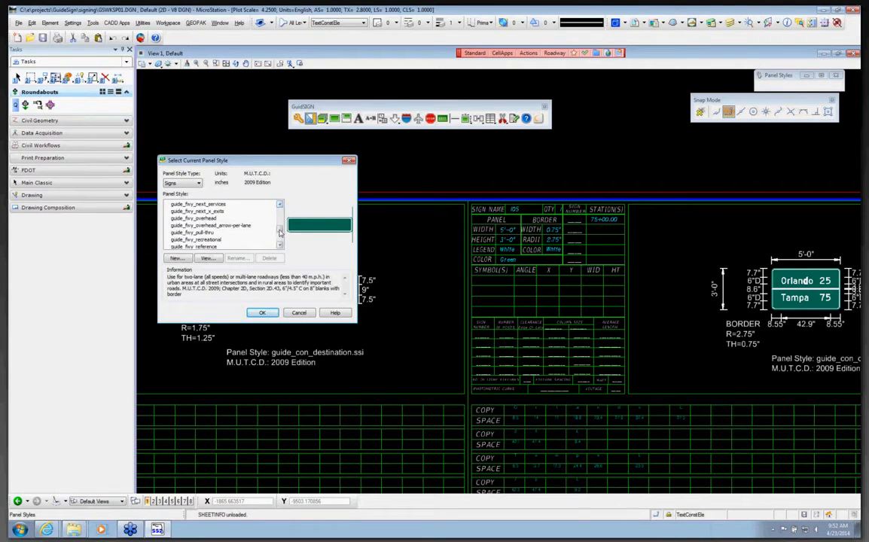
{"action": "left_click_drag", "start_coordinate": [280, 232], "coordinate": [280, 211]}
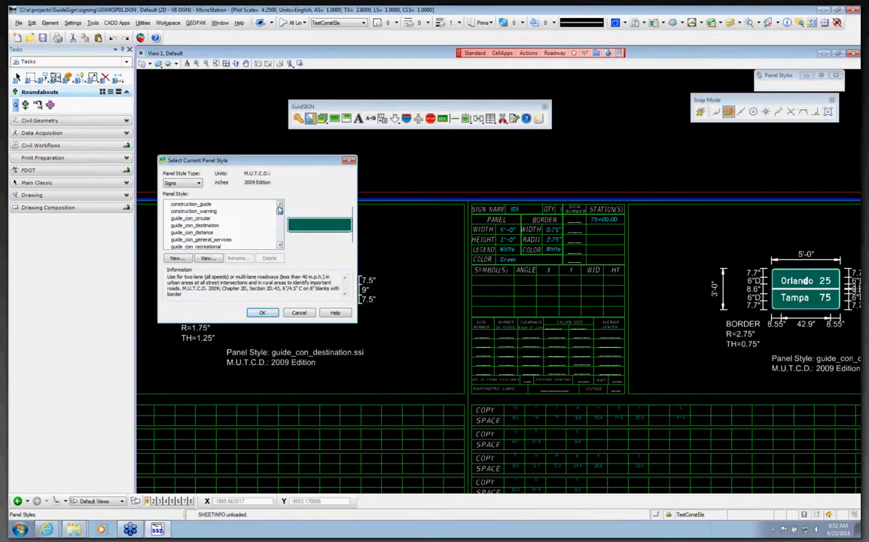
{"action": "left_click", "coordinate": [293, 313]}
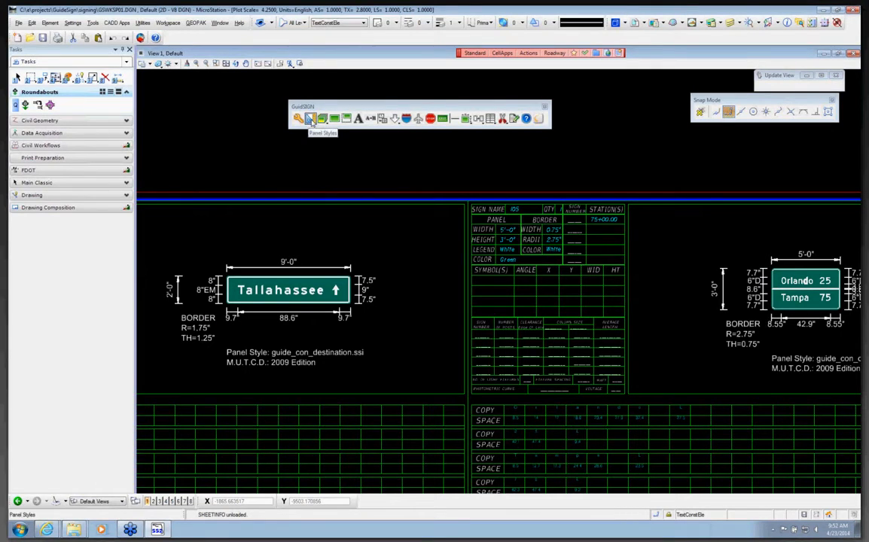
Create a new panel style named Internally Illum from guide_con_distance, in inches with the 2009 Edition M.U.T.C.D.
{"action": "left_click", "coordinate": [310, 120]}
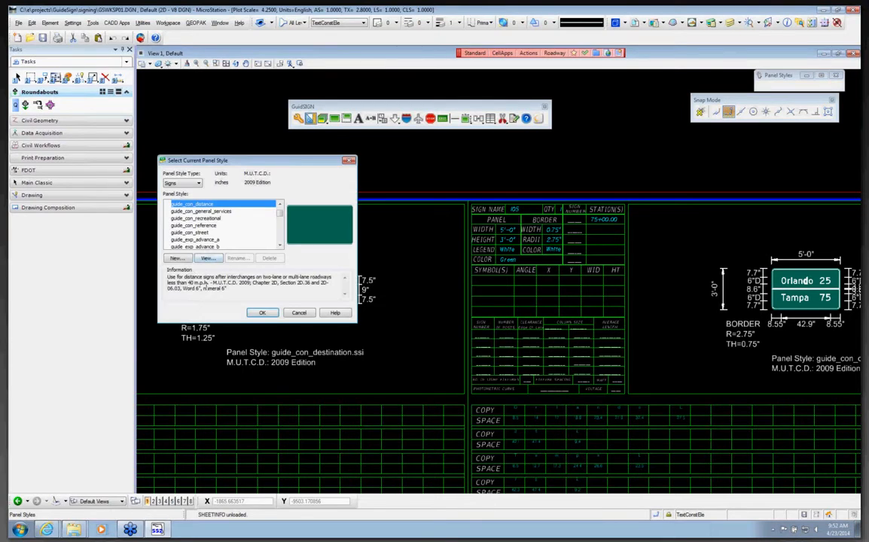
{"action": "left_click", "coordinate": [185, 259]}
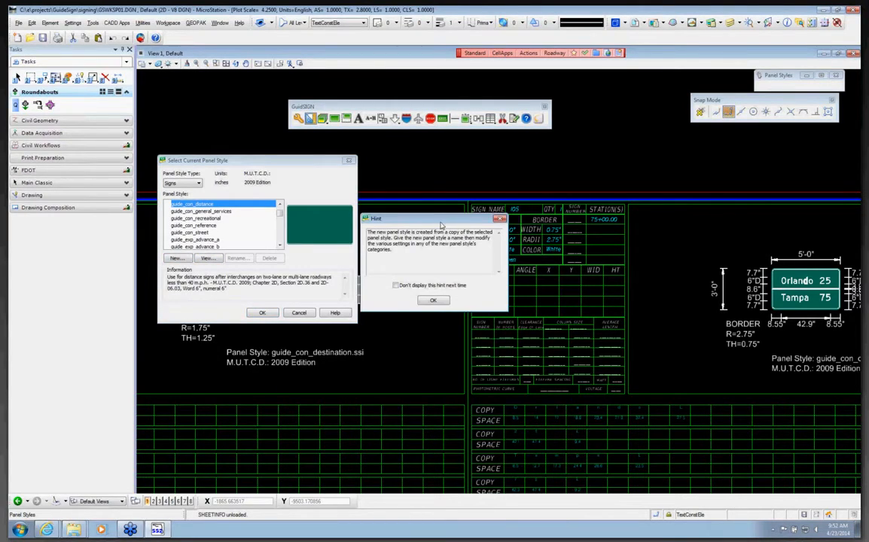
{"action": "left_click", "coordinate": [439, 285]}
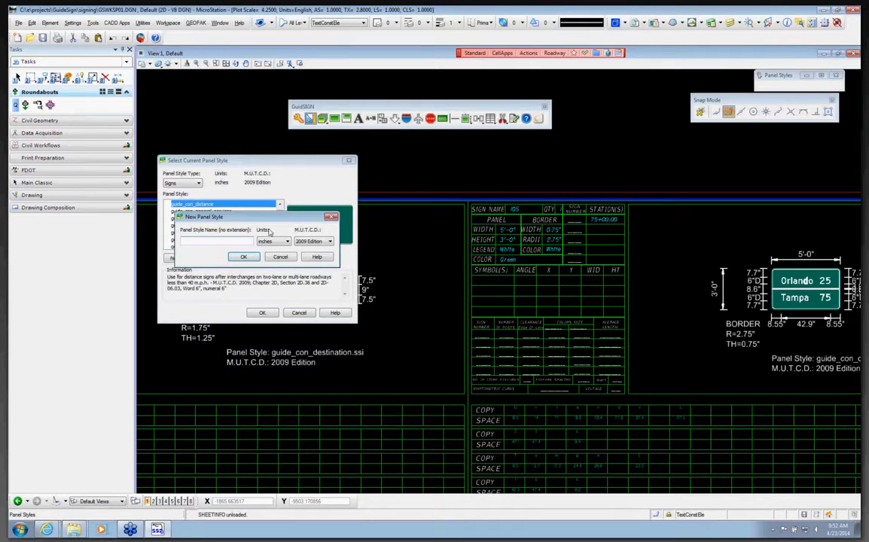
{"action": "left_click_drag", "start_coordinate": [254, 218], "coordinate": [498, 165]}
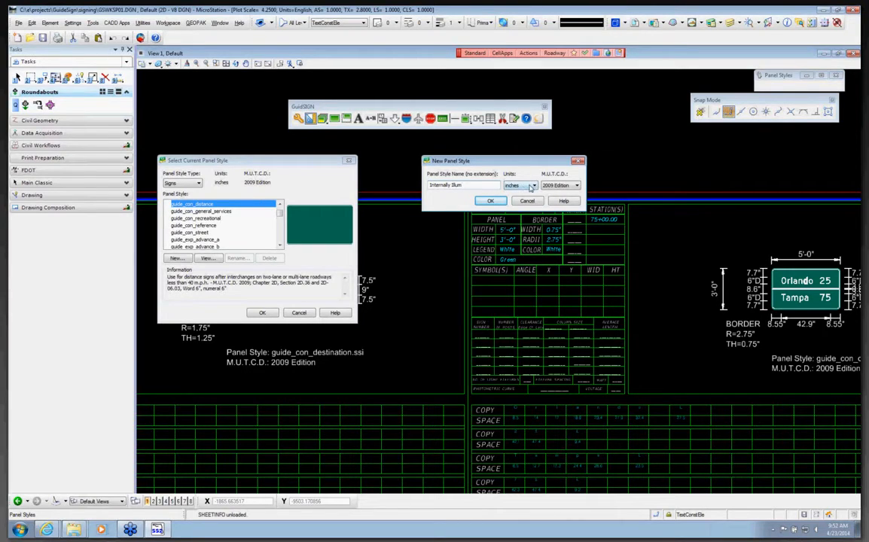
{"action": "left_click", "coordinate": [491, 201]}
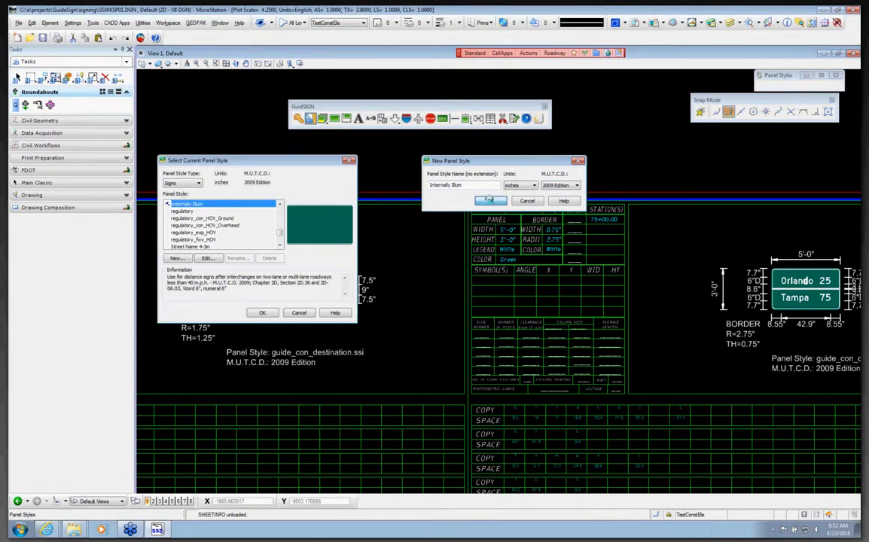
Edit the Internally Illum panel style, setting its type to Street Name and keeping the RECTANGLE shape.
{"action": "double_click", "coordinate": [205, 204]}
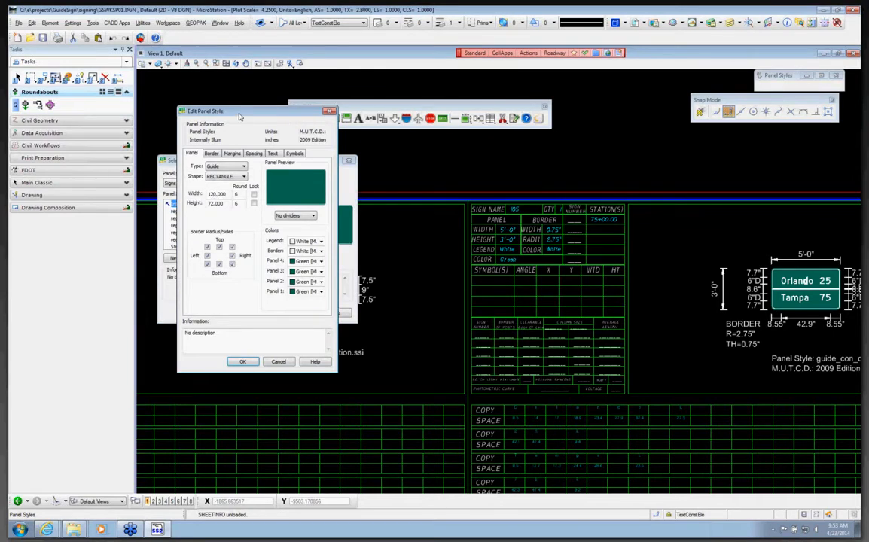
{"action": "left_click_drag", "start_coordinate": [217, 106], "coordinate": [479, 156]}
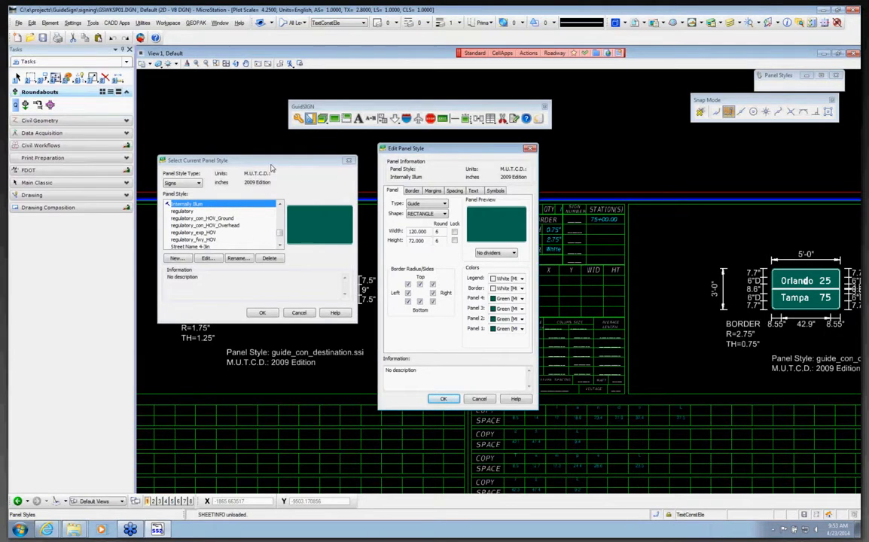
{"action": "left_click_drag", "start_coordinate": [401, 148], "coordinate": [327, 145]}
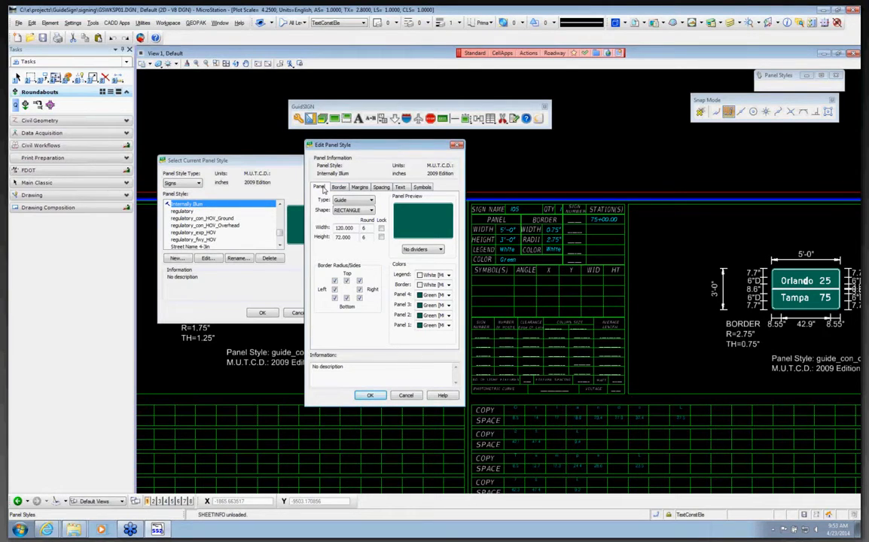
{"action": "left_click", "coordinate": [358, 199]}
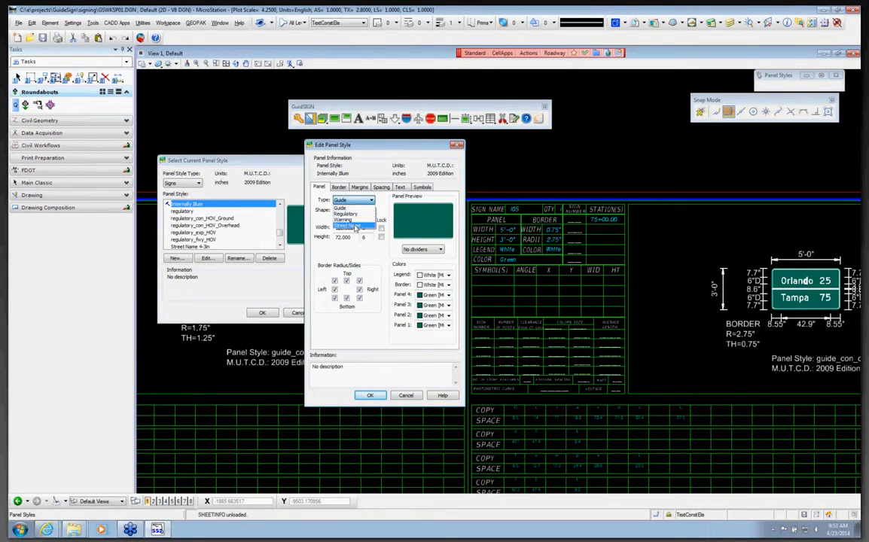
{"action": "left_click", "coordinate": [351, 226]}
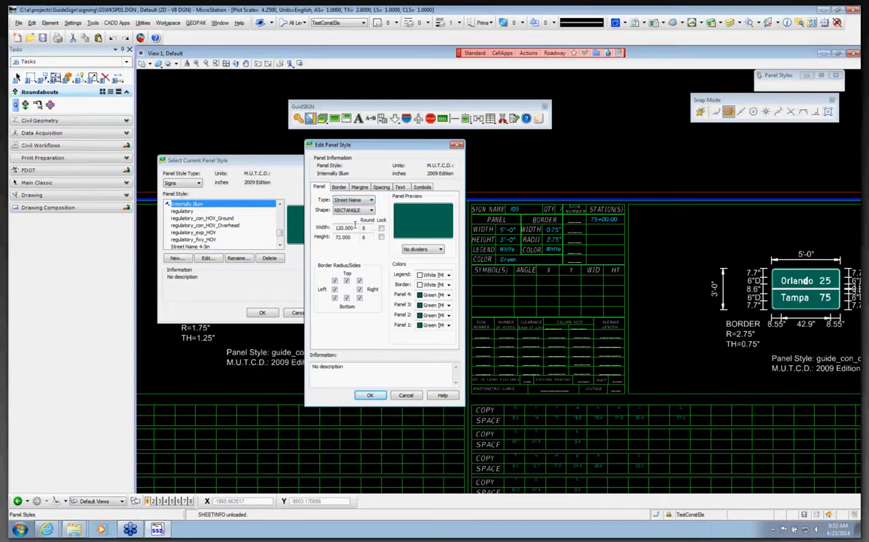
{"action": "left_click", "coordinate": [354, 212]}
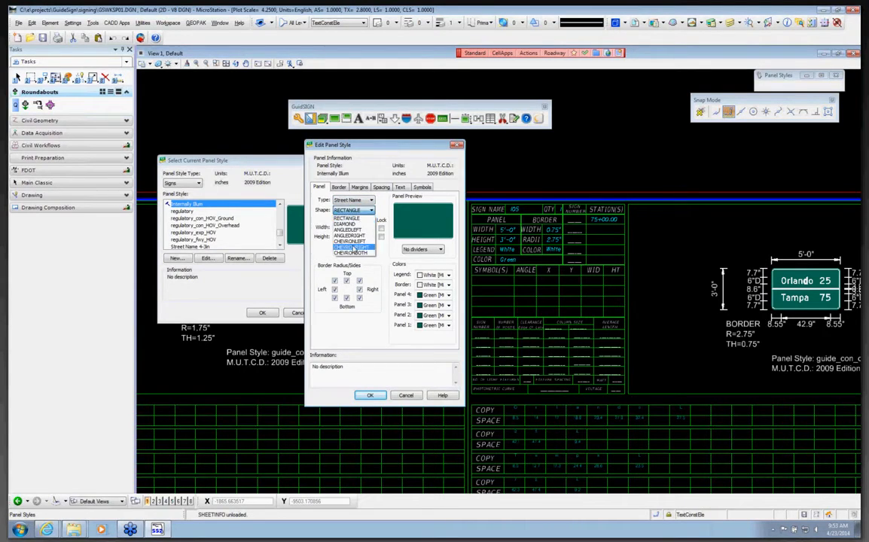
{"action": "left_click", "coordinate": [356, 216]}
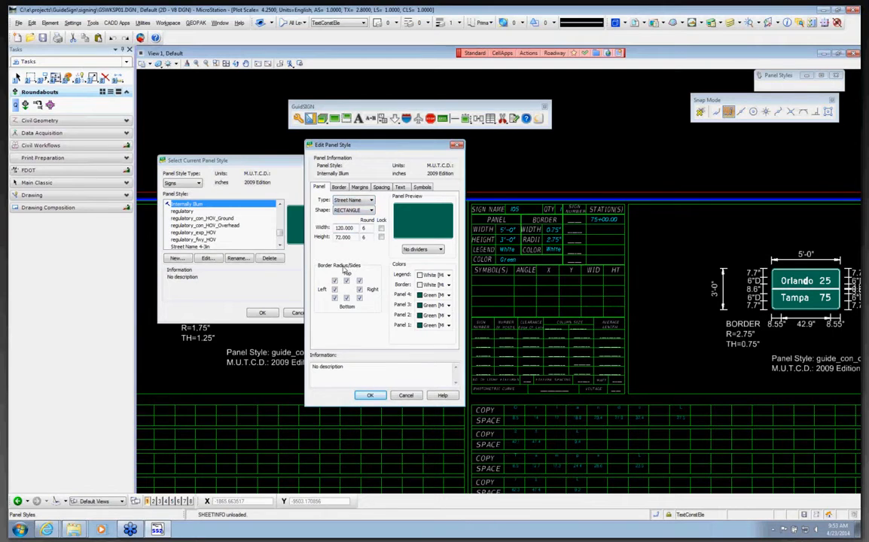
Fix the Internally Illum style's border radius at 0 instead of calculating it.
{"action": "left_click", "coordinate": [344, 188]}
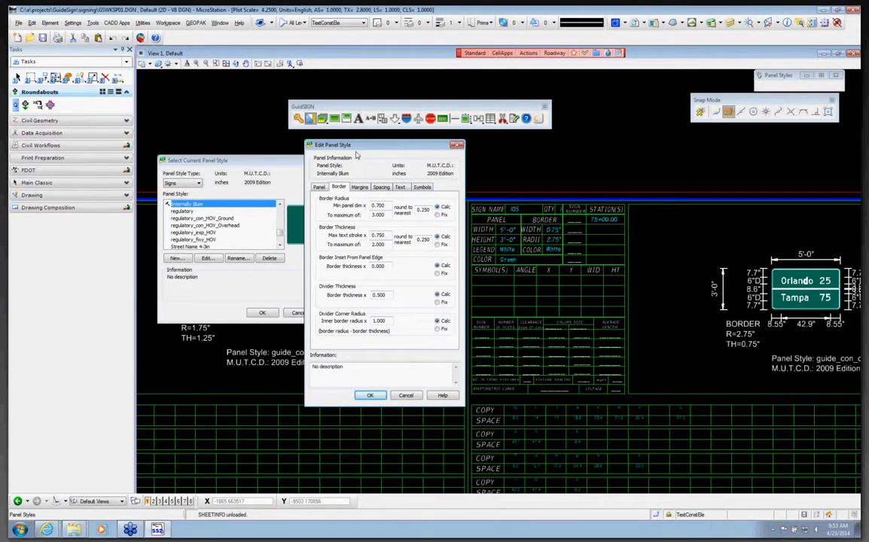
{"action": "left_click_drag", "start_coordinate": [322, 144], "coordinate": [418, 161]}
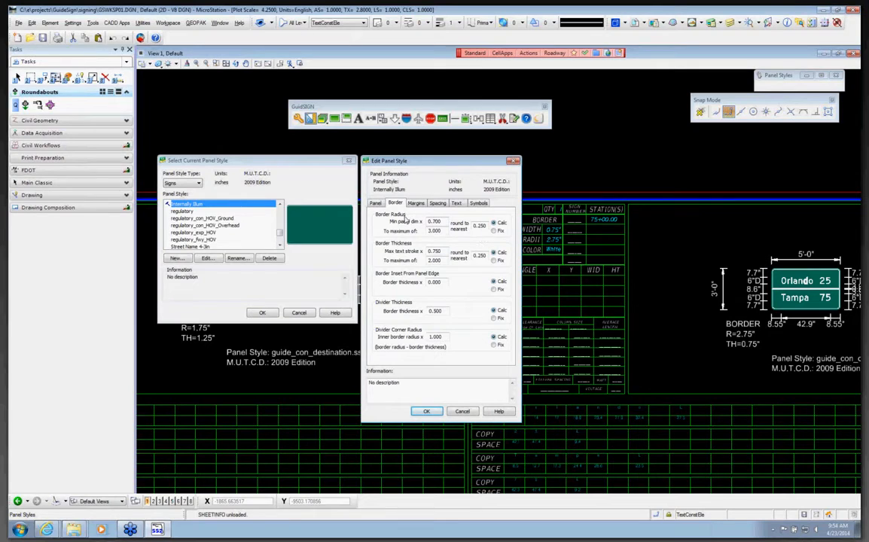
{"action": "left_click", "coordinate": [494, 230]}
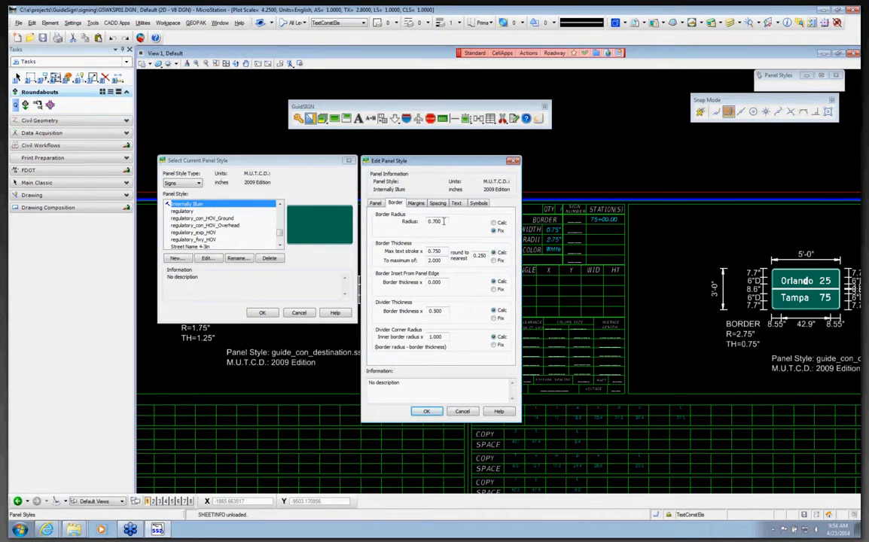
{"action": "left_click_drag", "start_coordinate": [443, 221], "coordinate": [403, 223]}
{"action": "type", "text": "0"}
{"action": "key", "text": "Return"}
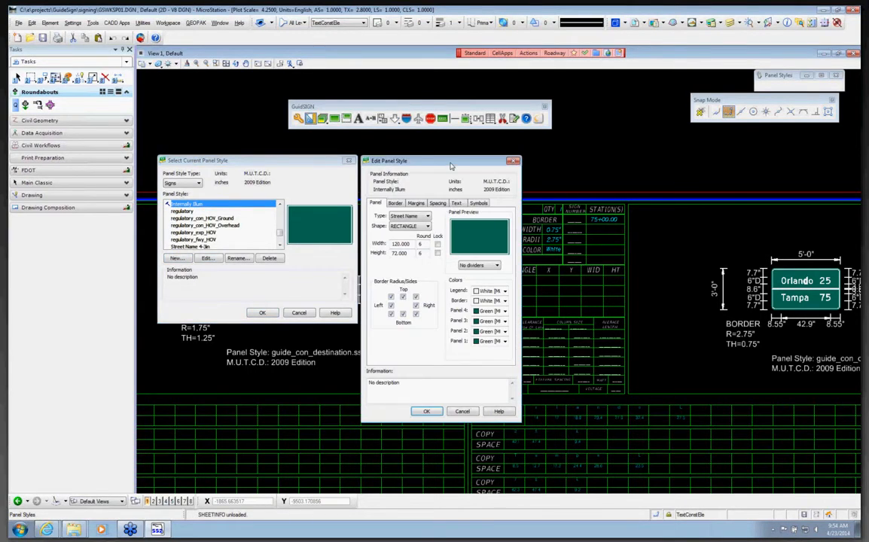
Fix the style's border thickness at 1.5 inches.
{"action": "left_click_drag", "start_coordinate": [406, 150], "coordinate": [419, 146]}
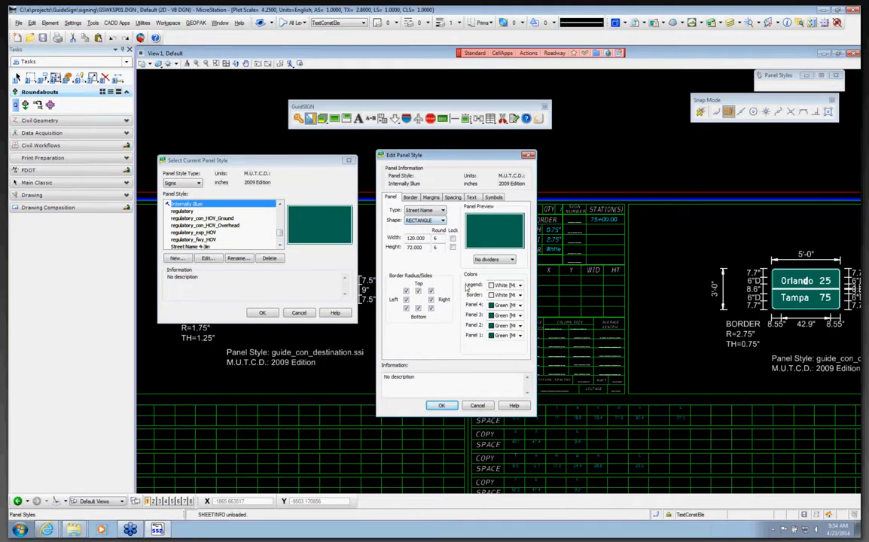
{"action": "left_click", "coordinate": [410, 196]}
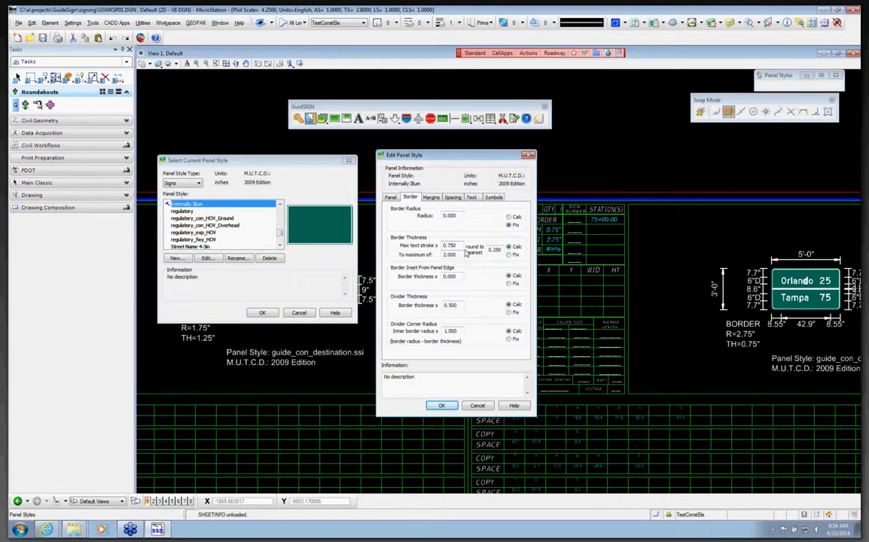
{"action": "left_click", "coordinate": [508, 255]}
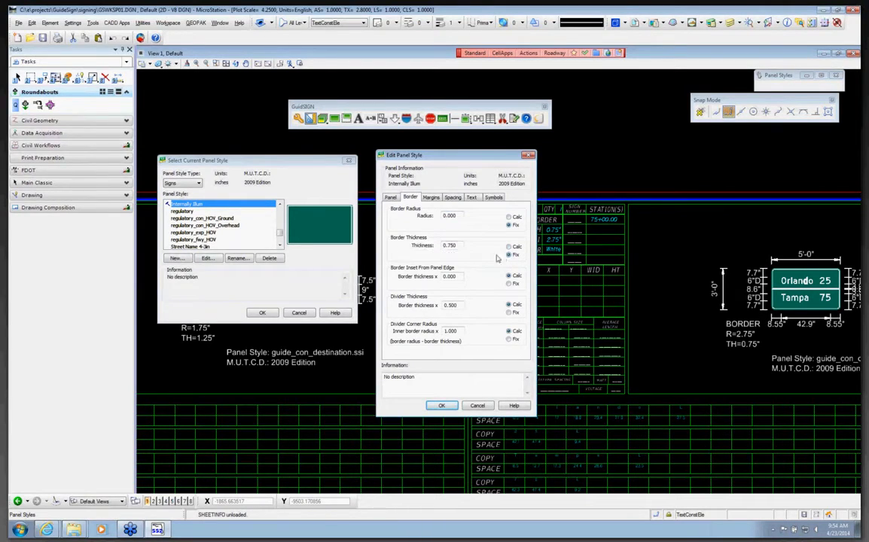
{"action": "left_click_drag", "start_coordinate": [458, 244], "coordinate": [427, 245]}
{"action": "type", "text": "1"}
Fix the border inset, divider thickness and divider corner radius at 0.
{"action": "left_click", "coordinate": [509, 283]}
{"action": "left_click", "coordinate": [511, 313]}
{"action": "type", "text": "0"}
{"action": "left_click", "coordinate": [510, 340]}
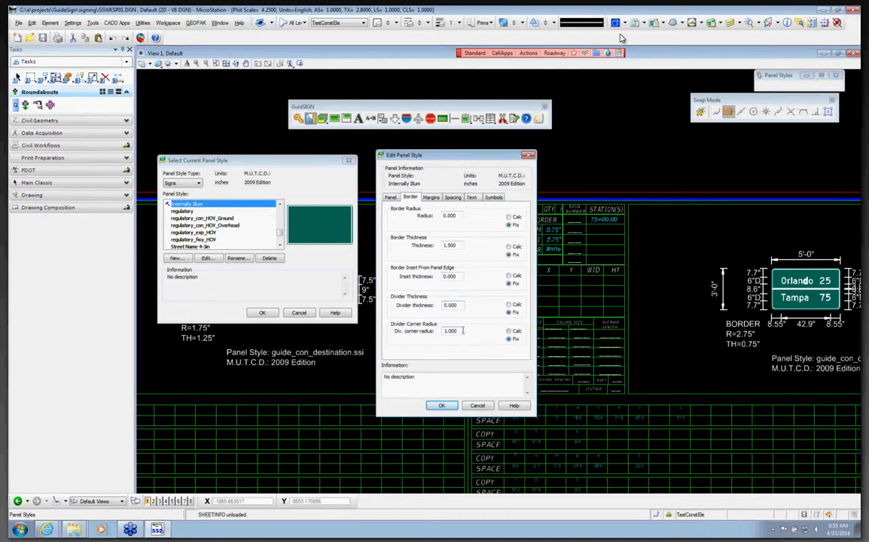
{"action": "type", "text": "0"}
Keep the margins and spacing, and set the Street Name text size to 12 with Street Type and Section of City at 0.
{"action": "left_click", "coordinate": [438, 198]}
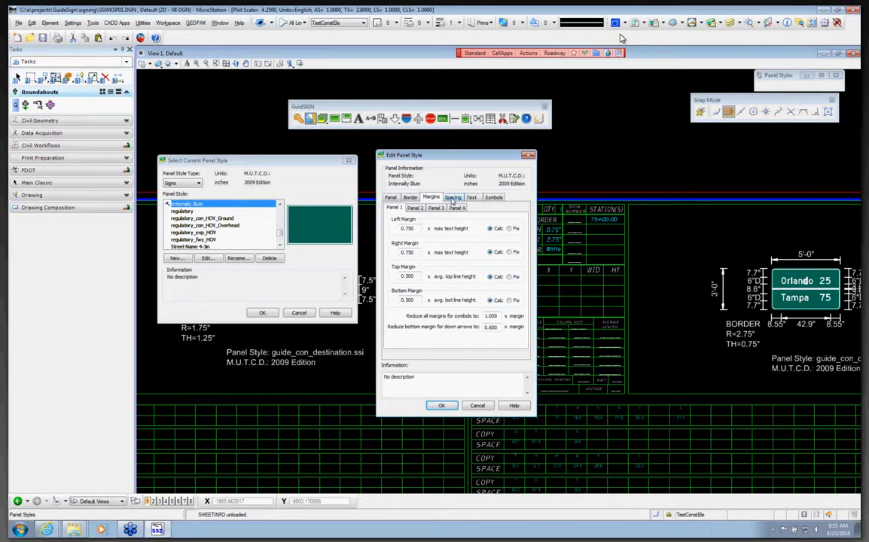
{"action": "left_click", "coordinate": [452, 198]}
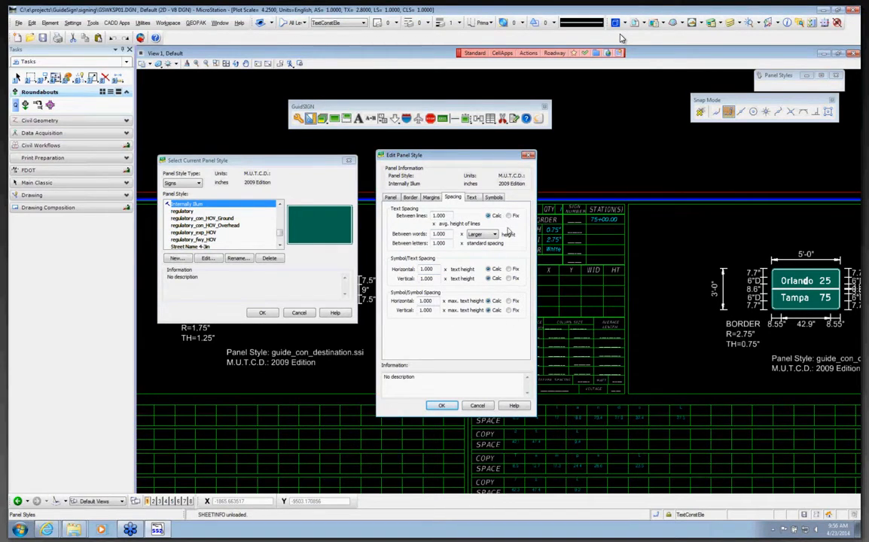
{"action": "left_click", "coordinate": [471, 197]}
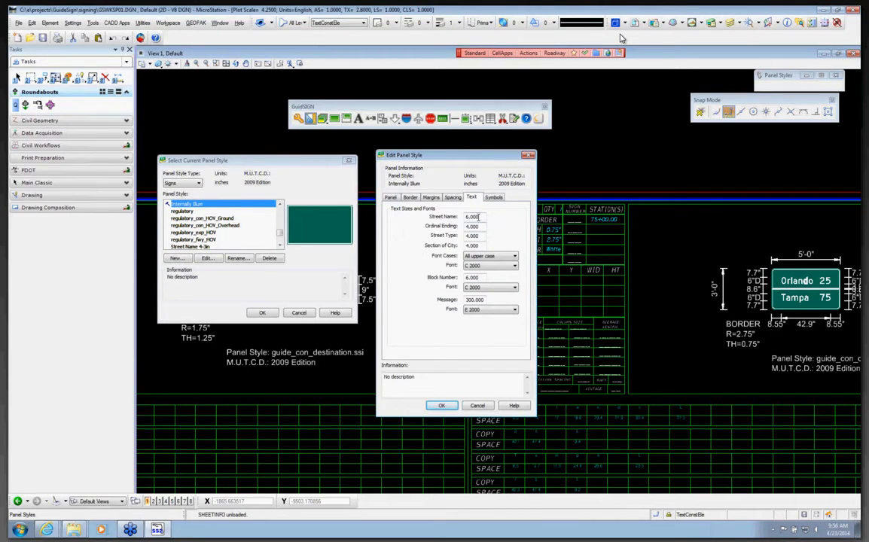
{"action": "left_click_drag", "start_coordinate": [479, 216], "coordinate": [452, 224]}
{"action": "type", "text": "12"}
{"action": "left_click", "coordinate": [481, 230]}
{"action": "double_click", "coordinate": [482, 236]}
{"action": "type", "text": "0"}
{"action": "key", "text": "Tab"}
{"action": "type", "text": "0"}
{"action": "key", "text": "Tab"}
Set the street name text to Mixed case with the EM 2000 font.
{"action": "left_click", "coordinate": [486, 257]}
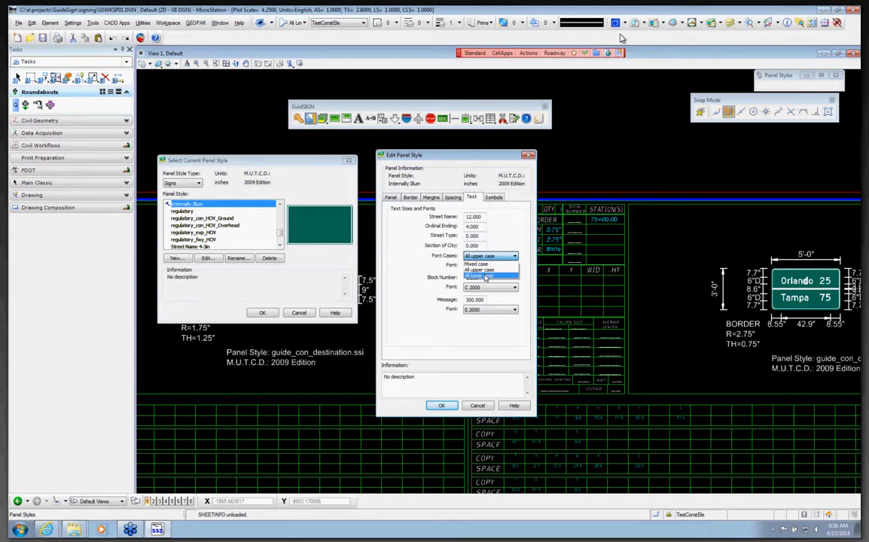
{"action": "left_click", "coordinate": [477, 264]}
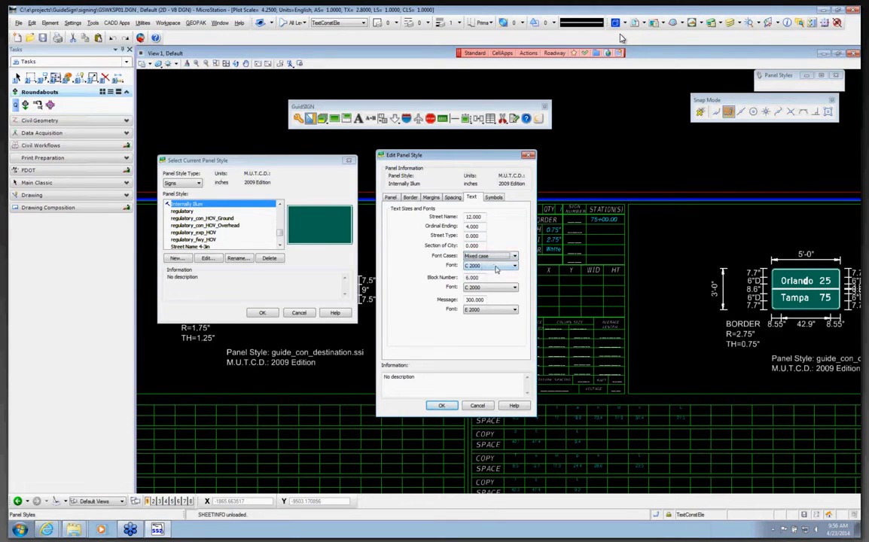
{"action": "left_click", "coordinate": [496, 267]}
{"action": "left_click", "coordinate": [493, 299]}
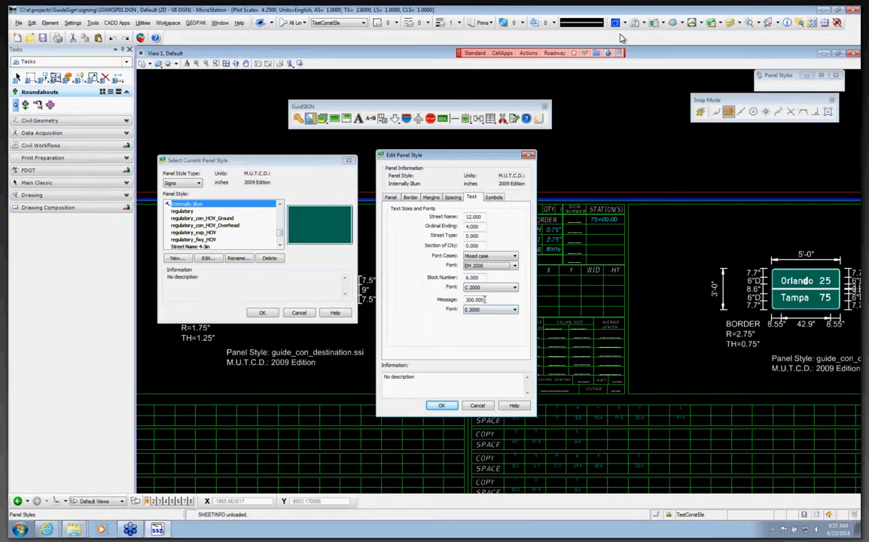
Set the Message text to size 12 with the EM 2000 font, keep the symbol settings, and save the panel style.
{"action": "left_click_drag", "start_coordinate": [485, 299], "coordinate": [457, 303]}
{"action": "type", "text": "12"}
{"action": "left_click", "coordinate": [480, 311]}
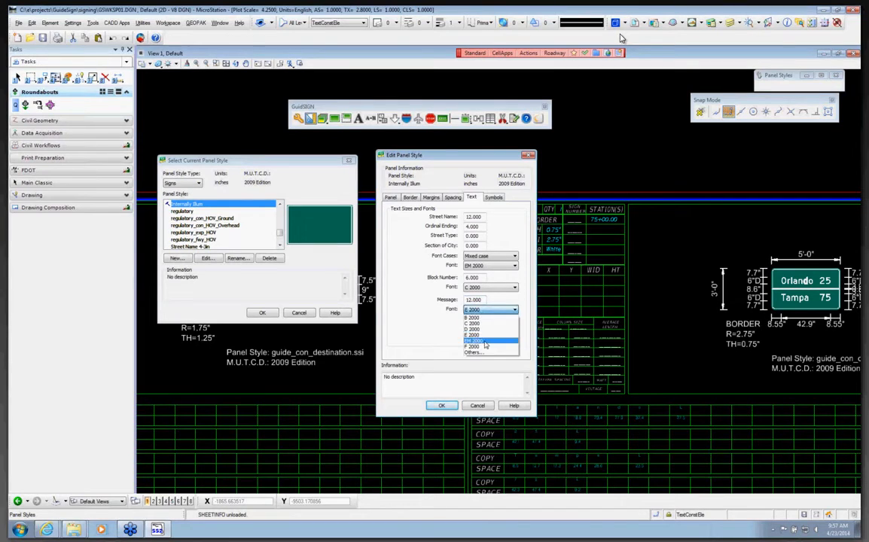
{"action": "left_click", "coordinate": [482, 345]}
{"action": "left_click", "coordinate": [495, 197]}
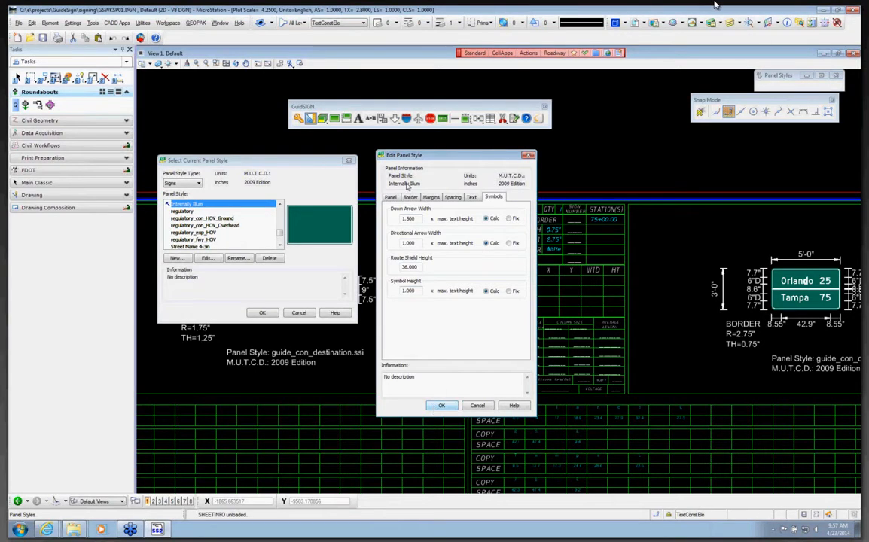
{"action": "left_click", "coordinate": [442, 406]}
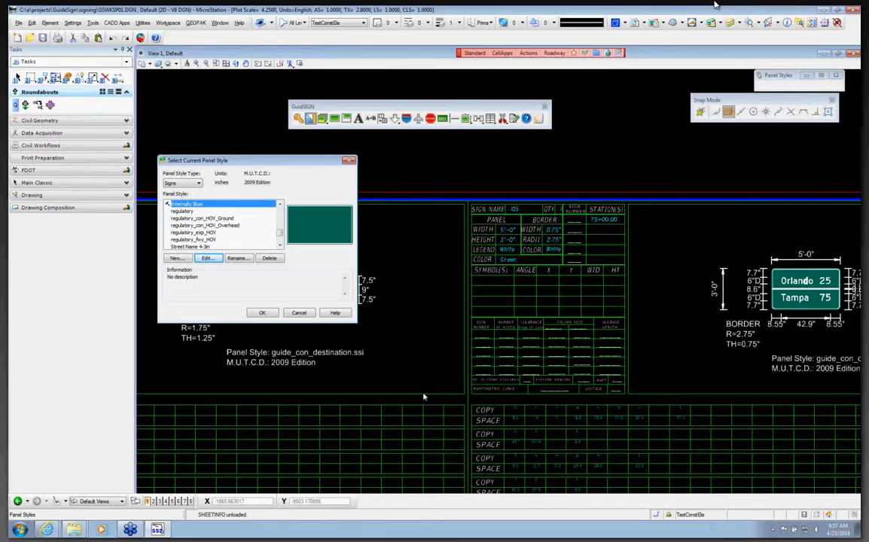
Make Internally Illum the current panel style.
{"action": "left_click", "coordinate": [184, 211]}
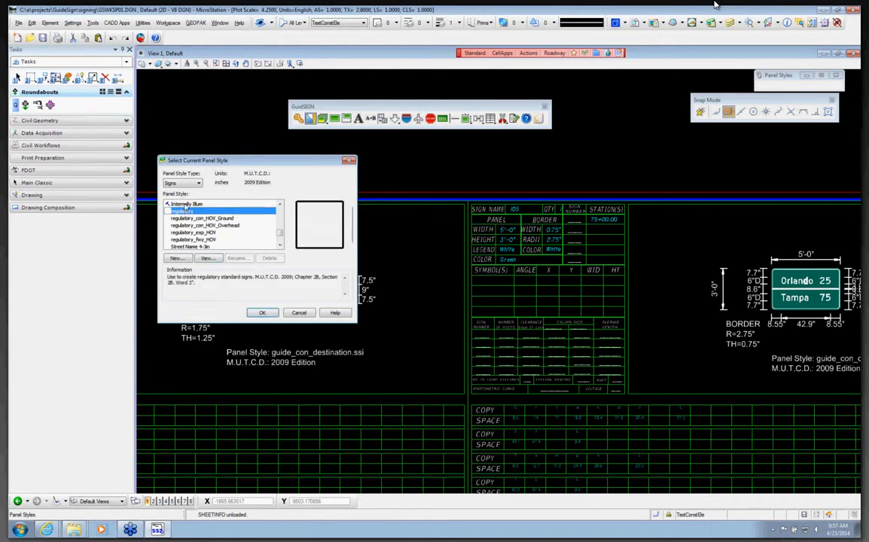
{"action": "left_click", "coordinate": [186, 206]}
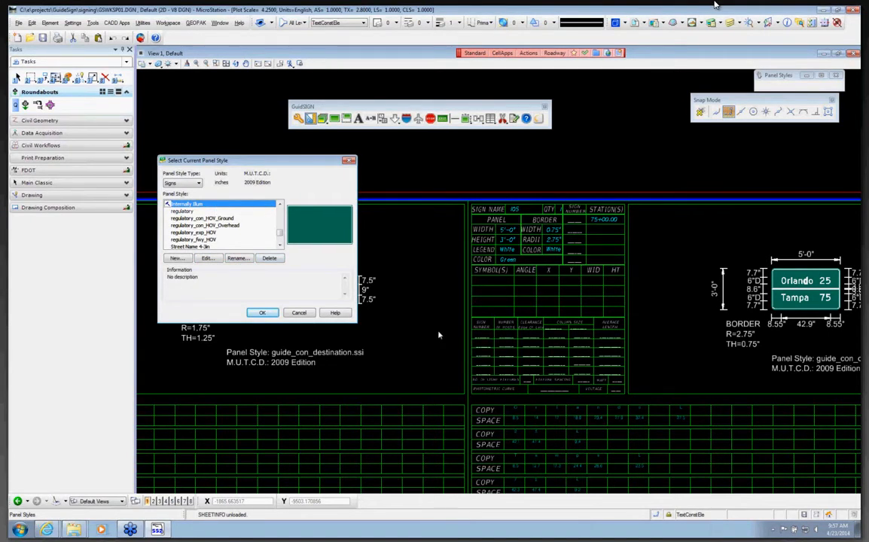
{"action": "scroll", "coordinate": [438, 334], "scroll_direction": "down", "scroll_amount": 3}
{"action": "scroll", "coordinate": [336, 327], "scroll_direction": "up", "scroll_amount": 4}
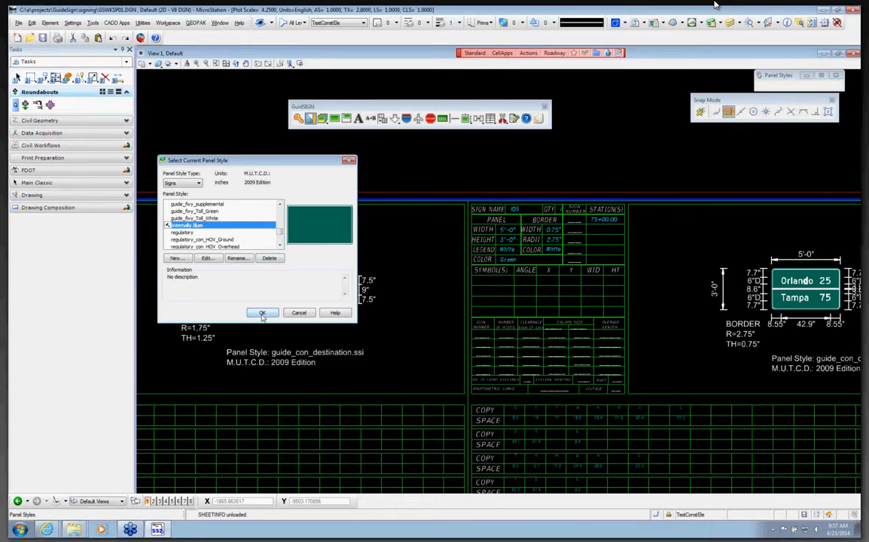
{"action": "left_click", "coordinate": [261, 314]}
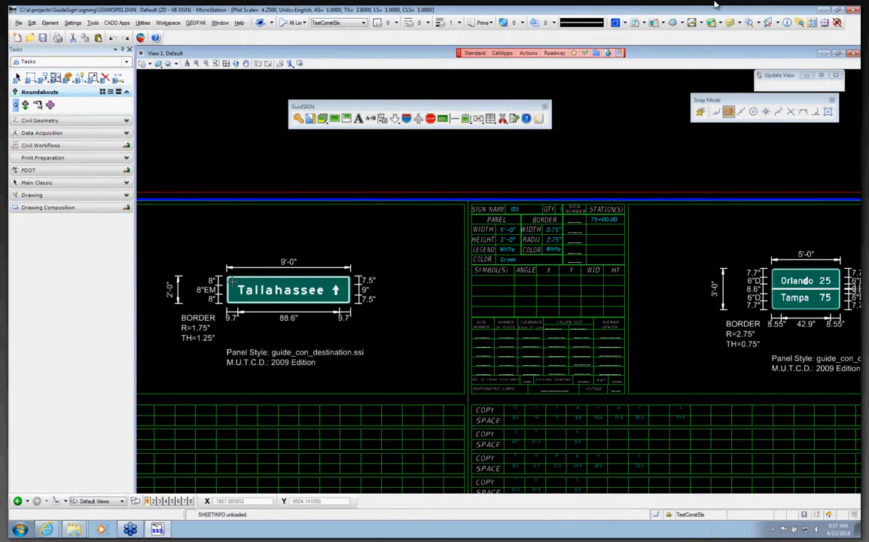
Place a new Internally Illum panel named 500, quantity 2, with Overhead mounting, in the empty area beside the worksheet.
{"action": "scroll", "coordinate": [520, 230], "scroll_direction": "up", "scroll_amount": 2}
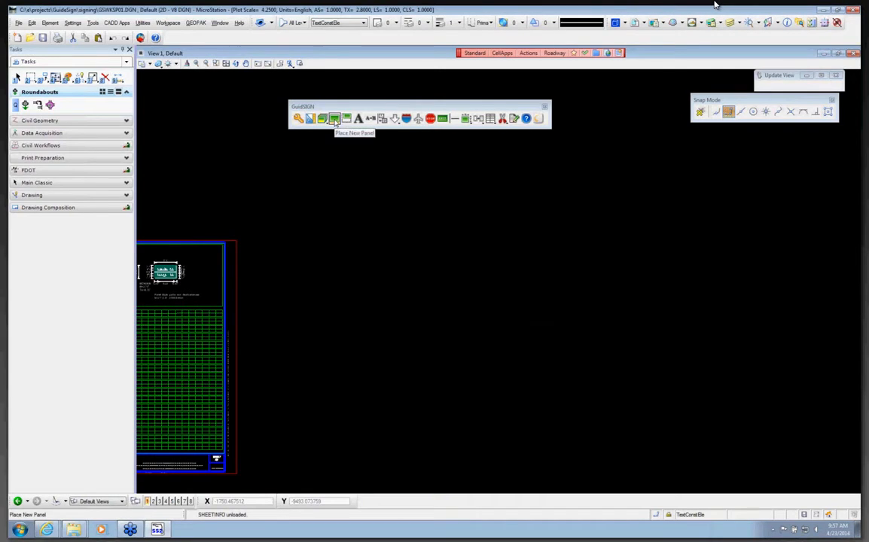
{"action": "left_click", "coordinate": [336, 122]}
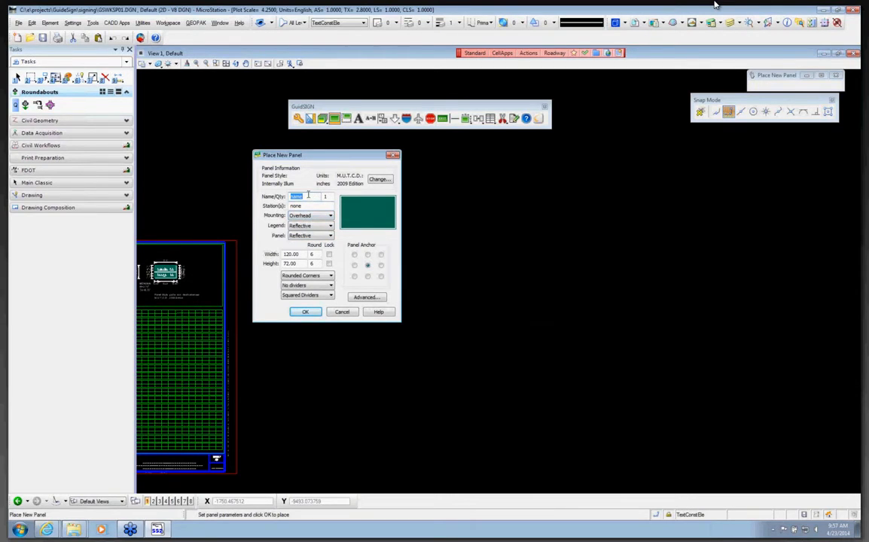
{"action": "type", "text": "S00"}
{"action": "left_click_drag", "start_coordinate": [332, 197], "coordinate": [319, 197]}
{"action": "type", "text": "2"}
{"action": "left_click", "coordinate": [318, 218]}
{"action": "left_click", "coordinate": [319, 218]}
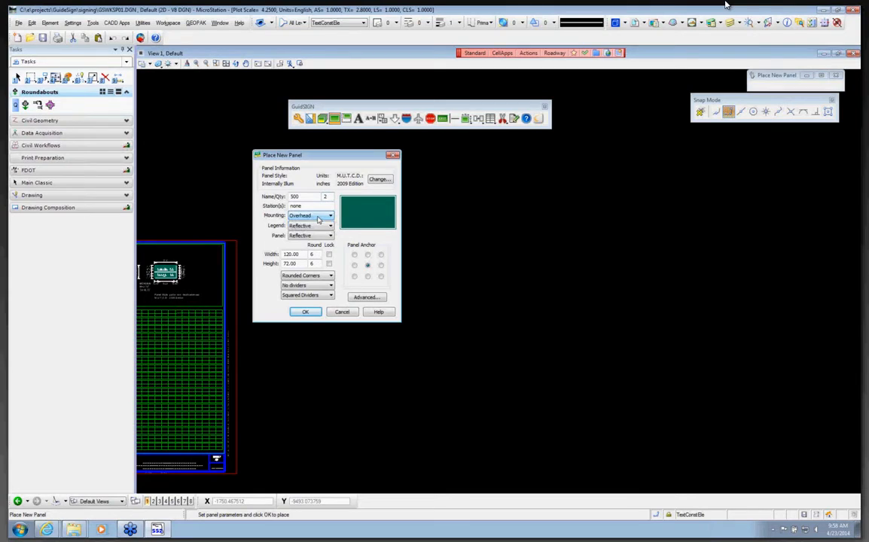
{"action": "left_click", "coordinate": [305, 312]}
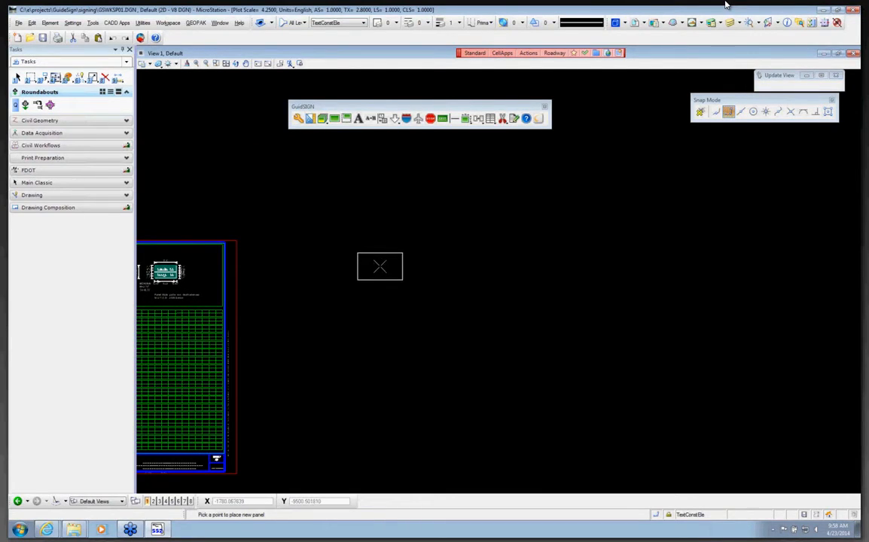
{"action": "left_click", "coordinate": [380, 270]}
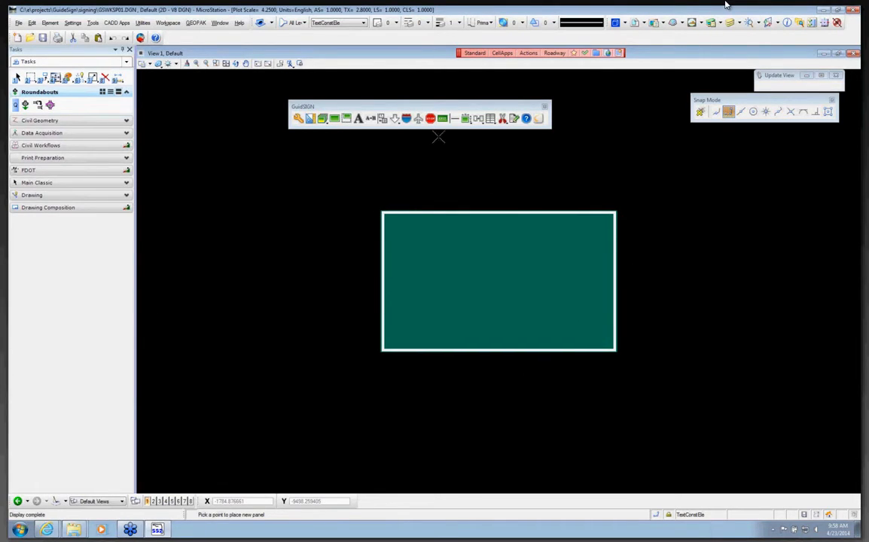
Place the street name text "Walker St." in the middle of the new panel.
{"action": "left_click", "coordinate": [358, 119]}
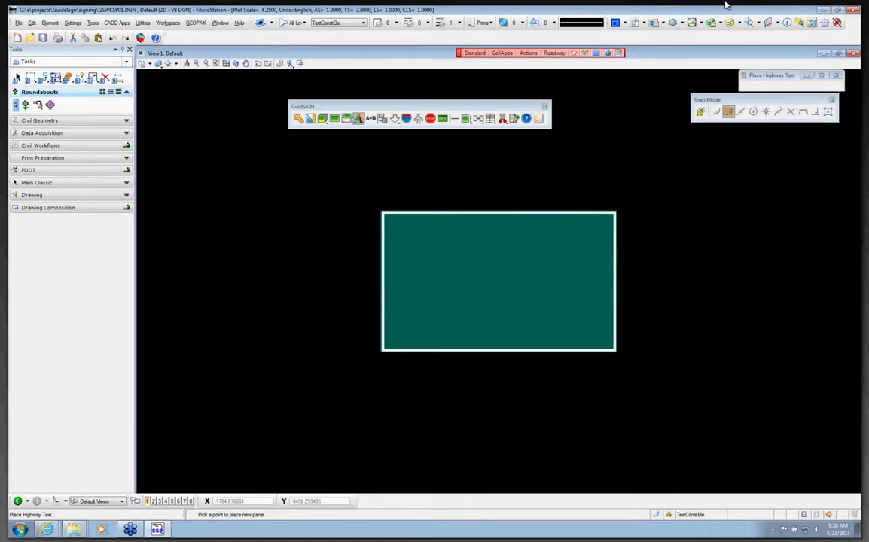
{"action": "left_click", "coordinate": [491, 282]}
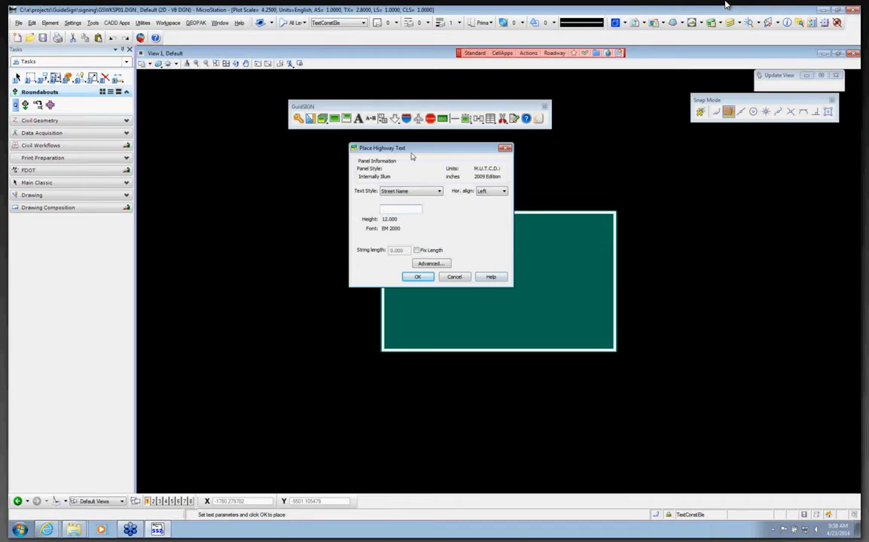
{"action": "left_click_drag", "start_coordinate": [399, 148], "coordinate": [290, 154]}
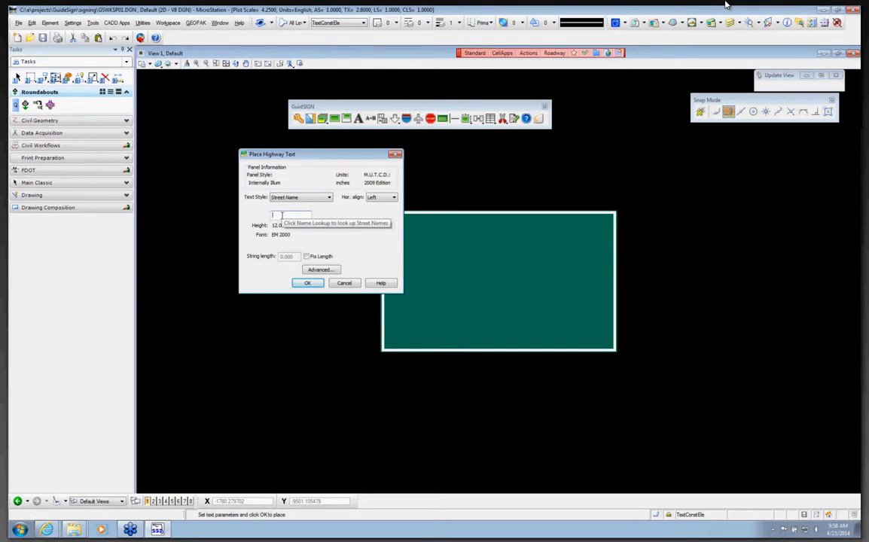
{"action": "type", "text": "Walker St."}
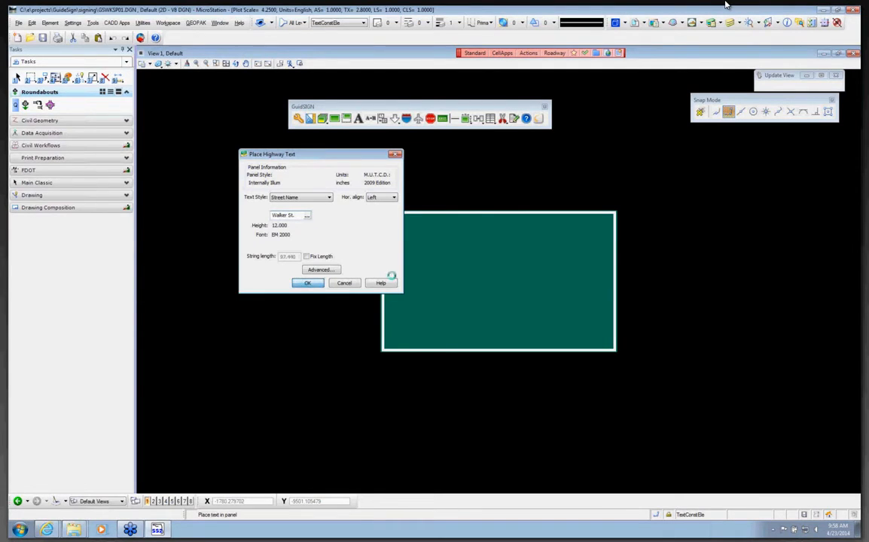
{"action": "left_click", "coordinate": [306, 283]}
{"action": "left_click", "coordinate": [439, 276]}
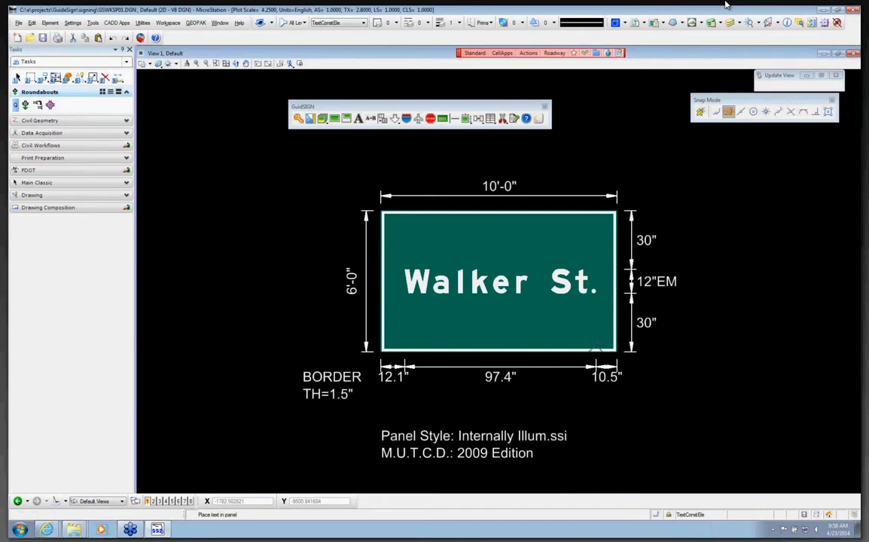
Update the Walker St. panel to fit its text, sizing it 10'-0" by 2'-6".
{"action": "left_click", "coordinate": [347, 118]}
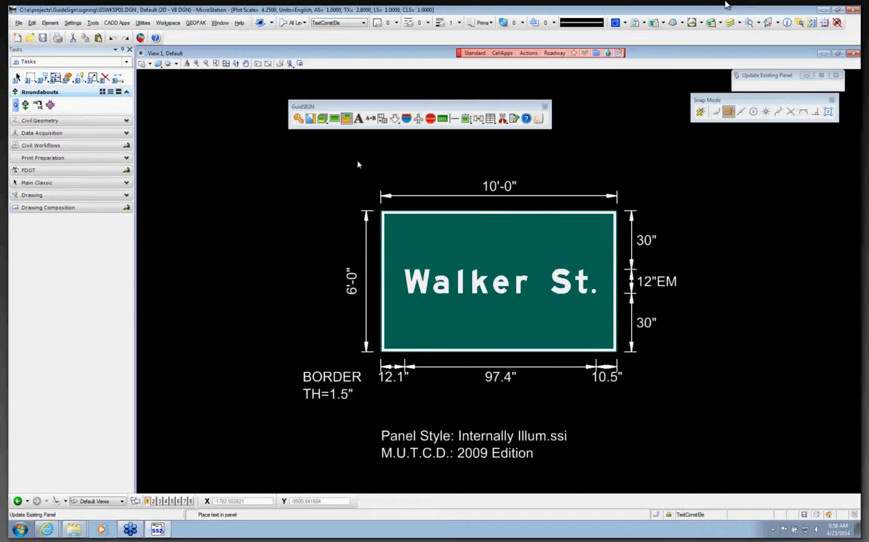
{"action": "left_click", "coordinate": [473, 252]}
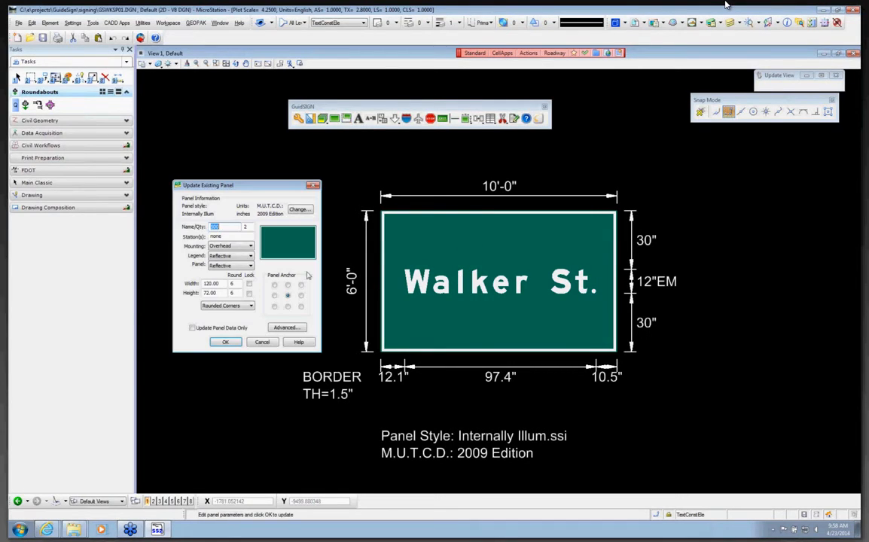
{"action": "left_click", "coordinate": [226, 343]}
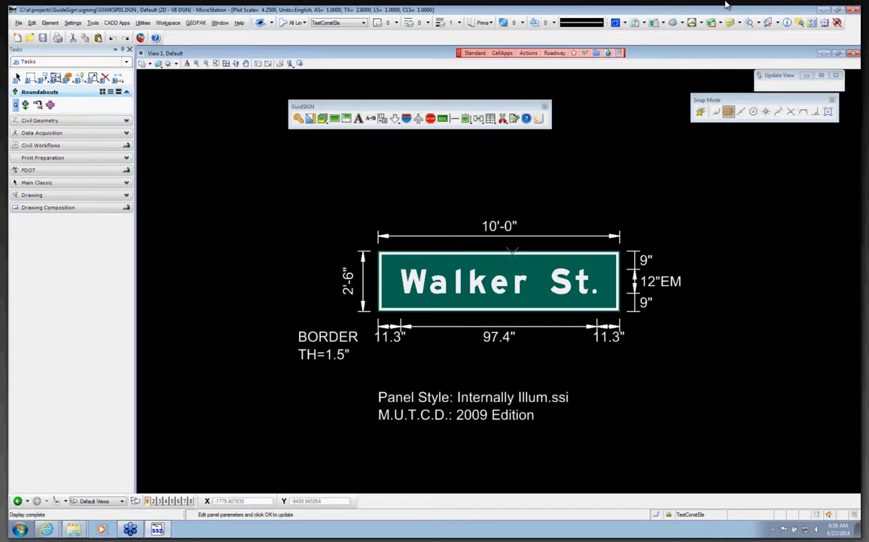
Lock the Walker St. panel's width at 96 inches and update the panel.
{"action": "left_click", "coordinate": [346, 119]}
{"action": "left_click", "coordinate": [431, 266]}
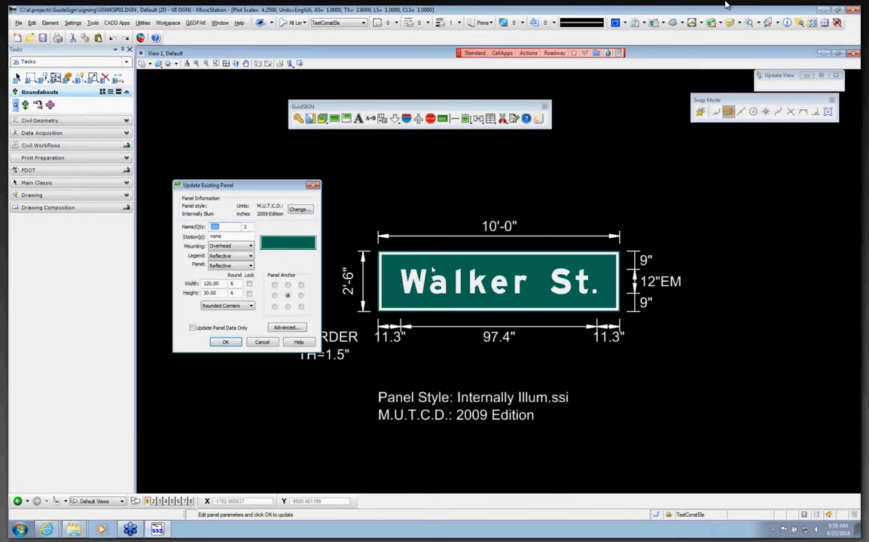
{"action": "left_click", "coordinate": [250, 286]}
{"action": "left_click_drag", "start_coordinate": [224, 283], "coordinate": [162, 283]}
{"action": "type", "text": "96"}
{"action": "left_click", "coordinate": [227, 342]}
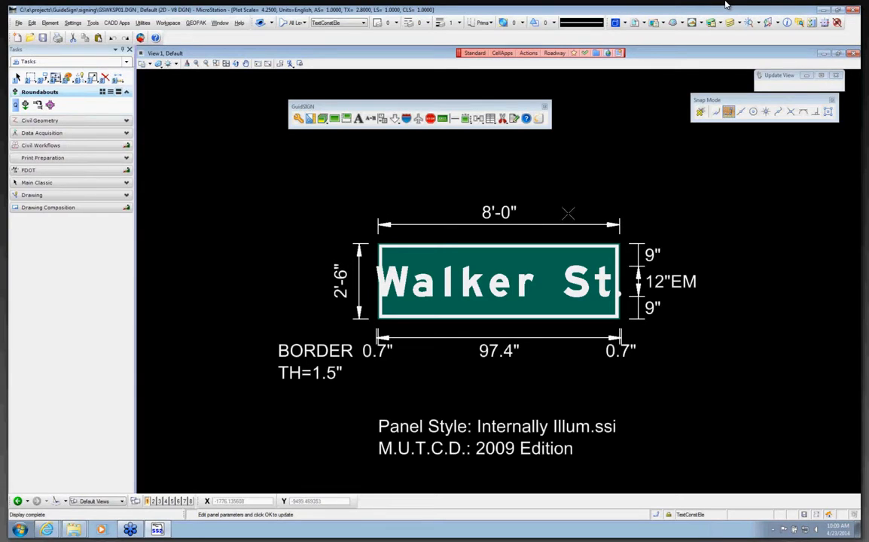
Set the height of the Walker St. text to 10 inches in its advanced text settings.
{"action": "left_click", "coordinate": [369, 119]}
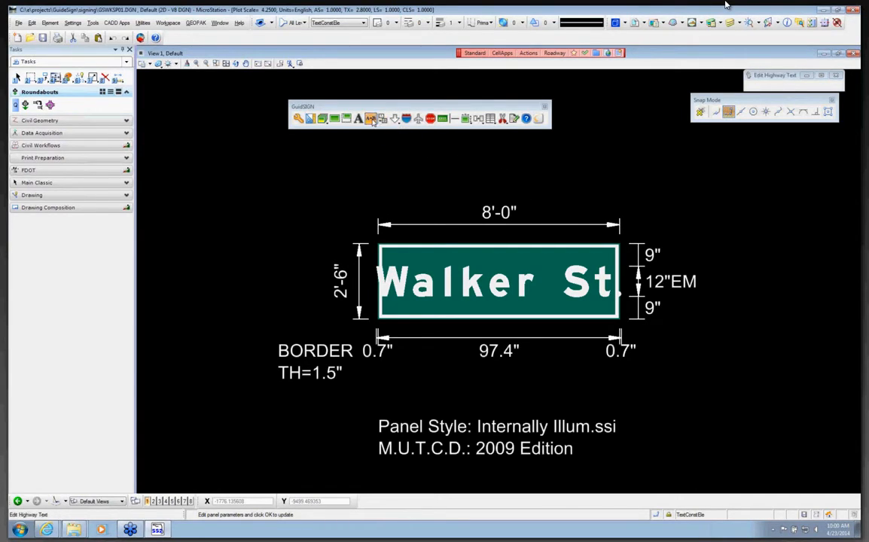
{"action": "left_click", "coordinate": [386, 254]}
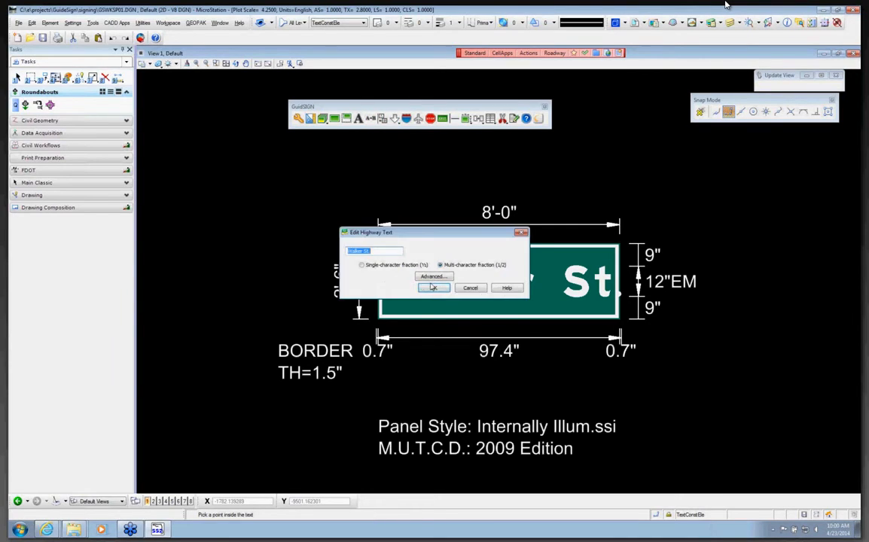
{"action": "left_click_drag", "start_coordinate": [414, 234], "coordinate": [457, 146]}
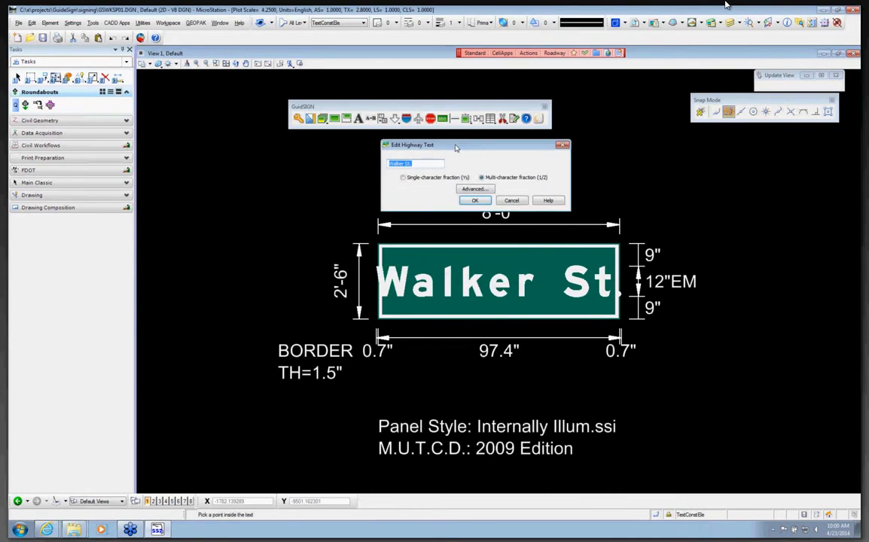
{"action": "left_click", "coordinate": [468, 190]}
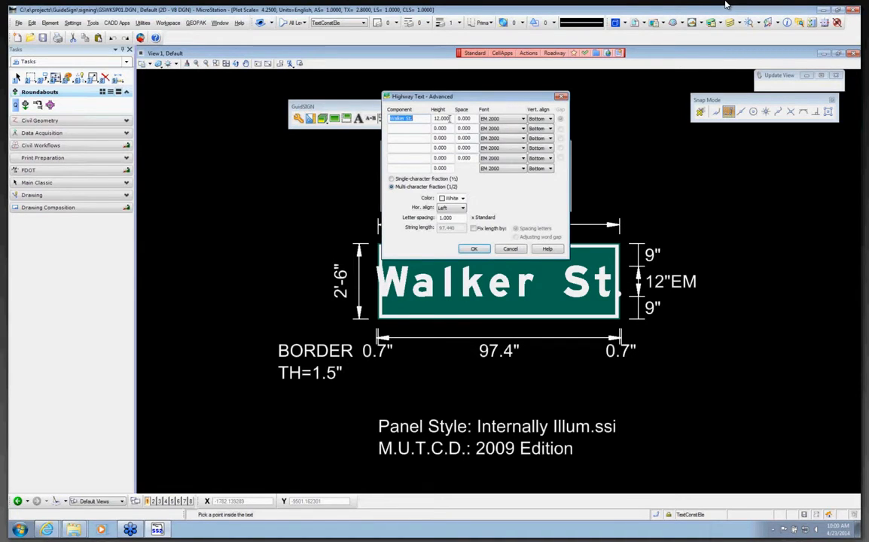
{"action": "key", "text": "Tab"}
{"action": "type", "text": "10"}
{"action": "left_click", "coordinate": [473, 249]}
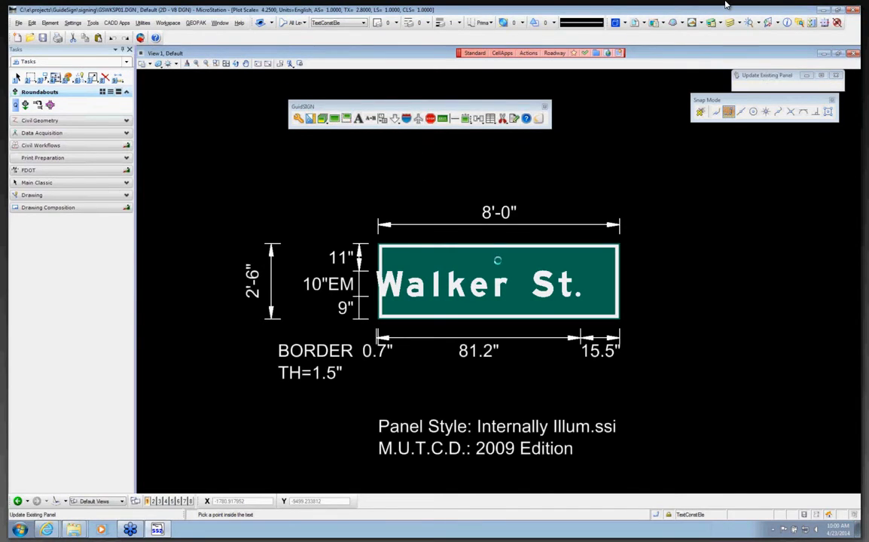
Update the Walker St. panel to refit its height to the smaller text, making it 2'-0" high.
{"action": "left_click", "coordinate": [498, 256]}
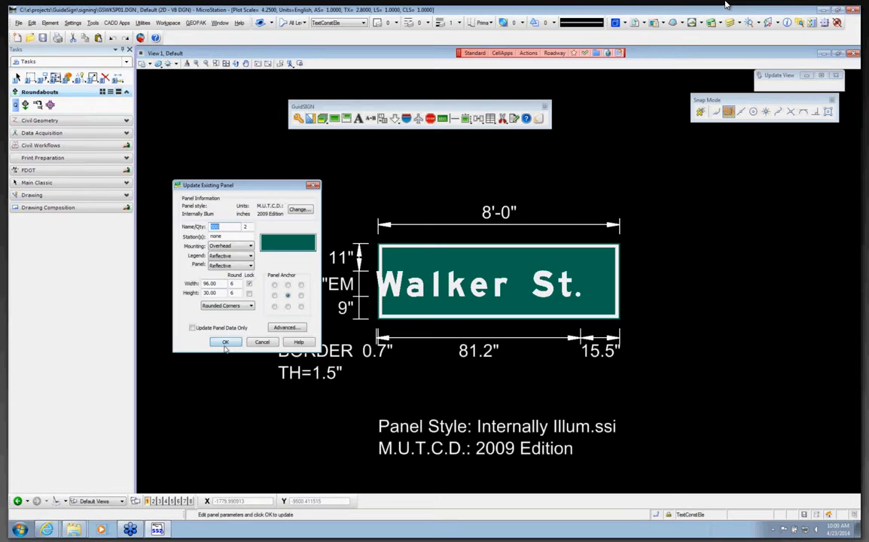
{"action": "left_click", "coordinate": [225, 342]}
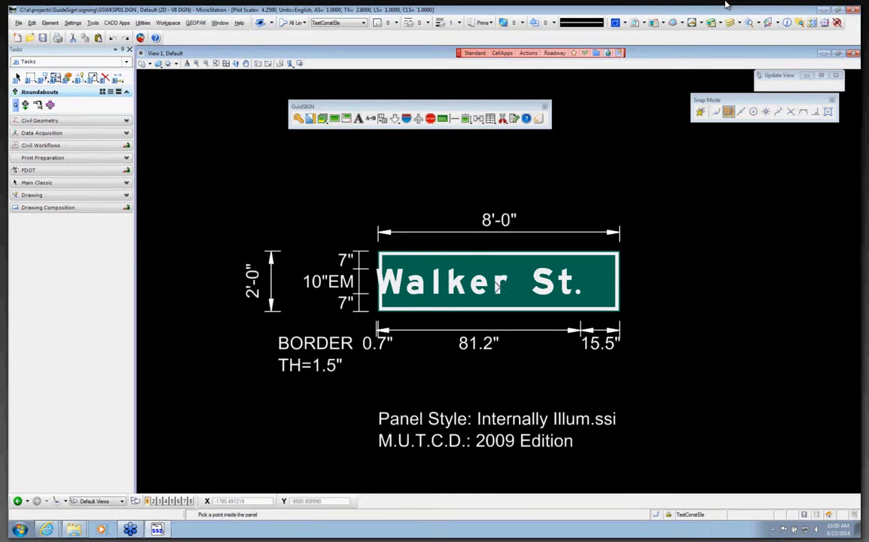
{"action": "left_click", "coordinate": [518, 284]}
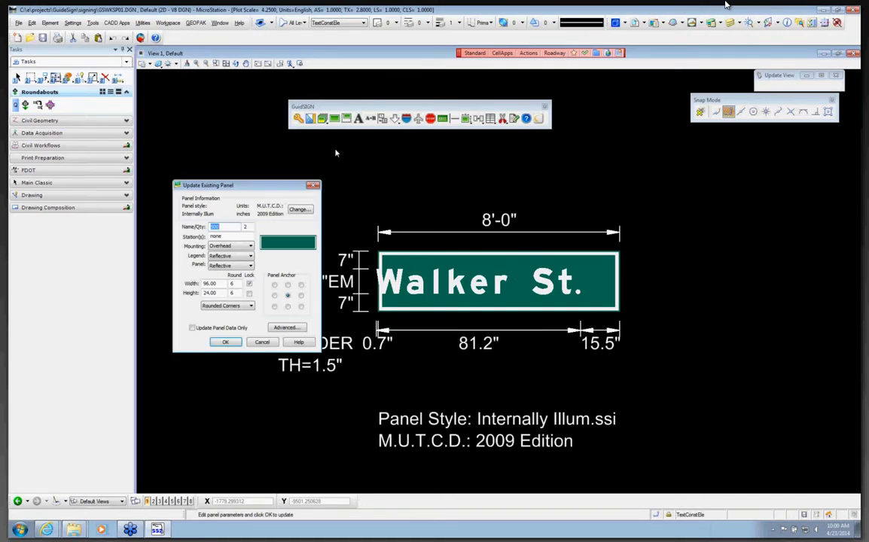
{"action": "left_click", "coordinate": [224, 342]}
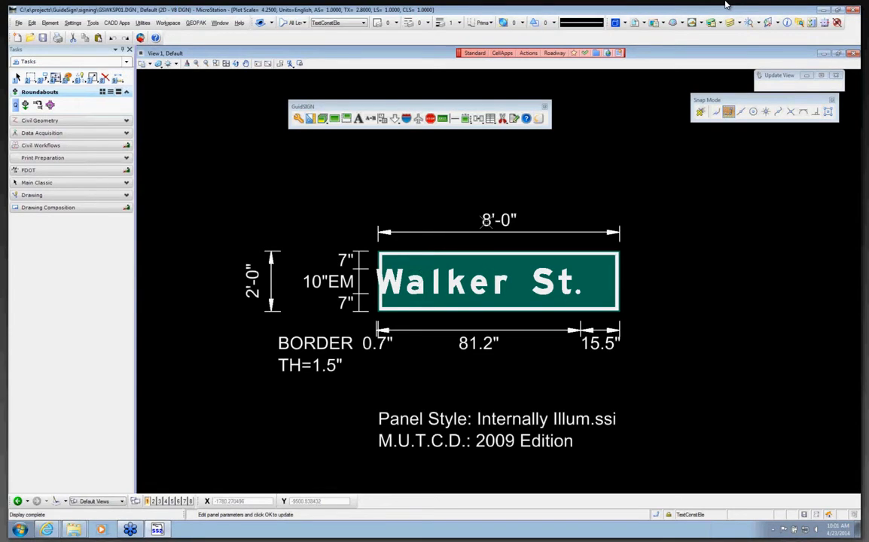
Move the Walker St. text with snapping to margins so it is centred horizontally in the panel.
{"action": "left_click", "coordinate": [478, 119]}
{"action": "left_click", "coordinate": [454, 283]}
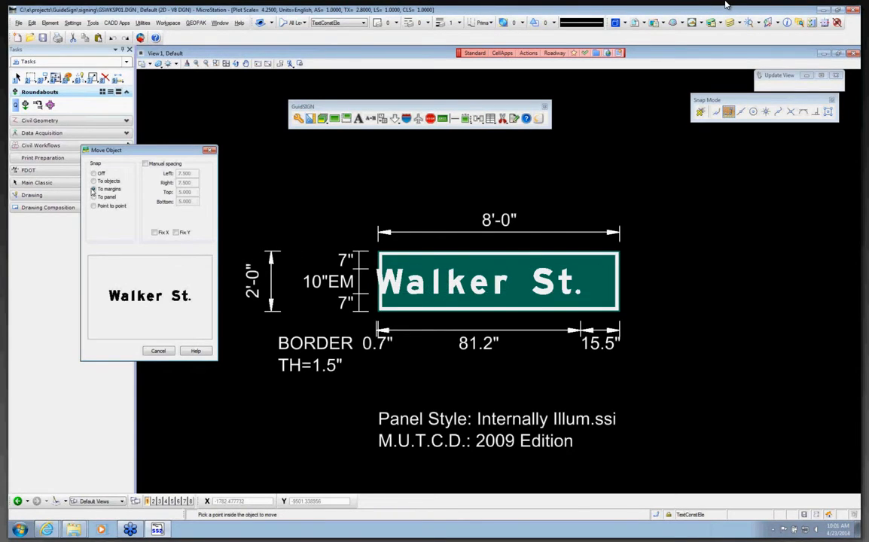
{"action": "left_click", "coordinate": [93, 181]}
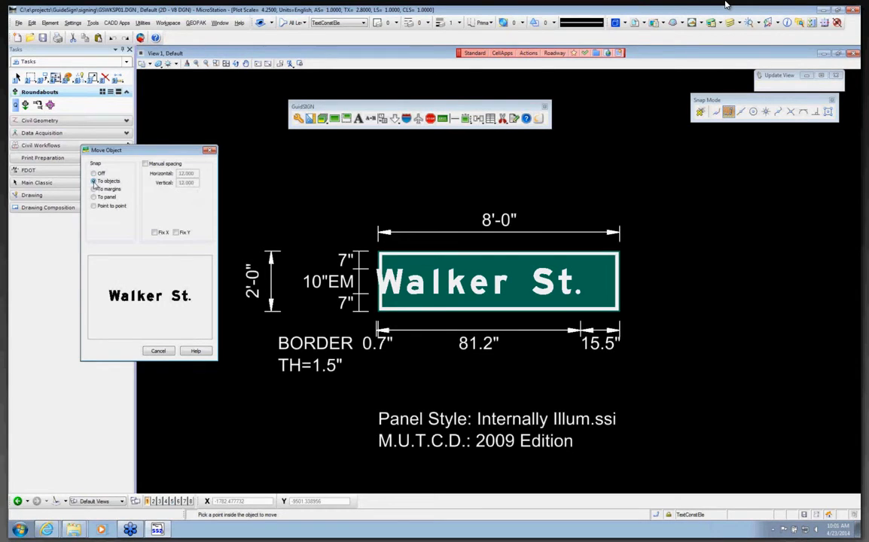
{"action": "left_click", "coordinate": [93, 173]}
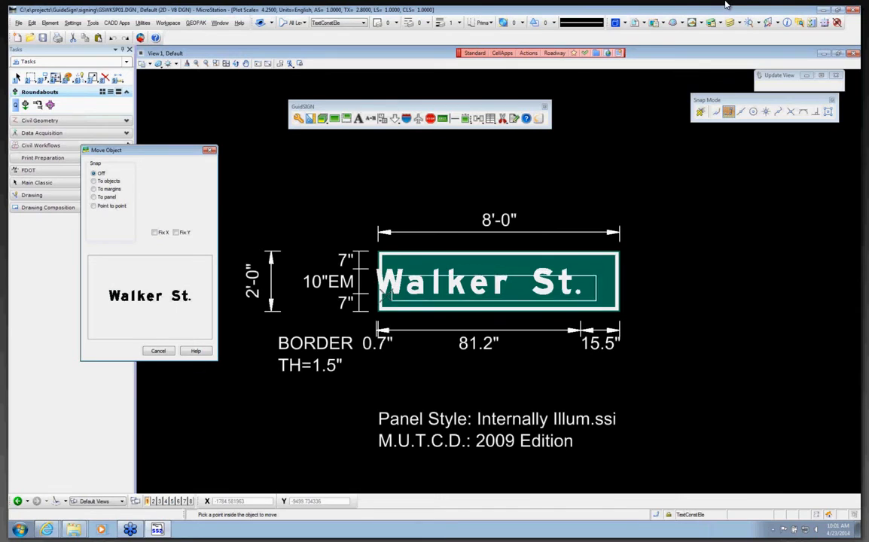
{"action": "left_click", "coordinate": [94, 181]}
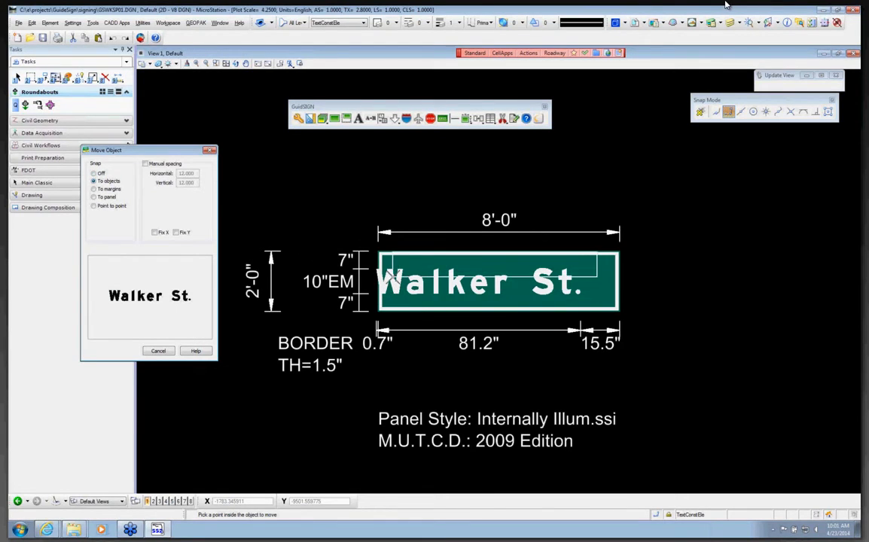
{"action": "left_click", "coordinate": [93, 197]}
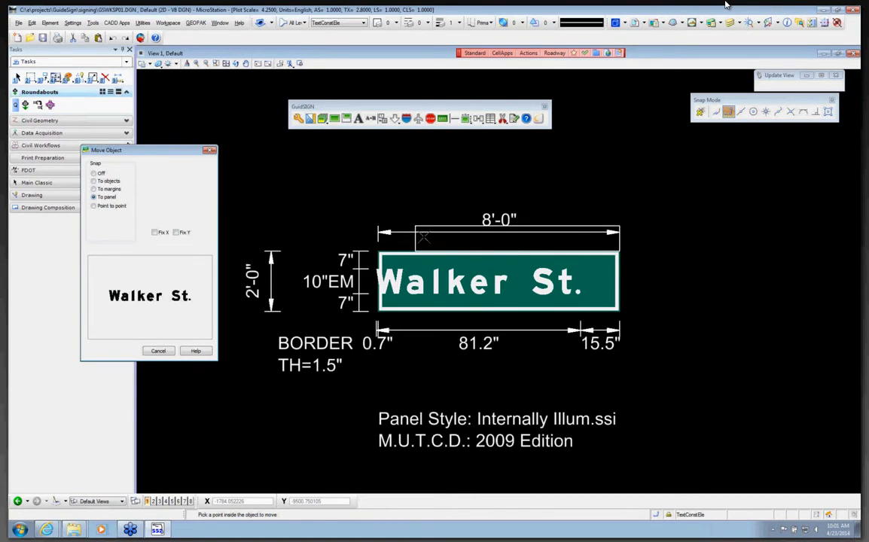
{"action": "left_click", "coordinate": [93, 189]}
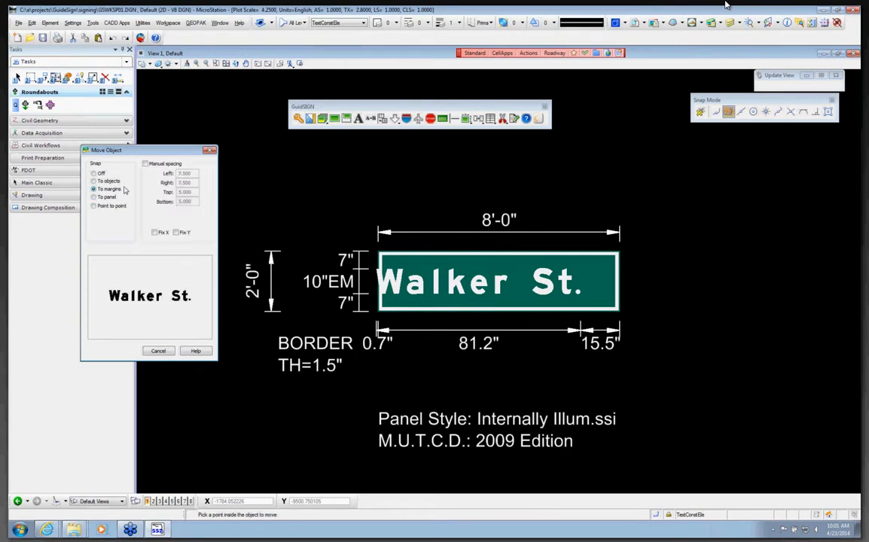
{"action": "left_click", "coordinate": [397, 290]}
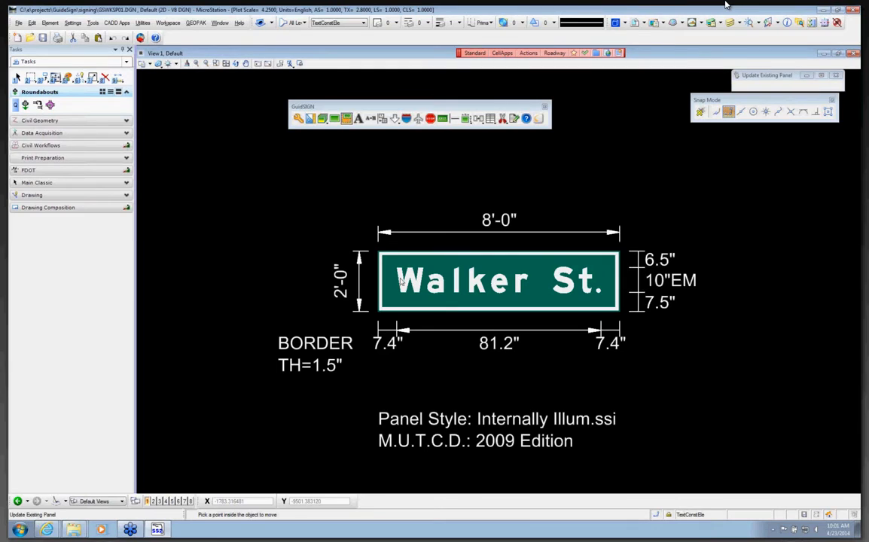
Update the Walker St. panel with its current parameters to even out the spacing above and below the text.
{"action": "left_click", "coordinate": [441, 265]}
{"action": "left_click", "coordinate": [226, 344]}
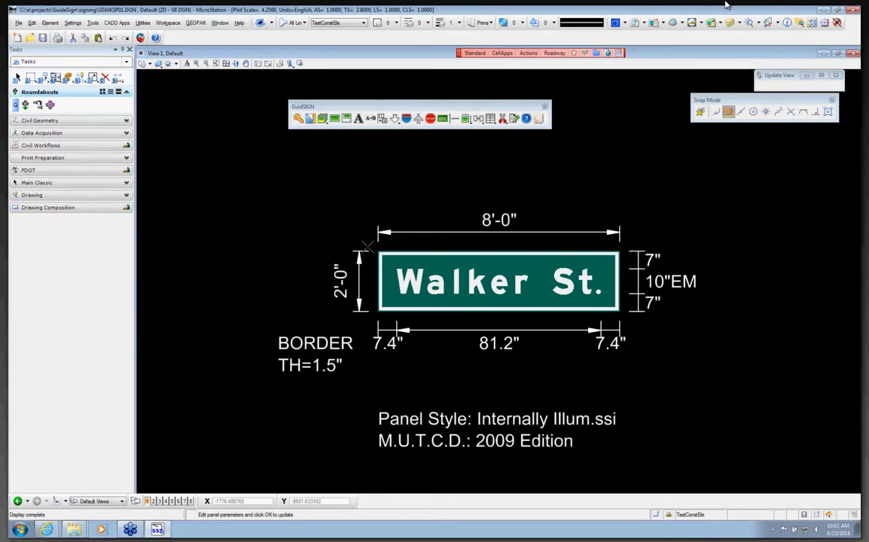
{"action": "left_click", "coordinate": [346, 119]}
{"action": "left_click", "coordinate": [445, 264]}
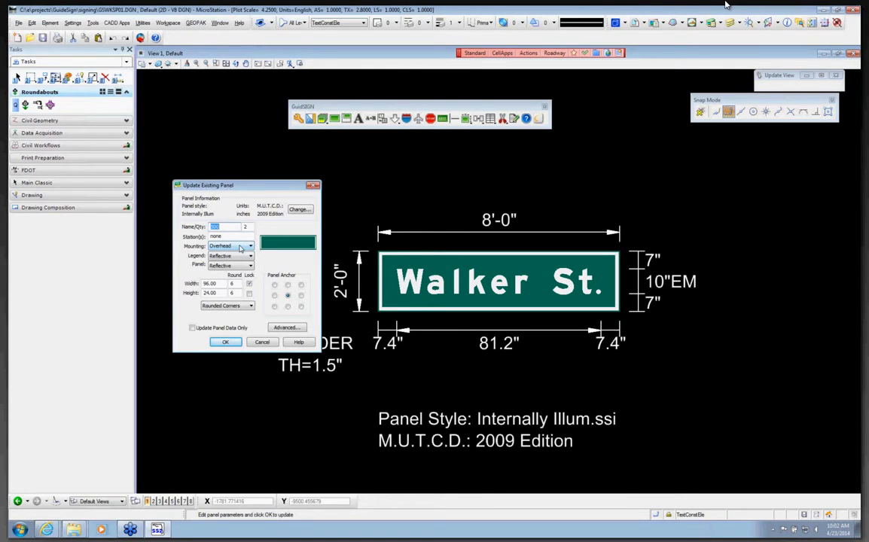
{"action": "left_click", "coordinate": [234, 342]}
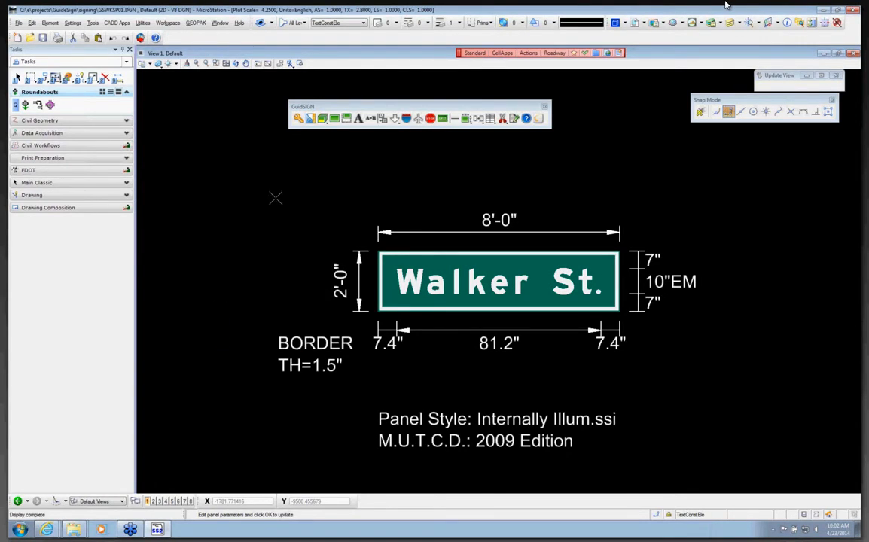
Place an 8.5X11 PORTRAIT drawing sheet around the Walker St. panel after comparing the landscape sheet previews.
{"action": "left_click", "coordinate": [493, 124]}
{"action": "left_click", "coordinate": [515, 130]}
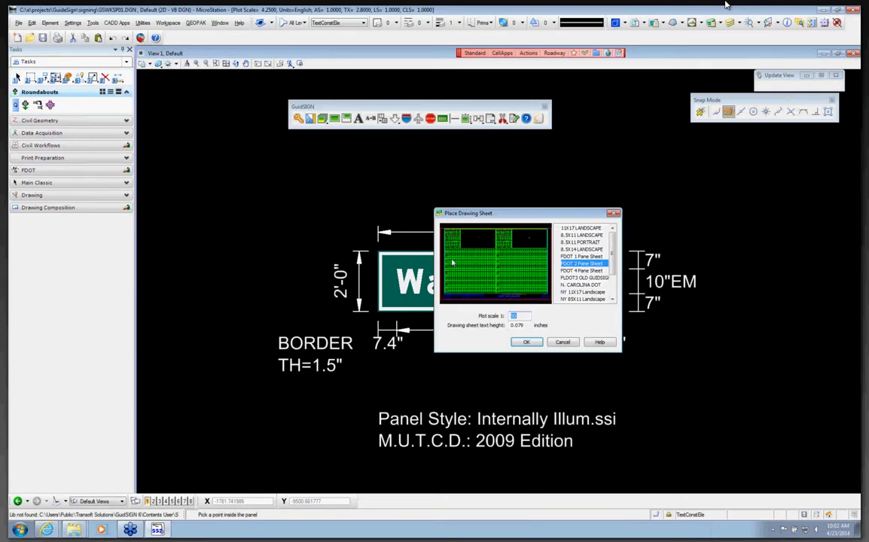
{"action": "left_click_drag", "start_coordinate": [535, 215], "coordinate": [421, 197]}
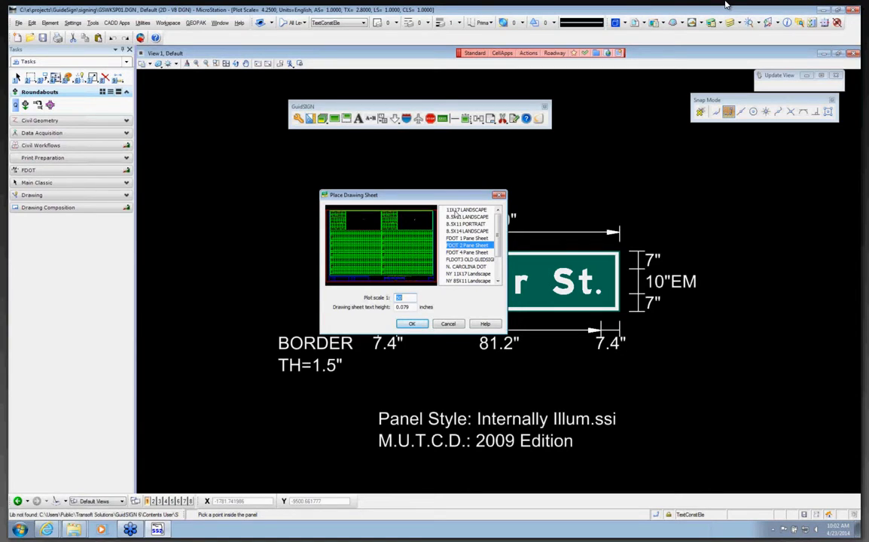
{"action": "left_click", "coordinate": [456, 212]}
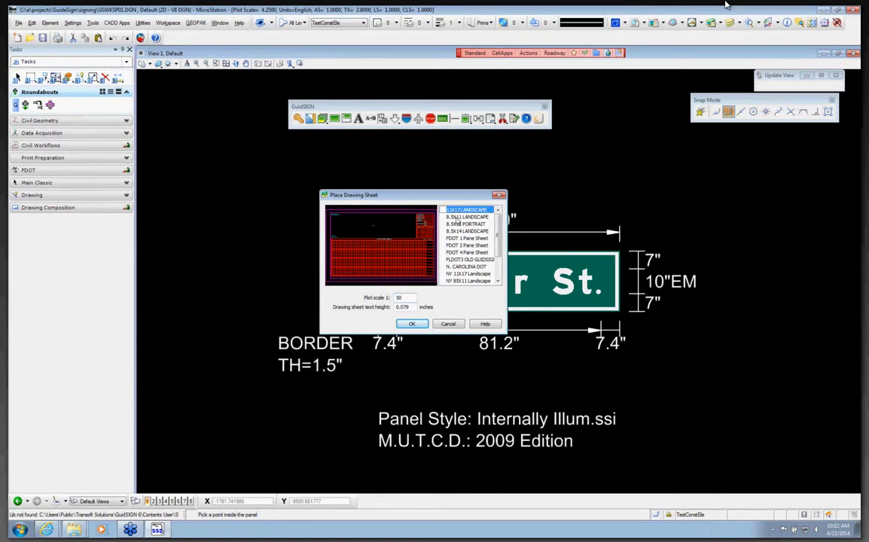
{"action": "left_click", "coordinate": [458, 224]}
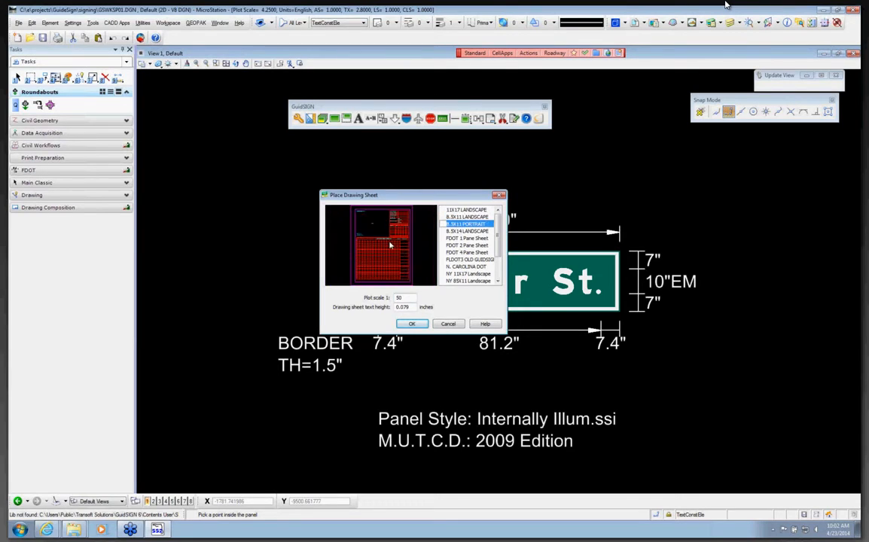
{"action": "left_click", "coordinate": [464, 211]}
{"action": "left_click", "coordinate": [464, 218]}
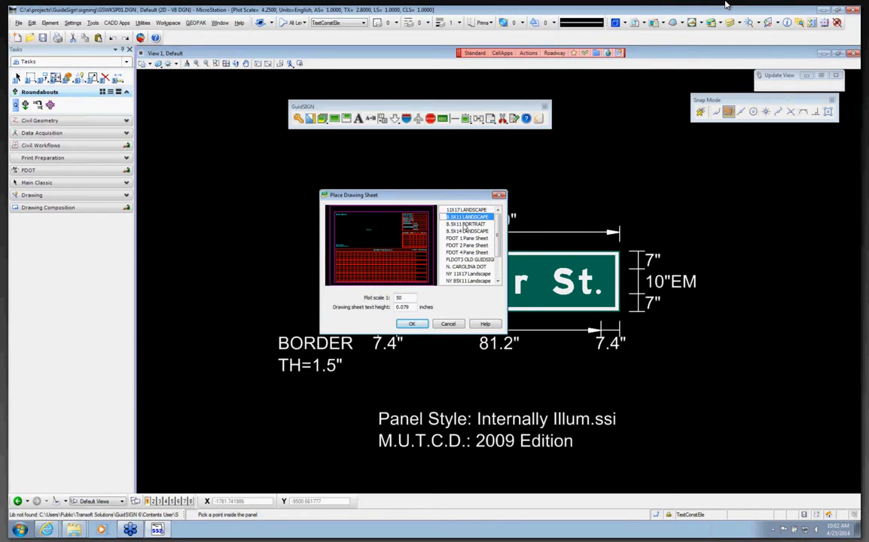
{"action": "left_click", "coordinate": [465, 224]}
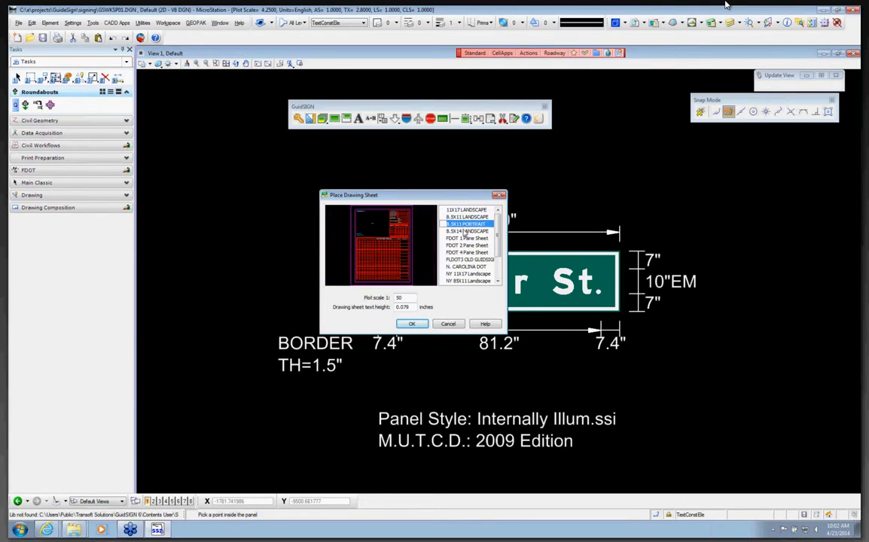
{"action": "left_click", "coordinate": [411, 324]}
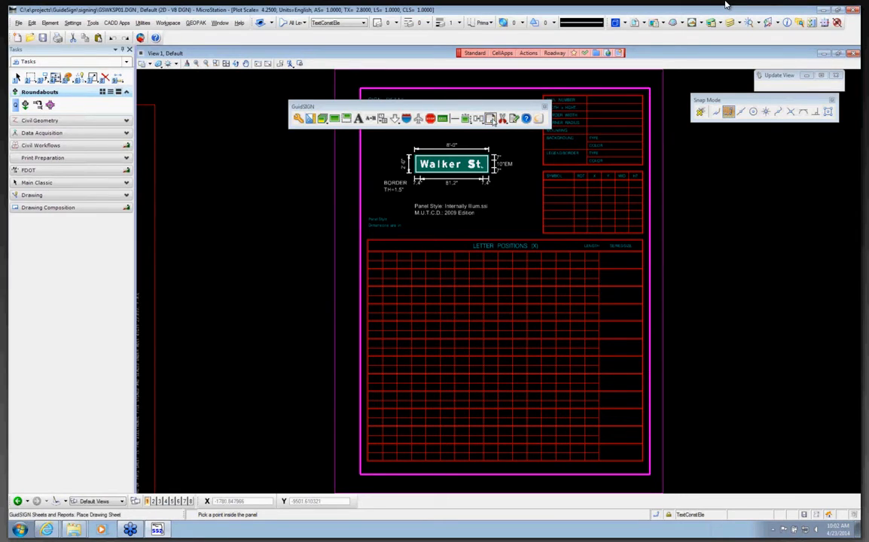
Try the 8.5X11 LANDSCAPE report for the Walker St. panel on the portrait sheet, and undo its placement.
{"action": "left_click_drag", "start_coordinate": [492, 119], "coordinate": [499, 140]}
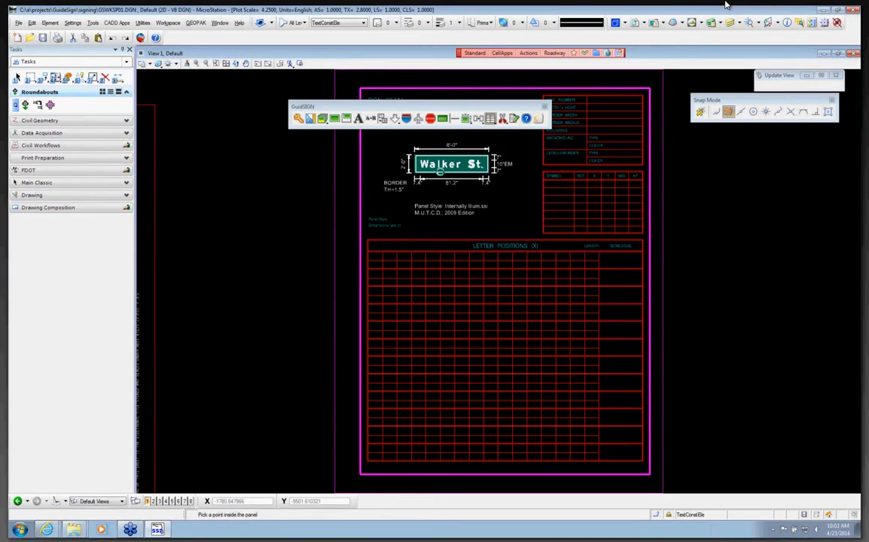
{"action": "left_click", "coordinate": [469, 163]}
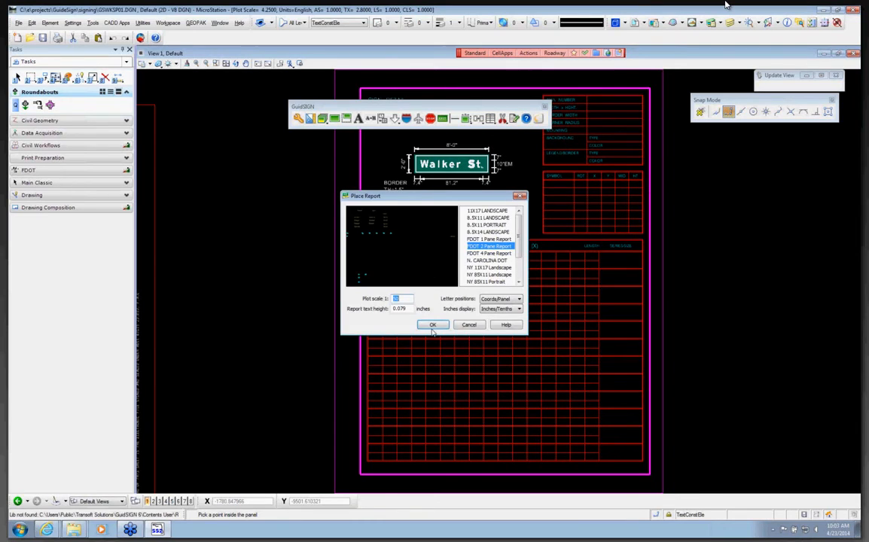
{"action": "left_click", "coordinate": [487, 218]}
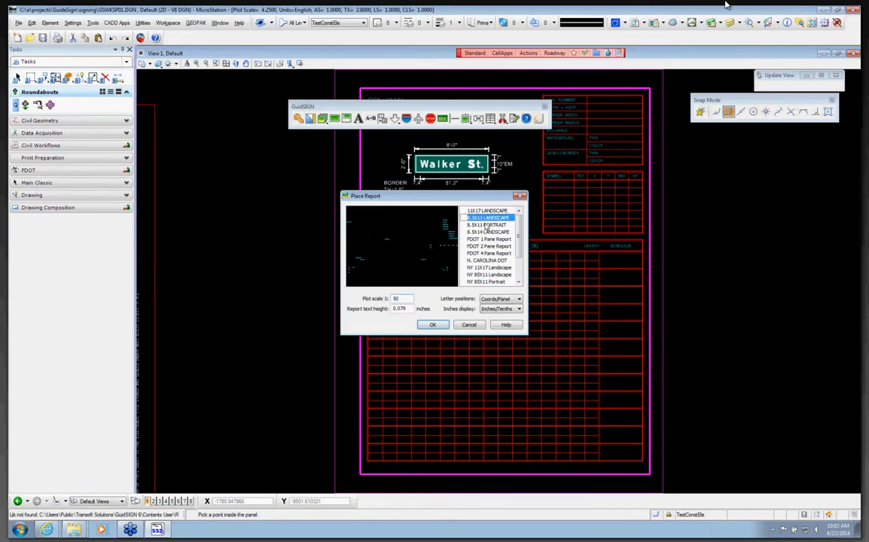
{"action": "left_click", "coordinate": [433, 324]}
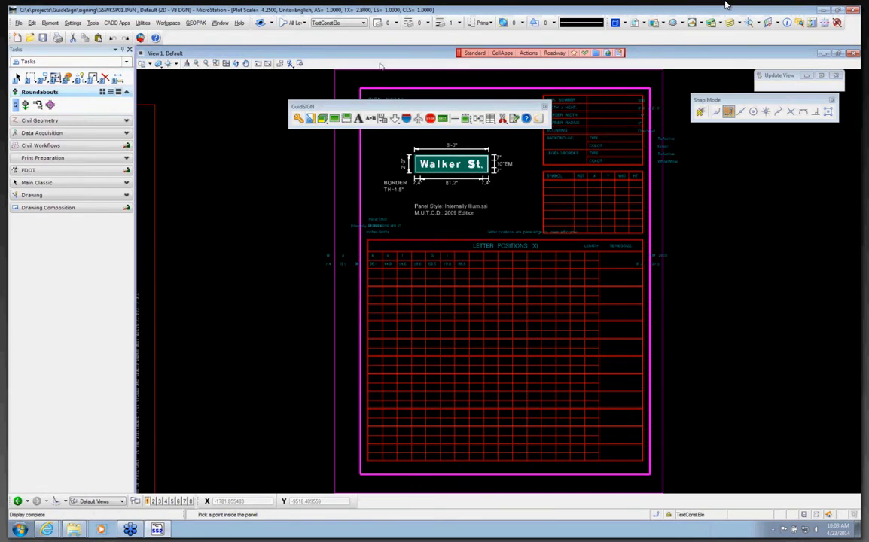
{"action": "left_click", "coordinate": [112, 38]}
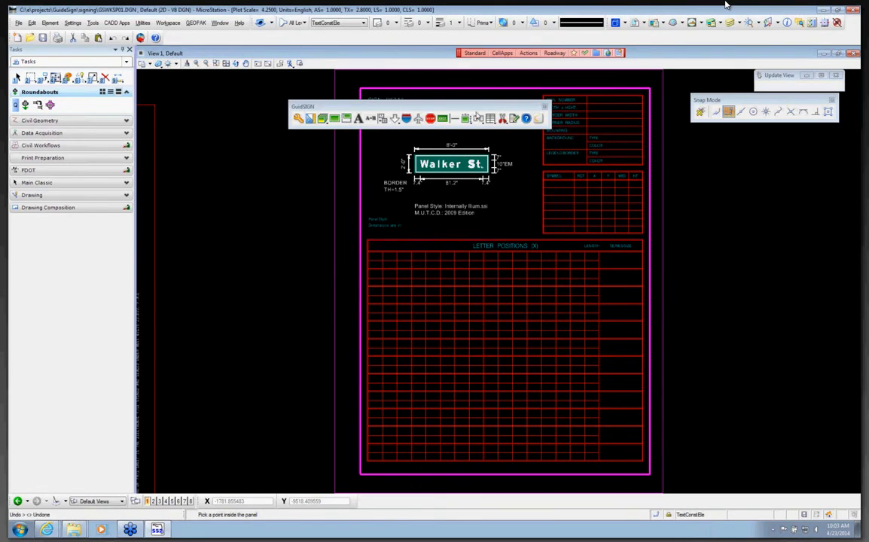
Place the 8.5X14 LANDSCAPE report for the Walker St. panel.
{"action": "left_click", "coordinate": [464, 162]}
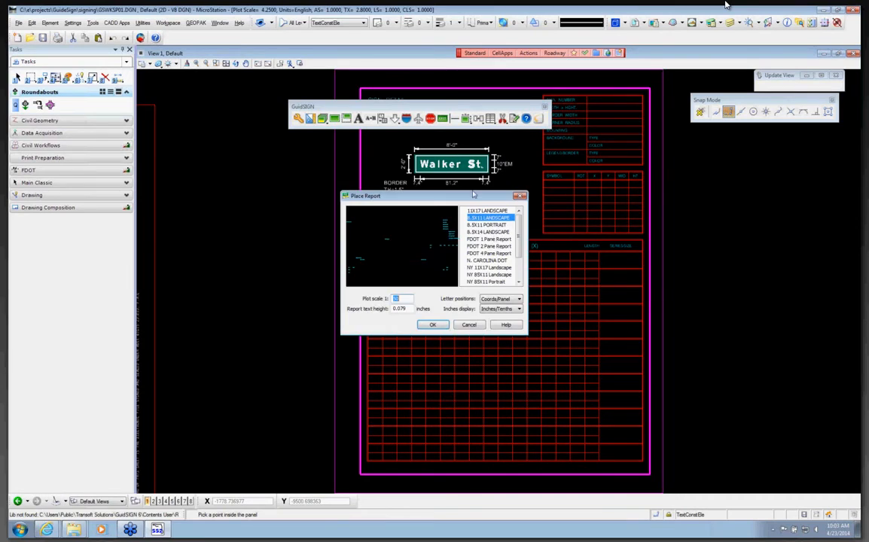
{"action": "left_click", "coordinate": [490, 233]}
{"action": "left_click", "coordinate": [437, 325]}
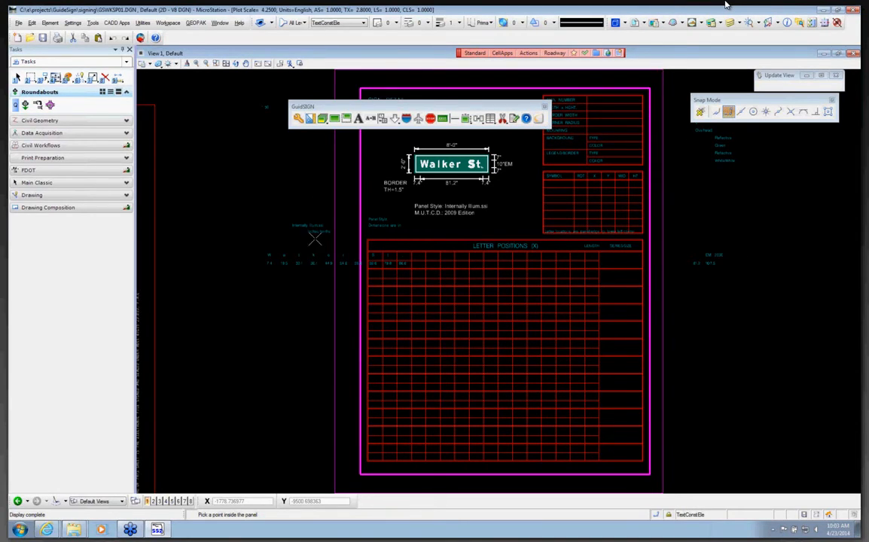
Delete the 8.5X14 LANDSCAPE report and place the 8.5X11 PORTRAIT report for the Walker St. panel instead.
{"action": "left_click", "coordinate": [105, 78]}
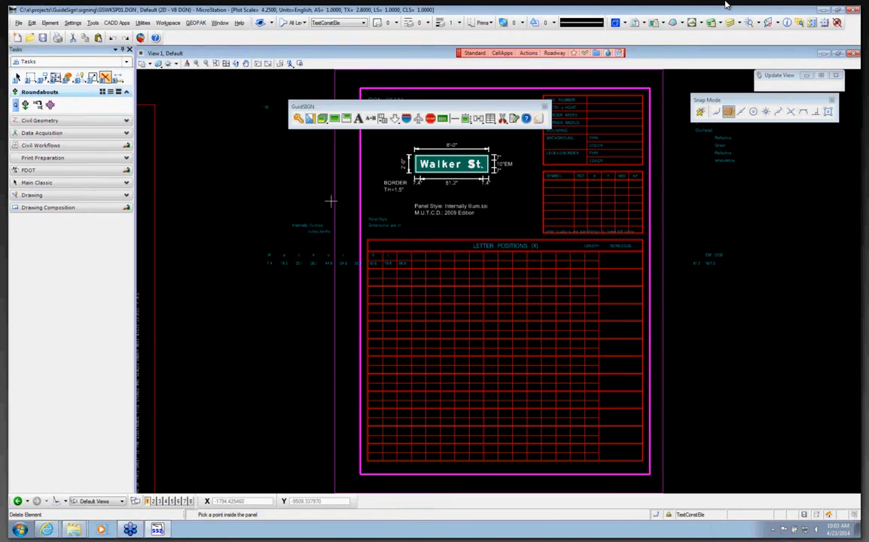
{"action": "left_click", "coordinate": [315, 231]}
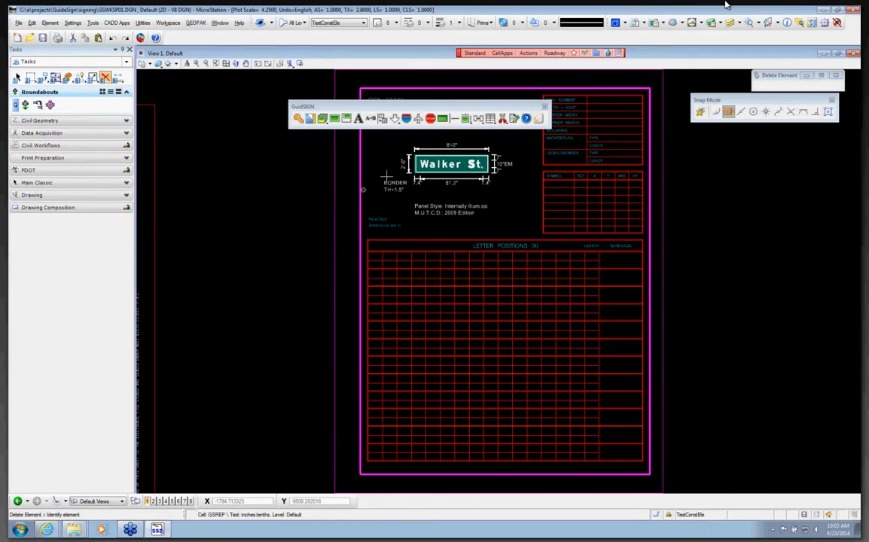
{"action": "left_click", "coordinate": [490, 119]}
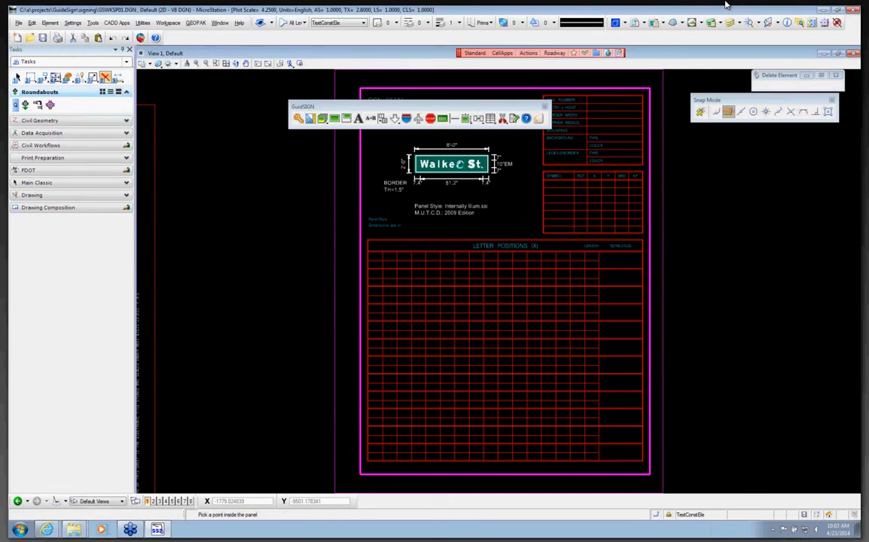
{"action": "left_click", "coordinate": [461, 163]}
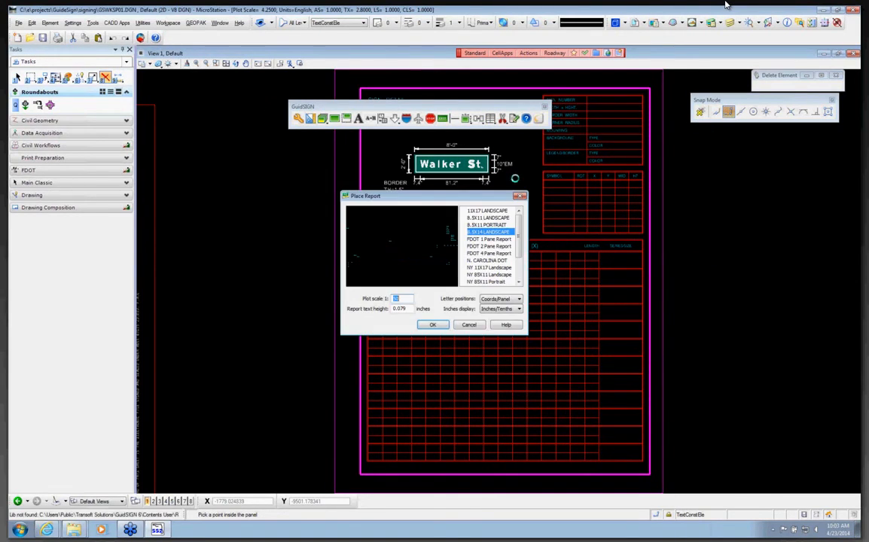
{"action": "left_click", "coordinate": [491, 225]}
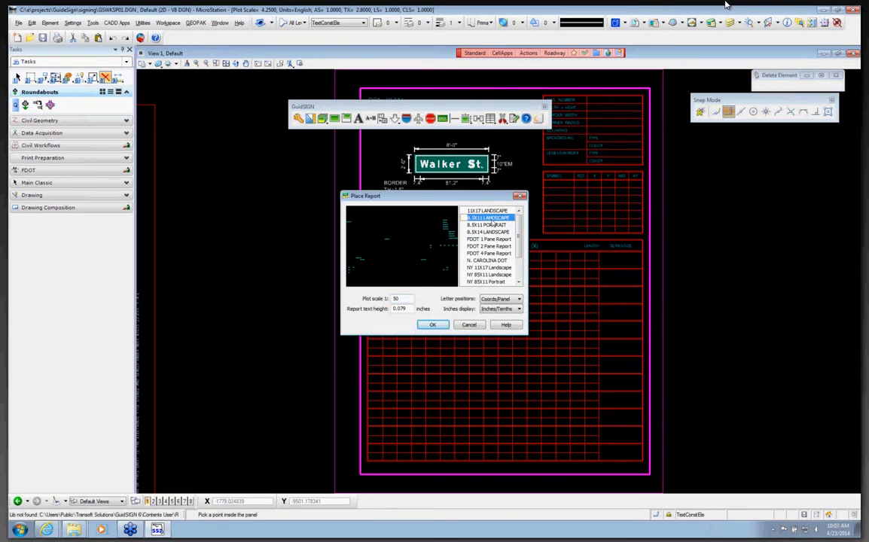
{"action": "left_click", "coordinate": [434, 326]}
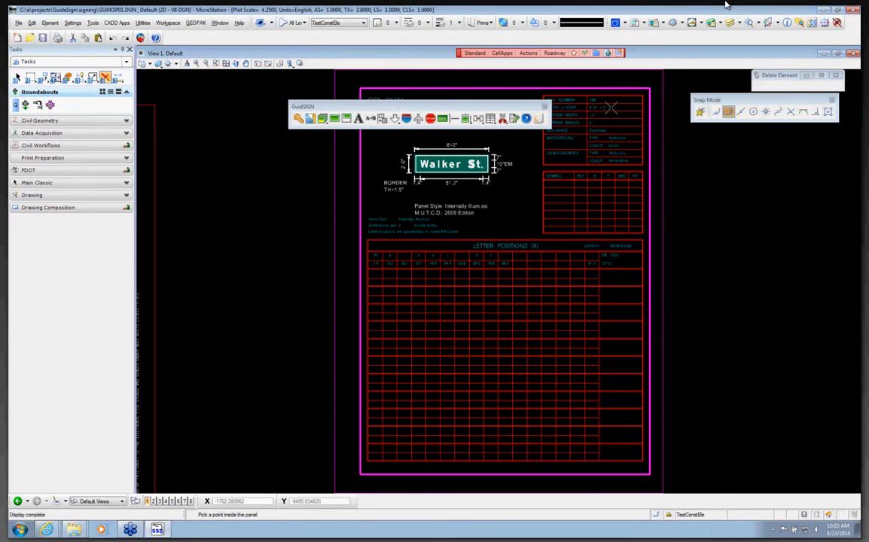
Examine the Walker St. sign detail, data table and letter positions on the portrait sheet.
{"action": "scroll", "coordinate": [611, 107], "scroll_direction": "up", "scroll_amount": 5}
{"action": "scroll", "coordinate": [548, 256], "scroll_direction": "down", "scroll_amount": 5}
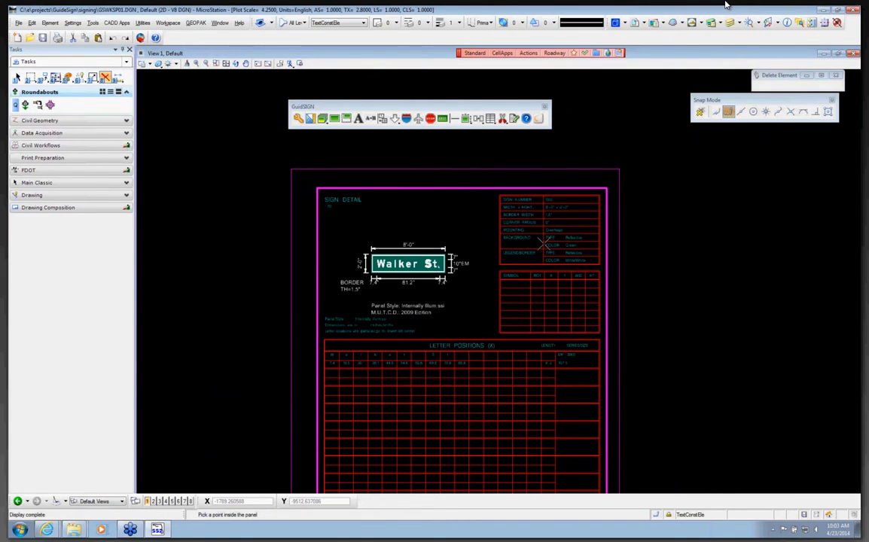
{"action": "scroll", "coordinate": [460, 240], "scroll_direction": "down", "scroll_amount": 5}
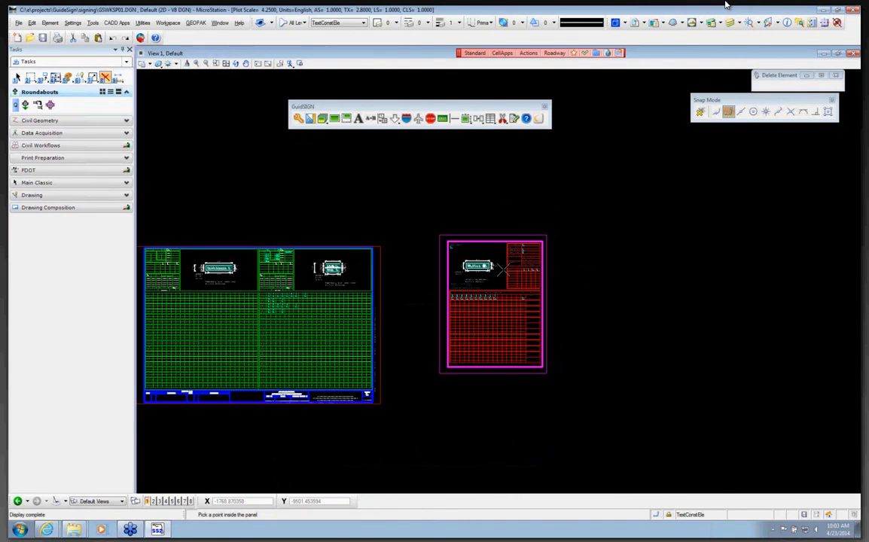
{"action": "scroll", "coordinate": [455, 243], "scroll_direction": "up", "scroll_amount": 3}
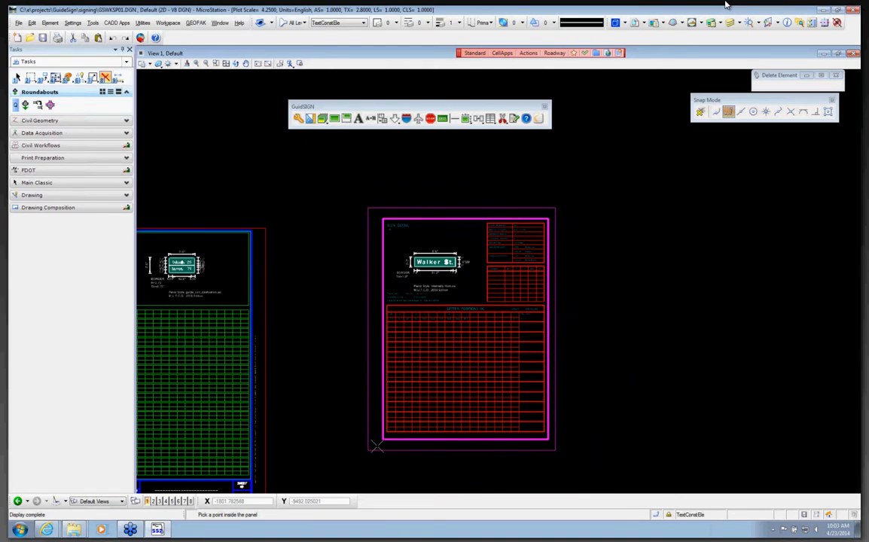
{"action": "scroll", "coordinate": [473, 244], "scroll_direction": "up", "scroll_amount": 3}
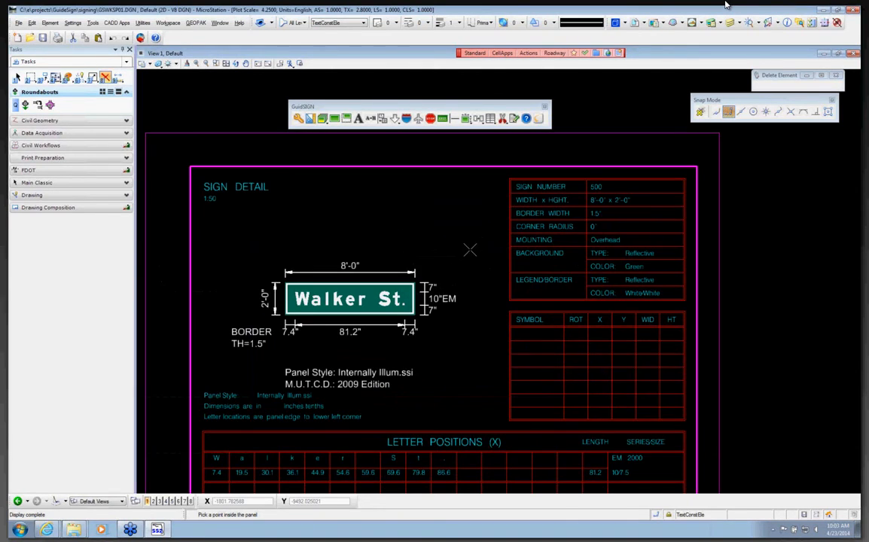
{"action": "scroll", "coordinate": [301, 260], "scroll_direction": "down", "scroll_amount": 1}
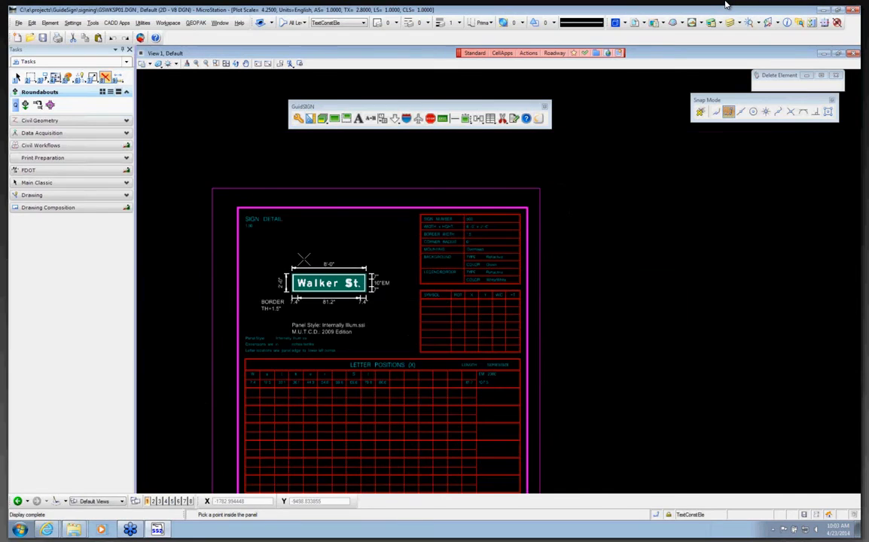
{"action": "scroll", "coordinate": [302, 260], "scroll_direction": "up", "scroll_amount": 1}
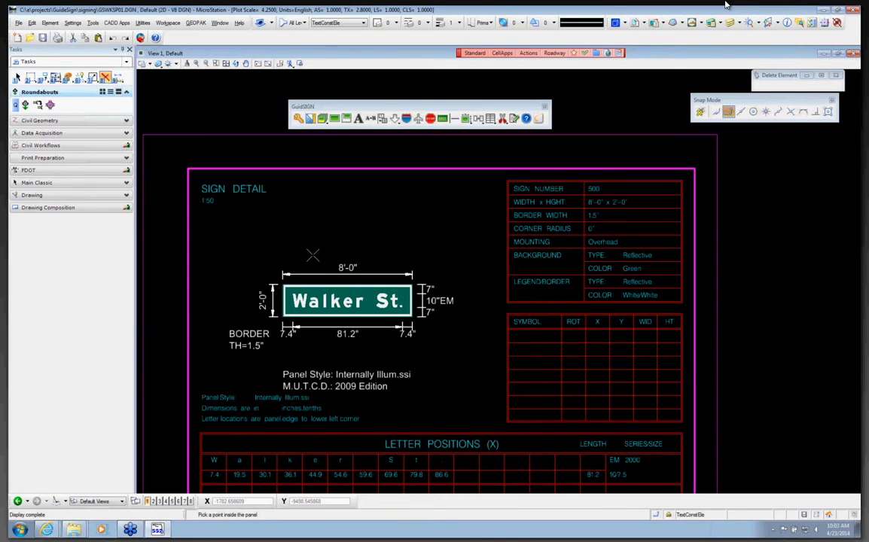
{"action": "scroll", "coordinate": [324, 230], "scroll_direction": "down", "scroll_amount": 3}
{"action": "scroll", "coordinate": [411, 224], "scroll_direction": "down", "scroll_amount": 2}
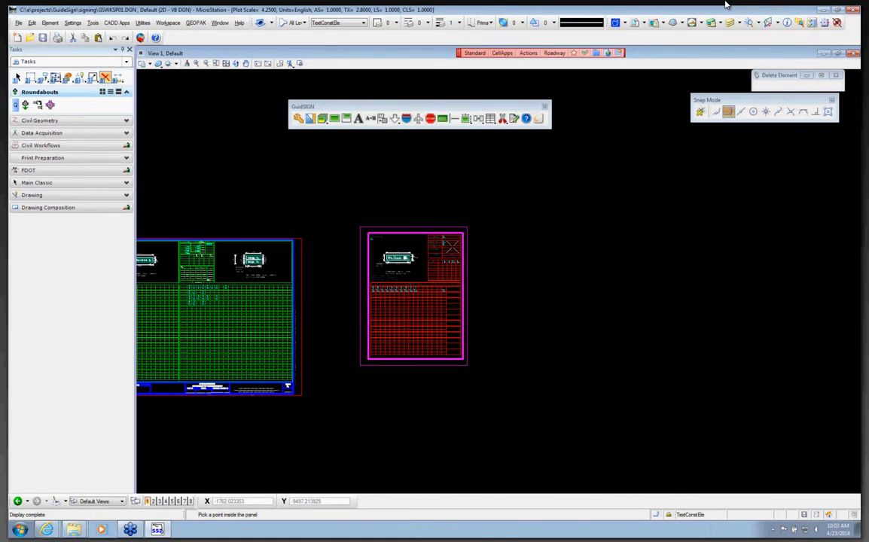
{"action": "scroll", "coordinate": [309, 403], "scroll_direction": "up", "scroll_amount": 2}
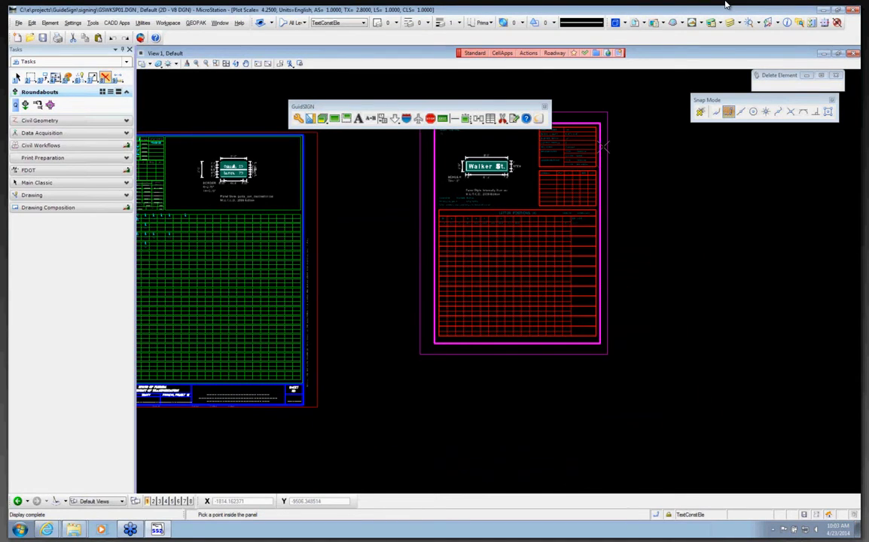
{"action": "scroll", "coordinate": [605, 125], "scroll_direction": "up", "scroll_amount": 2}
{"action": "scroll", "coordinate": [442, 204], "scroll_direction": "down", "scroll_amount": 2}
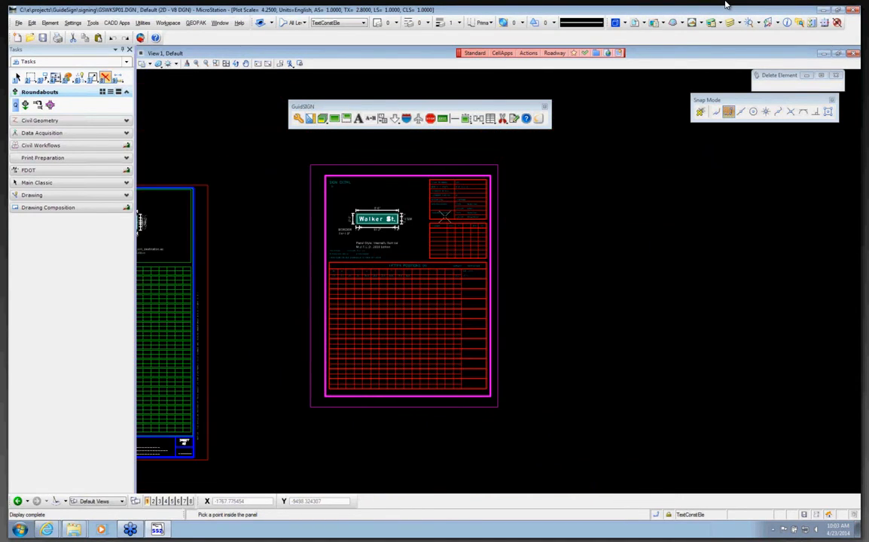
{"action": "scroll", "coordinate": [403, 213], "scroll_direction": "down", "scroll_amount": 2}
{"action": "scroll", "coordinate": [417, 212], "scroll_direction": "down", "scroll_amount": 1}
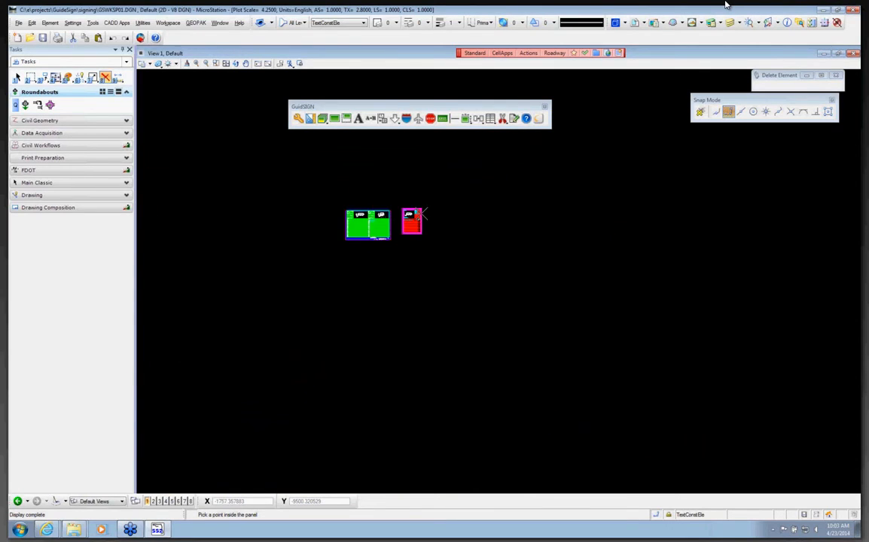
{"action": "scroll", "coordinate": [366, 202], "scroll_direction": "up", "scroll_amount": 4}
{"action": "scroll", "coordinate": [371, 210], "scroll_direction": "down", "scroll_amount": 1}
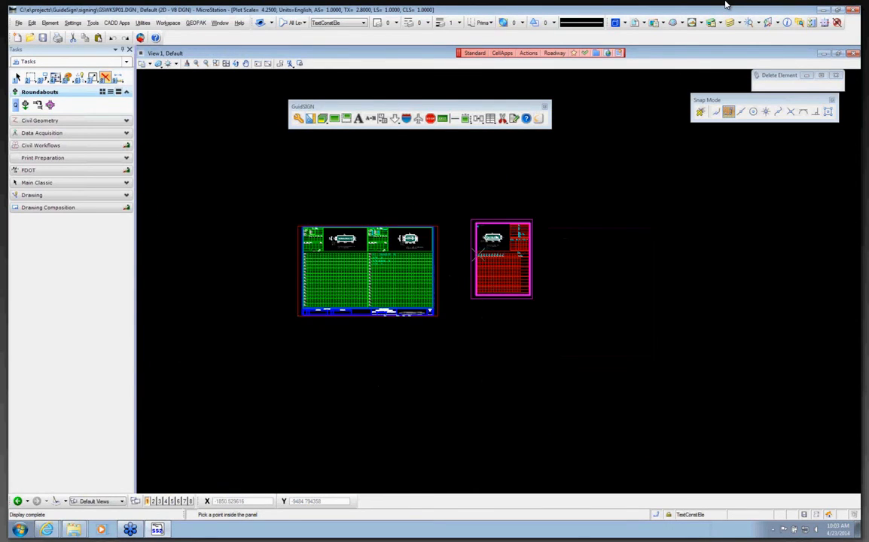
{"action": "scroll", "coordinate": [492, 265], "scroll_direction": "up", "scroll_amount": 1}
{"action": "scroll", "coordinate": [490, 266], "scroll_direction": "down", "scroll_amount": 1}
{"action": "scroll", "coordinate": [739, 260], "scroll_direction": "down", "scroll_amount": 1}
{"action": "scroll", "coordinate": [743, 221], "scroll_direction": "up", "scroll_amount": 3}
{"action": "scroll", "coordinate": [742, 223], "scroll_direction": "down", "scroll_amount": 2}
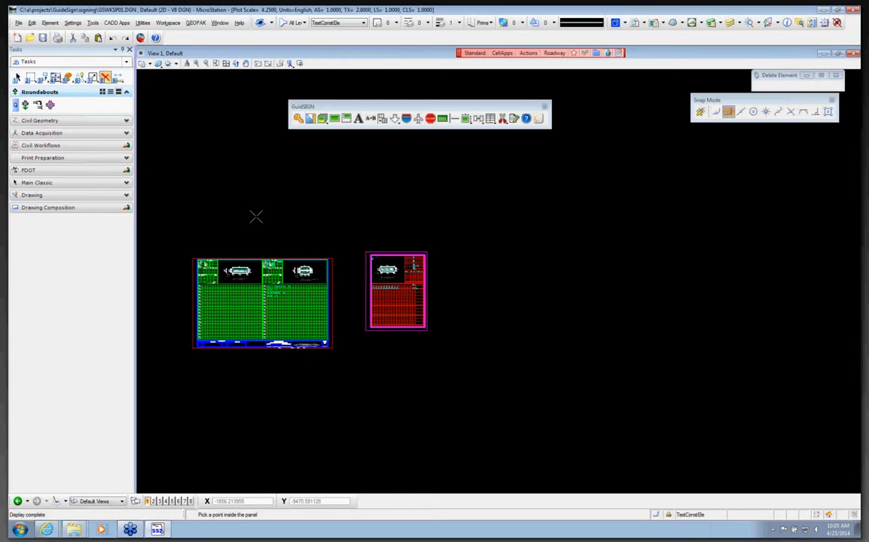
Examine the panel, symbol and post fields of the report table beside the Tallahassee sign.
{"action": "scroll", "coordinate": [202, 263], "scroll_direction": "up", "scroll_amount": 5}
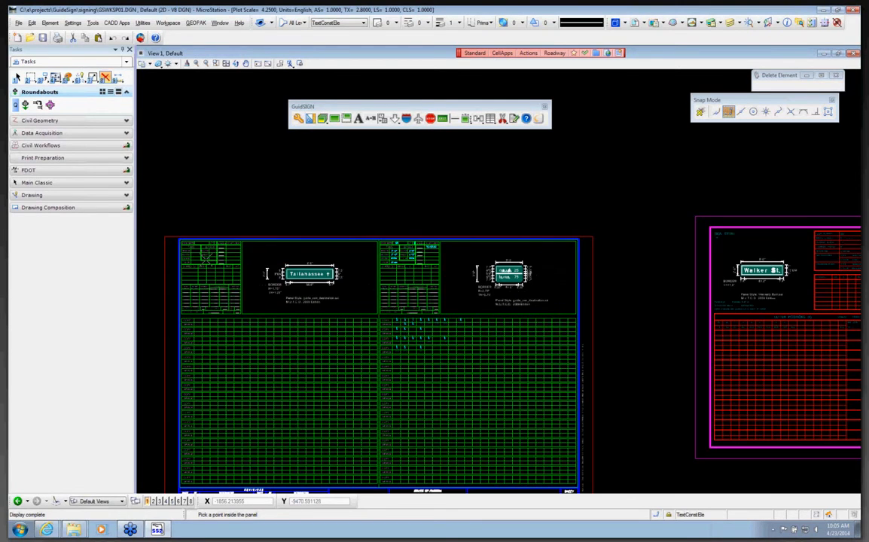
{"action": "scroll", "coordinate": [197, 253], "scroll_direction": "down", "scroll_amount": 5}
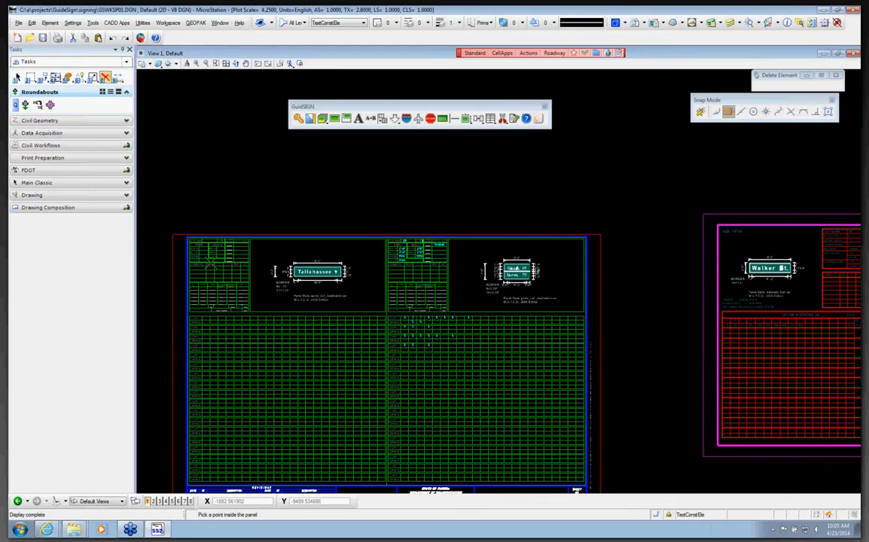
{"action": "scroll", "coordinate": [210, 259], "scroll_direction": "up", "scroll_amount": 3}
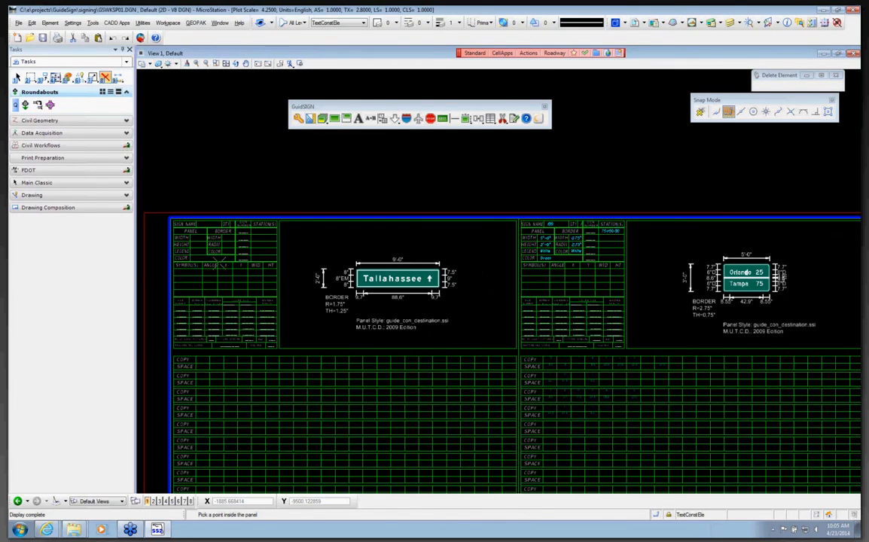
{"action": "scroll", "coordinate": [206, 302], "scroll_direction": "up", "scroll_amount": 3}
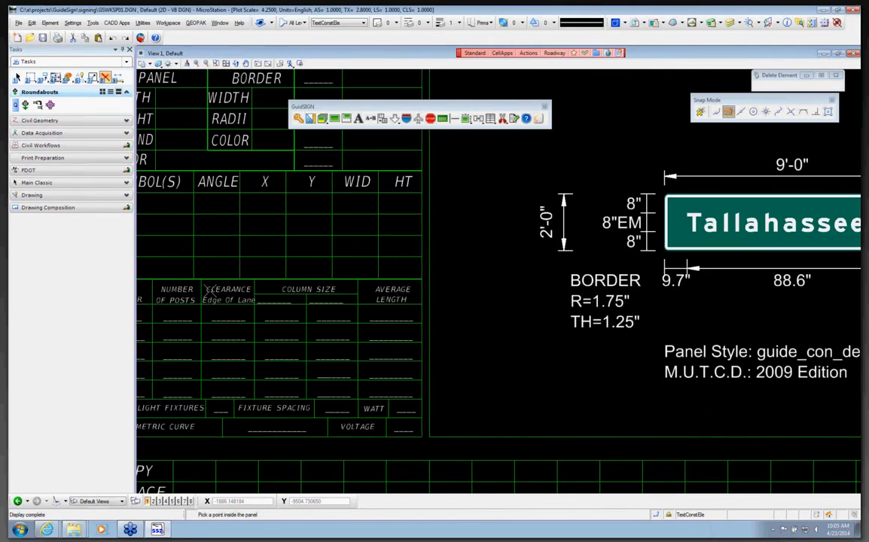
{"action": "scroll", "coordinate": [184, 293], "scroll_direction": "down", "scroll_amount": 3}
{"action": "scroll", "coordinate": [181, 294], "scroll_direction": "up", "scroll_amount": 6}
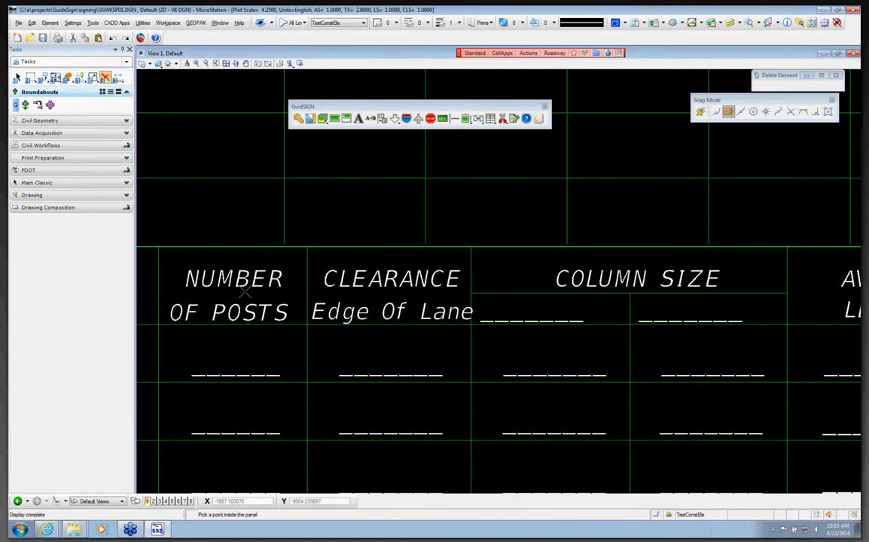
{"action": "scroll", "coordinate": [217, 257], "scroll_direction": "down", "scroll_amount": 5}
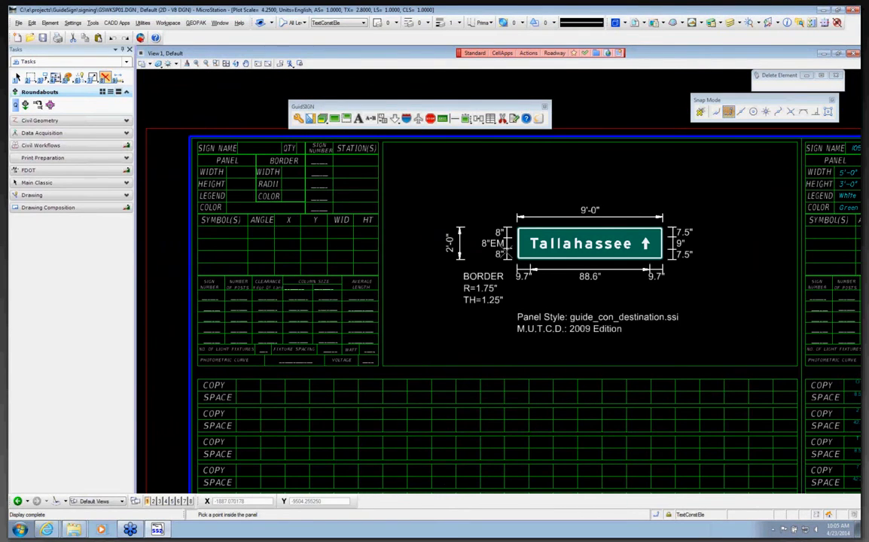
{"action": "scroll", "coordinate": [423, 248], "scroll_direction": "down", "scroll_amount": 2}
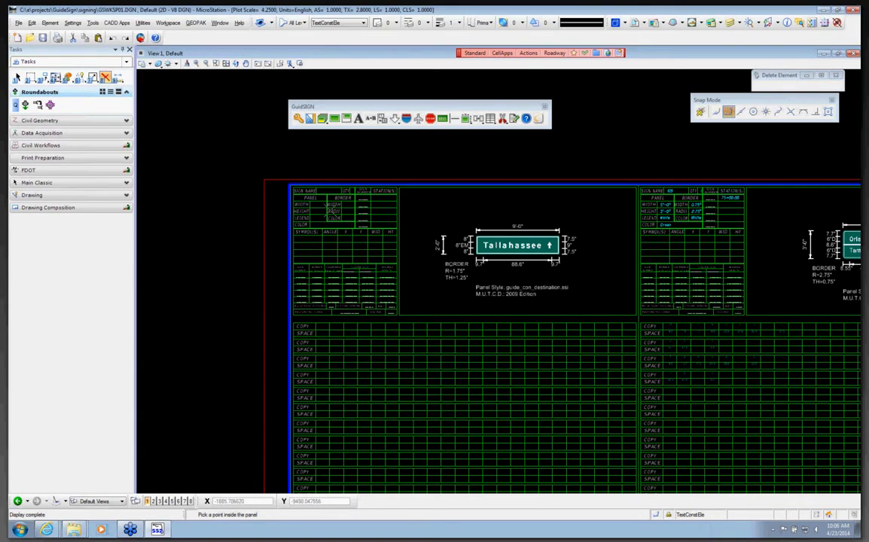
{"action": "scroll", "coordinate": [332, 211], "scroll_direction": "up", "scroll_amount": 3}
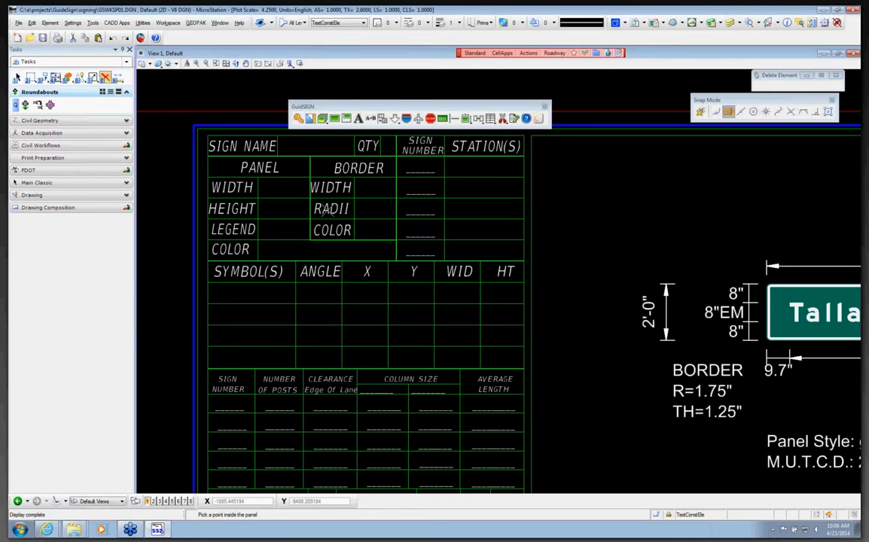
{"action": "scroll", "coordinate": [326, 211], "scroll_direction": "down", "scroll_amount": 1}
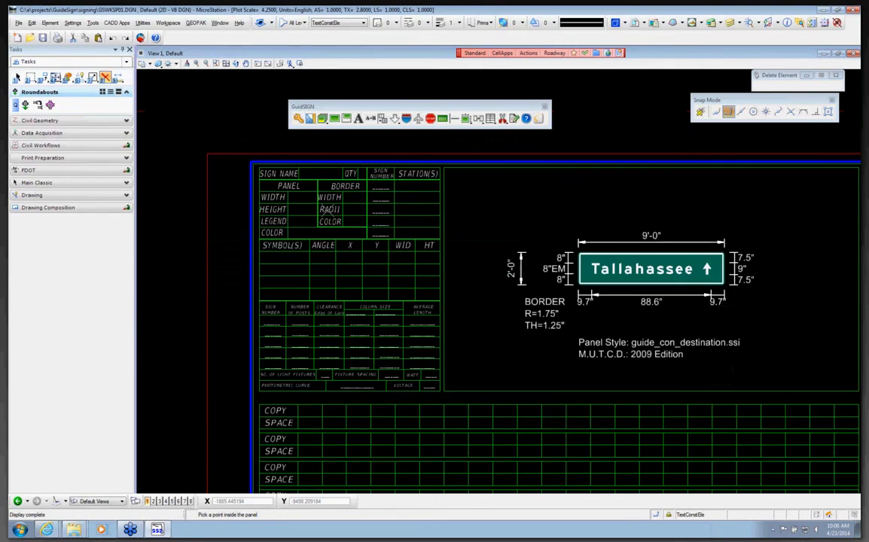
{"action": "scroll", "coordinate": [326, 211], "scroll_direction": "down", "scroll_amount": 1}
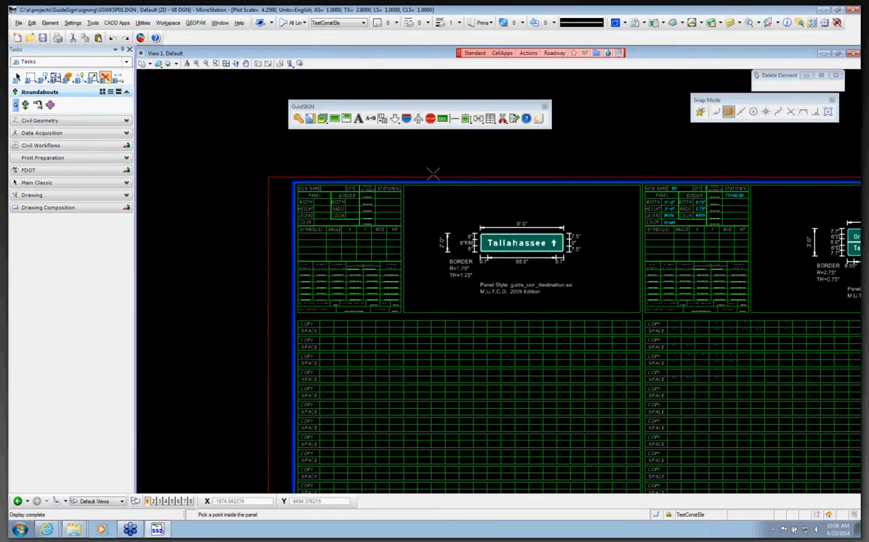
Set the plot scale for sign dimensions to 6 in the GuidSIGN program settings.
{"action": "scroll", "coordinate": [432, 174], "scroll_direction": "down", "scroll_amount": 1}
{"action": "scroll", "coordinate": [327, 175], "scroll_direction": "down", "scroll_amount": 1}
{"action": "scroll", "coordinate": [548, 192], "scroll_direction": "up", "scroll_amount": 1}
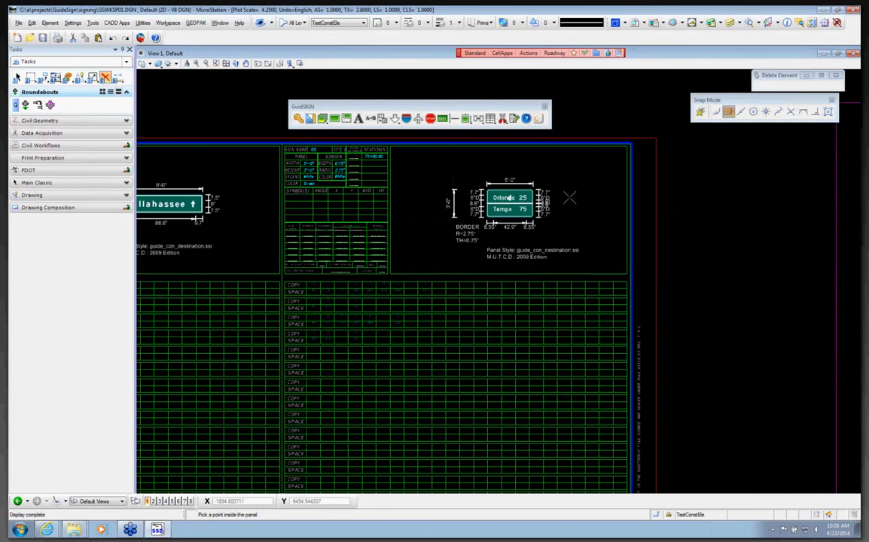
{"action": "scroll", "coordinate": [533, 195], "scroll_direction": "up", "scroll_amount": 1}
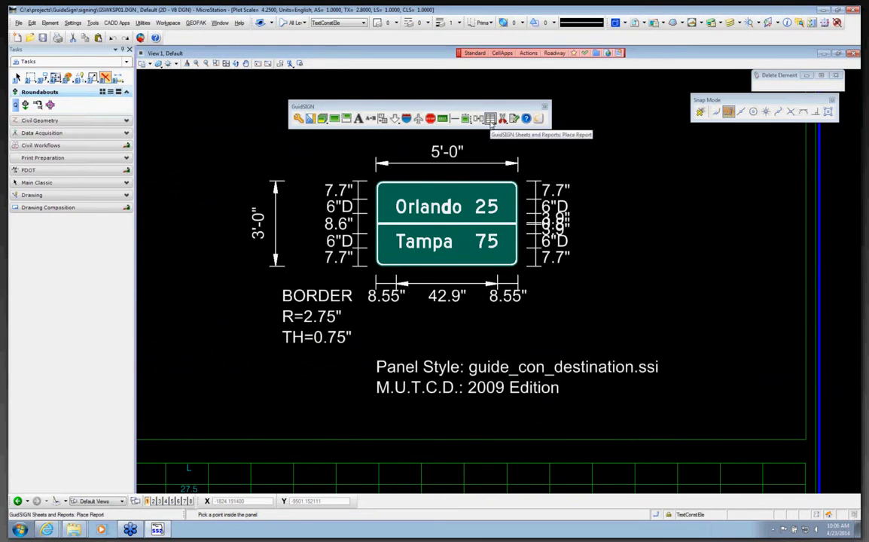
{"action": "left_click", "coordinate": [298, 118]}
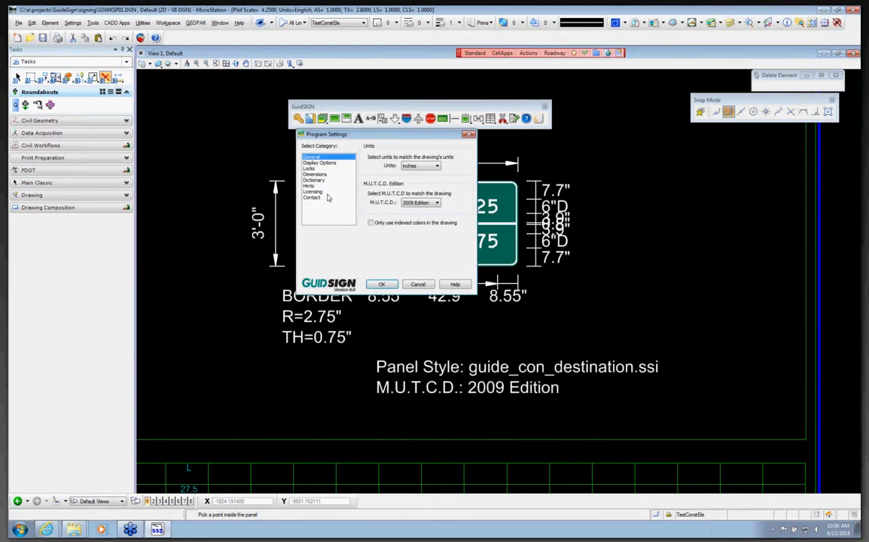
{"action": "left_click", "coordinate": [314, 174]}
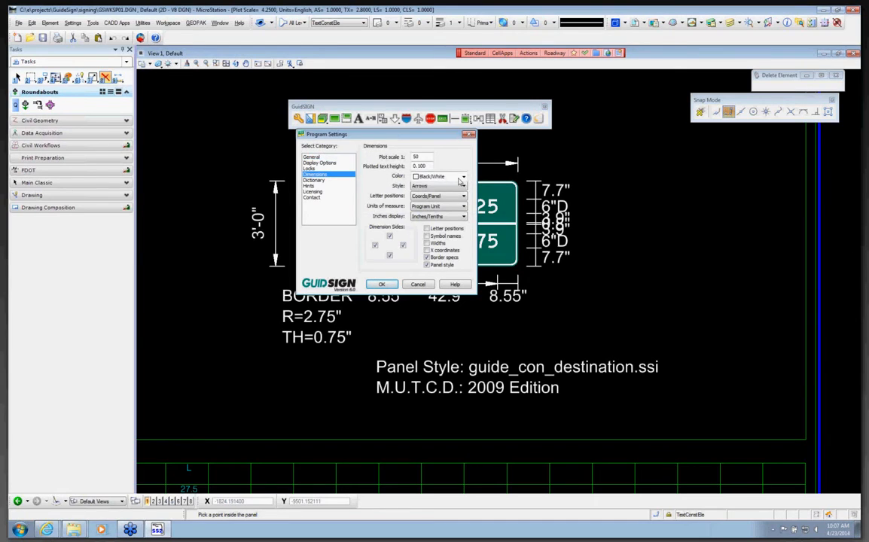
{"action": "left_click", "coordinate": [416, 157]}
{"action": "double_click", "coordinate": [428, 156]}
{"action": "type", "text": "6"}
{"action": "left_click", "coordinate": [382, 285]}
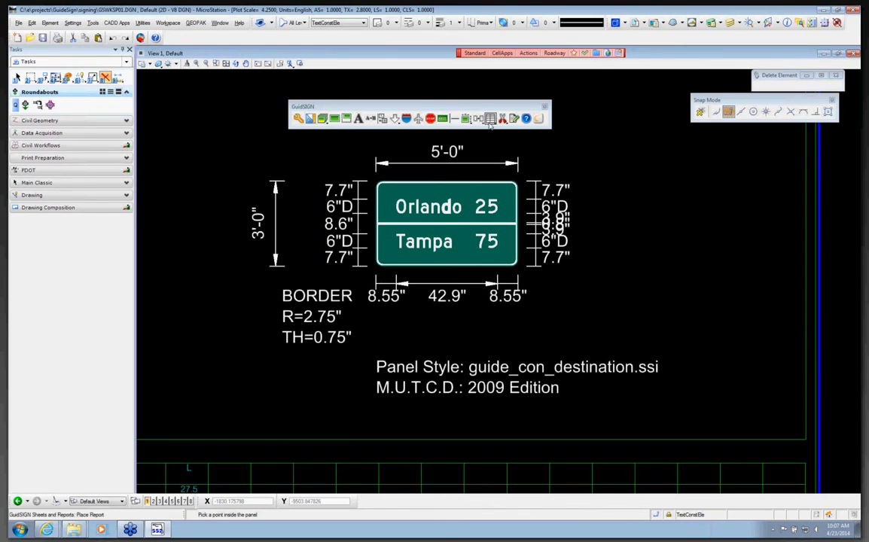
Update the existing Orlando/Tampa panel with its current parameters to regenerate its dimensions.
{"action": "left_click", "coordinate": [346, 118]}
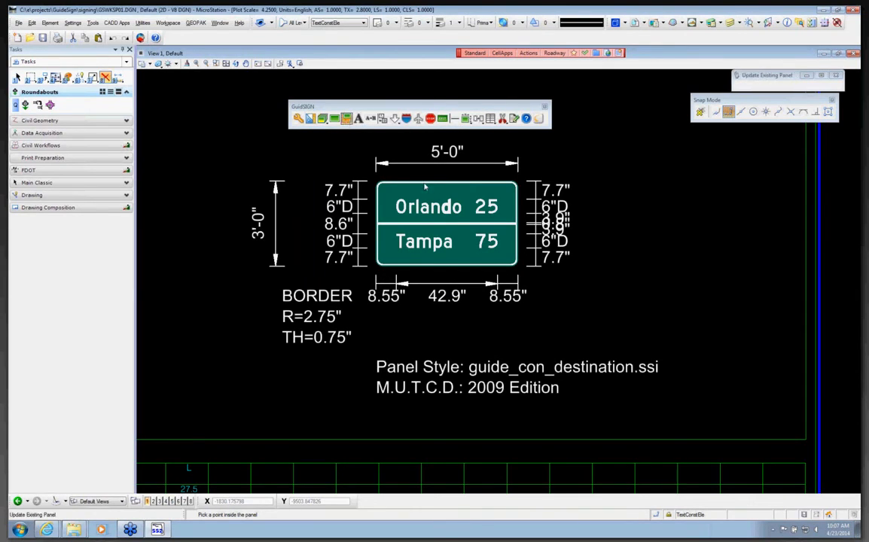
{"action": "left_click", "coordinate": [449, 202]}
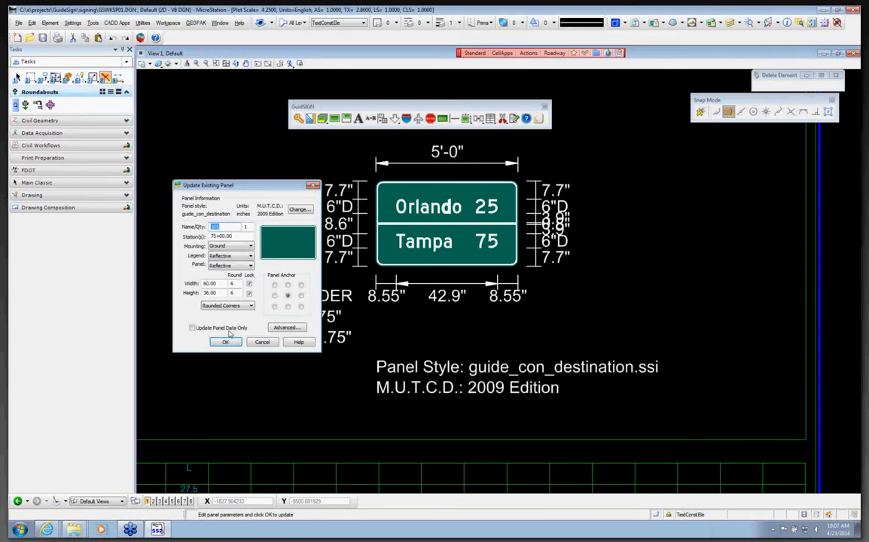
{"action": "left_click", "coordinate": [225, 341]}
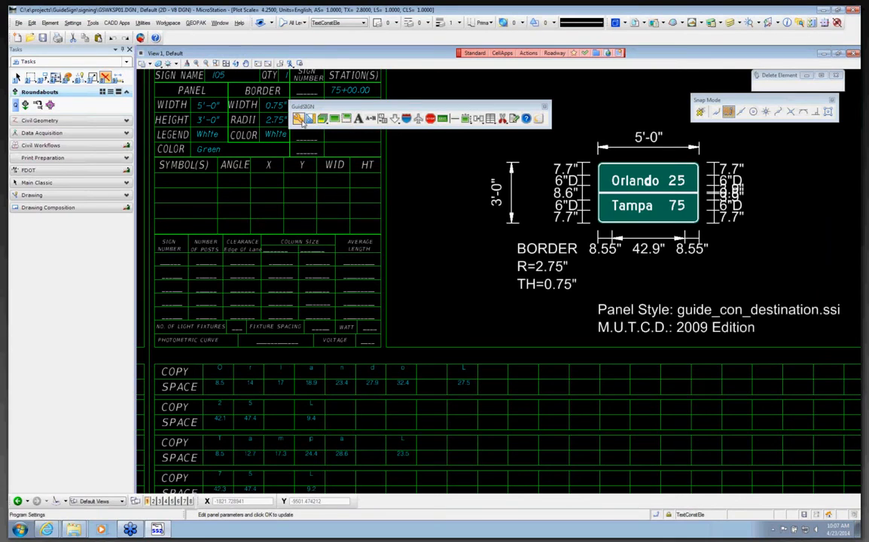
Set the plot scale for sign dimensions to 30 in the program settings and update the Orlando/Tampa panel.
{"action": "left_click", "coordinate": [301, 120]}
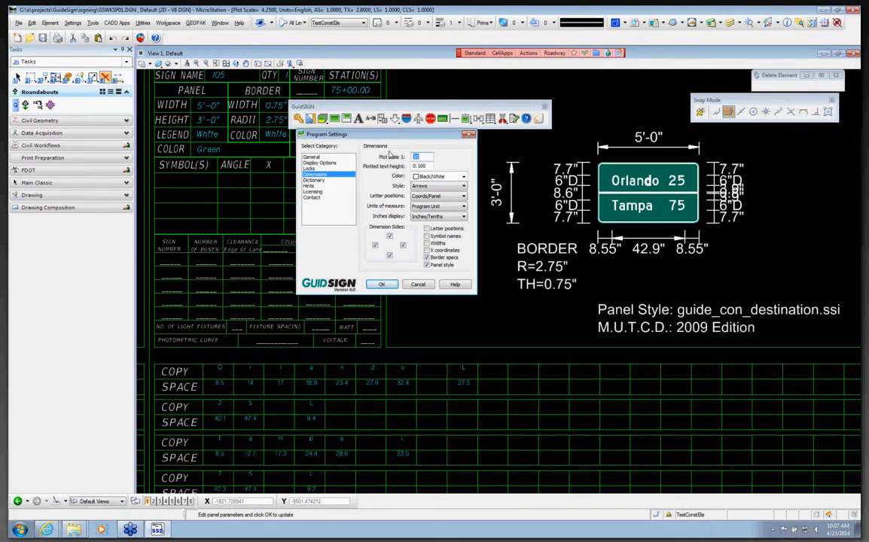
{"action": "type", "text": "3'-"}
{"action": "type", "text": "0"}
{"action": "key", "text": "Return"}
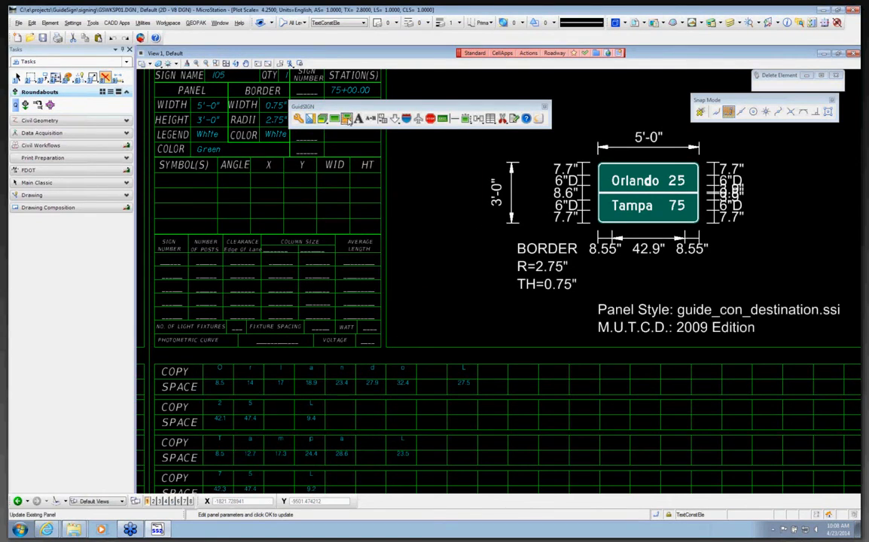
{"action": "left_click", "coordinate": [605, 170]}
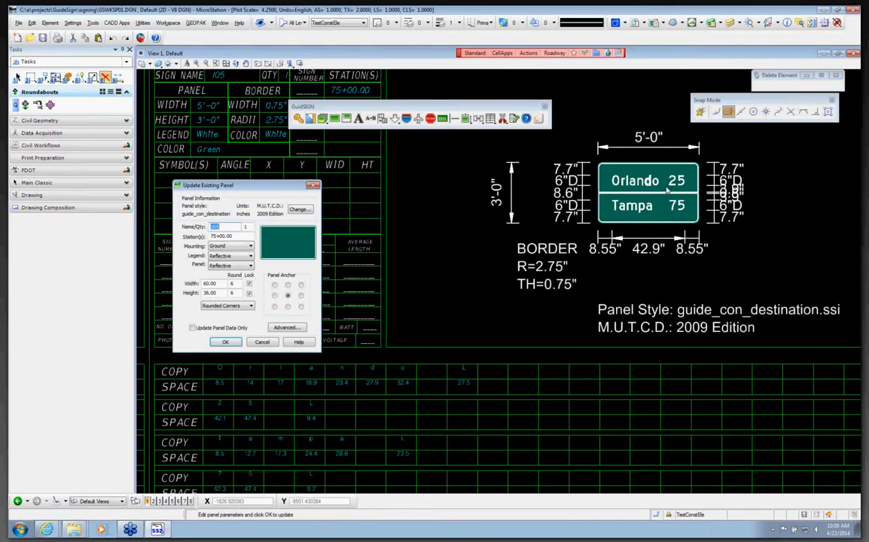
{"action": "left_click", "coordinate": [226, 342]}
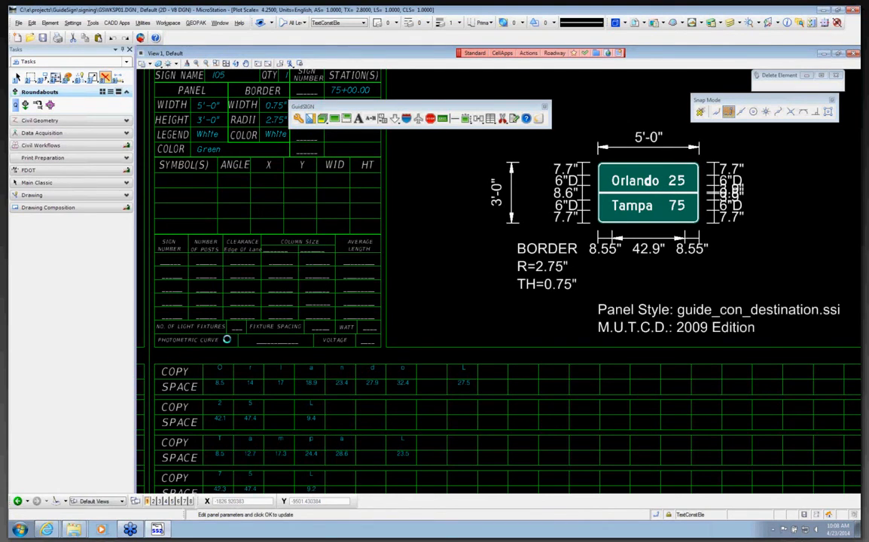
Set the plot scale for sign dimensions to 20 and update the Orlando/Tampa panel to redraw its dimensions.
{"action": "scroll", "coordinate": [742, 184], "scroll_direction": "up", "scroll_amount": 2}
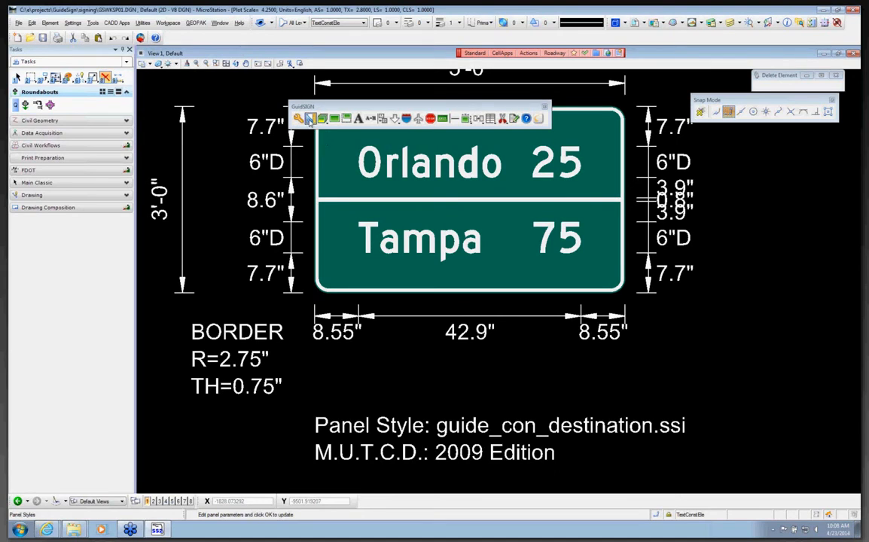
{"action": "left_click", "coordinate": [310, 120]}
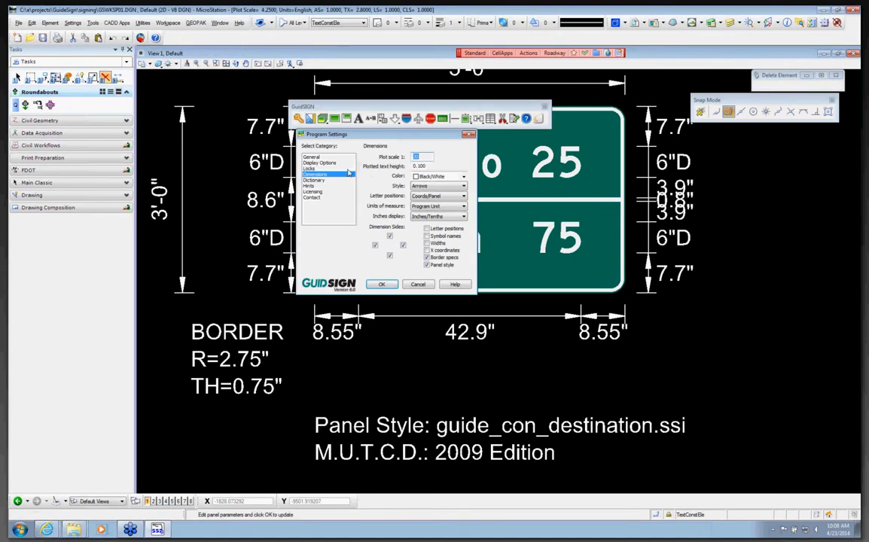
{"action": "left_click", "coordinate": [349, 173]}
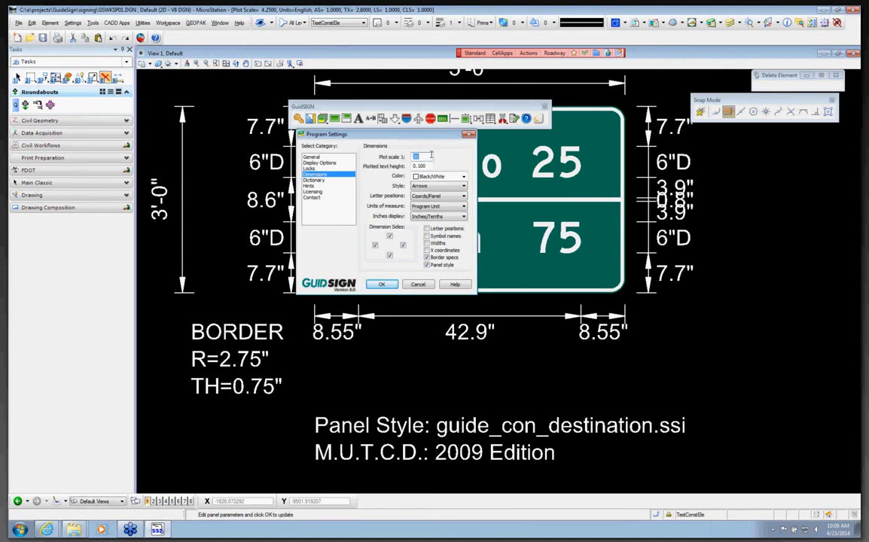
{"action": "type", "text": "20"}
{"action": "left_click", "coordinate": [381, 283]}
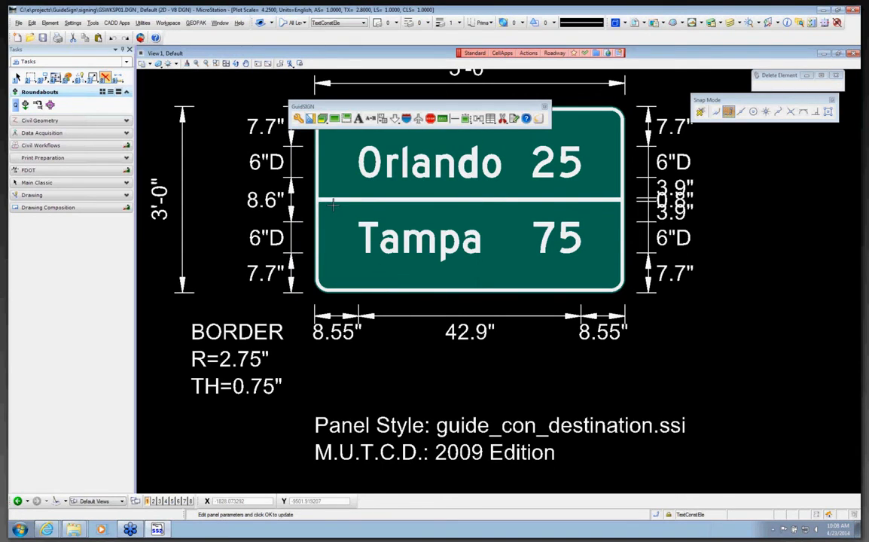
{"action": "left_click", "coordinate": [348, 119]}
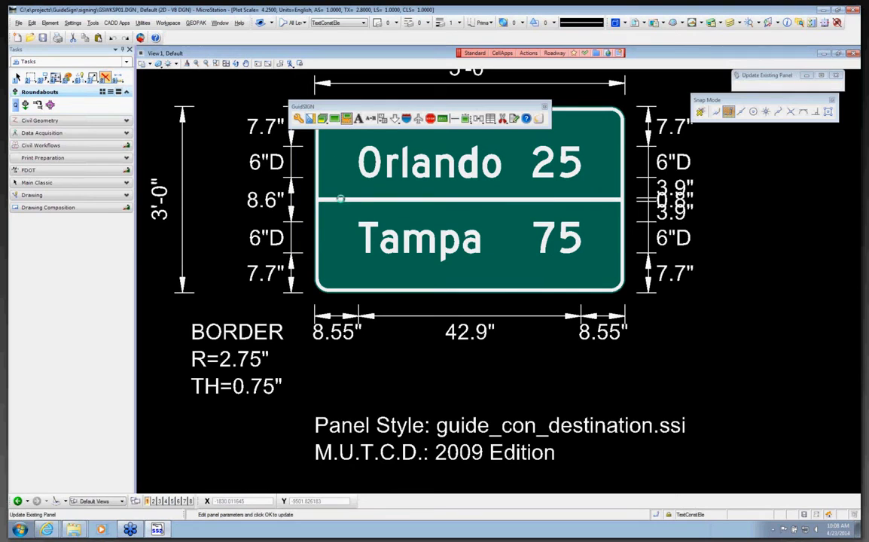
{"action": "left_click", "coordinate": [346, 175]}
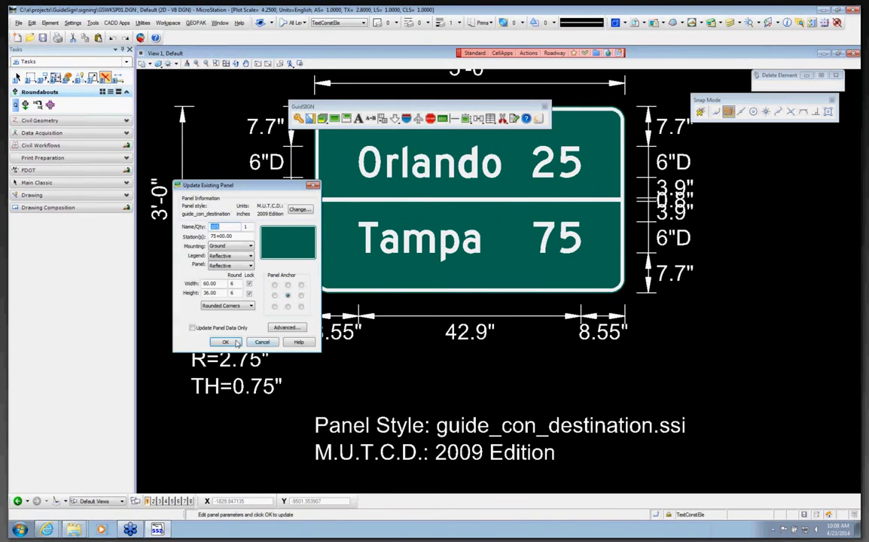
{"action": "left_click", "coordinate": [225, 341]}
Examine the Orlando/Tampa dimension text and spacing at several zoom levels, and review the dimension settings.
{"action": "scroll", "coordinate": [724, 187], "scroll_direction": "down", "scroll_amount": 5}
{"action": "scroll", "coordinate": [723, 188], "scroll_direction": "up", "scroll_amount": 5}
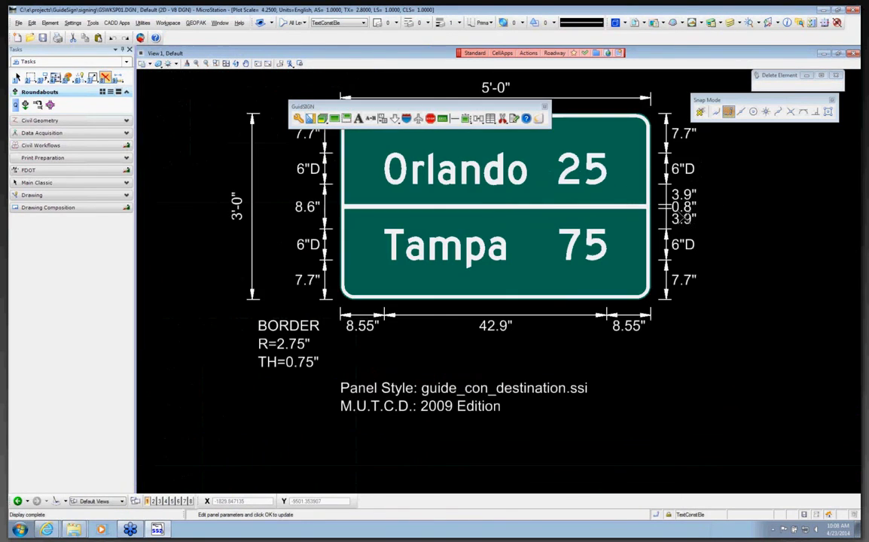
{"action": "scroll", "coordinate": [616, 197], "scroll_direction": "down", "scroll_amount": 2}
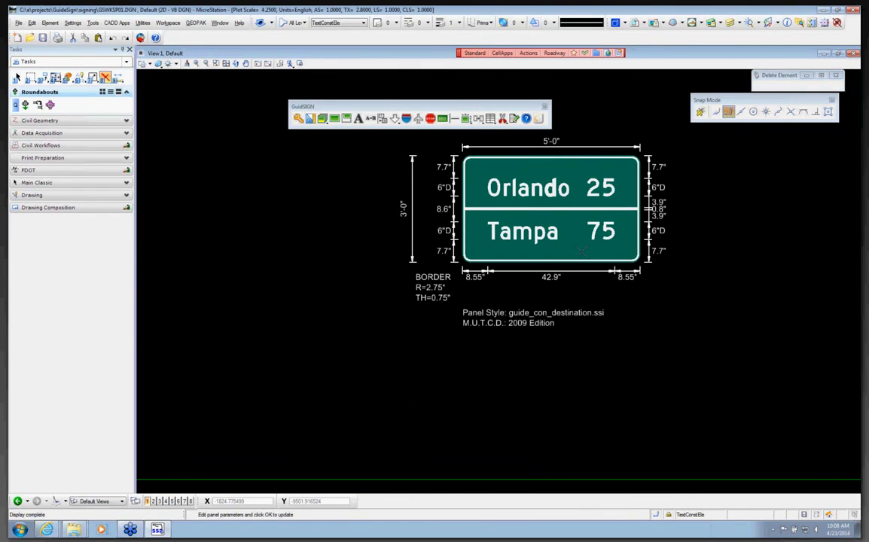
{"action": "scroll", "coordinate": [516, 256], "scroll_direction": "down", "scroll_amount": 5}
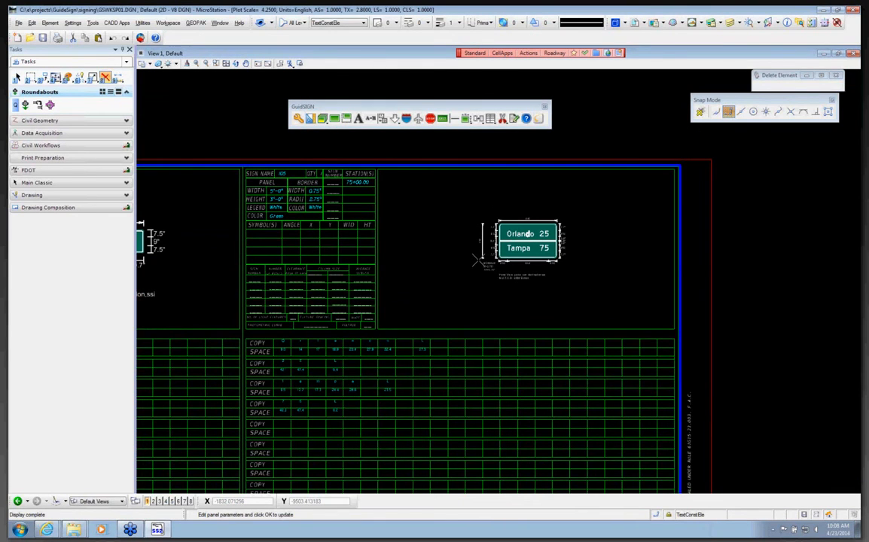
{"action": "scroll", "coordinate": [572, 234], "scroll_direction": "up", "scroll_amount": 5}
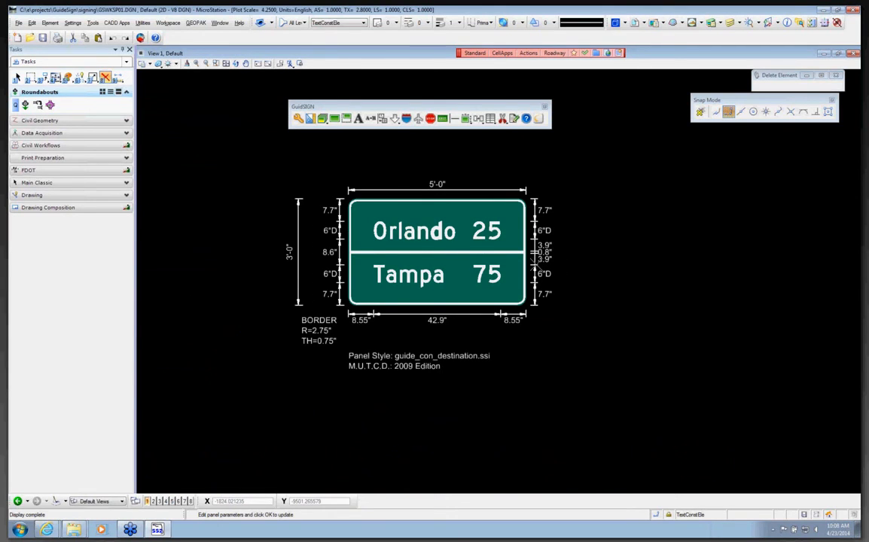
{"action": "scroll", "coordinate": [533, 262], "scroll_direction": "up", "scroll_amount": 3}
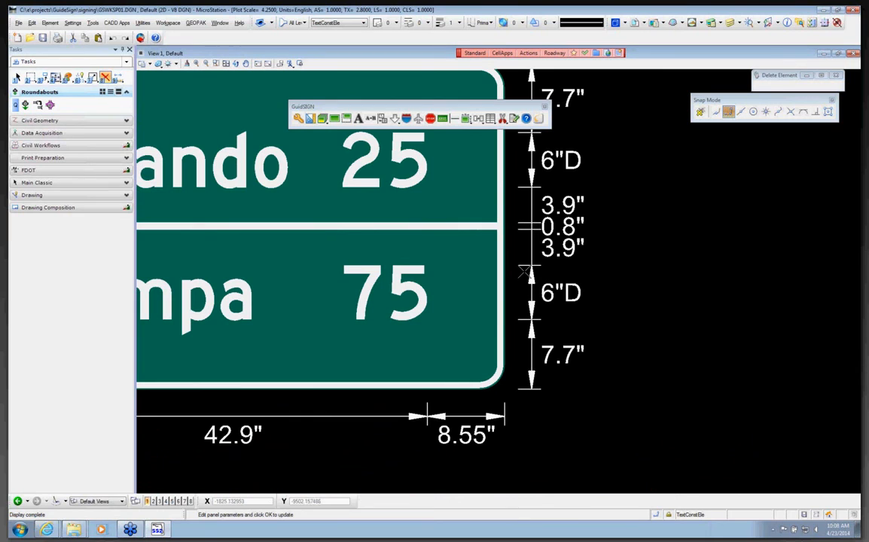
{"action": "scroll", "coordinate": [527, 270], "scroll_direction": "down", "scroll_amount": 2}
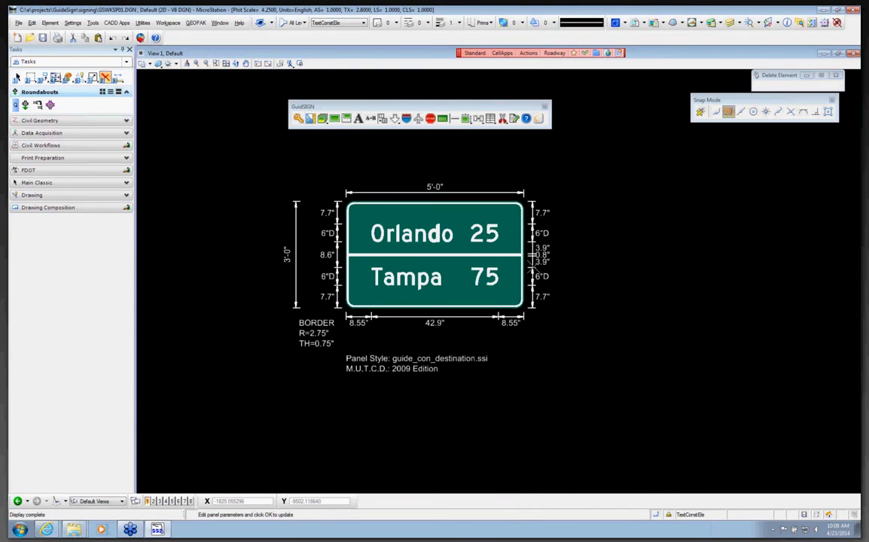
{"action": "scroll", "coordinate": [537, 265], "scroll_direction": "down", "scroll_amount": 2}
{"action": "scroll", "coordinate": [537, 265], "scroll_direction": "down", "scroll_amount": 1}
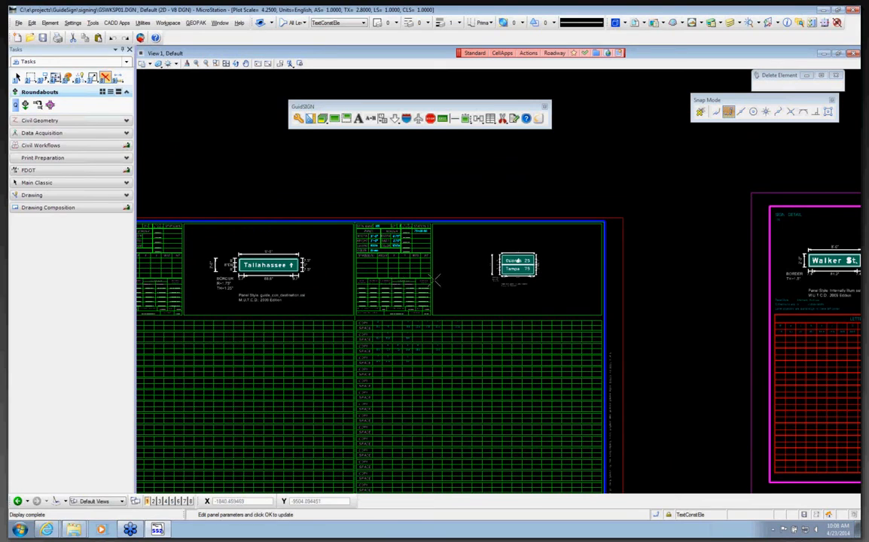
{"action": "scroll", "coordinate": [334, 271], "scroll_direction": "up", "scroll_amount": 1}
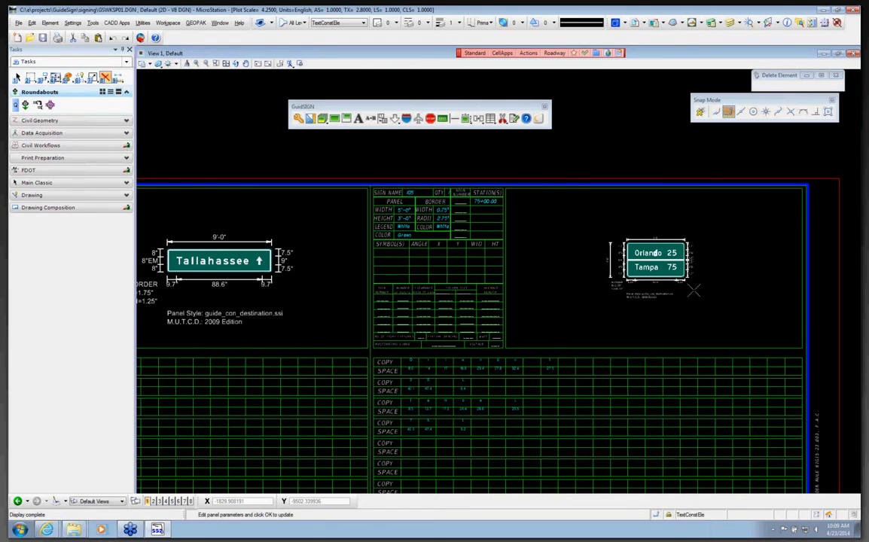
{"action": "scroll", "coordinate": [656, 253], "scroll_direction": "up", "scroll_amount": 5}
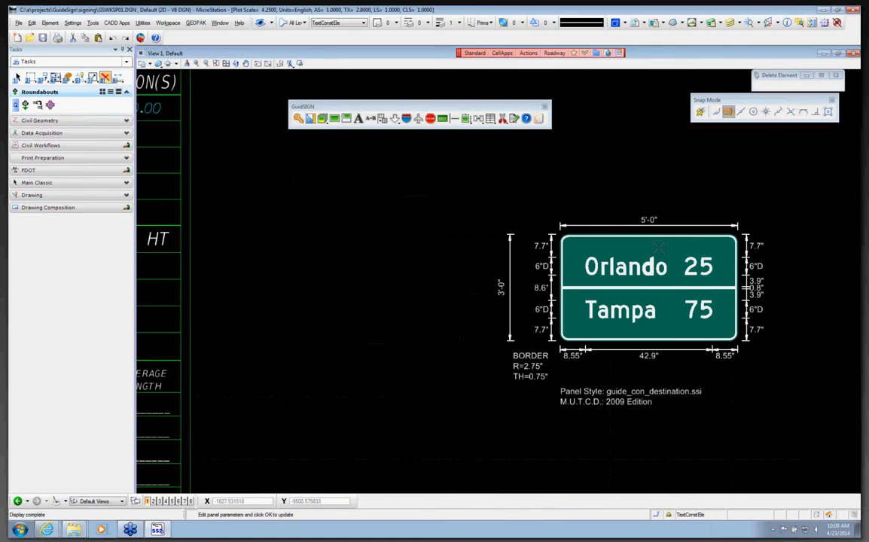
{"action": "scroll", "coordinate": [652, 251], "scroll_direction": "down", "scroll_amount": 3}
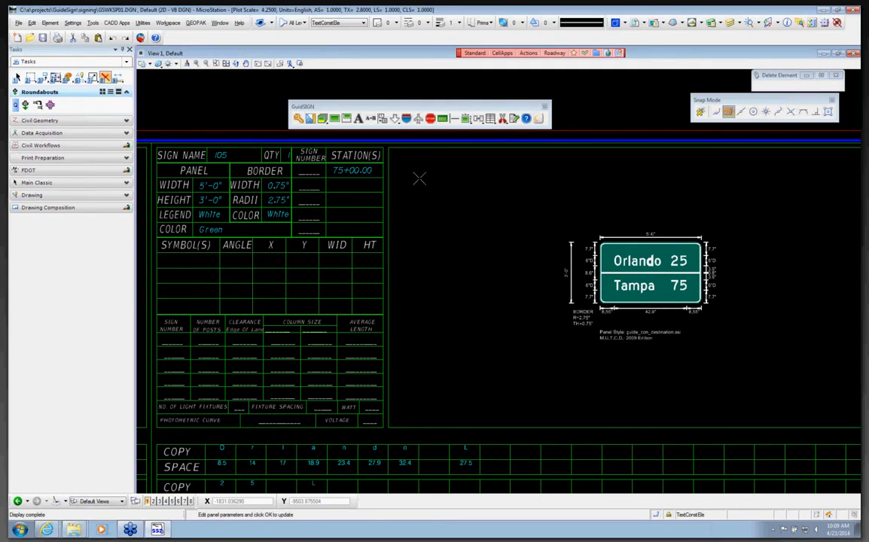
{"action": "left_click", "coordinate": [292, 120]}
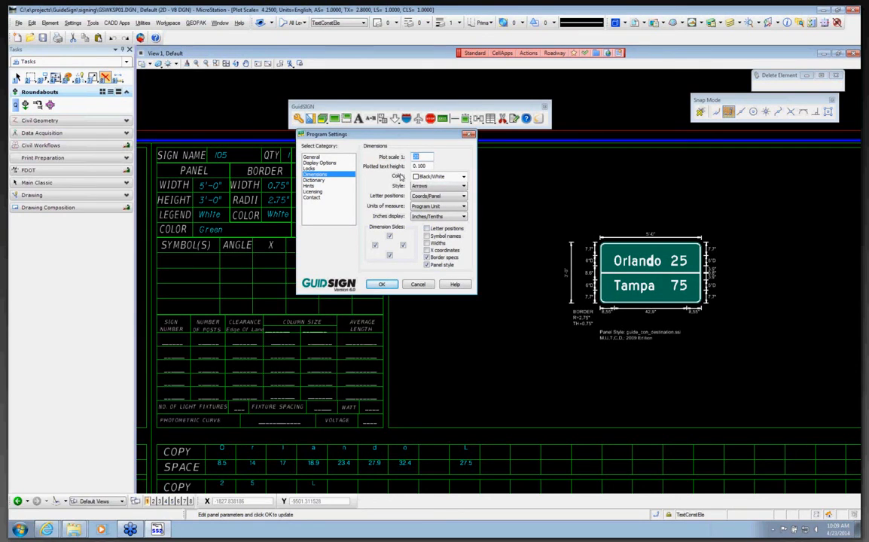
{"action": "left_click", "coordinate": [467, 134]}
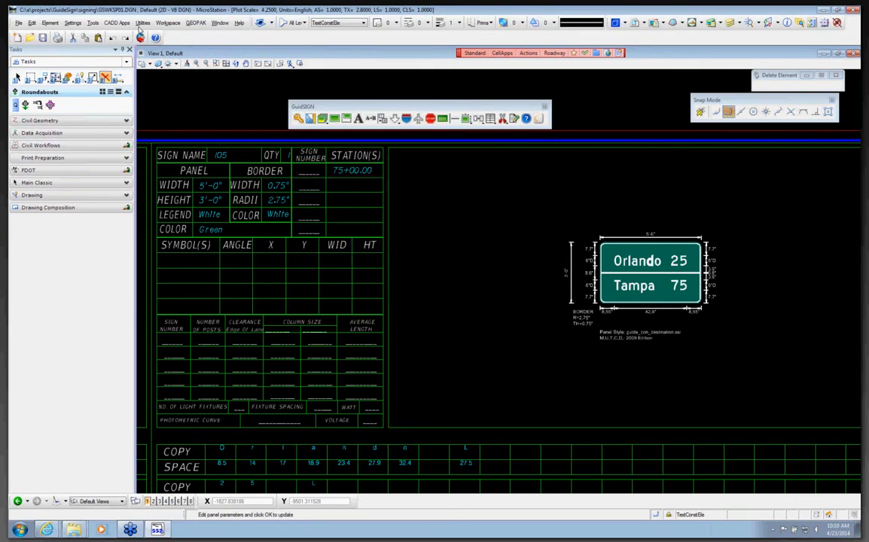
Delete the Orlando/Tampa report text and dimensions, plus the two-pane drawing sheet around both destination signs.
{"action": "left_click", "coordinate": [105, 77]}
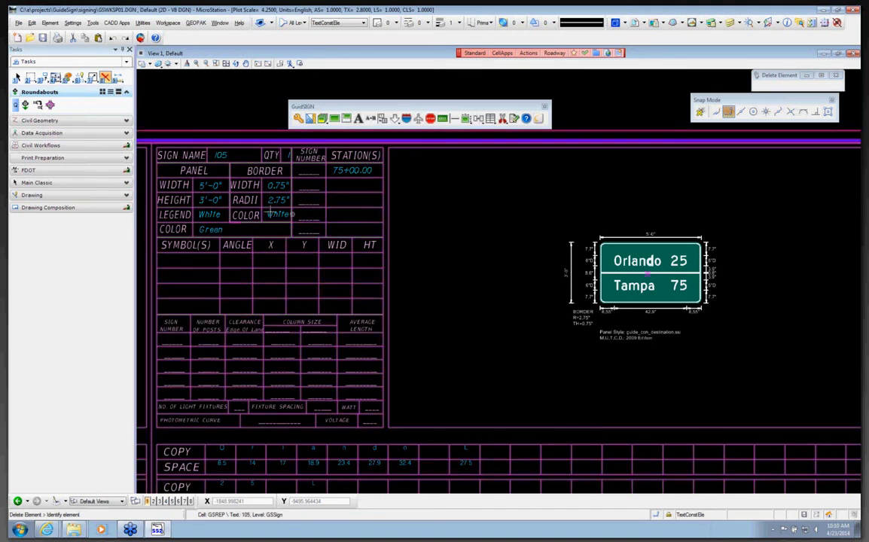
{"action": "left_click", "coordinate": [209, 218]}
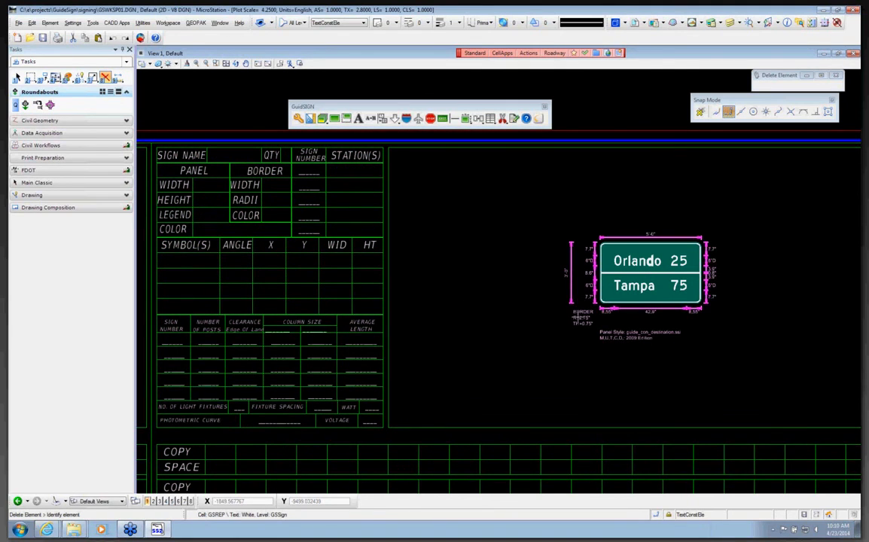
{"action": "left_click", "coordinate": [579, 317]}
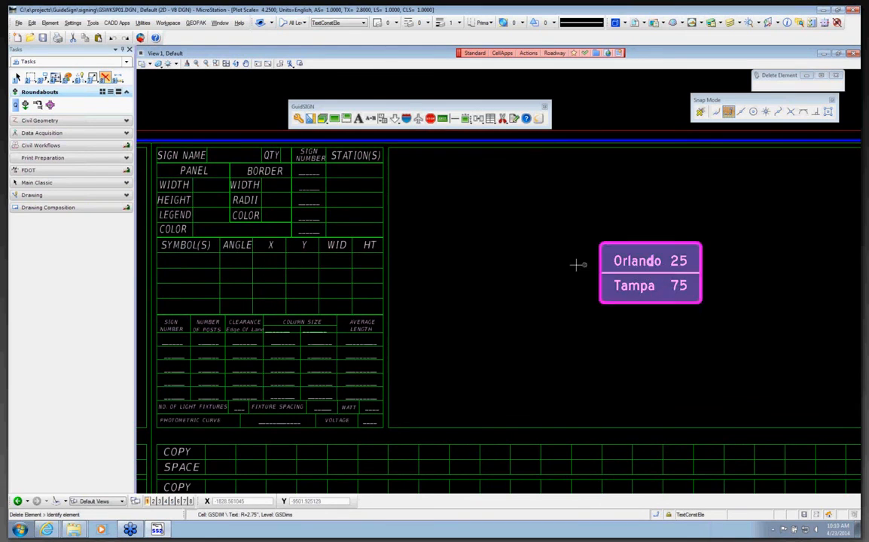
{"action": "scroll", "coordinate": [579, 265], "scroll_direction": "down", "scroll_amount": 5}
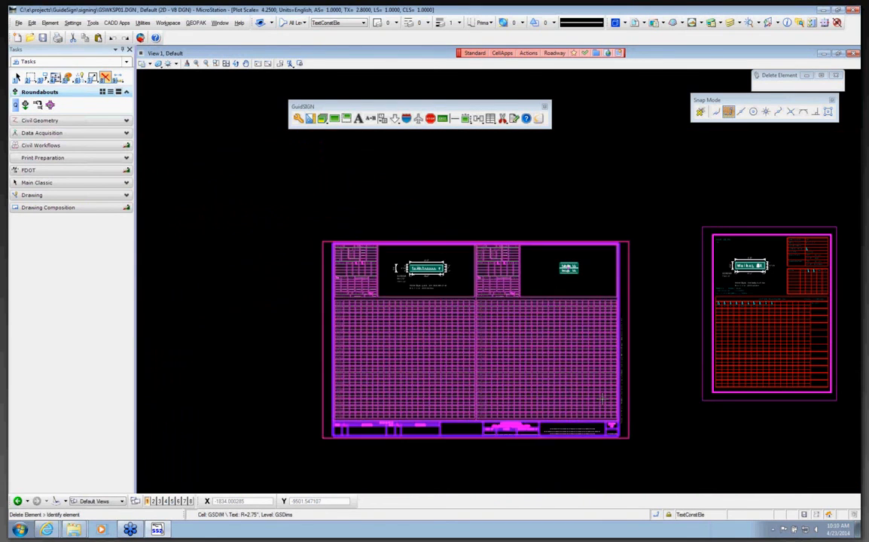
{"action": "left_click", "coordinate": [602, 398]}
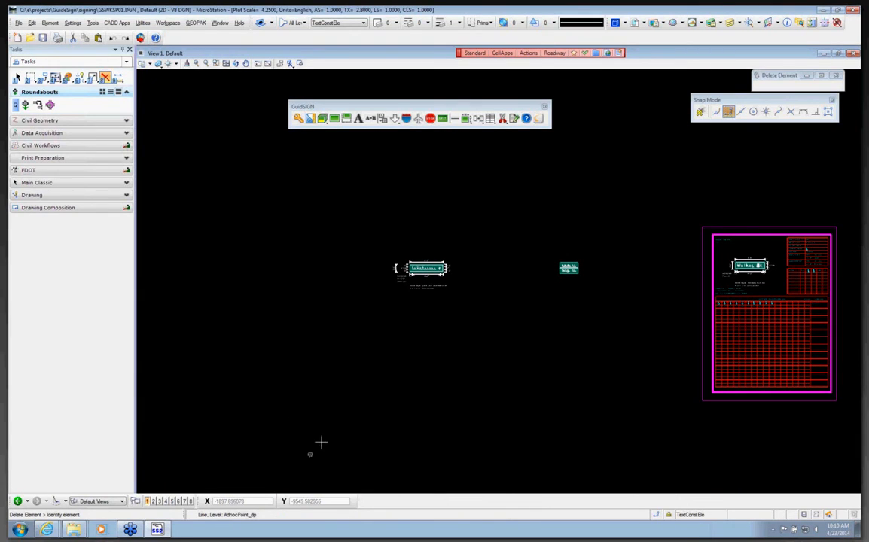
Place an FDOT 1 Pane Sheet drawing sheet around the Tallahassee panel.
{"action": "scroll", "coordinate": [450, 258], "scroll_direction": "up", "scroll_amount": 5}
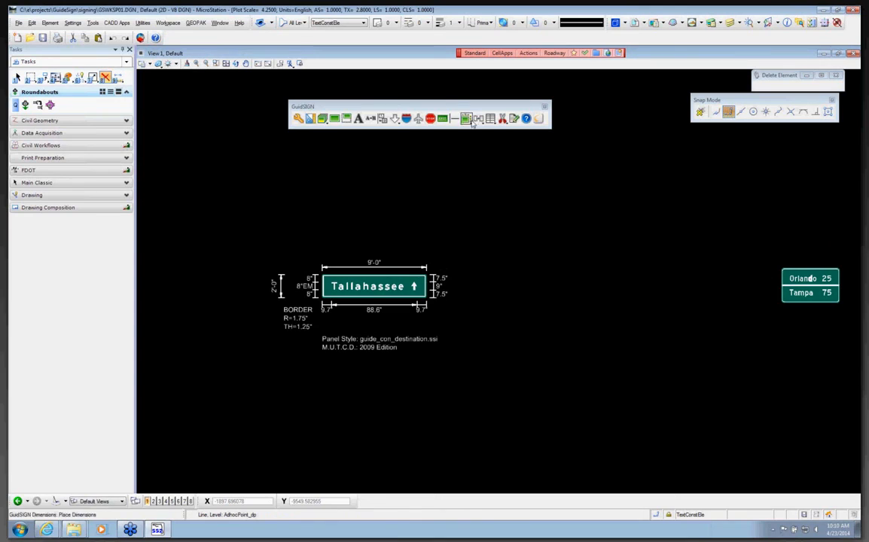
{"action": "left_click", "coordinate": [489, 119]}
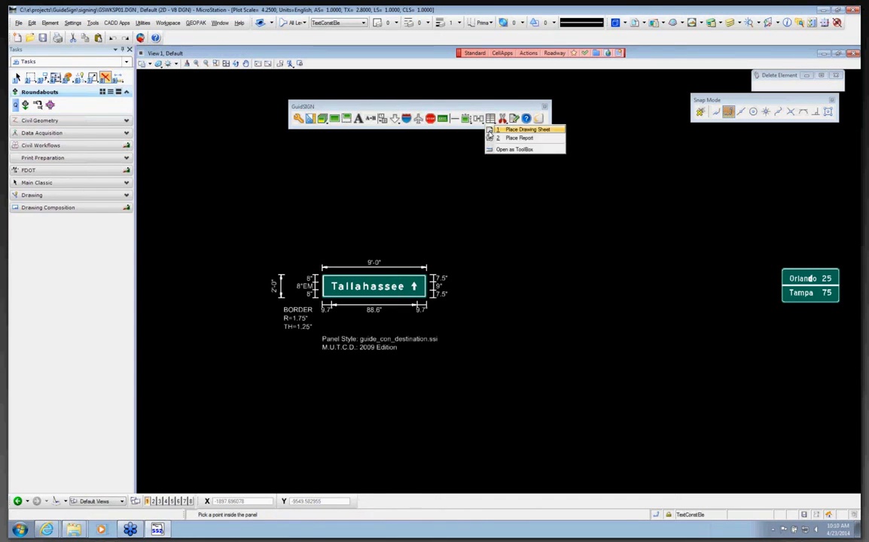
{"action": "left_click", "coordinate": [495, 130]}
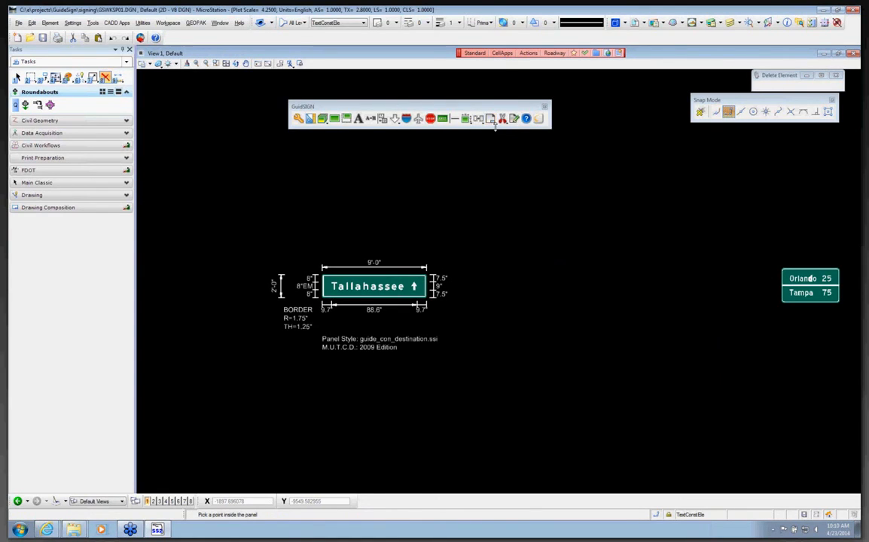
{"action": "left_click", "coordinate": [340, 286]}
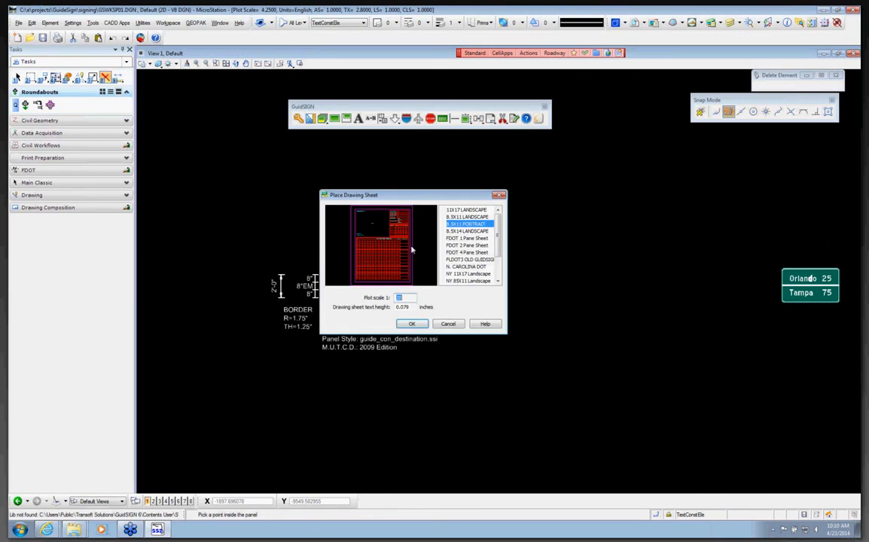
{"action": "left_click", "coordinate": [461, 244]}
{"action": "left_click", "coordinate": [412, 324]}
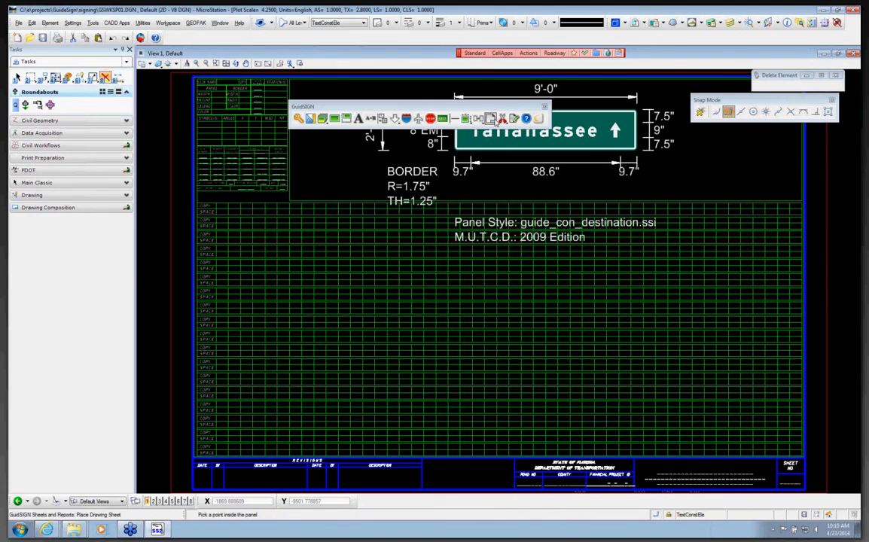
Place an 8.5X11 PORTRAIT report for the Tallahassee panel at plot scale 20 and check its position on the drawing sheet.
{"action": "left_click", "coordinate": [490, 119]}
{"action": "left_click", "coordinate": [501, 140]}
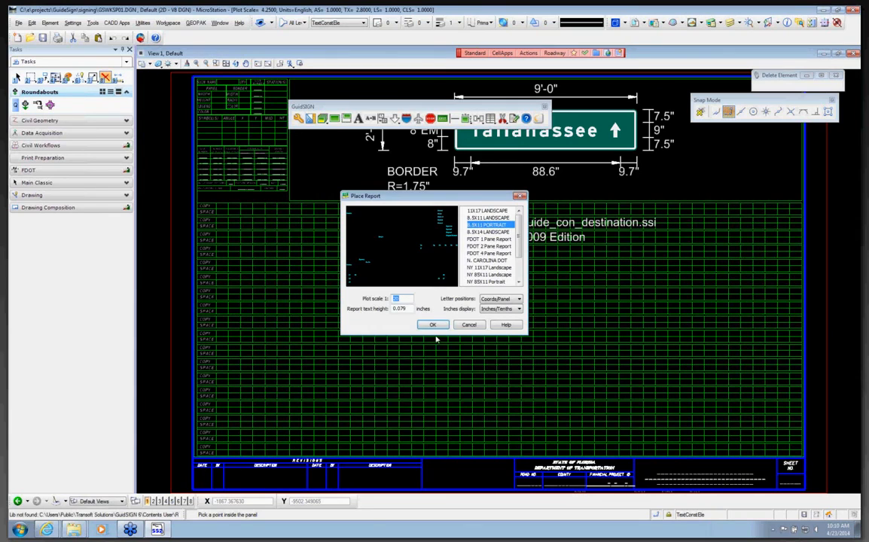
{"action": "left_click", "coordinate": [433, 325]}
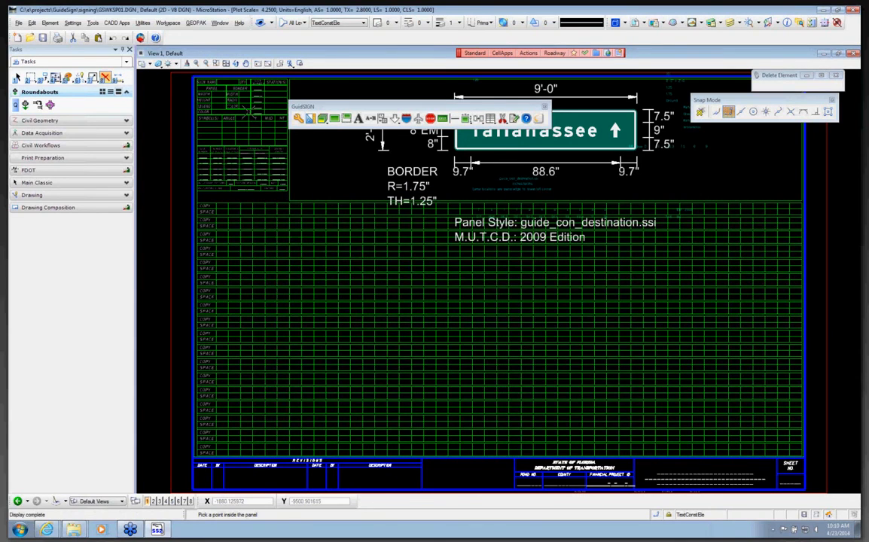
{"action": "scroll", "coordinate": [583, 186], "scroll_direction": "up", "scroll_amount": 3}
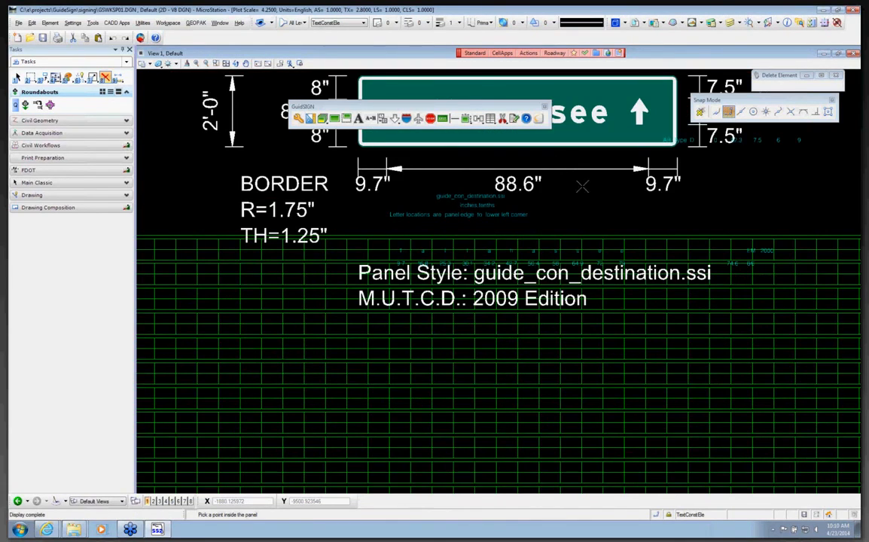
{"action": "scroll", "coordinate": [507, 197], "scroll_direction": "down", "scroll_amount": 5}
{"action": "scroll", "coordinate": [528, 169], "scroll_direction": "up", "scroll_amount": 3}
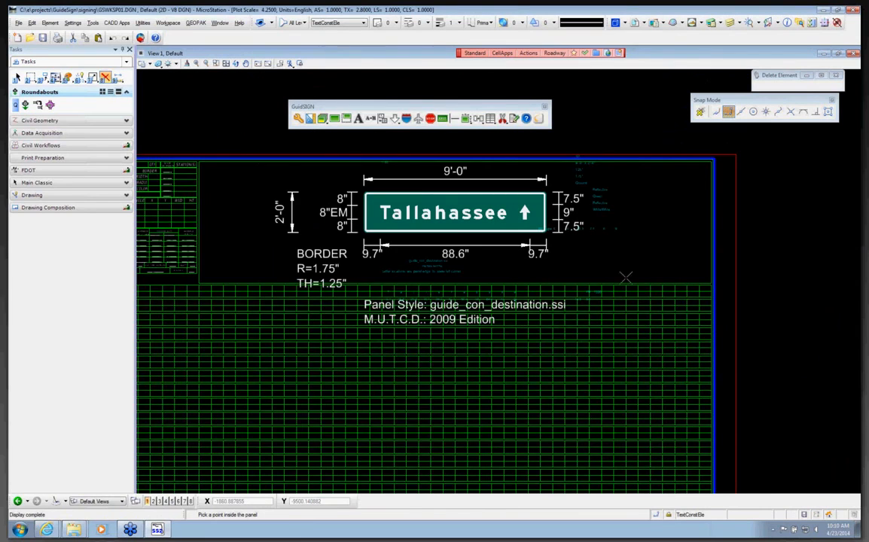
{"action": "scroll", "coordinate": [346, 259], "scroll_direction": "up", "scroll_amount": 2}
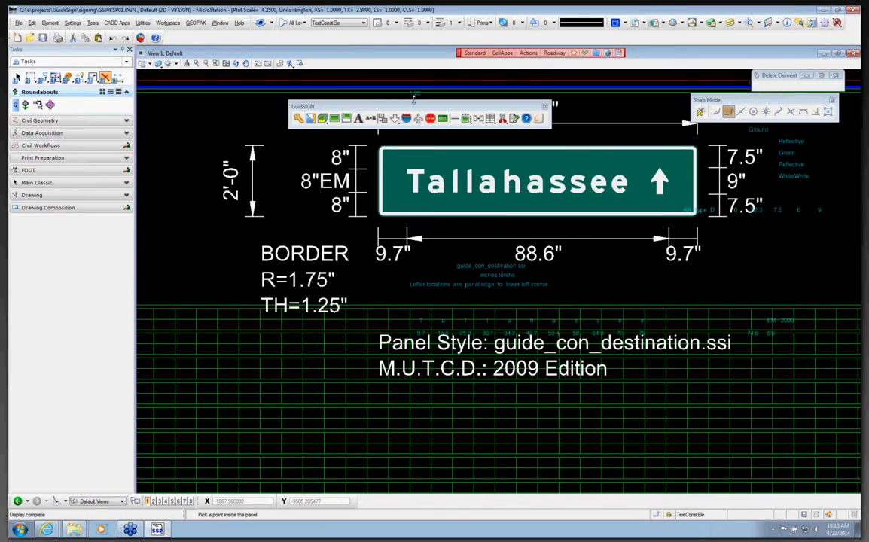
Set the plot scale for sign dimensions to 50 and update the Tallahassee panel to redraw its dimensions.
{"action": "left_click", "coordinate": [299, 119]}
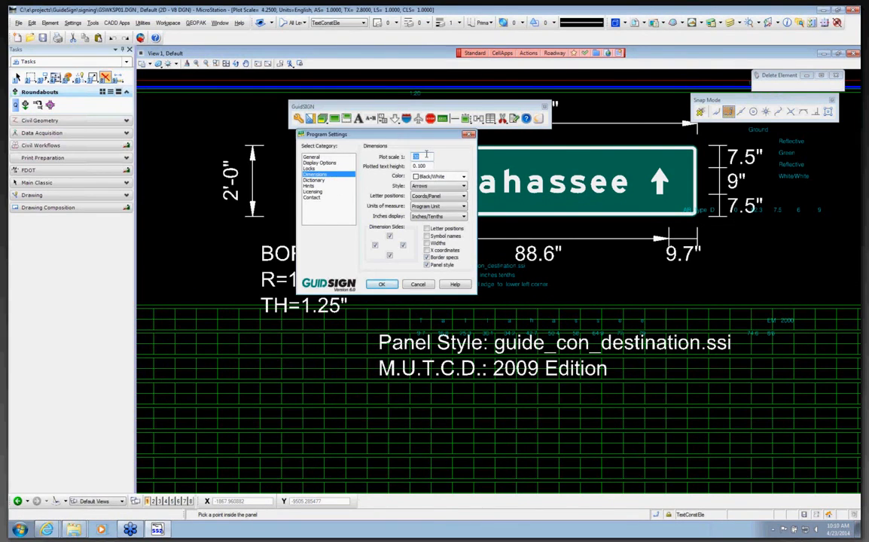
{"action": "left_click_drag", "start_coordinate": [426, 156], "coordinate": [391, 159]}
{"action": "type", "text": "50"}
{"action": "key", "text": "Return"}
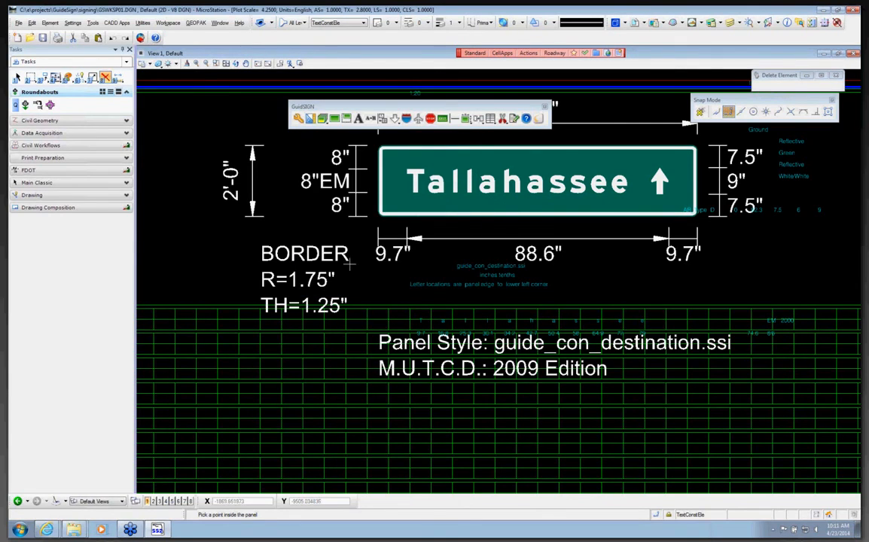
{"action": "left_click", "coordinate": [346, 118]}
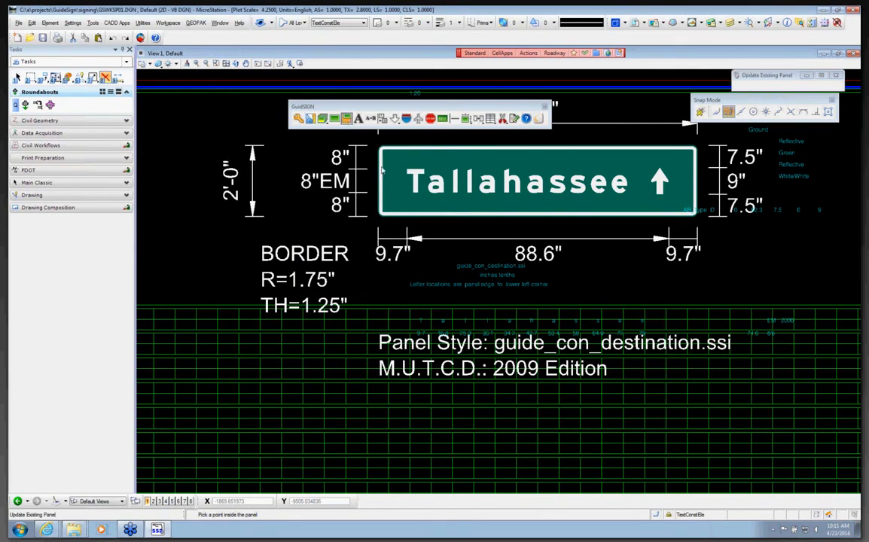
{"action": "left_click", "coordinate": [392, 181]}
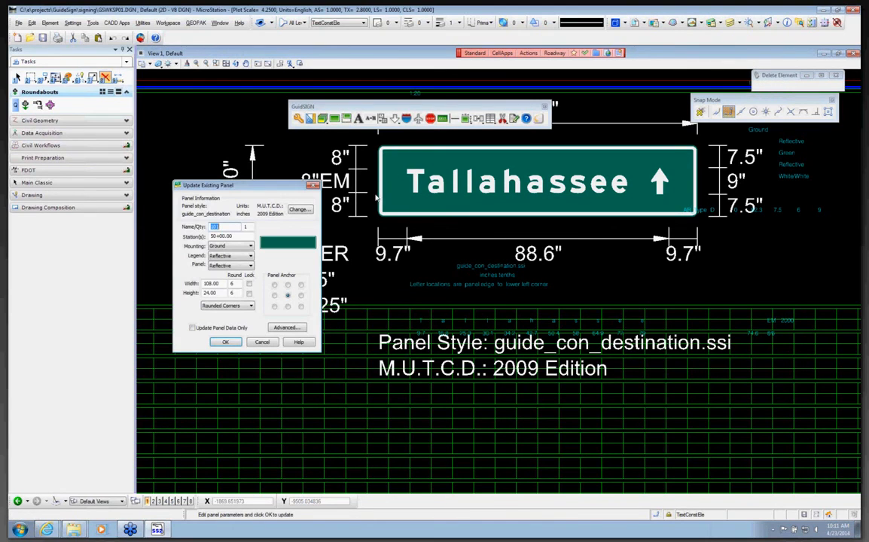
{"action": "left_click", "coordinate": [226, 342]}
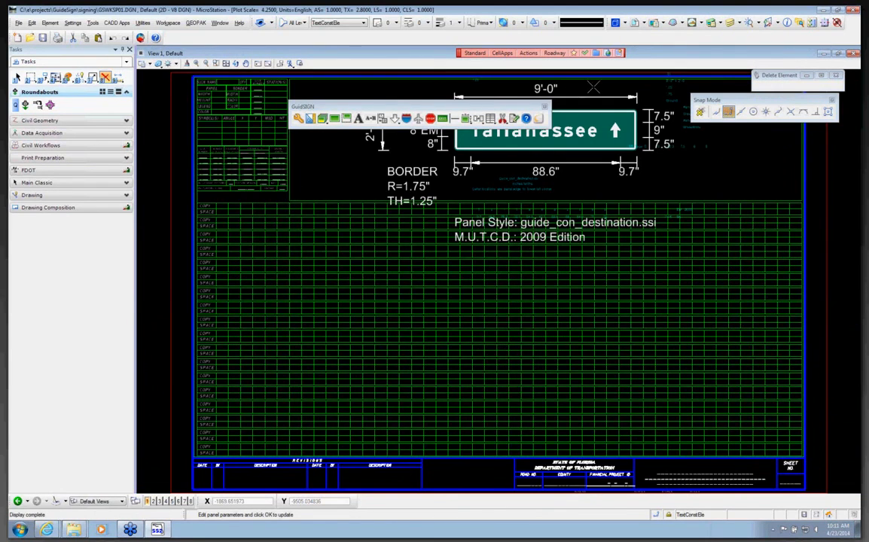
{"action": "scroll", "coordinate": [594, 88], "scroll_direction": "up", "scroll_amount": 2}
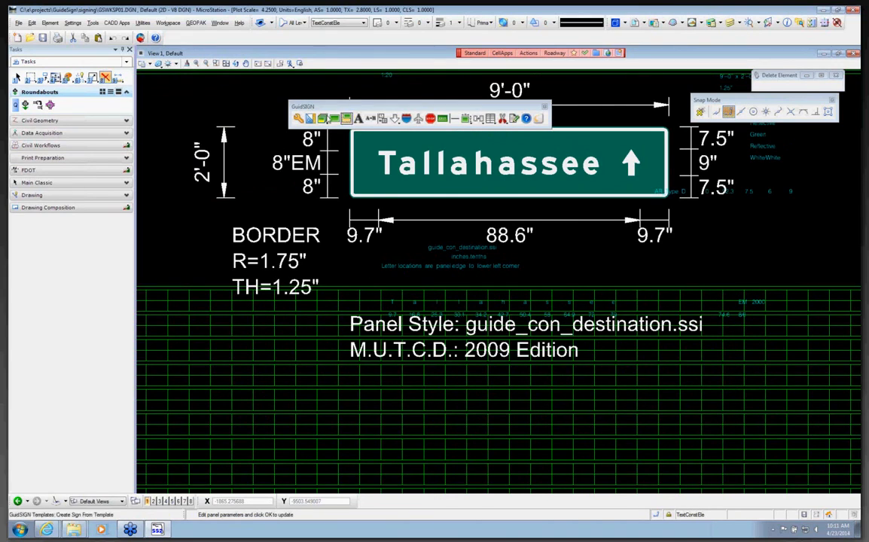
Delete the portrait report text and the one-pane drawing sheet around the Tallahassee panel.
{"action": "left_click", "coordinate": [107, 77]}
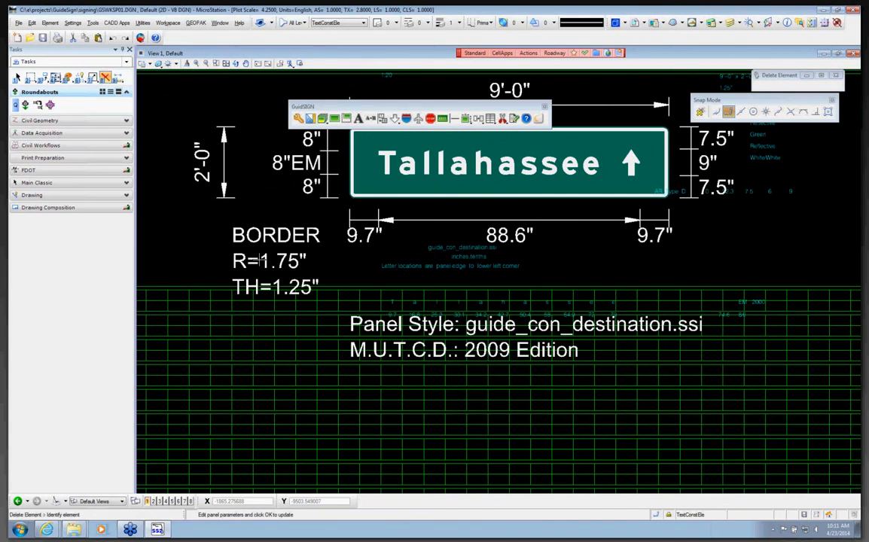
{"action": "left_click", "coordinate": [415, 287]}
{"action": "left_click", "coordinate": [449, 266]}
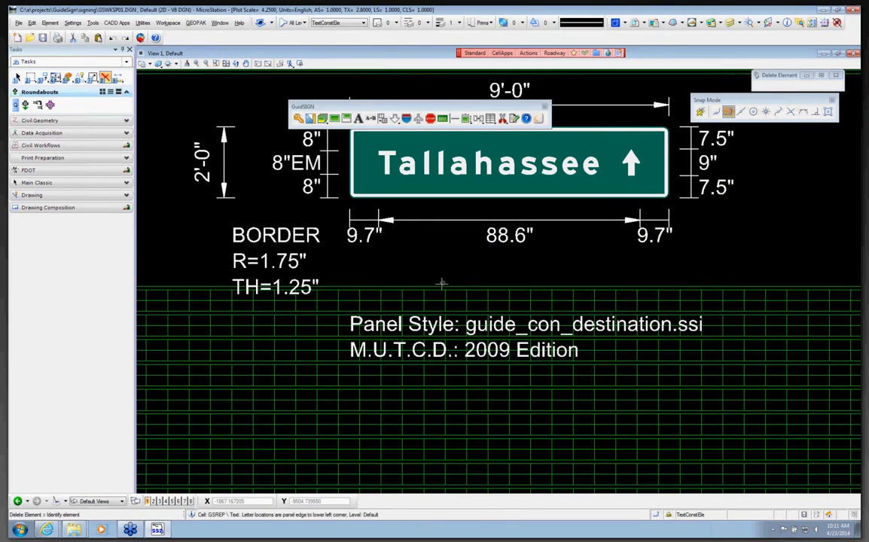
{"action": "left_click", "coordinate": [442, 283]}
{"action": "scroll", "coordinate": [430, 259], "scroll_direction": "down", "scroll_amount": 2}
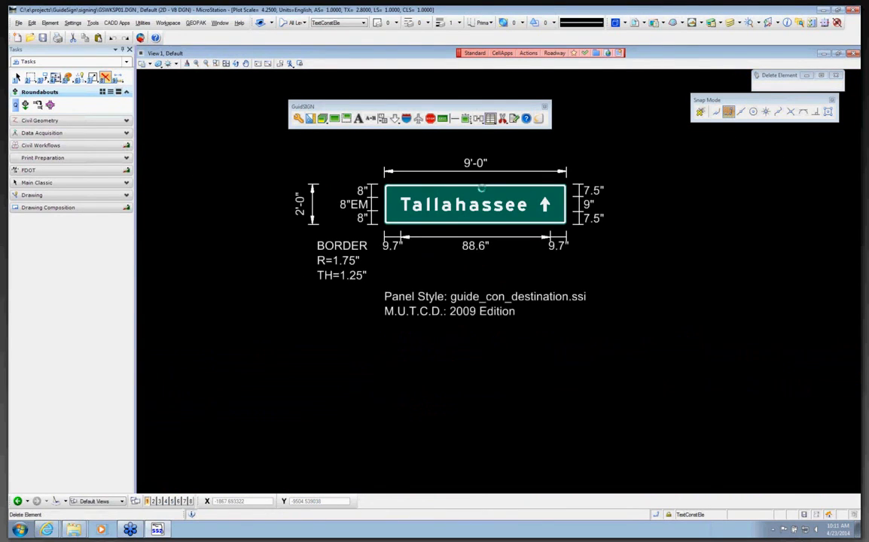
Place an FDOT 1 Pane Report for the Tallahassee panel at plot scale 50.
{"action": "left_click", "coordinate": [481, 192]}
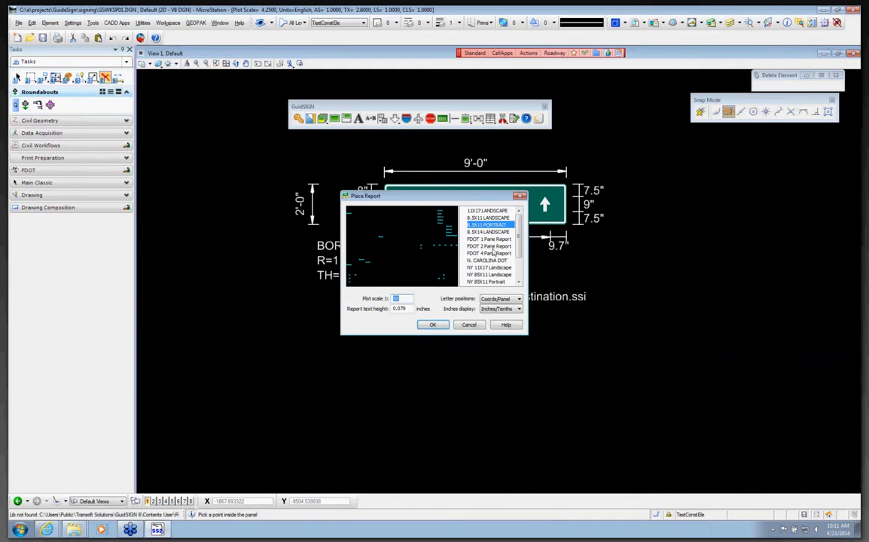
{"action": "left_click", "coordinate": [492, 240]}
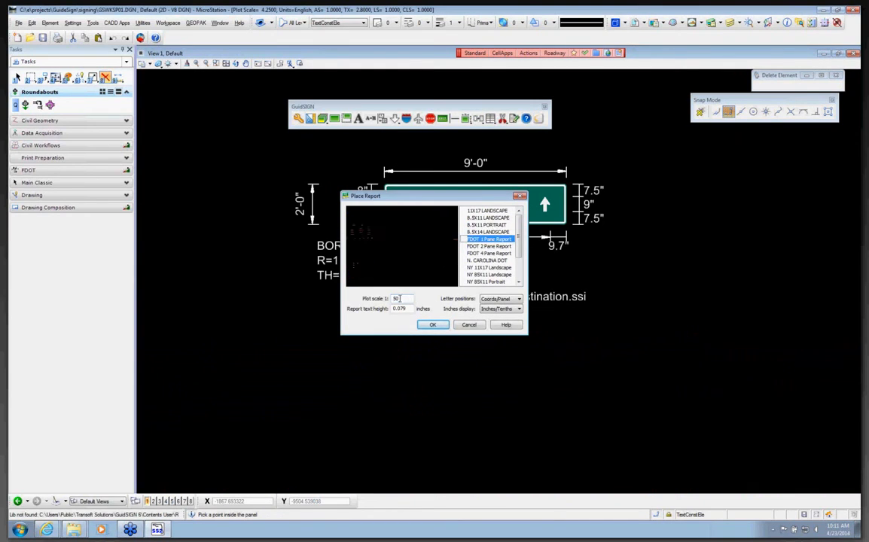
{"action": "double_click", "coordinate": [403, 299]}
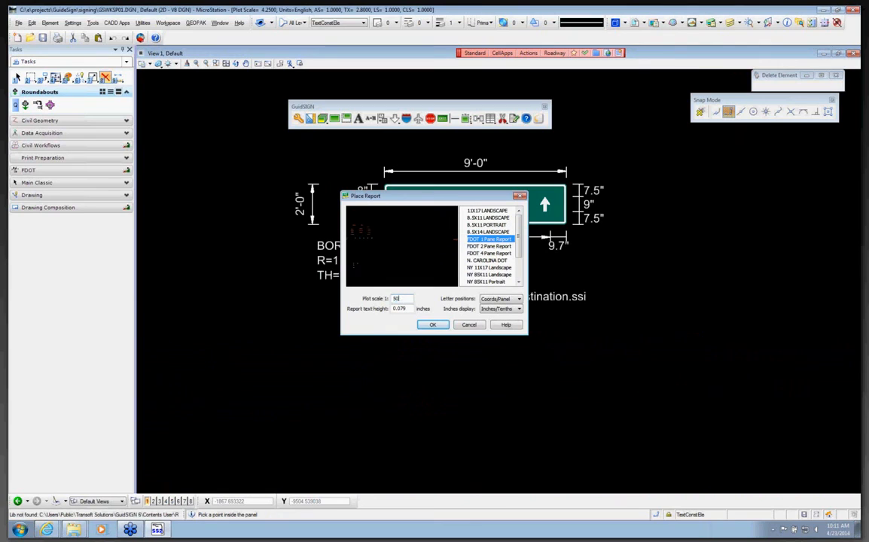
{"action": "key", "text": "Return"}
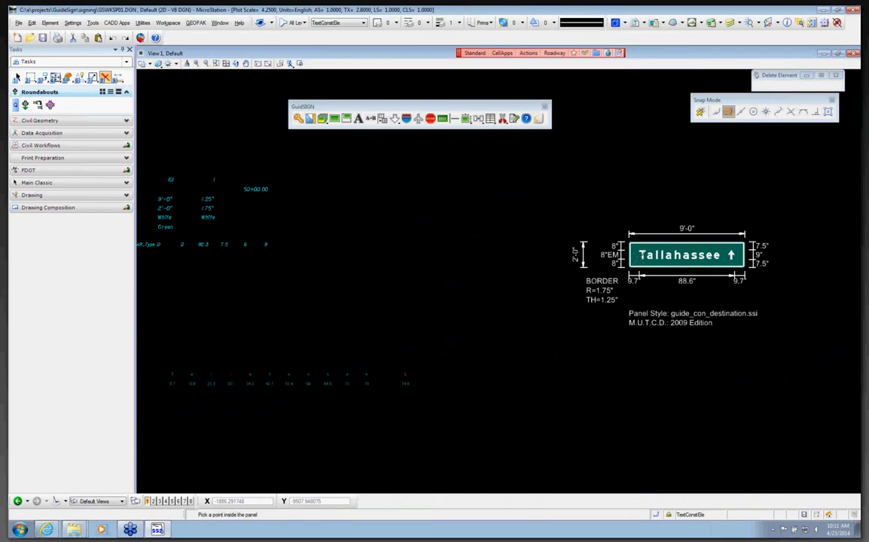
{"action": "left_click", "coordinate": [639, 256]}
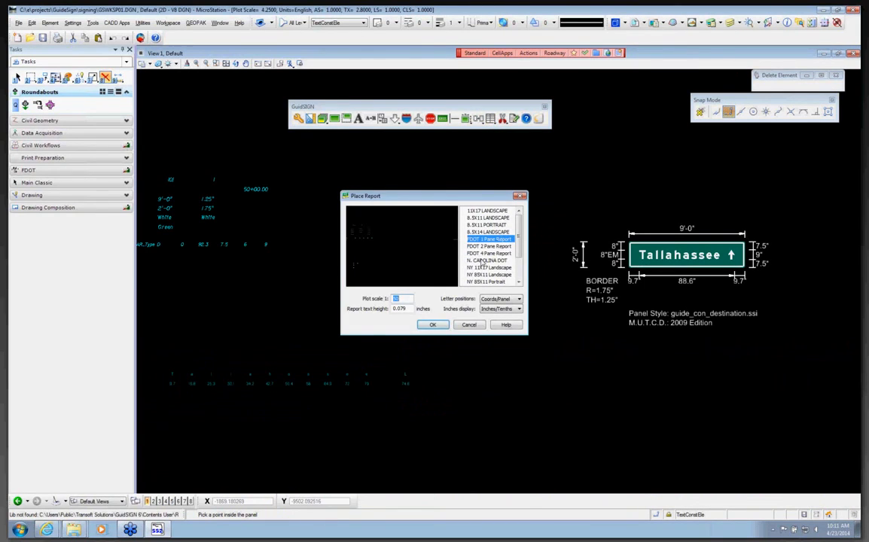
{"action": "left_click", "coordinate": [520, 196]}
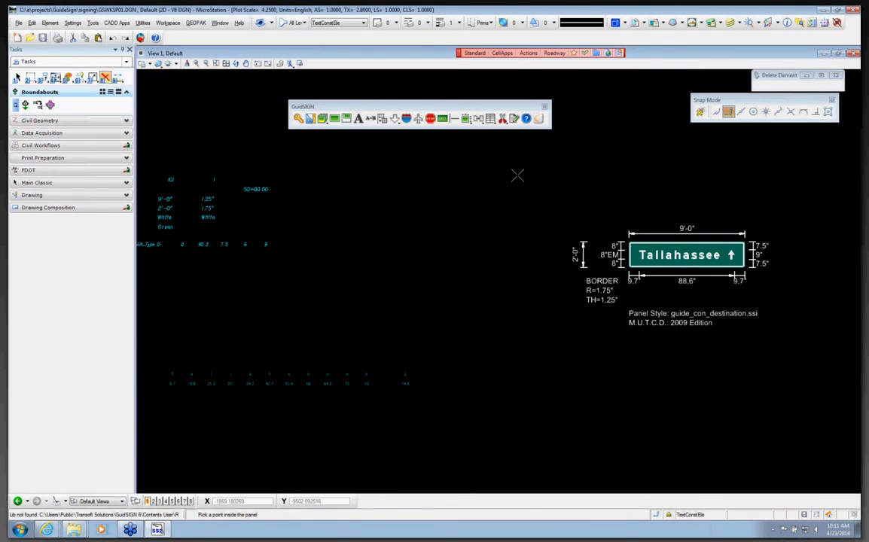
Place an FDOT 1 Pane Sheet drawing sheet around the Tallahassee panel and its report at plot scale 50.
{"action": "left_click_drag", "start_coordinate": [490, 119], "coordinate": [497, 133]}
{"action": "left_click", "coordinate": [498, 131]}
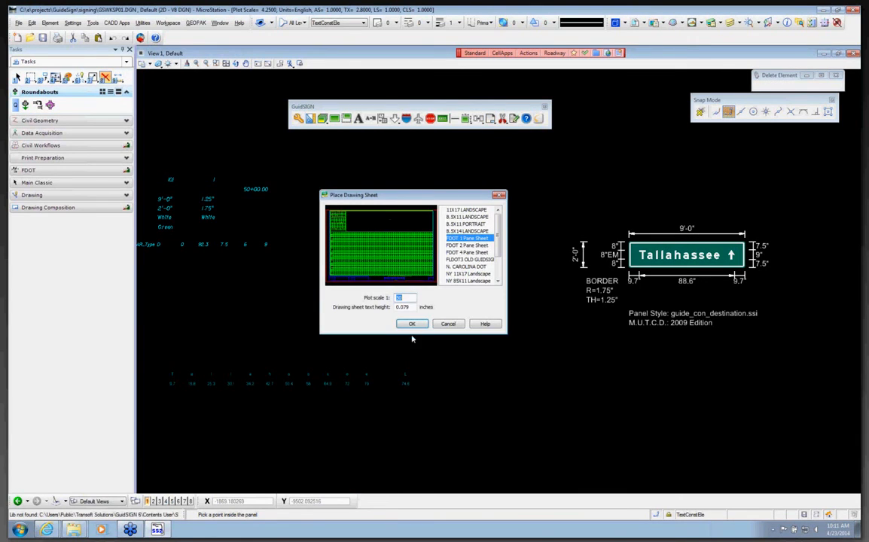
{"action": "left_click", "coordinate": [412, 324]}
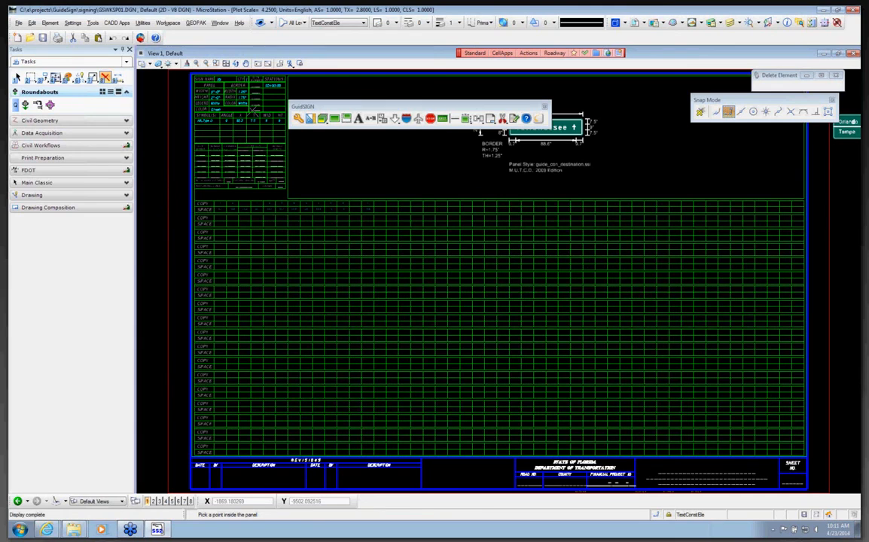
Move the Walker St. panel with its drawing sheet and report farther right and down, away from the Tallahassee sheet.
{"action": "scroll", "coordinate": [396, 176], "scroll_direction": "down", "scroll_amount": 6}
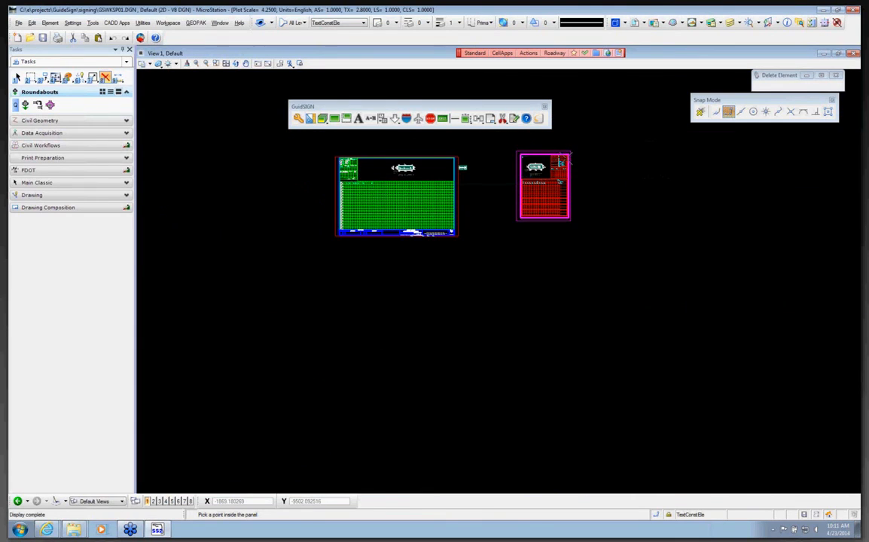
{"action": "scroll", "coordinate": [485, 164], "scroll_direction": "up", "scroll_amount": 4}
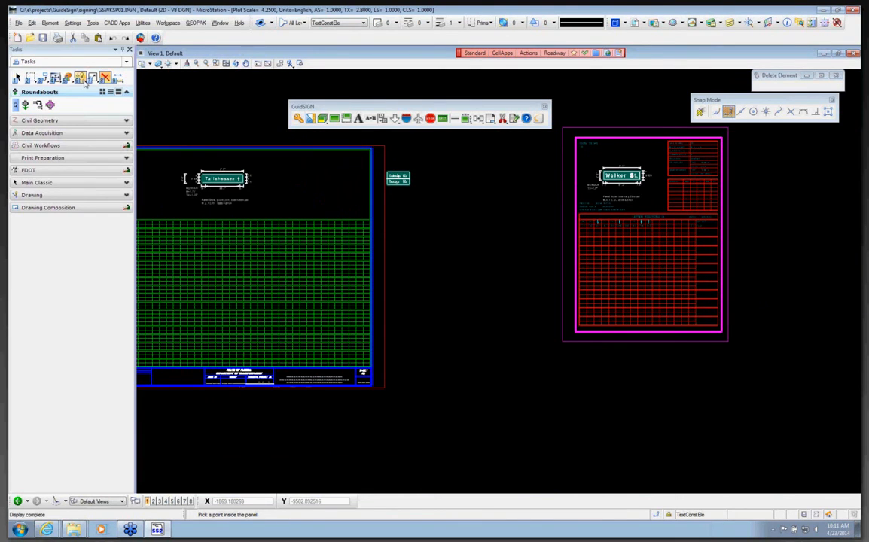
{"action": "left_click", "coordinate": [17, 78]}
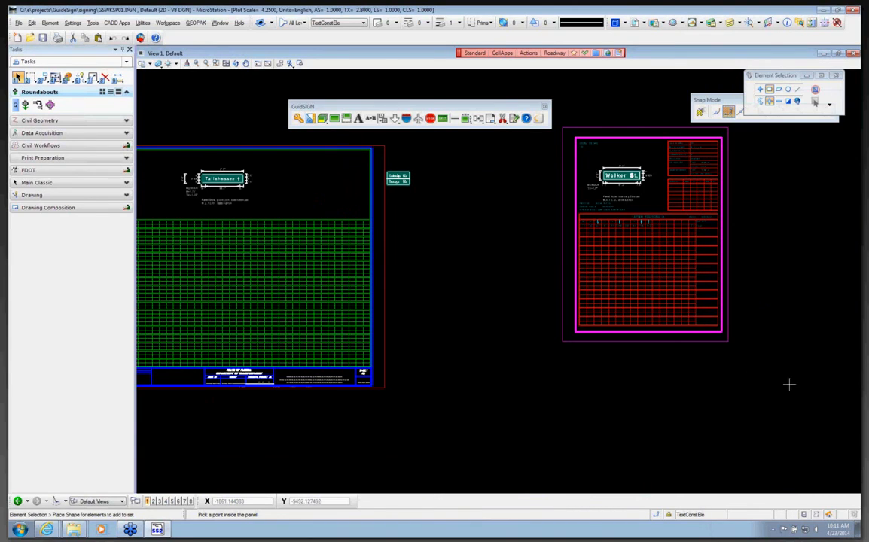
{"action": "left_click_drag", "start_coordinate": [788, 383], "coordinate": [561, 101]}
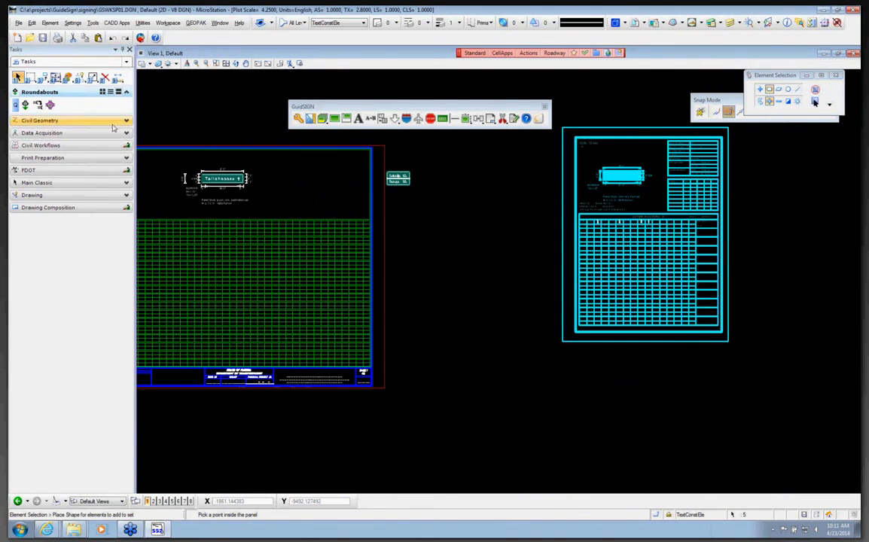
{"action": "left_click", "coordinate": [45, 79]}
{"action": "left_click", "coordinate": [77, 95]}
{"action": "left_click", "coordinate": [640, 234]}
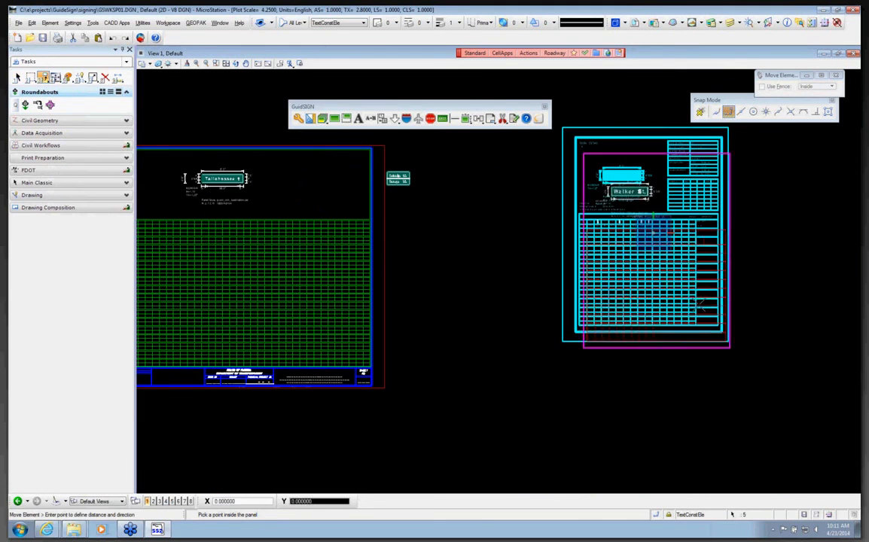
{"action": "scroll", "coordinate": [678, 421], "scroll_direction": "down", "scroll_amount": 5}
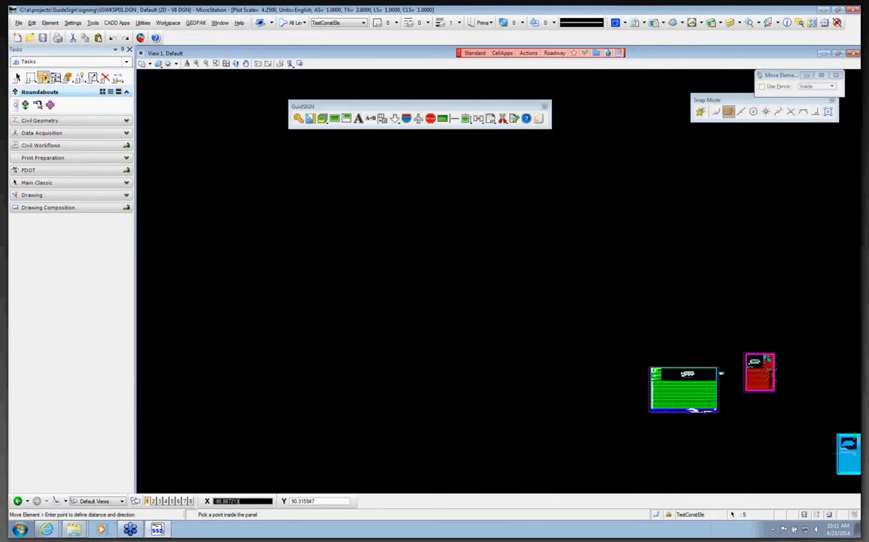
{"action": "key", "text": "Escape"}
{"action": "scroll", "coordinate": [637, 389], "scroll_direction": "up", "scroll_amount": 8}
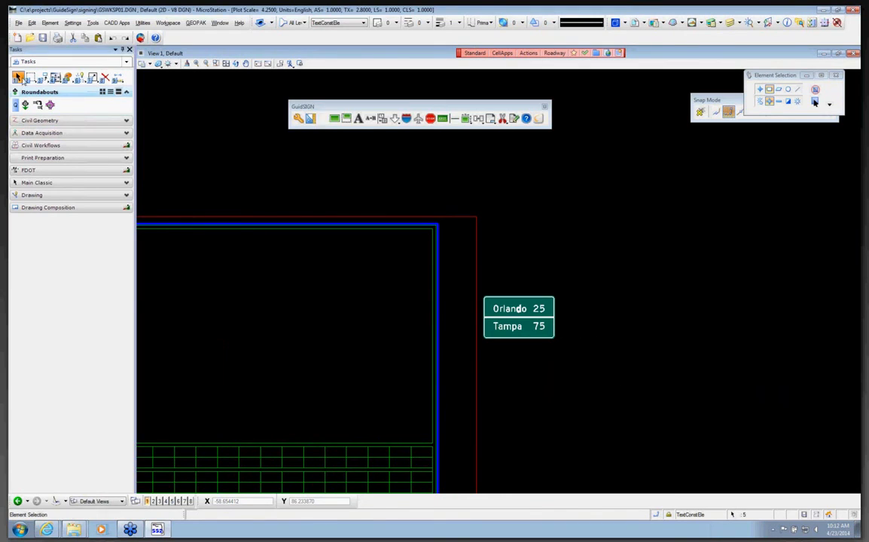
Move the Orlando/Tampa panel about 54.5 units to the right, clear of the Tallahassee drawing sheet.
{"action": "left_click_drag", "start_coordinate": [574, 375], "coordinate": [480, 269]}
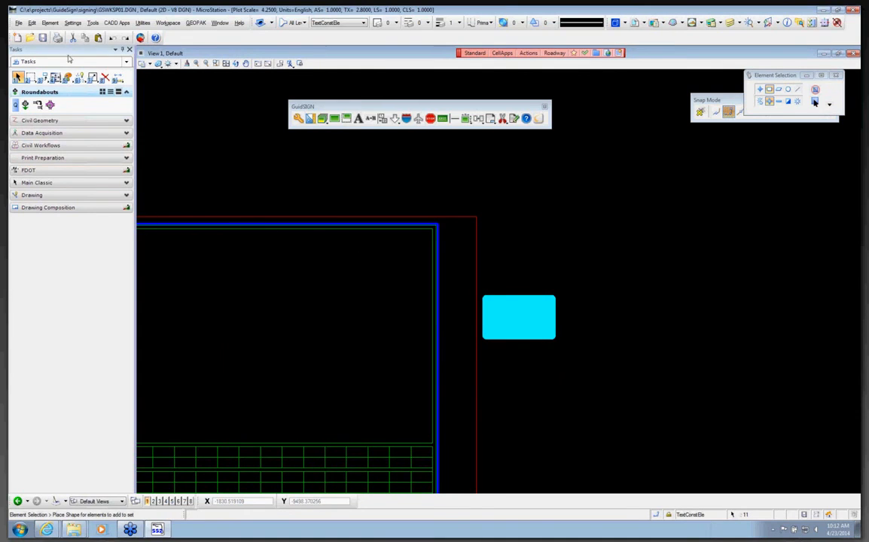
{"action": "left_click", "coordinate": [45, 78]}
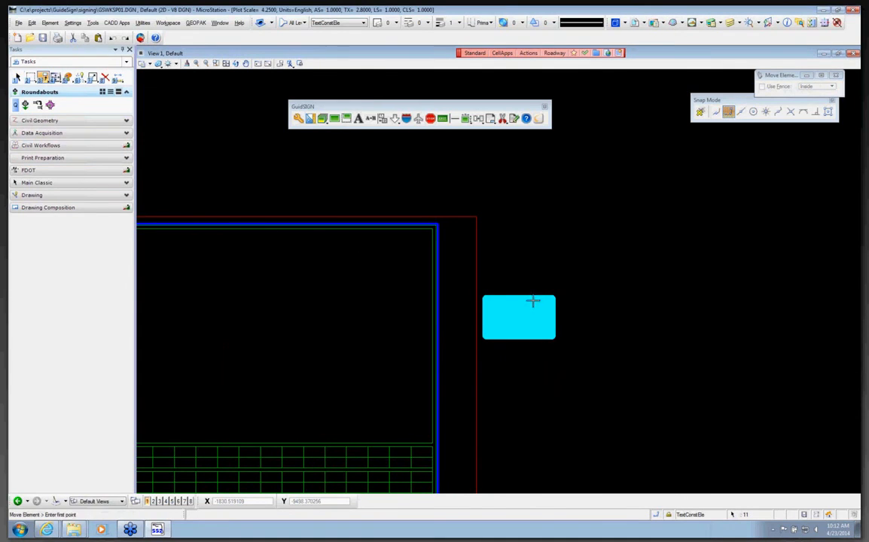
{"action": "left_click", "coordinate": [517, 321]}
{"action": "scroll", "coordinate": [519, 333], "scroll_direction": "down", "scroll_amount": 3}
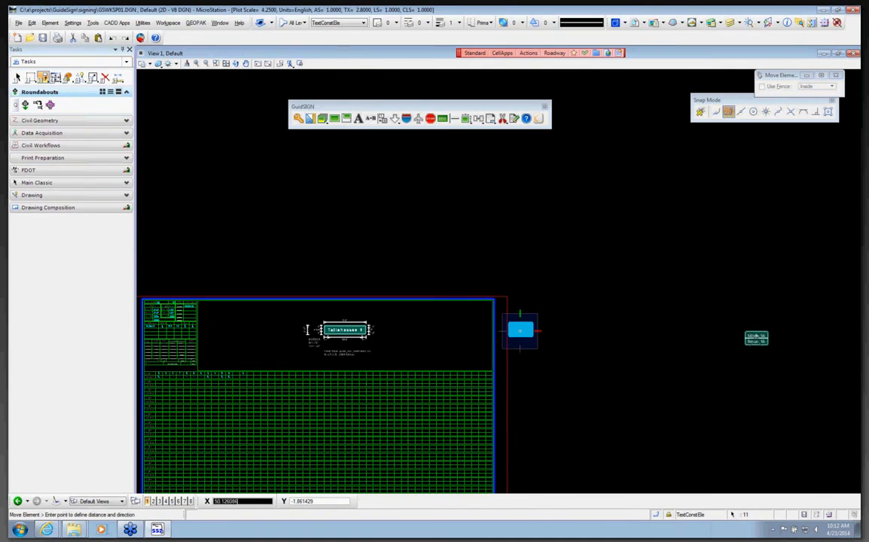
{"action": "left_click", "coordinate": [774, 331]}
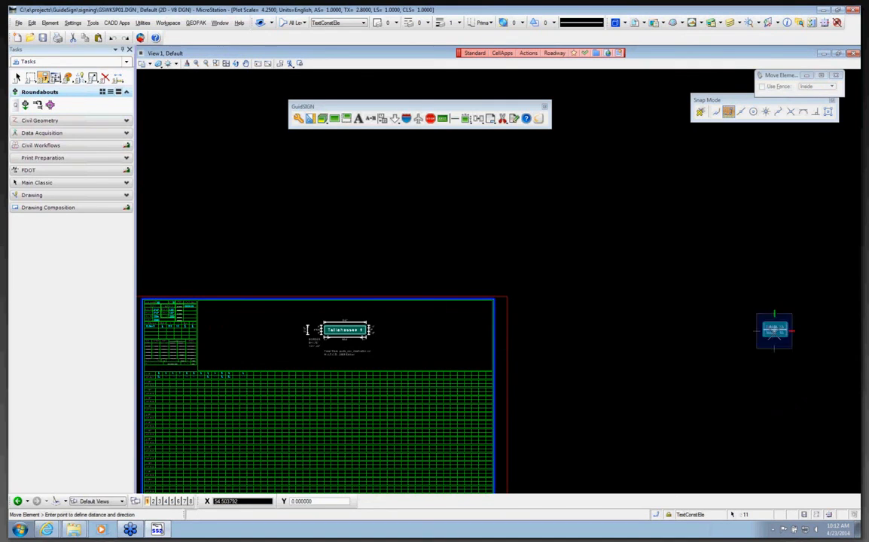
{"action": "key", "text": "Escape"}
{"action": "scroll", "coordinate": [501, 359], "scroll_direction": "down", "scroll_amount": 5}
{"action": "scroll", "coordinate": [721, 367], "scroll_direction": "up", "scroll_amount": 2}
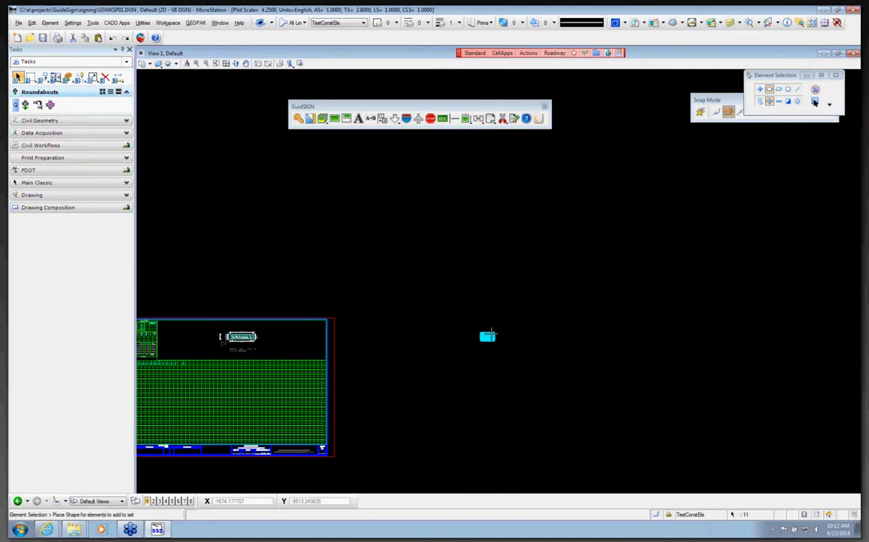
{"action": "scroll", "coordinate": [448, 294], "scroll_direction": "up", "scroll_amount": 4}
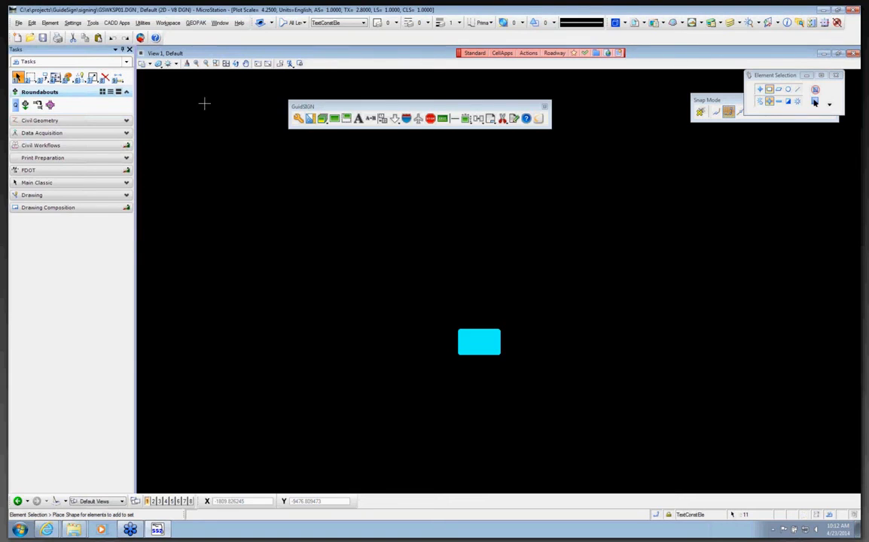
Clear the element selection on the Orlando/Tampa panel and move the GuidSIGN toolbar higher, clear of the sign.
{"action": "left_click", "coordinate": [168, 63]}
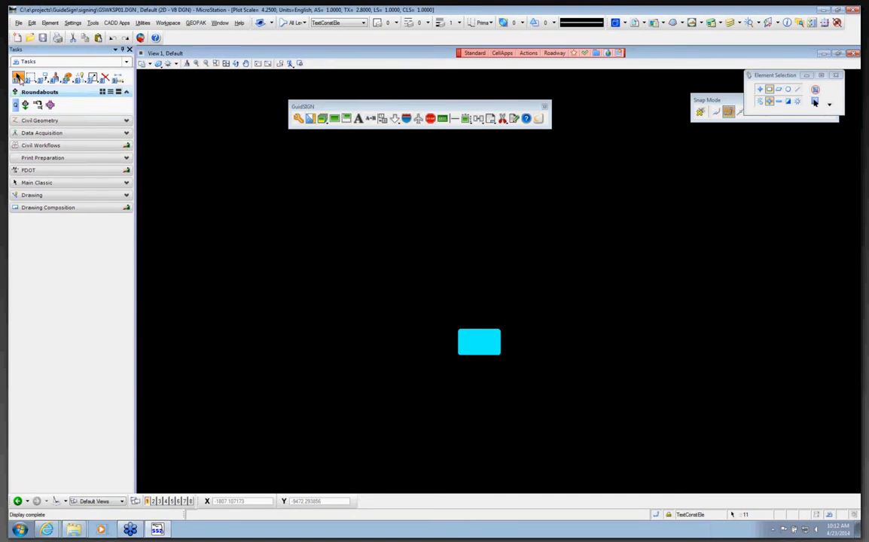
{"action": "left_click", "coordinate": [19, 77]}
{"action": "right_click", "coordinate": [18, 78]}
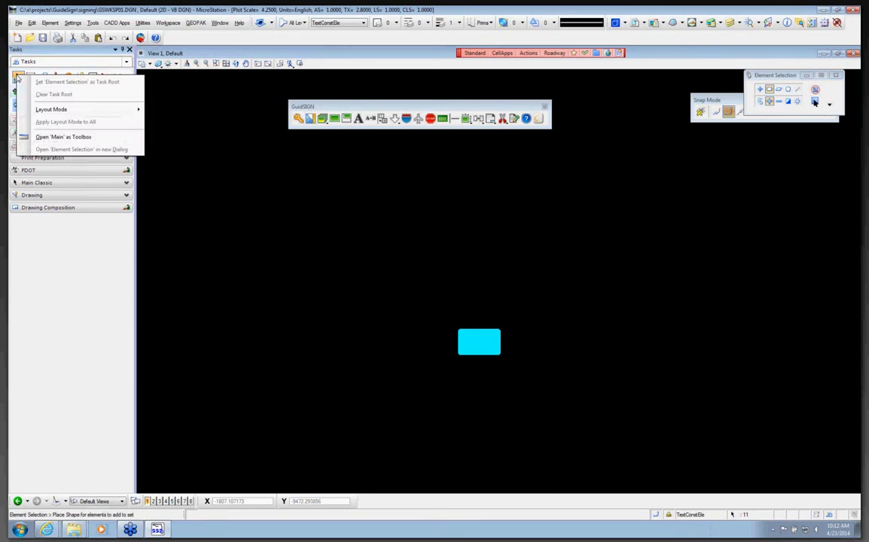
{"action": "left_click", "coordinate": [272, 120]}
{"action": "left_click_drag", "start_coordinate": [166, 109], "coordinate": [183, 124]}
{"action": "mouse_move", "coordinate": [447, 310]}
{"action": "left_mouse_down"}
{"action": "mouse_move", "coordinate": [515, 383]}
{"action": "mouse_move", "coordinate": [454, 316]}
{"action": "left_mouse_up"}
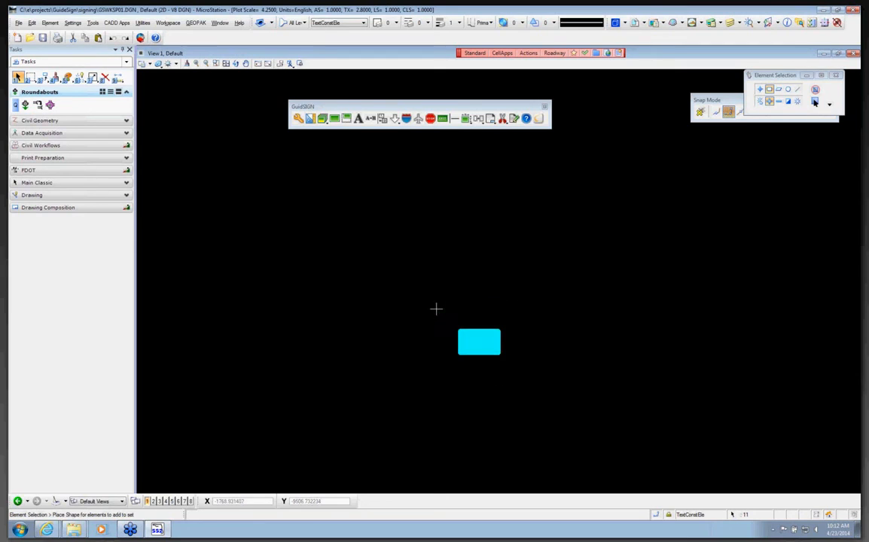
{"action": "left_click", "coordinate": [760, 89]}
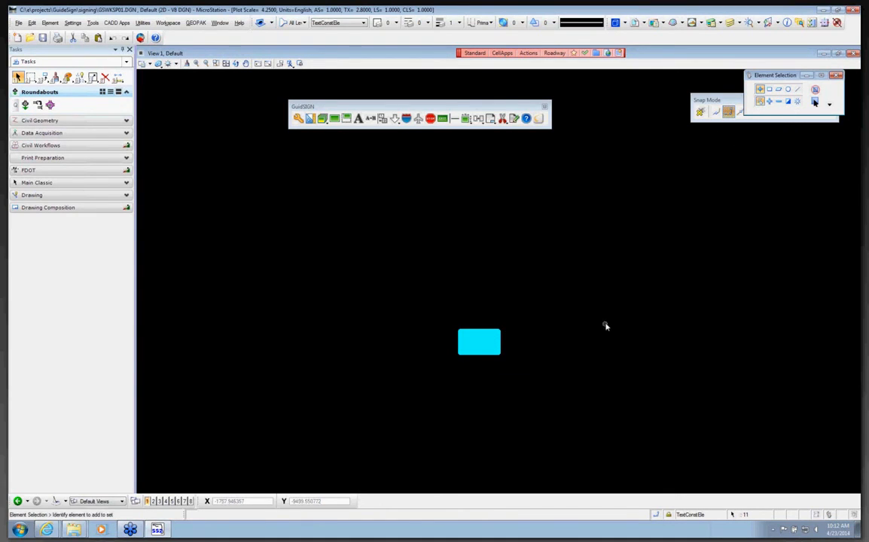
{"action": "key", "text": "Escape"}
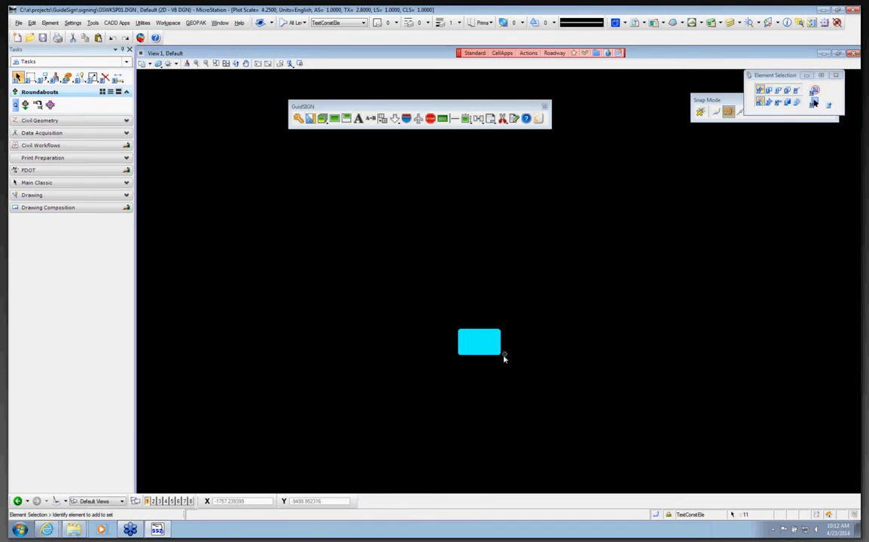
{"action": "scroll", "coordinate": [487, 344], "scroll_direction": "up", "scroll_amount": 5}
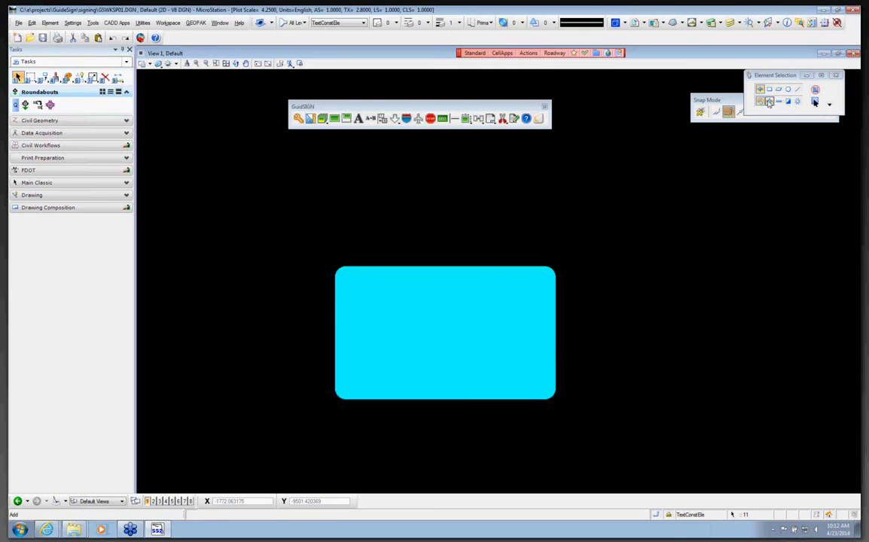
{"action": "left_click", "coordinate": [829, 103]}
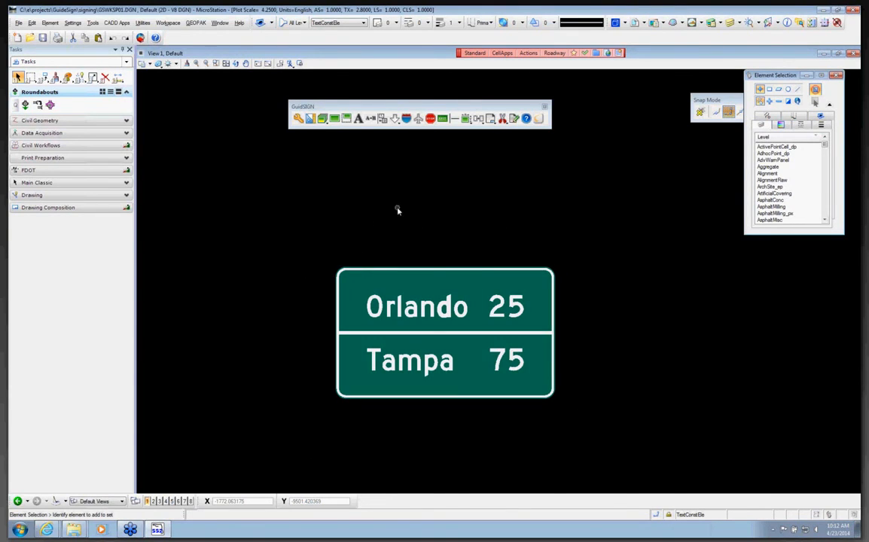
{"action": "left_click_drag", "start_coordinate": [426, 106], "coordinate": [442, 79]}
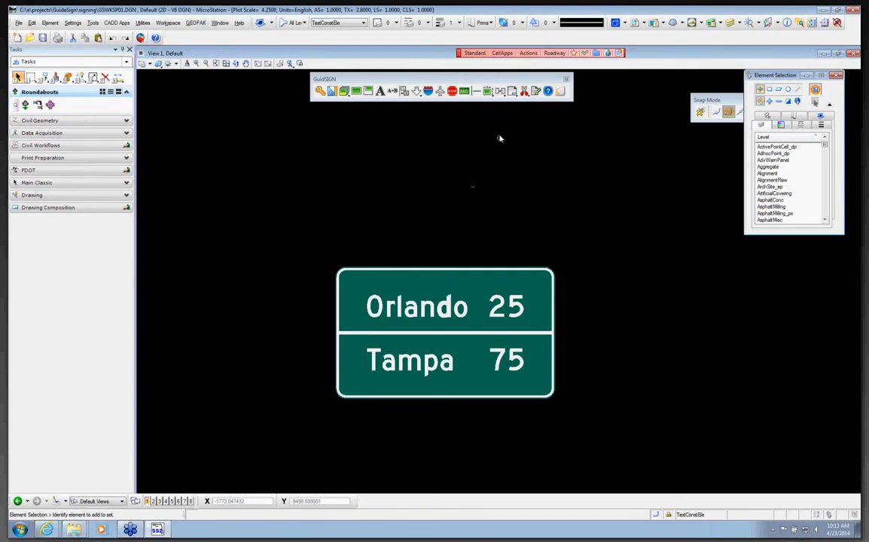
Try an FDOT 1 Pane Sheet around the Orlando/Tampa panel at plot scale 50 and delete it.
{"action": "left_click", "coordinate": [512, 91]}
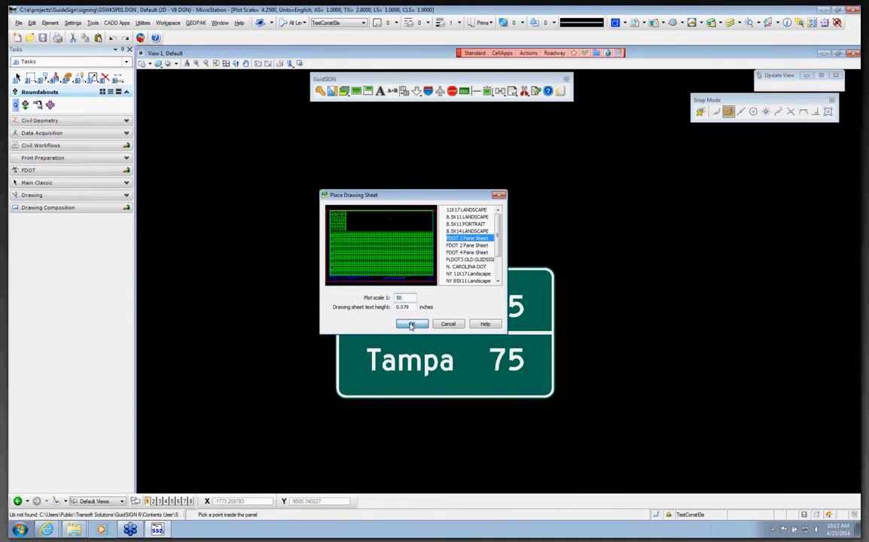
{"action": "left_click", "coordinate": [411, 325]}
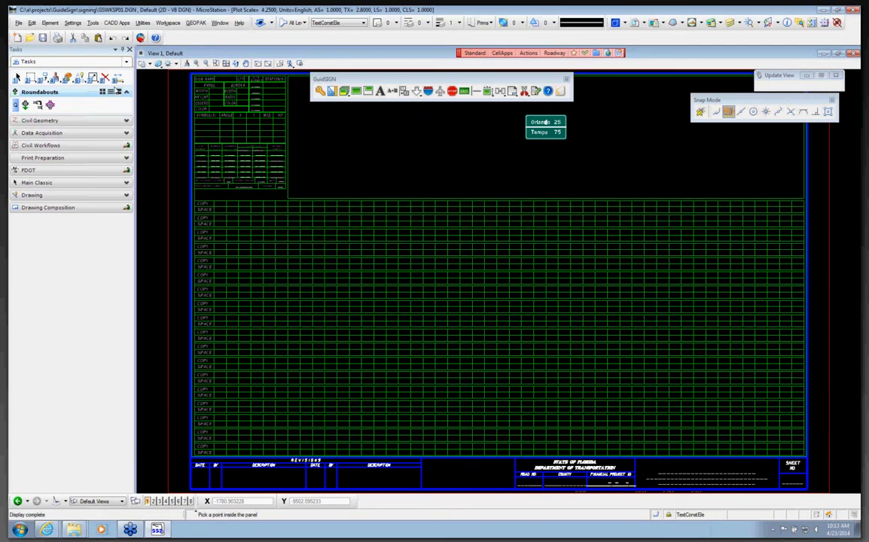
{"action": "left_click", "coordinate": [105, 78]}
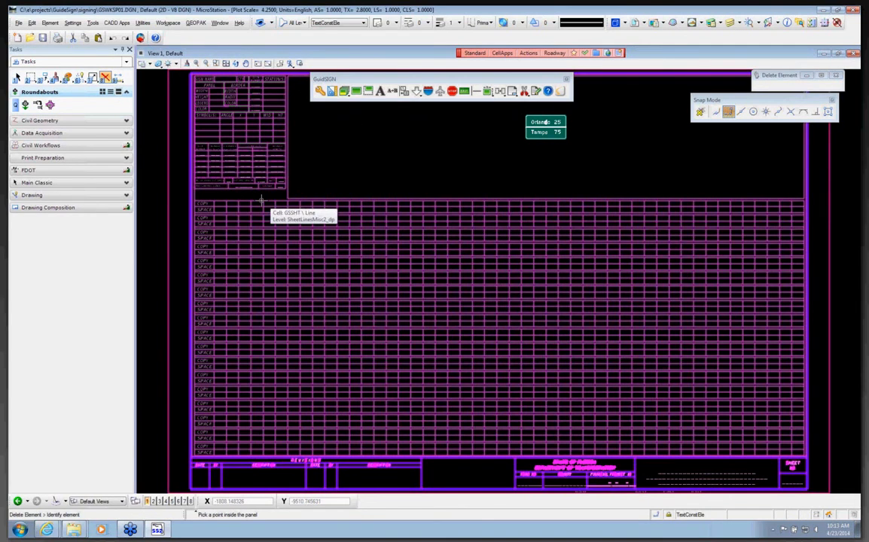
{"action": "left_click", "coordinate": [262, 199]}
Try the FDOT 1 Pane Sheet around the Orlando/Tampa panel at a plot scale smaller than 50 and delete it.
{"action": "scroll", "coordinate": [562, 105], "scroll_direction": "up", "scroll_amount": 6}
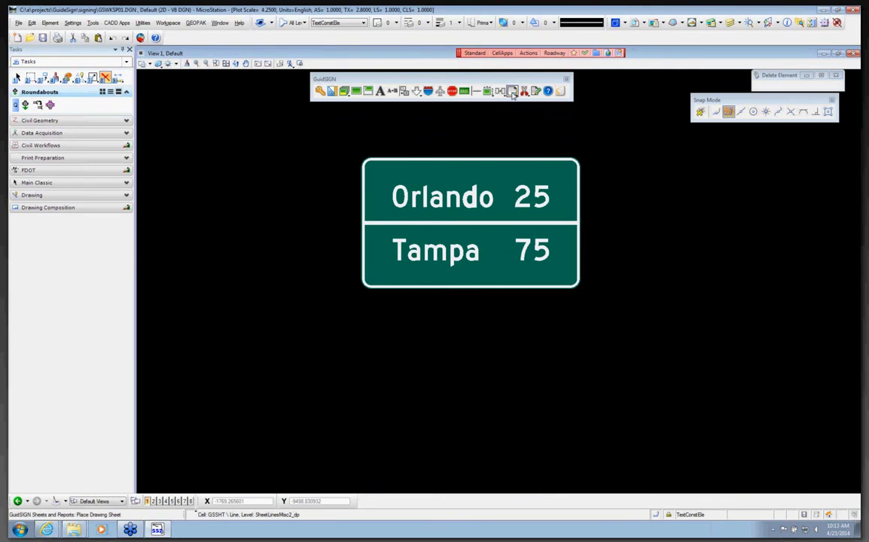
{"action": "left_click", "coordinate": [498, 186]}
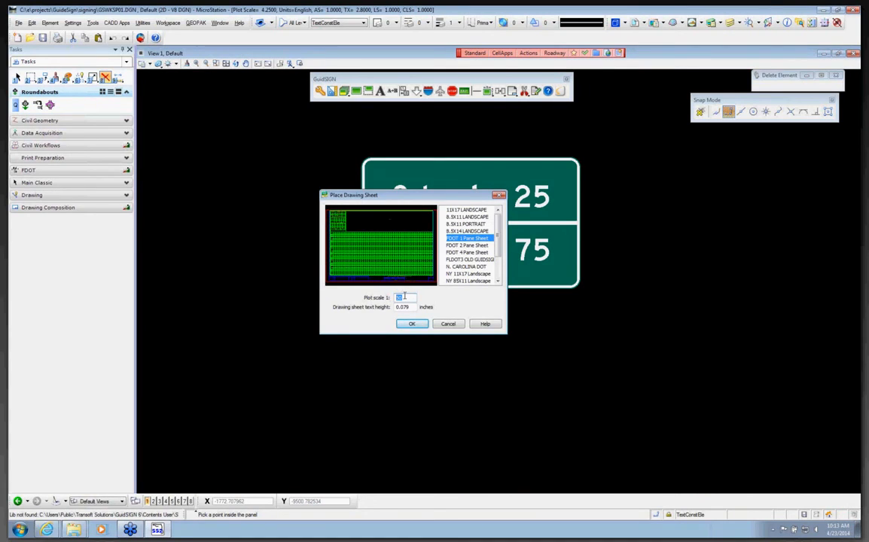
{"action": "type", "text": "3"}
{"action": "left_click", "coordinate": [412, 324]}
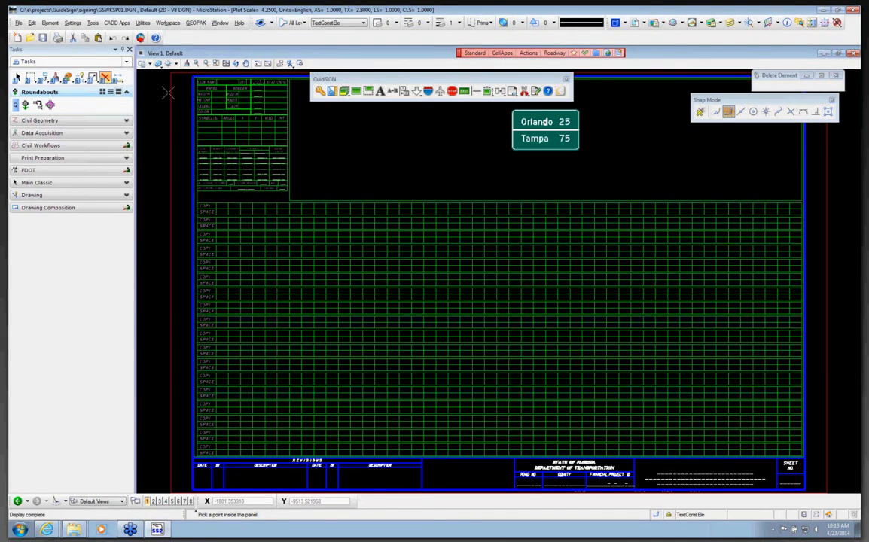
{"action": "left_click", "coordinate": [104, 79]}
{"action": "left_click", "coordinate": [241, 123]}
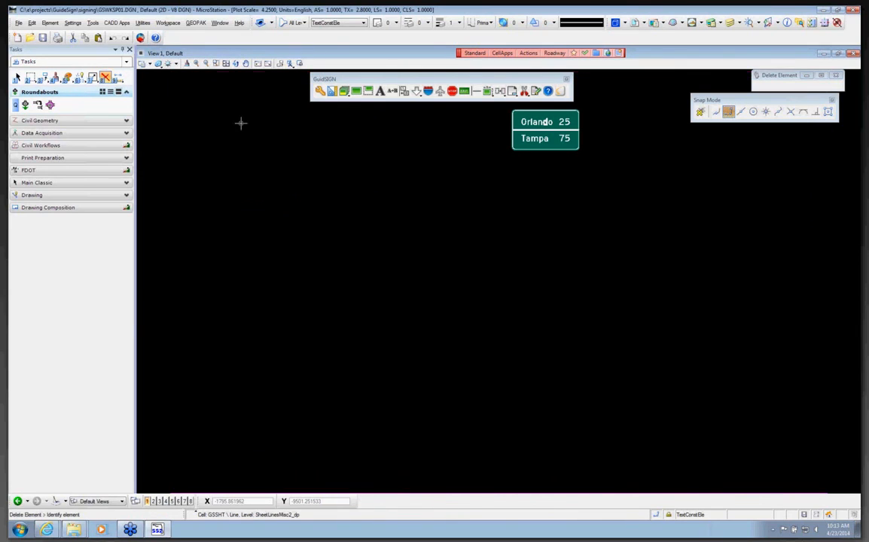
Place an FDOT 1 Pane Sheet and an FDOT 1 Pane Report for the Orlando/Tampa panel, both at plot scale 20.
{"action": "left_click", "coordinate": [512, 92]}
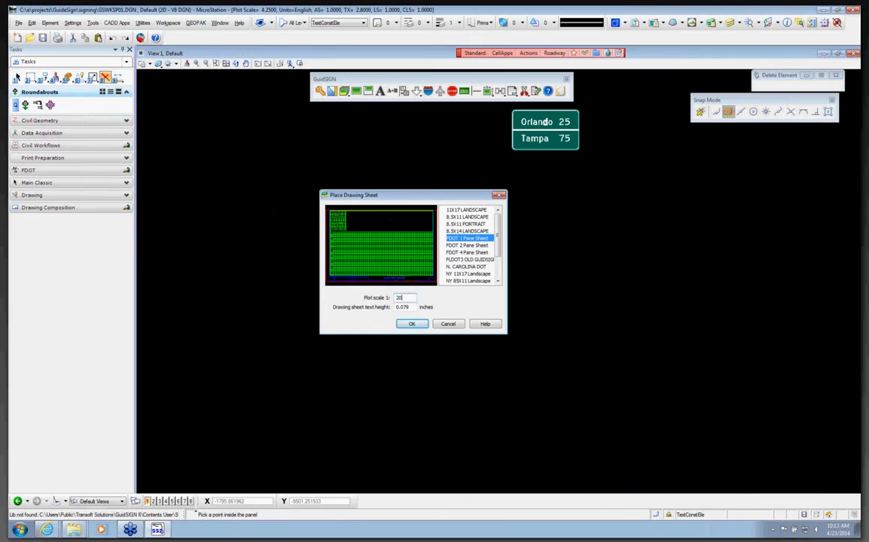
{"action": "key", "text": "Return"}
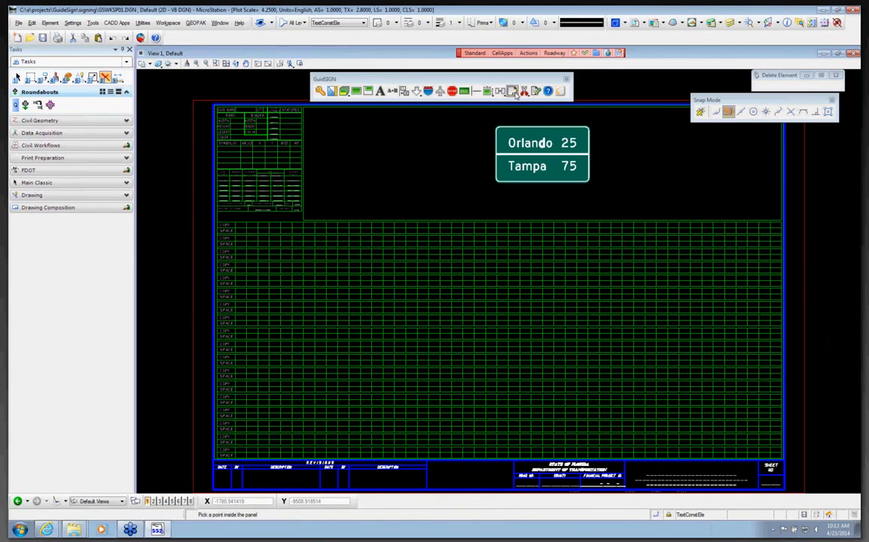
{"action": "left_click", "coordinate": [513, 91]}
{"action": "left_click", "coordinate": [536, 111]}
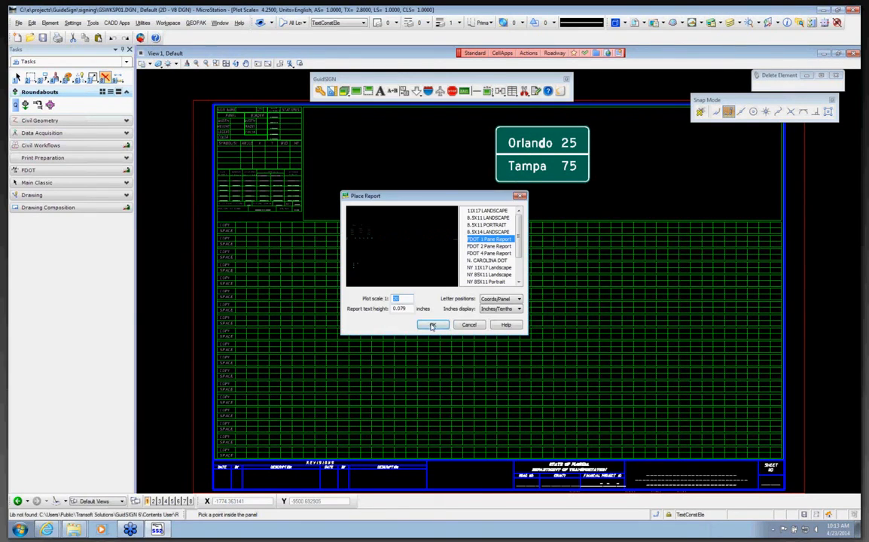
{"action": "left_click", "coordinate": [432, 325]}
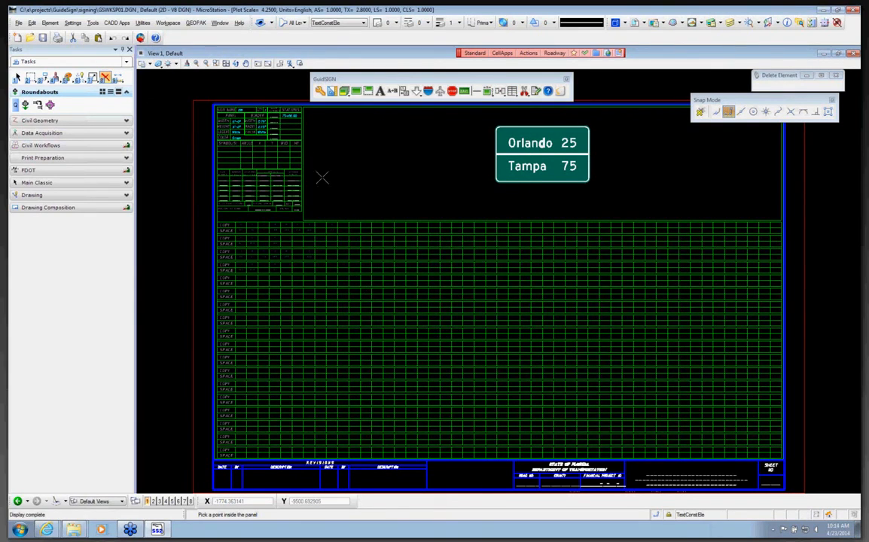
Update the existing Orlando/Tampa panel with its parameters unchanged to generate its dimensions and panel style notes.
{"action": "left_click", "coordinate": [368, 91]}
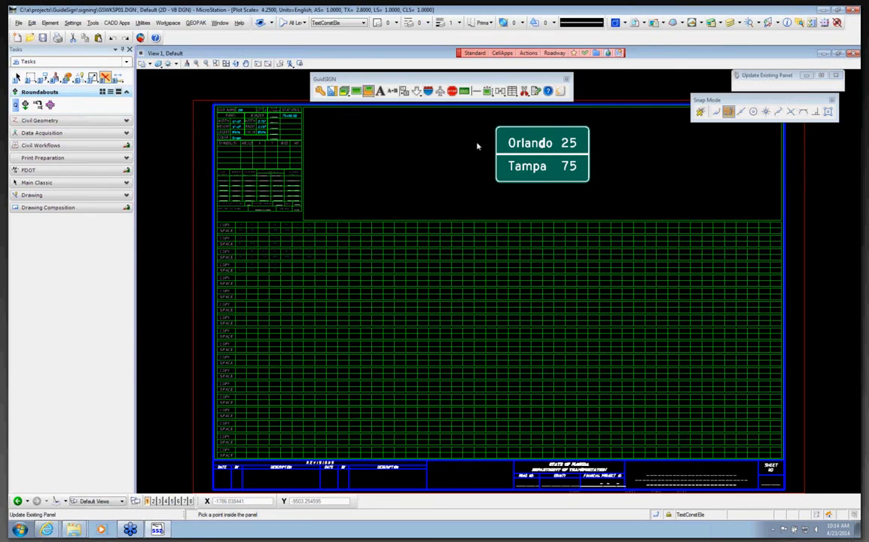
{"action": "left_click", "coordinate": [527, 153]}
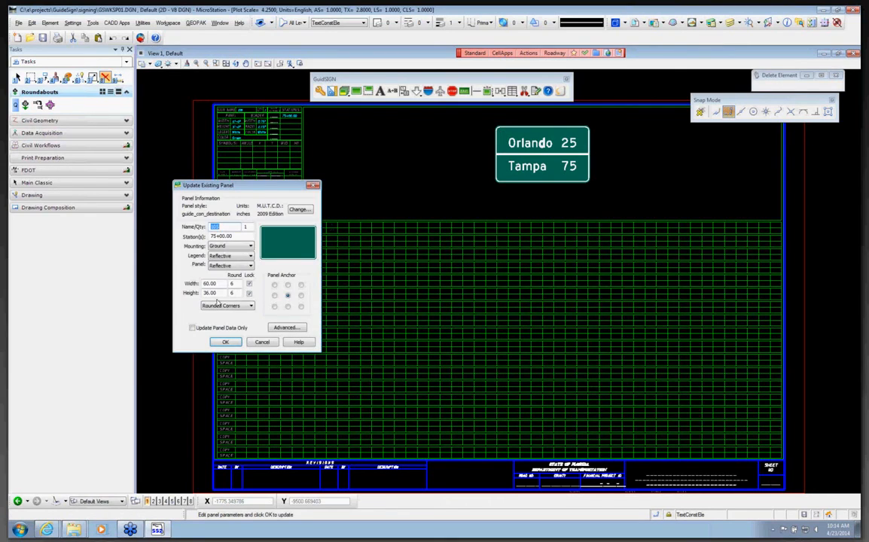
{"action": "left_click", "coordinate": [225, 342]}
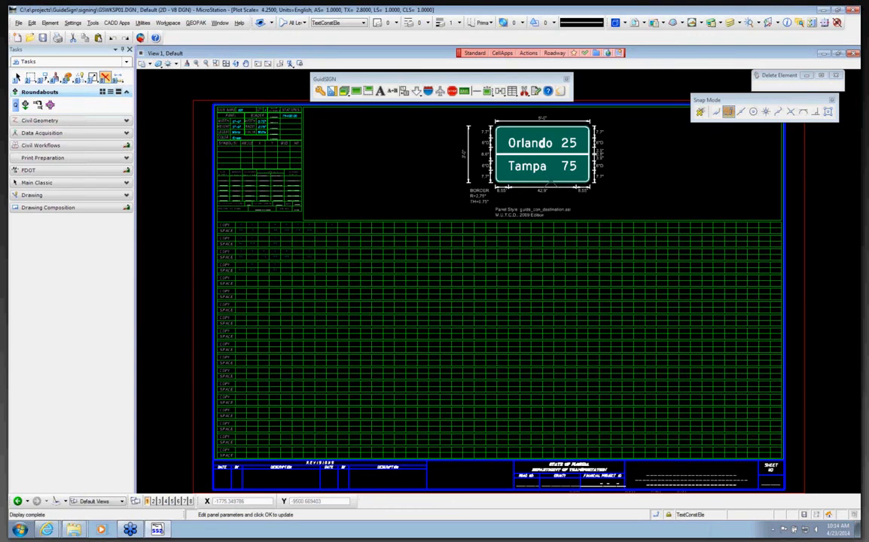
{"action": "scroll", "coordinate": [557, 109], "scroll_direction": "up", "scroll_amount": 5}
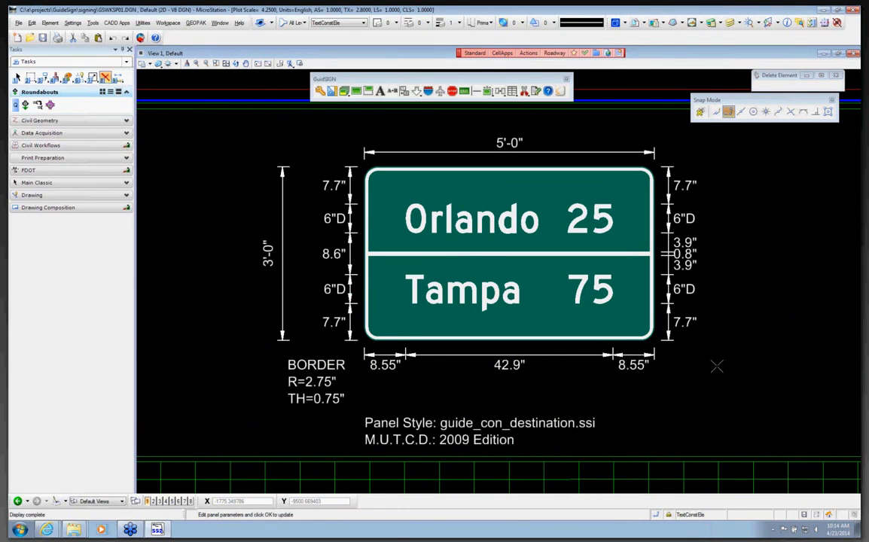
{"action": "scroll", "coordinate": [476, 233], "scroll_direction": "down", "scroll_amount": 2}
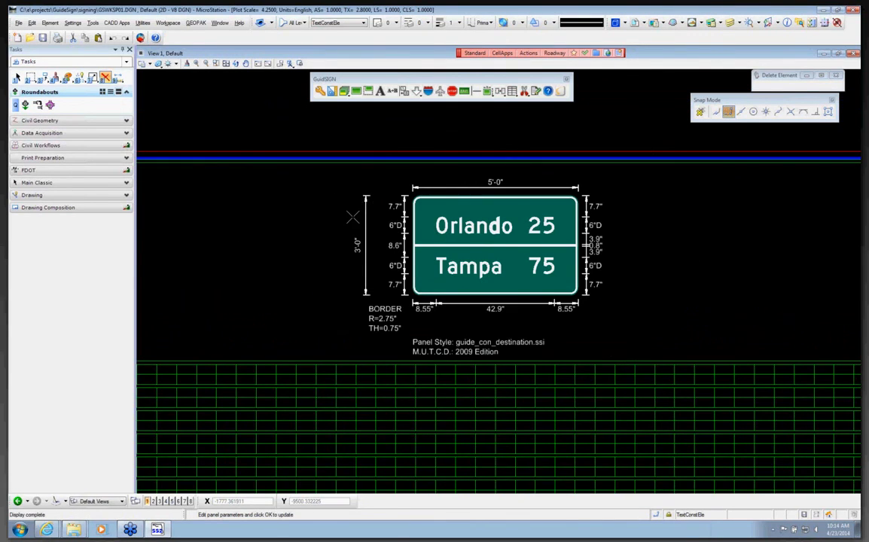
{"action": "scroll", "coordinate": [353, 216], "scroll_direction": "down", "scroll_amount": 4}
{"action": "scroll", "coordinate": [377, 241], "scroll_direction": "up", "scroll_amount": 3}
{"action": "scroll", "coordinate": [387, 235], "scroll_direction": "down", "scroll_amount": 3}
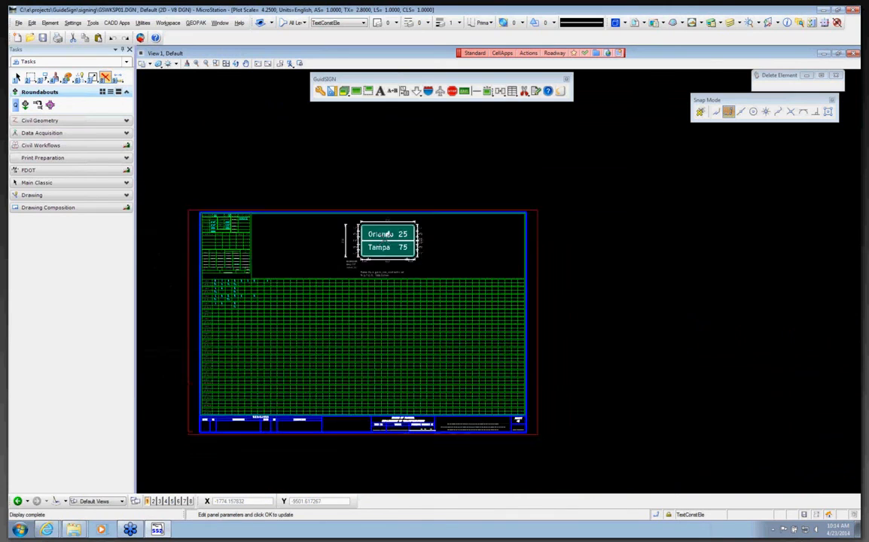
Compare the Orlando/Tampa drawing sheet's size and layout with the Tallahassee and Walker St. sheets.
{"action": "scroll", "coordinate": [387, 235], "scroll_direction": "down", "scroll_amount": 6}
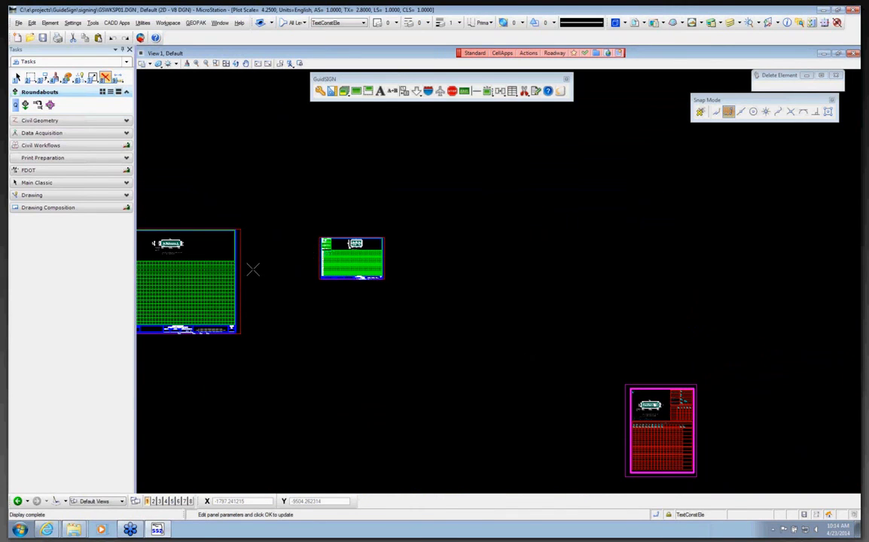
{"action": "scroll", "coordinate": [206, 264], "scroll_direction": "up", "scroll_amount": 2}
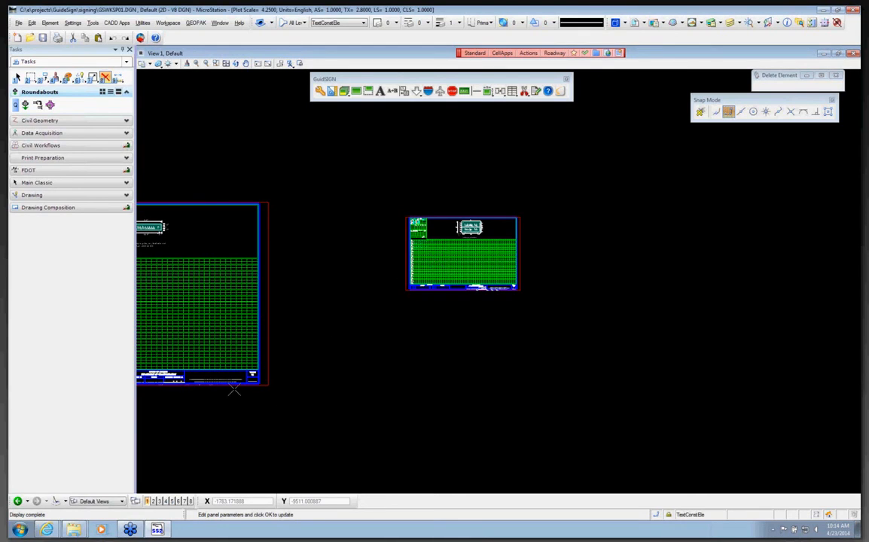
{"action": "scroll", "coordinate": [197, 386], "scroll_direction": "up", "scroll_amount": 4}
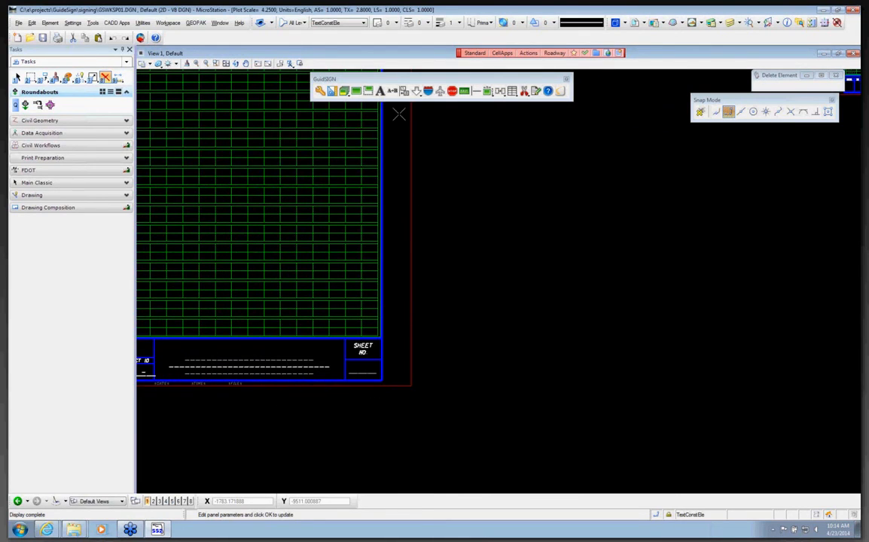
{"action": "scroll", "coordinate": [399, 115], "scroll_direction": "down", "scroll_amount": 3}
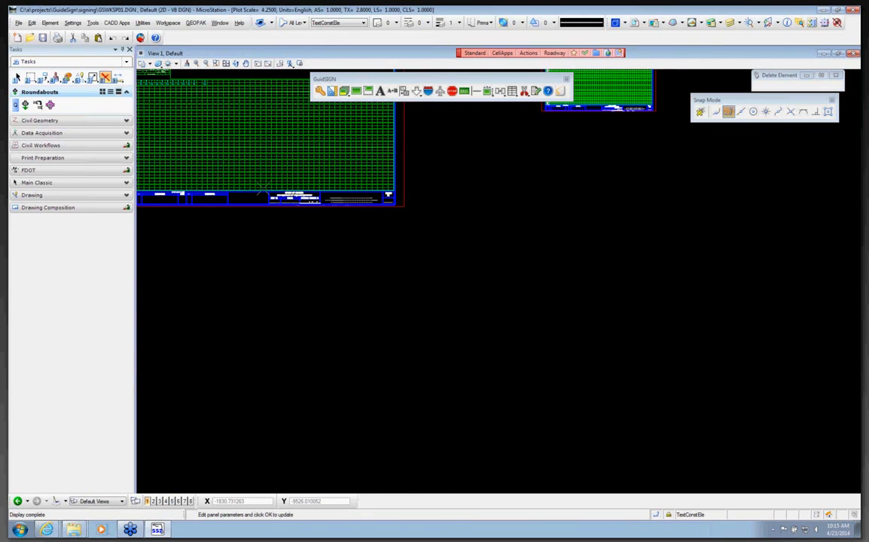
{"action": "scroll", "coordinate": [181, 196], "scroll_direction": "up", "scroll_amount": 2}
{"action": "scroll", "coordinate": [186, 222], "scroll_direction": "down", "scroll_amount": 2}
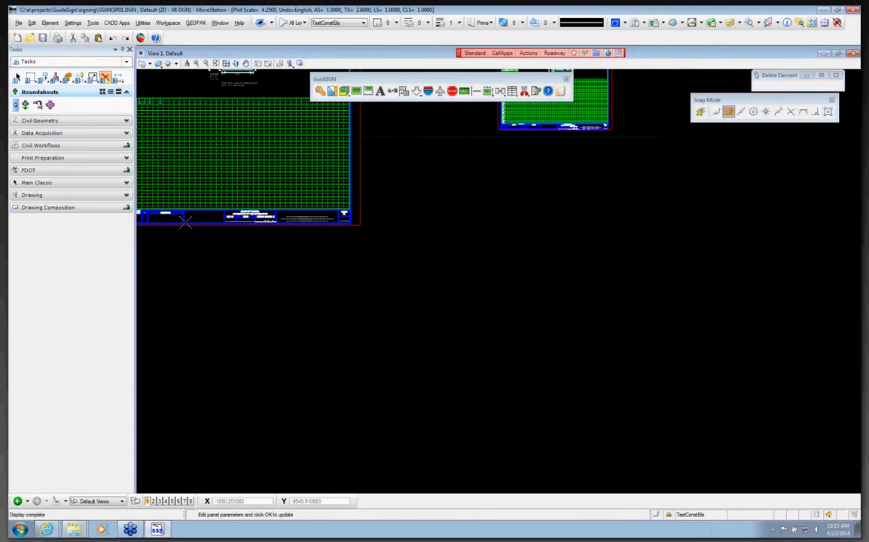
{"action": "scroll", "coordinate": [181, 222], "scroll_direction": "down", "scroll_amount": 2}
{"action": "scroll", "coordinate": [277, 160], "scroll_direction": "up", "scroll_amount": 3}
{"action": "scroll", "coordinate": [458, 258], "scroll_direction": "down", "scroll_amount": 2}
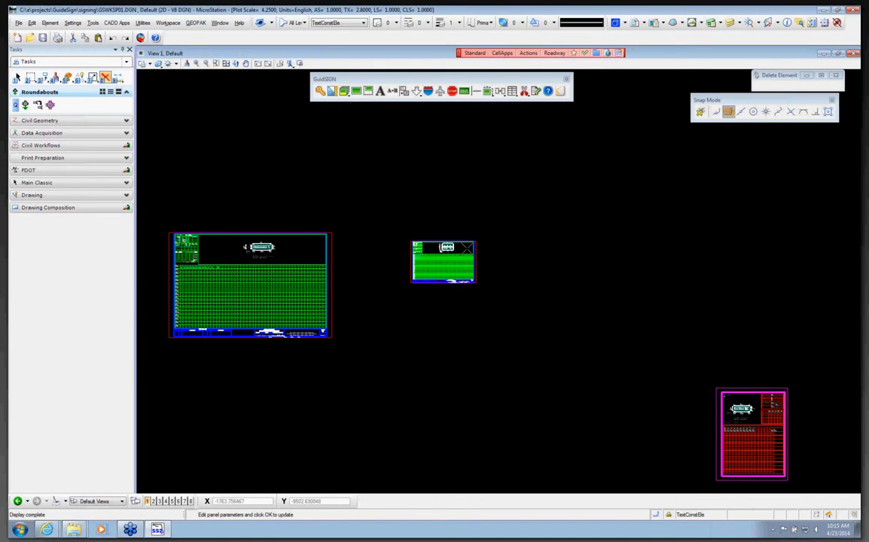
{"action": "scroll", "coordinate": [466, 249], "scroll_direction": "up", "scroll_amount": 3}
{"action": "scroll", "coordinate": [466, 248], "scroll_direction": "down", "scroll_amount": 2}
{"action": "scroll", "coordinate": [467, 248], "scroll_direction": "up", "scroll_amount": 3}
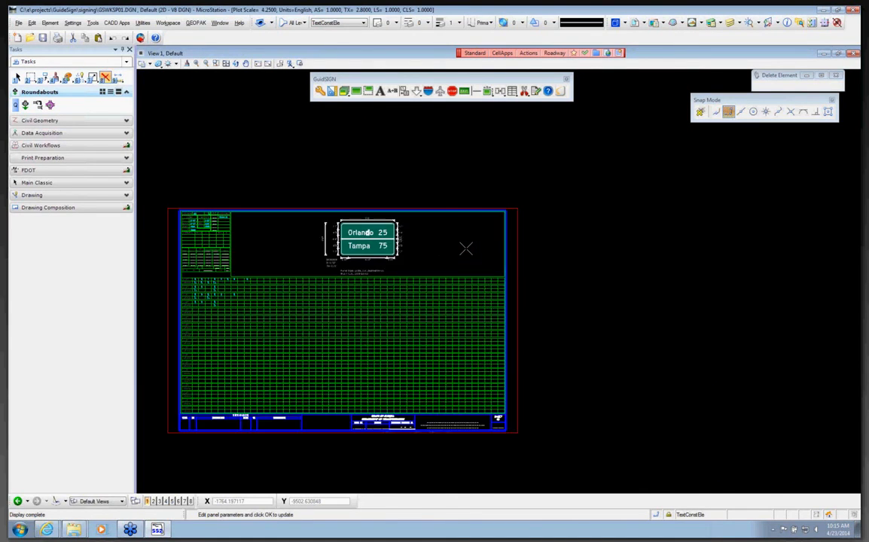